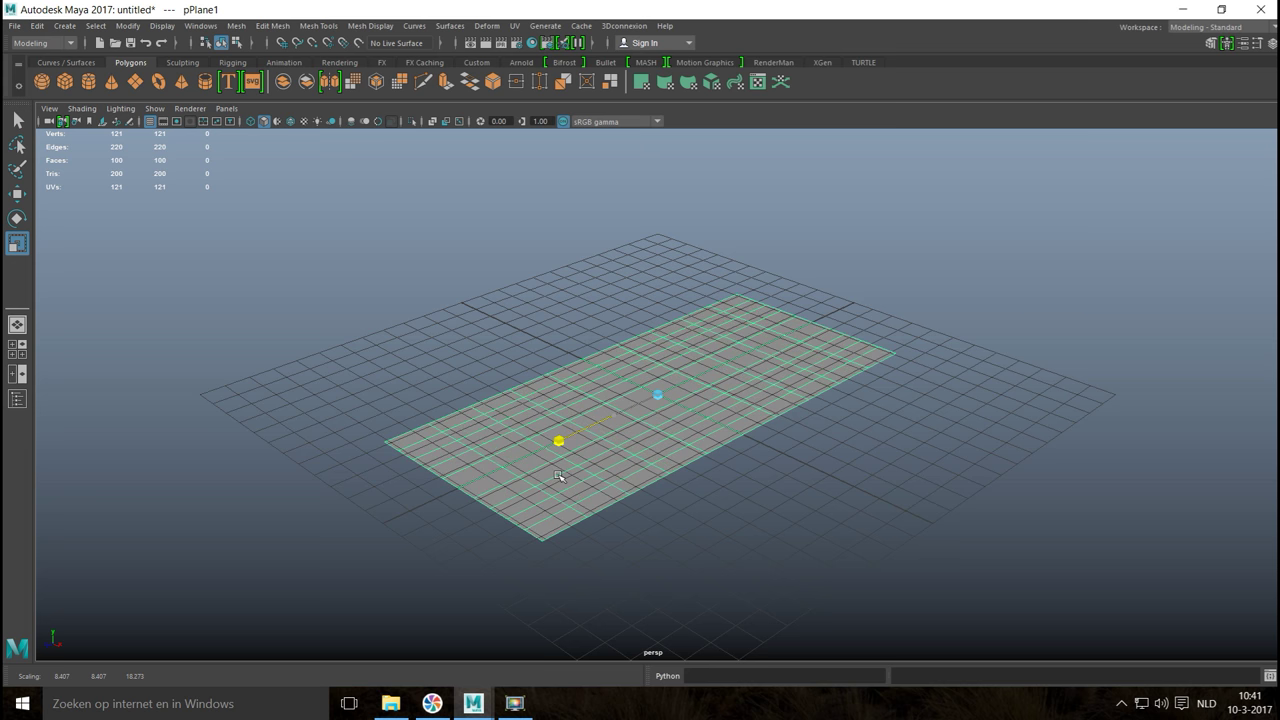
Step: Scale the plane to about 18.1 along Z and widen it along X
{"action": "left_click_drag", "start_coordinate": [559, 476], "coordinate": [620, 477]}
{"action": "left_click_drag", "start_coordinate": [700, 413], "coordinate": [733, 457]}
{"action": "mouse_move", "coordinate": [732, 508]}
{"action": "left_mouse_down", "text": "alt"}
{"action": "mouse_move", "coordinate": [757, 477]}
{"action": "mouse_move", "coordinate": [811, 517]}
{"action": "mouse_move", "coordinate": [697, 534]}
{"action": "mouse_move", "coordinate": [680, 489]}
{"action": "mouse_move", "coordinate": [666, 503]}
{"action": "mouse_move", "coordinate": [740, 494]}
{"action": "mouse_move", "coordinate": [726, 497]}
{"action": "left_mouse_up", "text": "alt"}
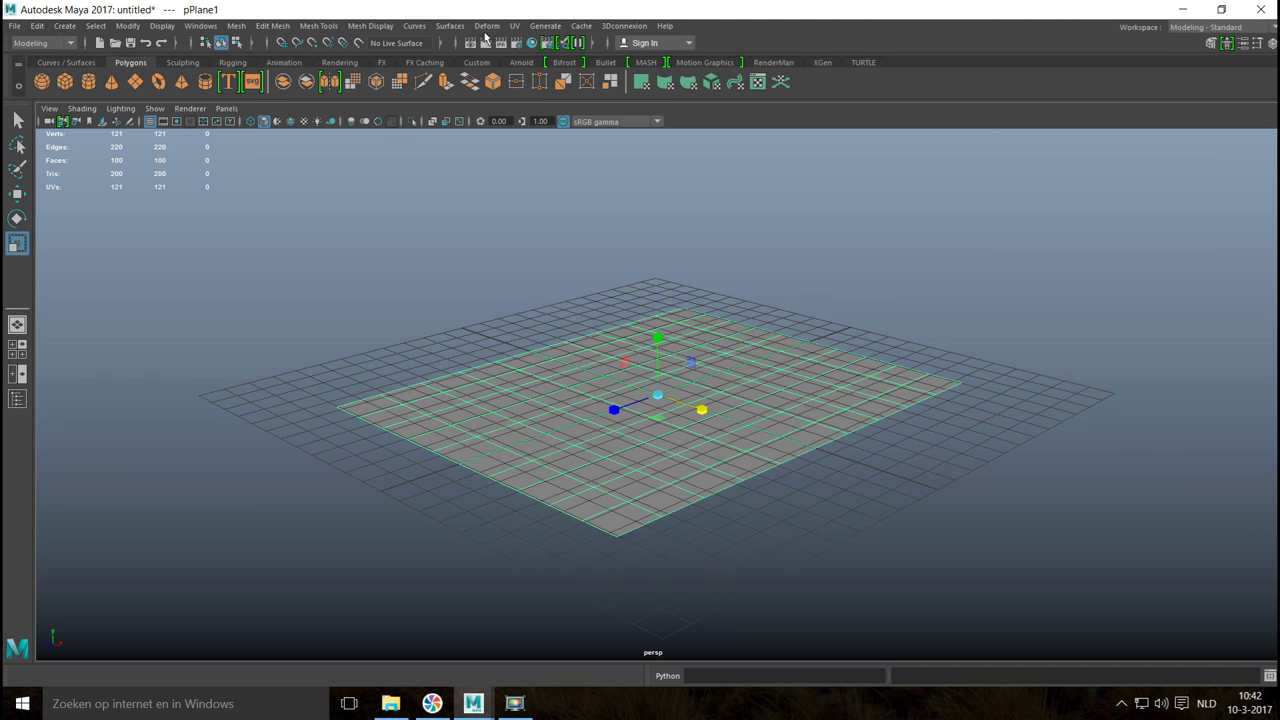
Step: Add a nonlinear Bend deformer to the plane
{"action": "left_click", "coordinate": [487, 27]}
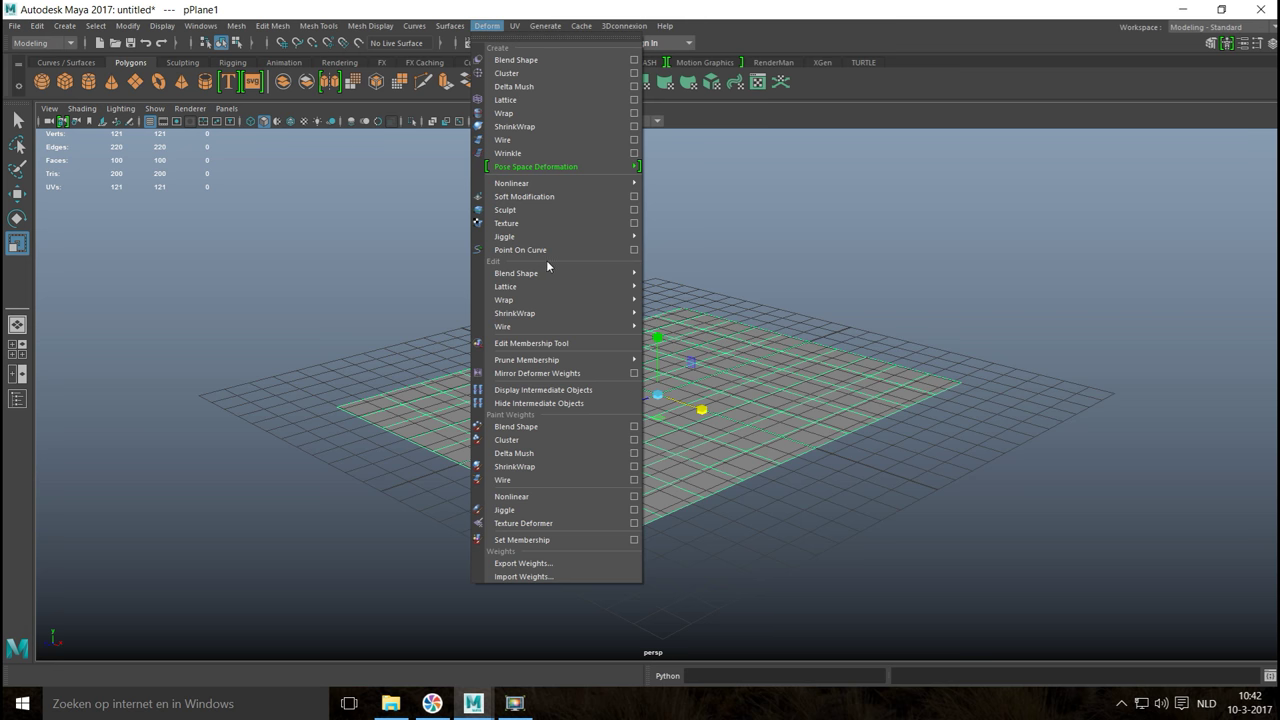
{"action": "mouse_move", "coordinate": [573, 184]}
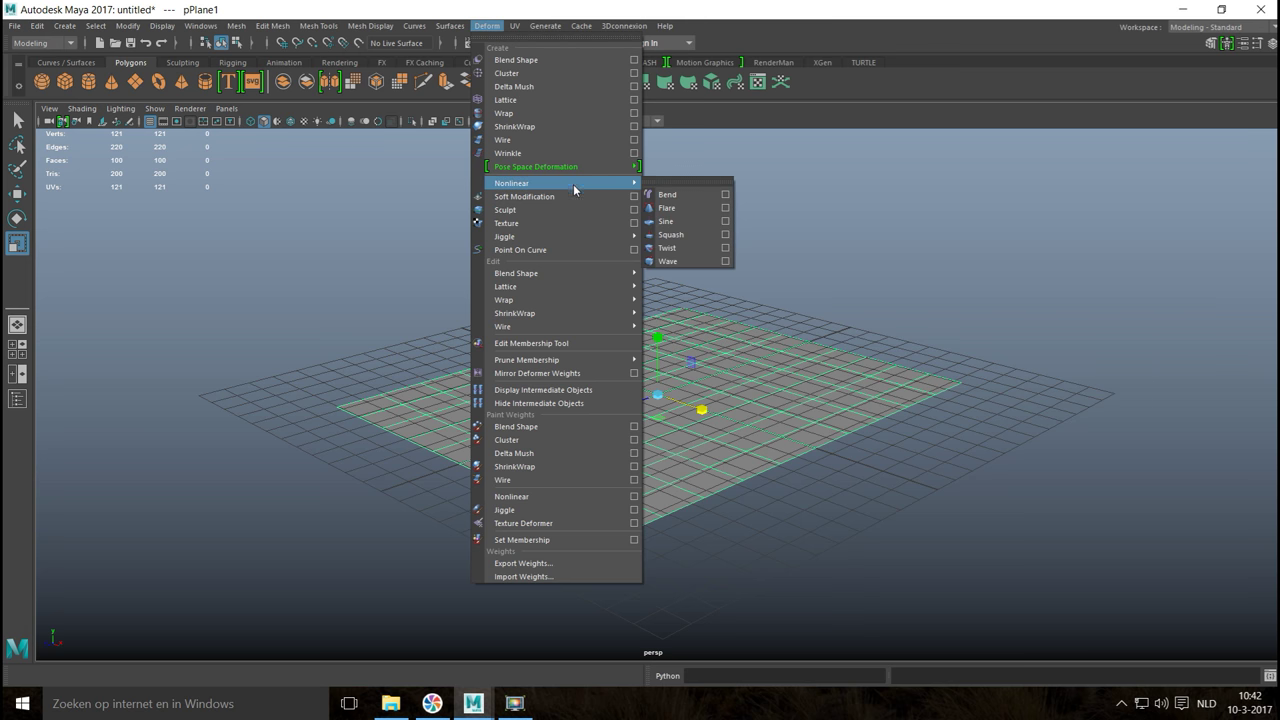
{"action": "left_click", "coordinate": [666, 194]}
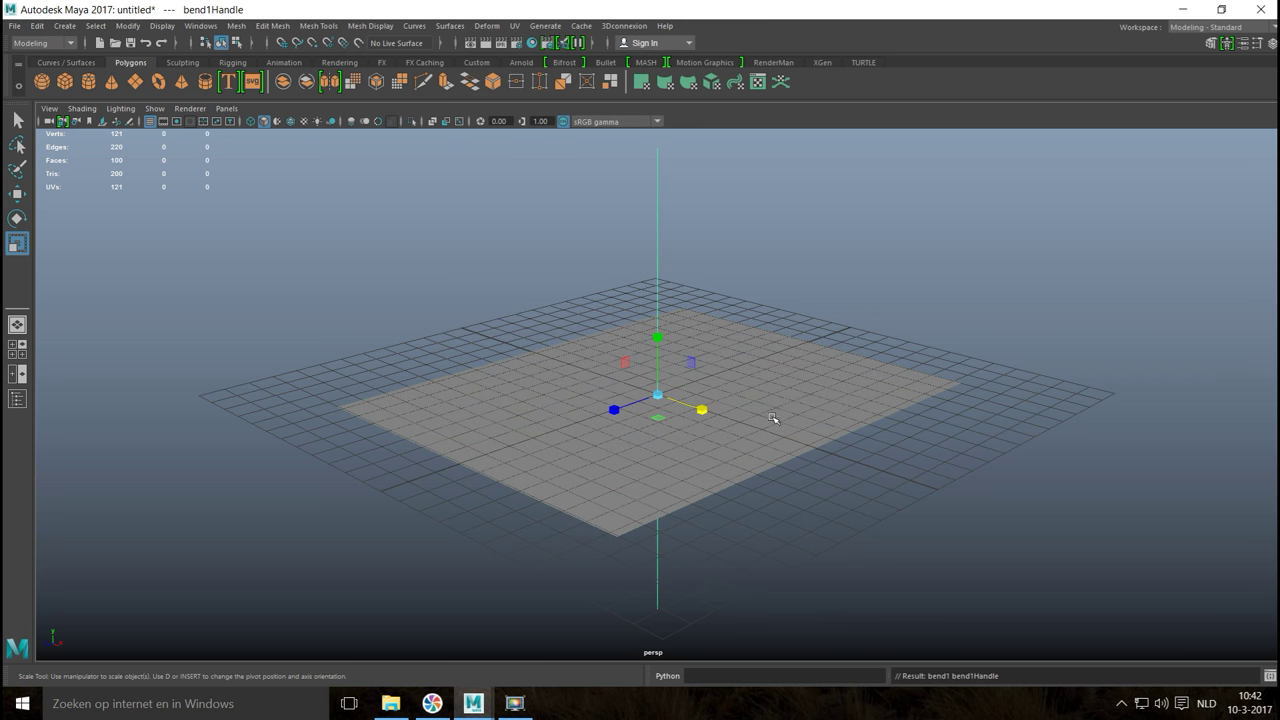
Step: Rotate the bend handle so it lies flat along the plane and is turned to bend the surface vertically
{"action": "left_click_drag", "start_coordinate": [826, 486], "coordinate": [775, 497], "text": "alt"}
{"action": "key", "text": "e"}
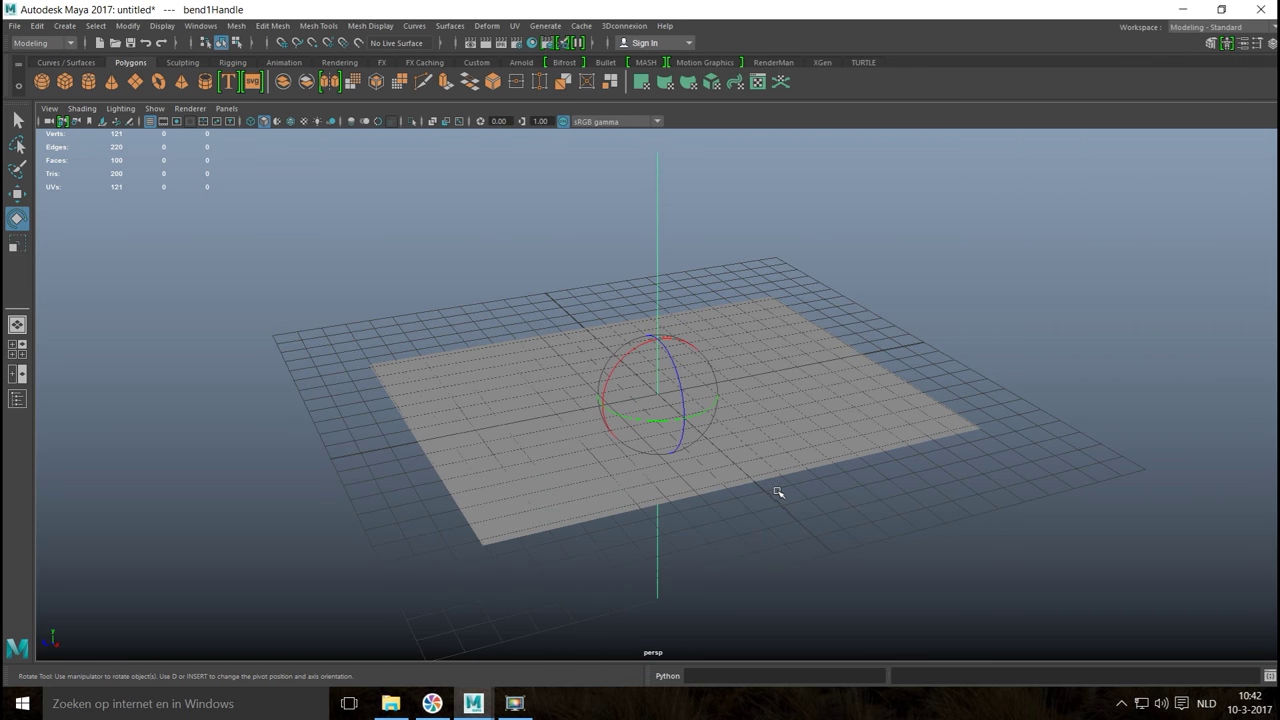
{"action": "left_click_drag", "start_coordinate": [623, 366], "coordinate": [734, 328]}
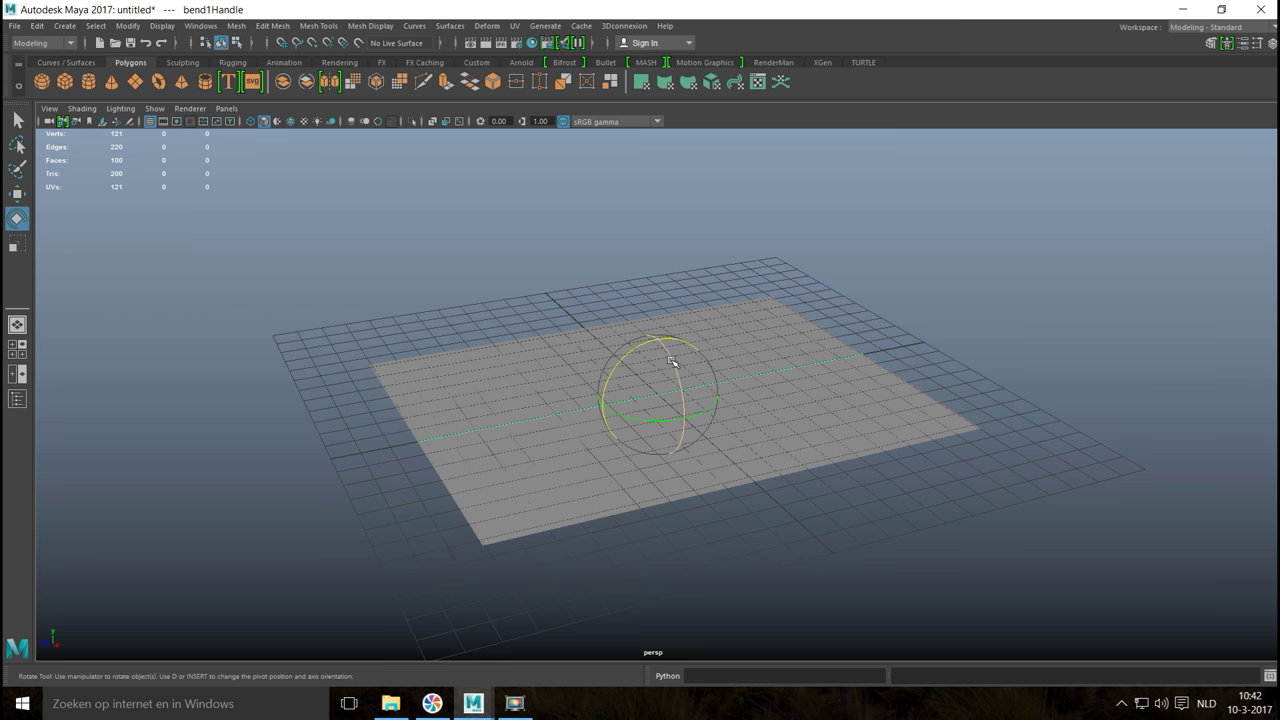
{"action": "left_click_drag", "start_coordinate": [672, 362], "coordinate": [689, 452]}
{"action": "left_click_drag", "start_coordinate": [677, 388], "coordinate": [689, 414]}
{"action": "left_click_drag", "start_coordinate": [697, 510], "coordinate": [760, 475], "text": "alt"}
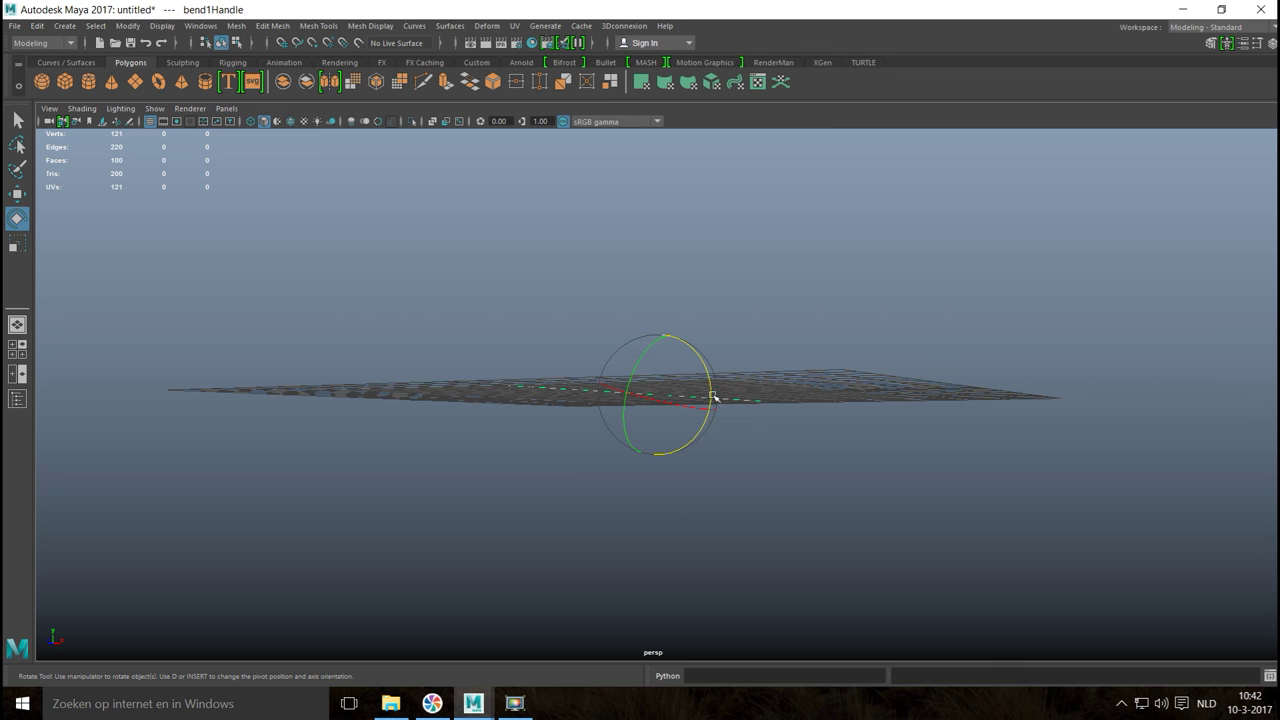
{"action": "left_click_drag", "start_coordinate": [711, 384], "coordinate": [719, 382]}
{"action": "left_click_drag", "start_coordinate": [818, 495], "coordinate": [786, 514], "text": "alt"}
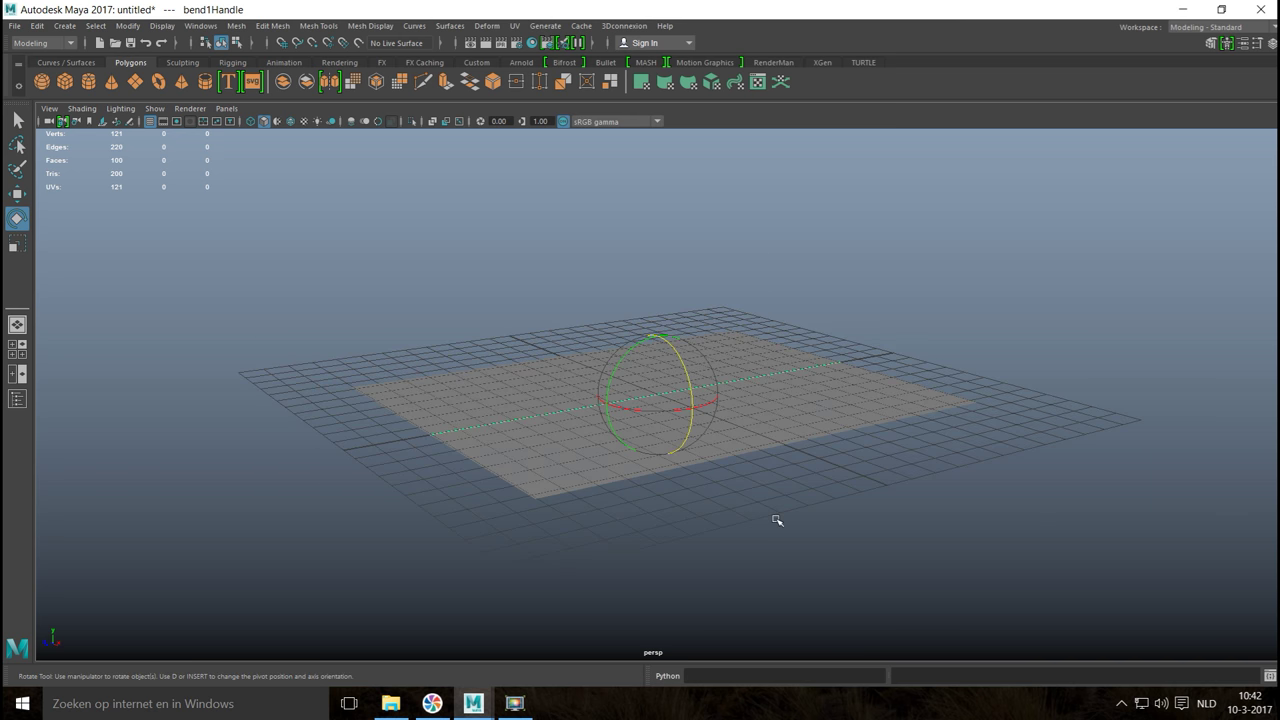
Step: Set the bend deformer's curvature to about 85.4 to curve the plane into an arch
{"action": "key", "text": "ctrl+a"}
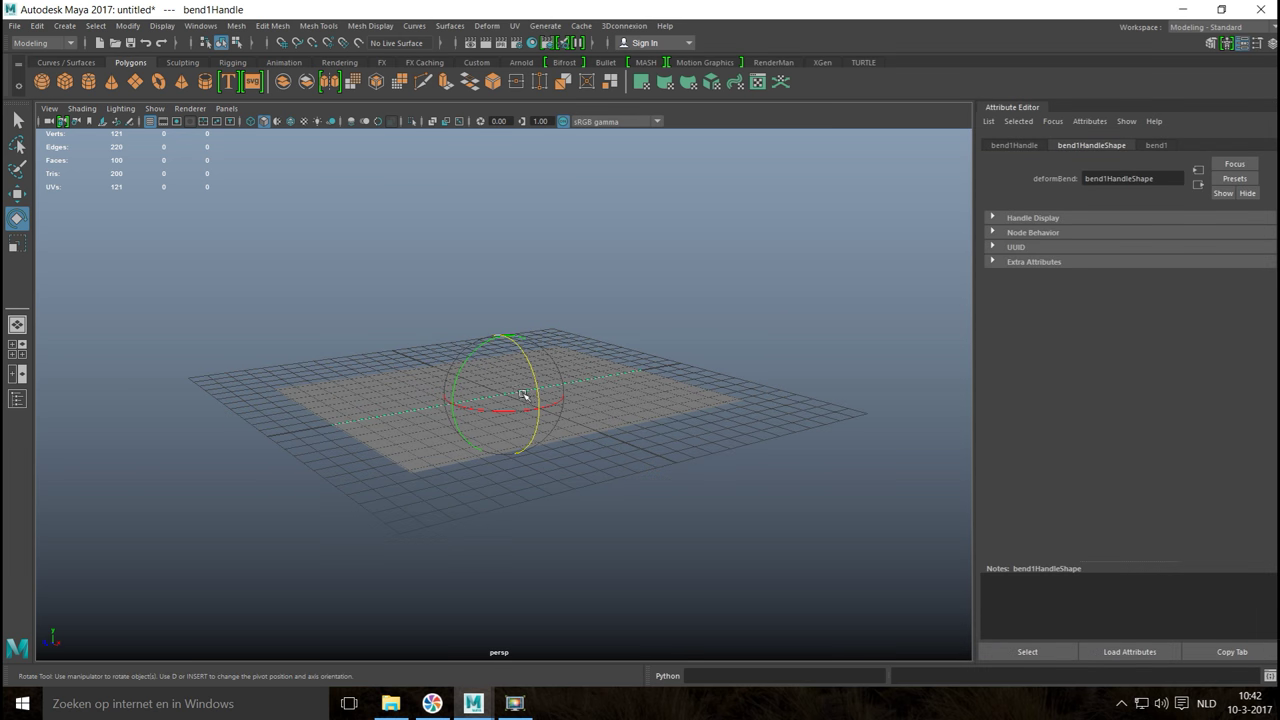
{"action": "left_click", "coordinate": [1157, 146]}
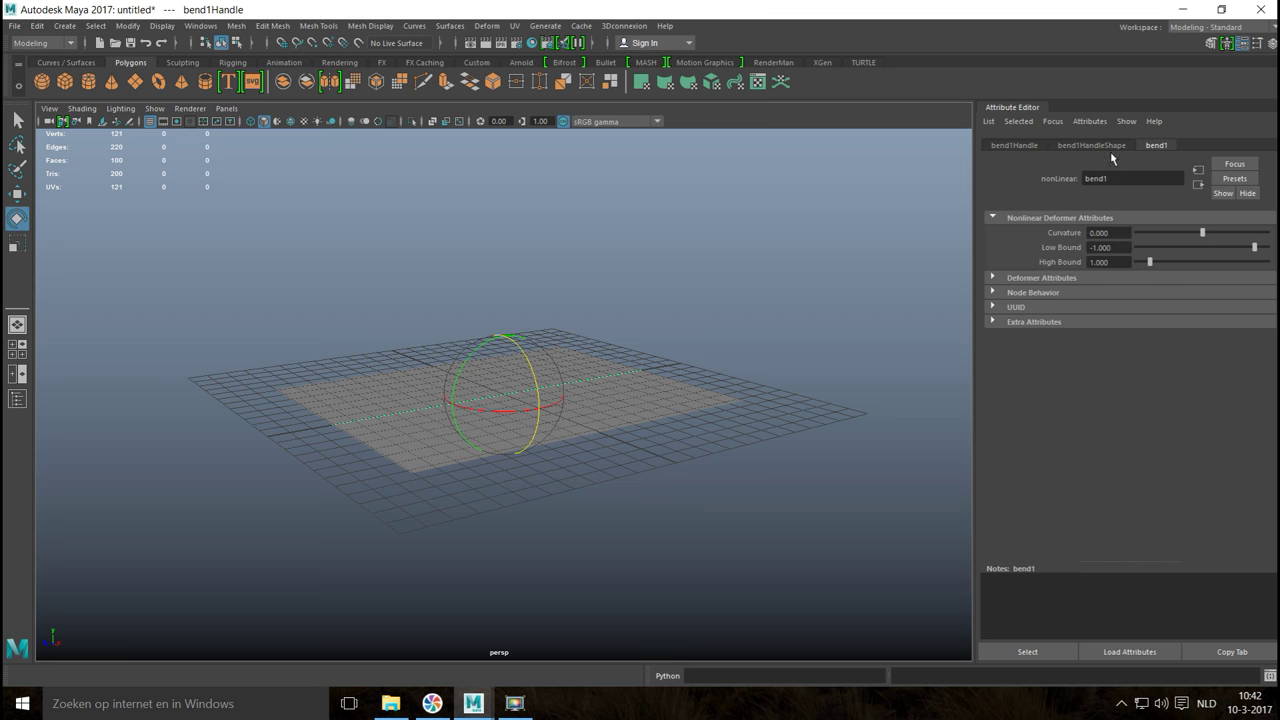
{"action": "left_click_drag", "start_coordinate": [1203, 233], "coordinate": [1232, 245]}
{"action": "mouse_move", "coordinate": [743, 306]}
{"action": "left_mouse_down", "text": "alt"}
{"action": "mouse_move", "coordinate": [666, 286]}
{"action": "mouse_move", "coordinate": [737, 300]}
{"action": "left_mouse_up", "text": "alt"}
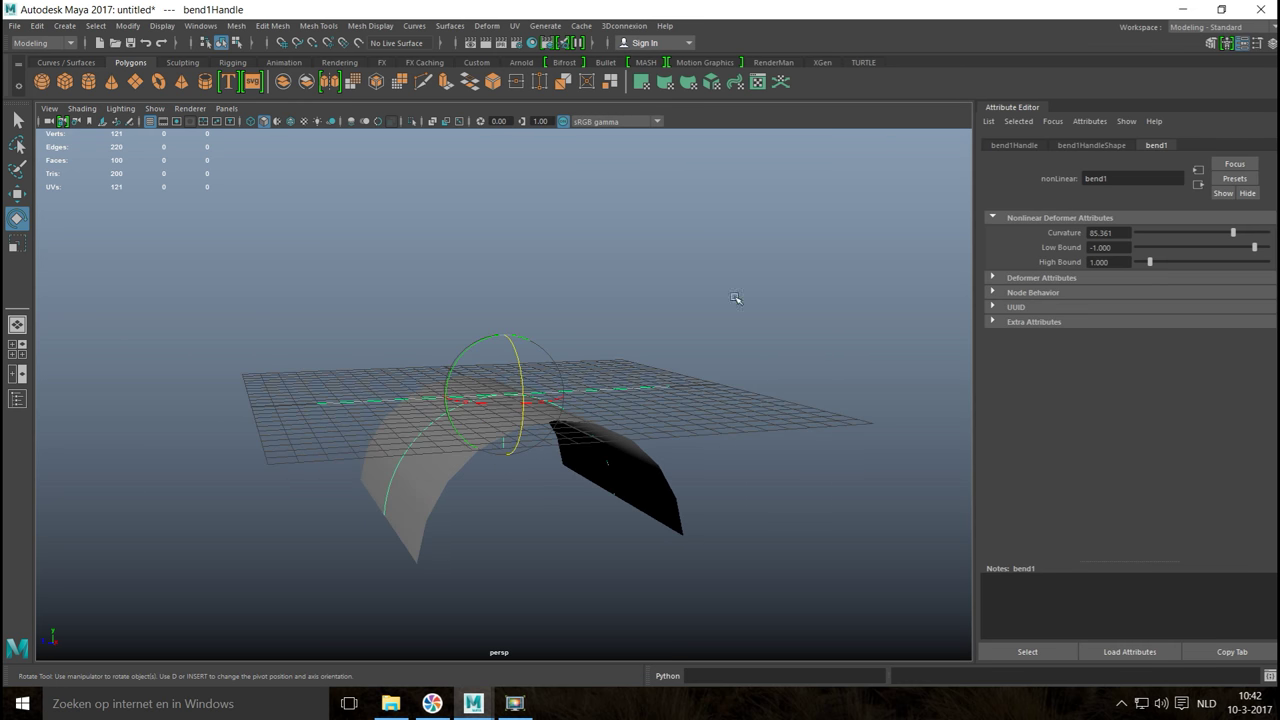
Step: Select the arched plane together with its bend handle in the side view and delete their construction history
{"action": "left_click", "coordinate": [17, 348]}
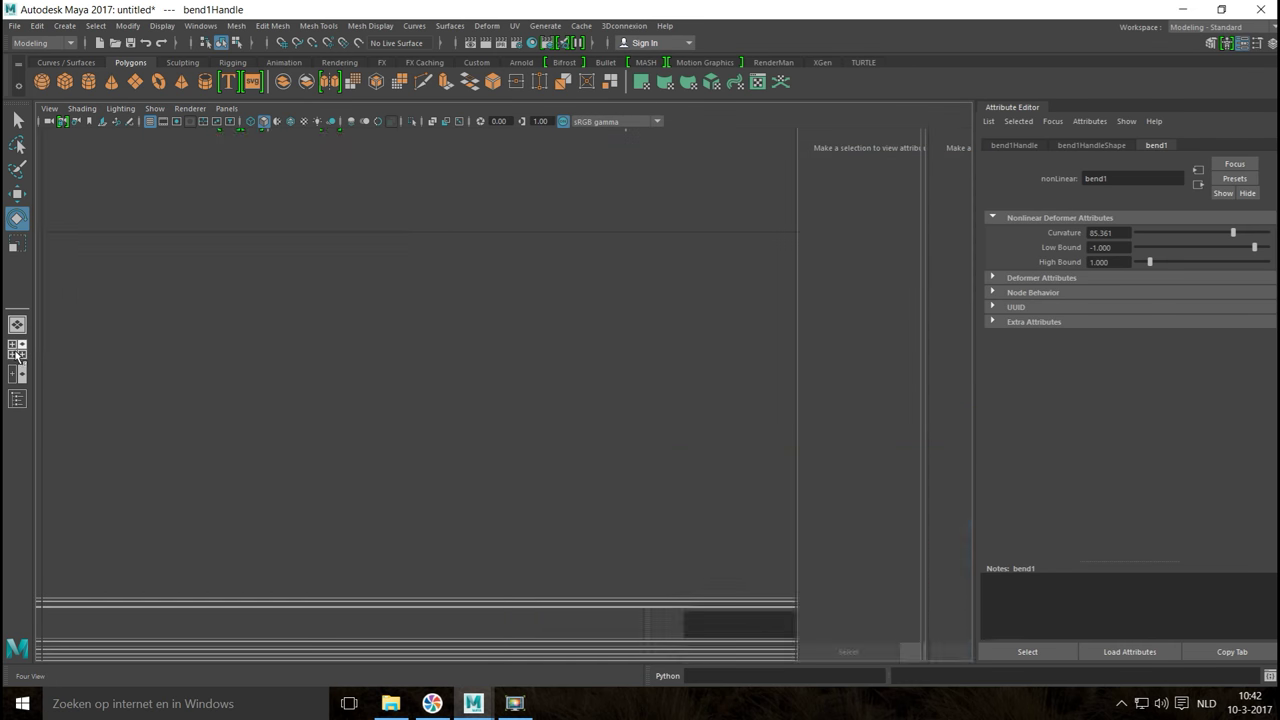
{"action": "key", "text": "space"}
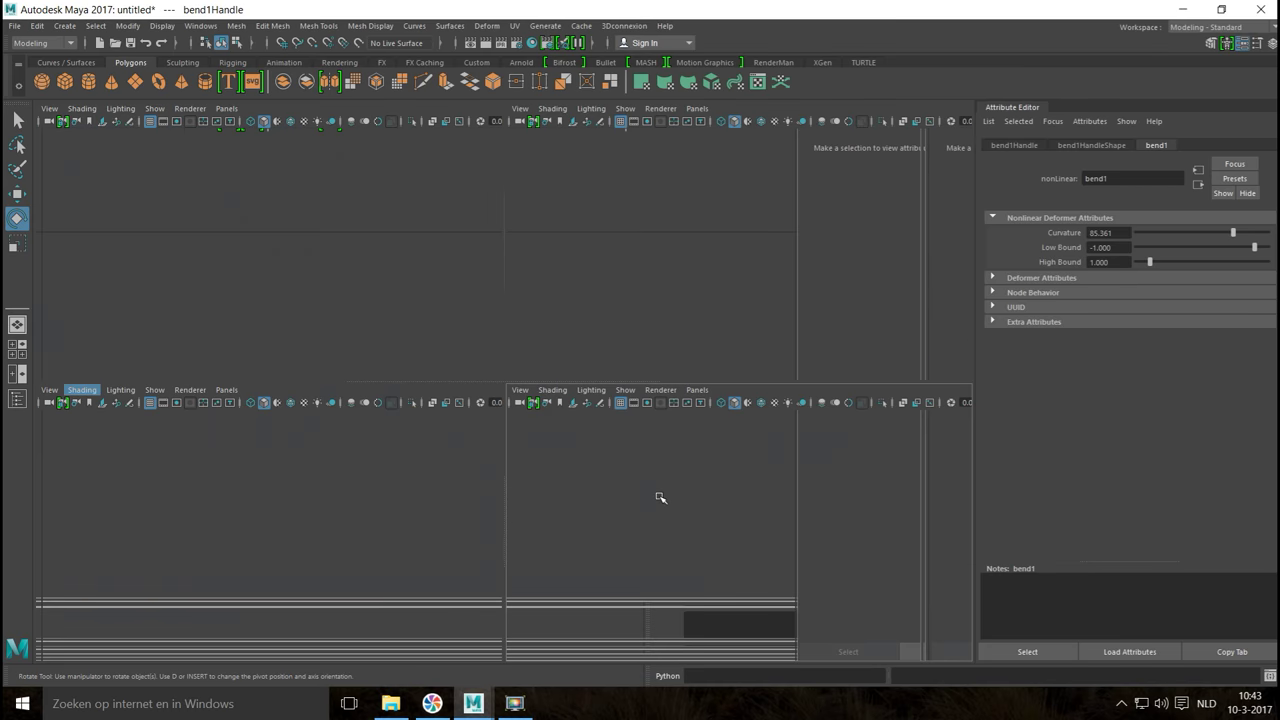
{"action": "middle_click_drag", "start_coordinate": [675, 458], "coordinate": [674, 394], "text": "alt"}
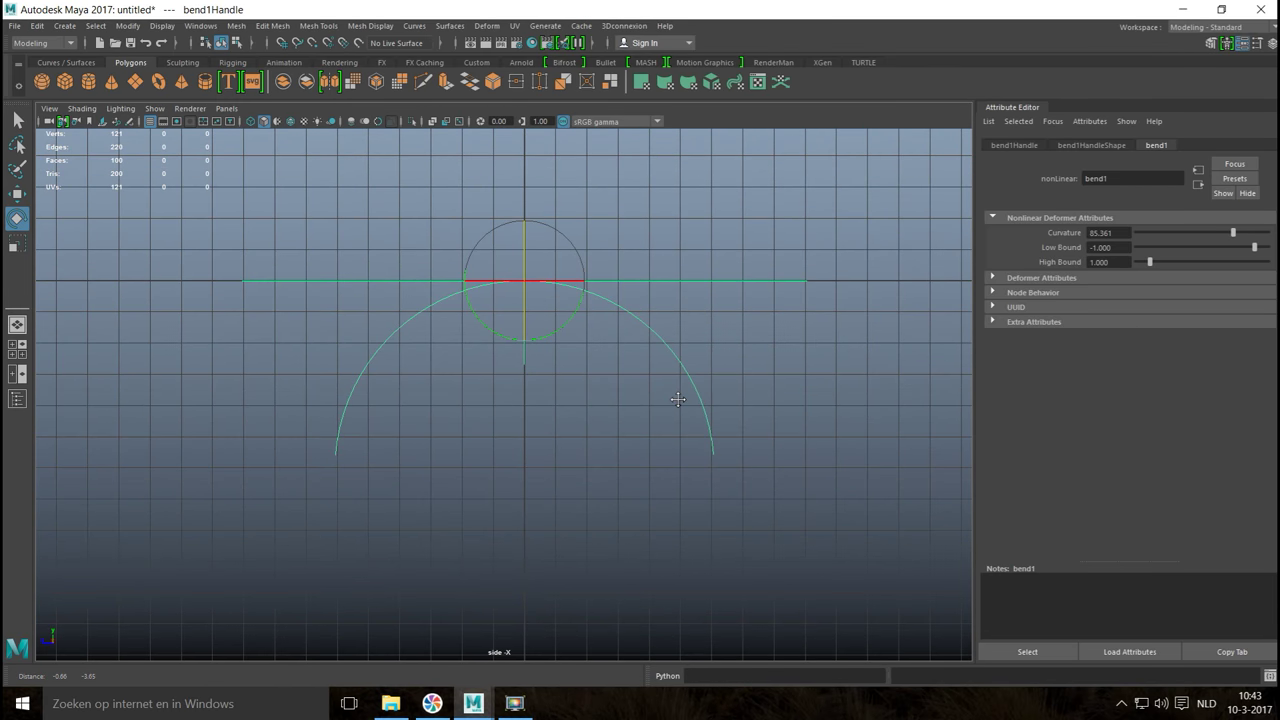
{"action": "left_click", "coordinate": [753, 375]}
{"action": "left_click_drag", "start_coordinate": [576, 442], "coordinate": [748, 417]}
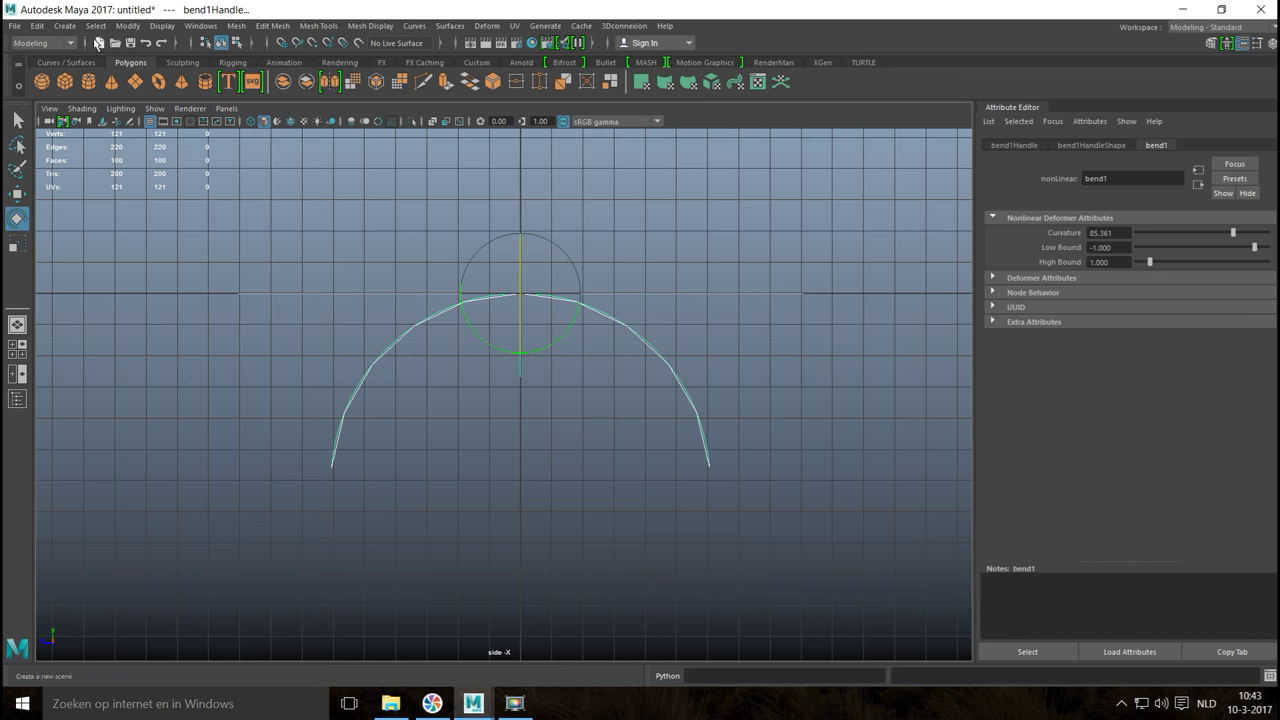
{"action": "left_click", "coordinate": [37, 26]}
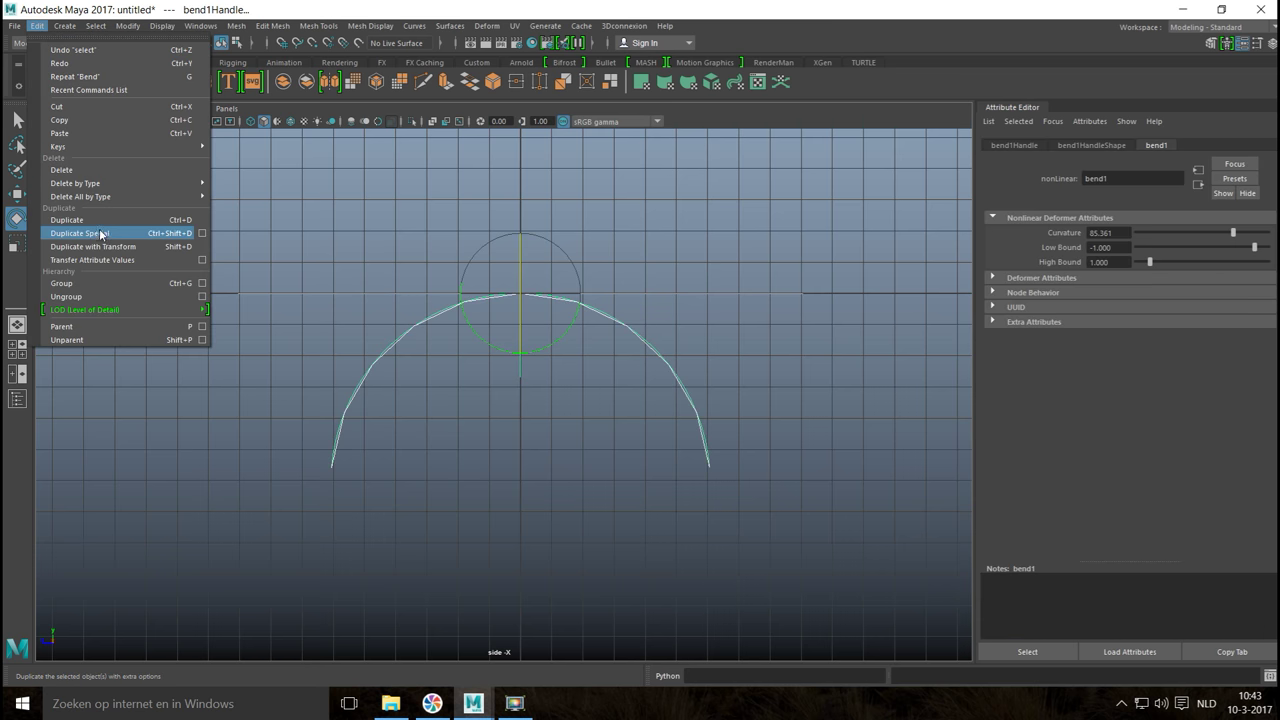
{"action": "mouse_move", "coordinate": [185, 183]}
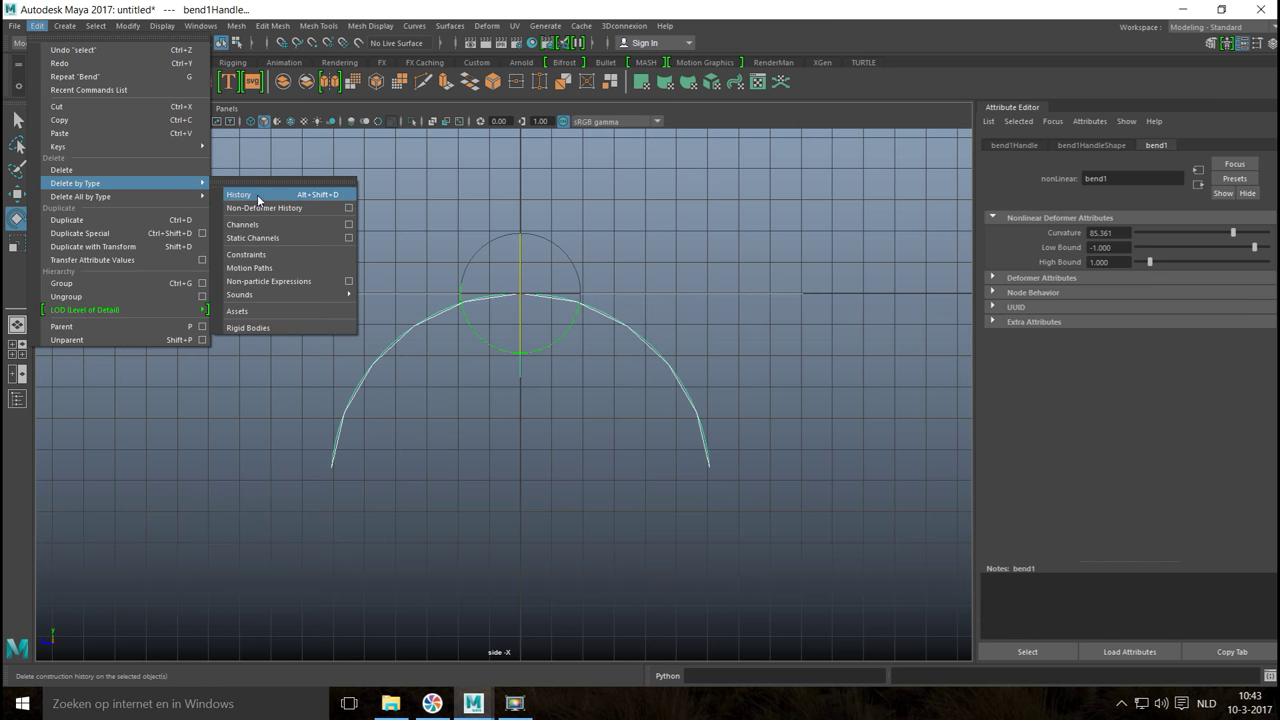
{"action": "left_click", "coordinate": [258, 196]}
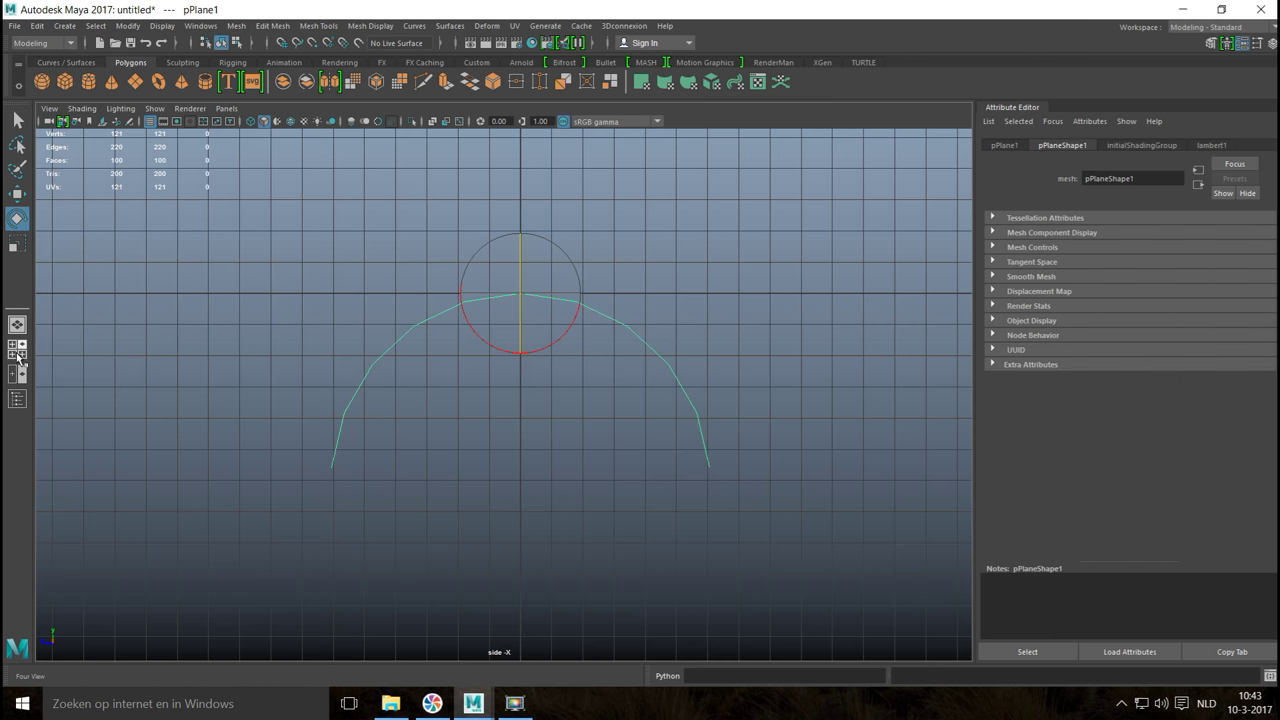
Step: Raise the arched plane vertically above the grid in the perspective view
{"action": "left_click", "coordinate": [17, 354]}
{"action": "key", "text": "space"}
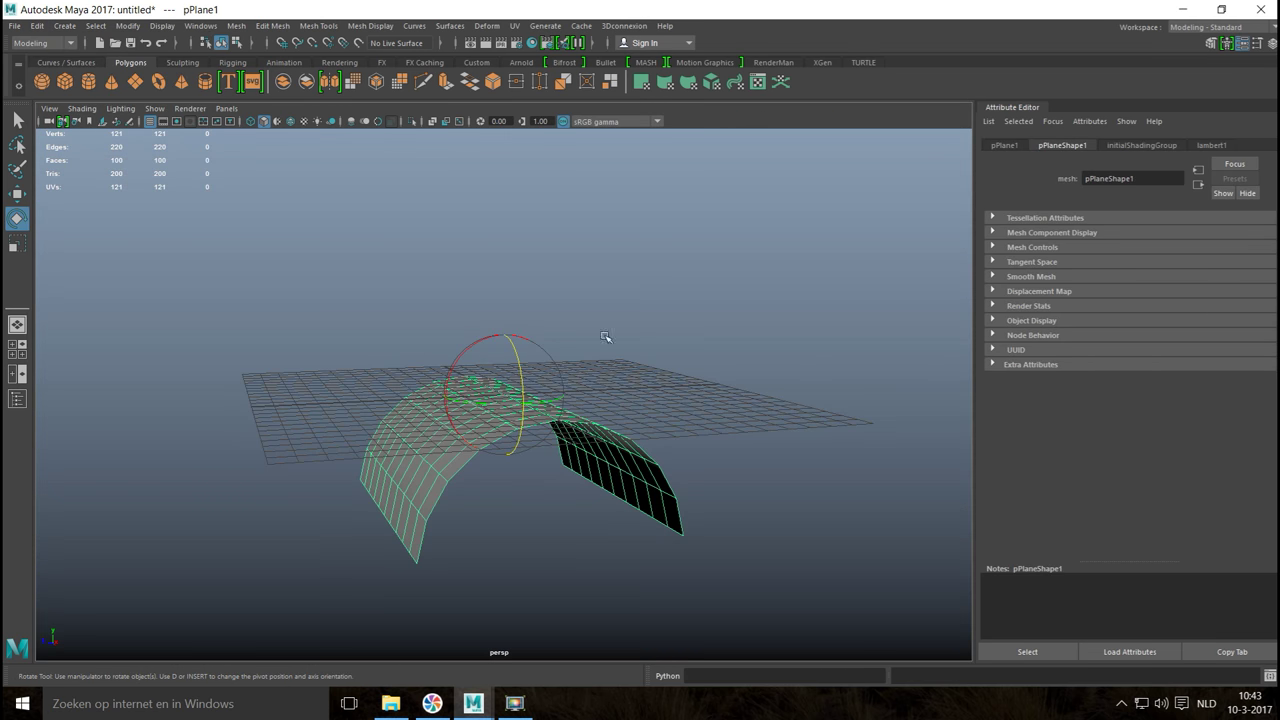
{"action": "left_click_drag", "start_coordinate": [535, 457], "coordinate": [564, 416], "text": "alt"}
{"action": "left_click", "coordinate": [645, 335]}
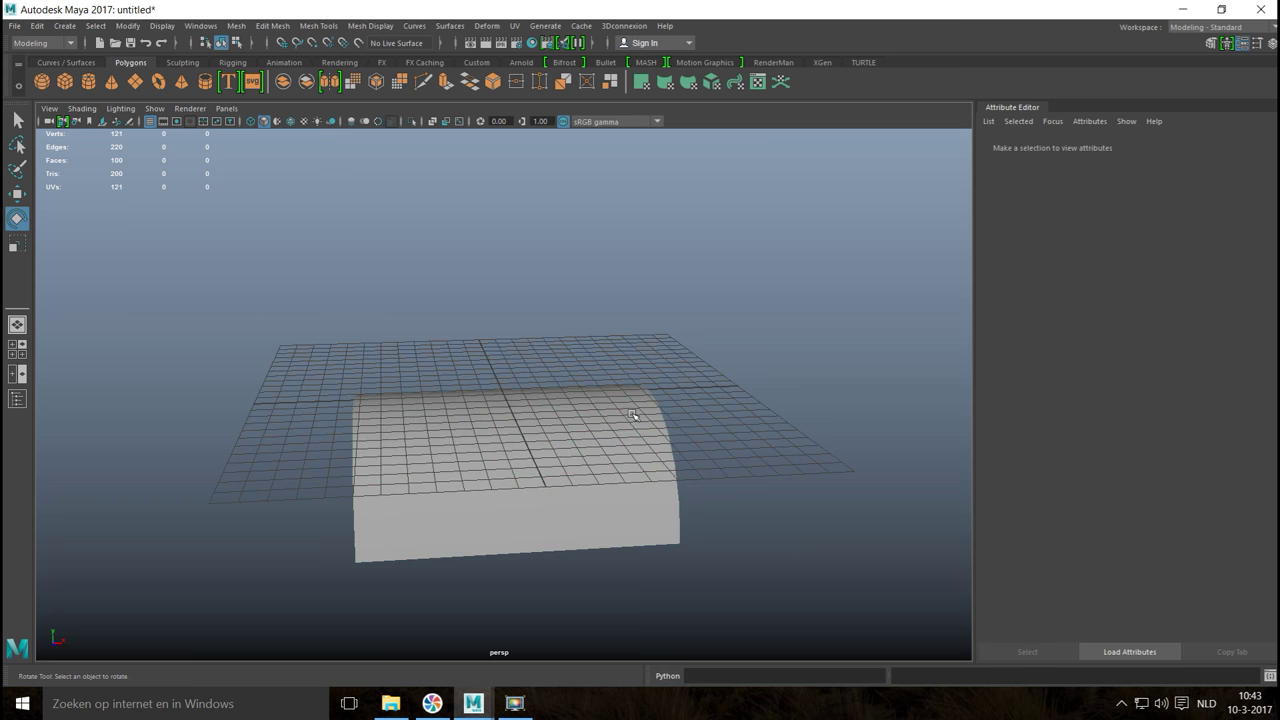
{"action": "middle_click_drag", "start_coordinate": [622, 436], "coordinate": [613, 278], "text": "alt"}
{"action": "left_click_drag", "start_coordinate": [613, 278], "coordinate": [605, 342], "text": "alt"}
{"action": "left_click", "coordinate": [600, 346]}
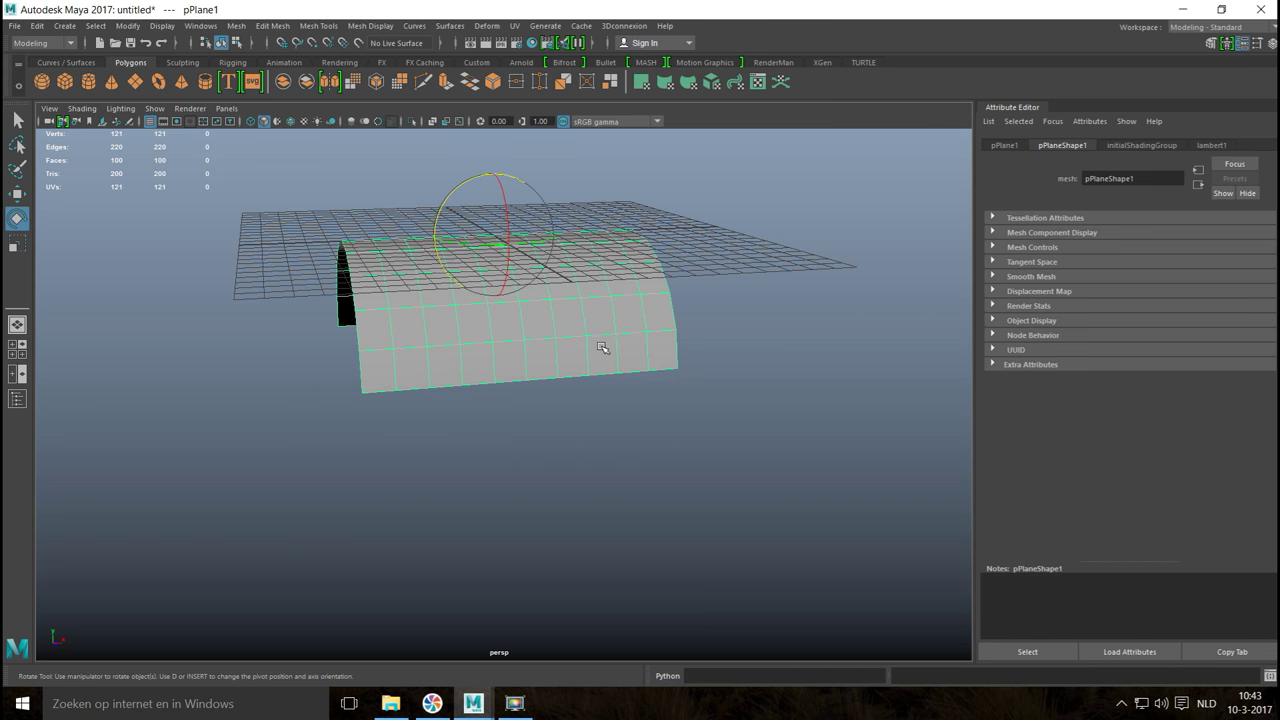
{"action": "key", "text": "w"}
{"action": "scroll", "coordinate": [600, 343], "scroll_direction": "down", "scroll_amount": 4}
{"action": "left_click_drag", "start_coordinate": [500, 250], "coordinate": [500, 122]}
Step: Lengthen the arched plane along X to a scale of about 20.1
{"action": "right_click_drag", "start_coordinate": [517, 281], "coordinate": [526, 447], "text": "alt"}
{"action": "mouse_move", "coordinate": [526, 447]}
{"action": "left_mouse_down", "text": "alt"}
{"action": "mouse_move", "coordinate": [514, 440]}
{"action": "mouse_move", "coordinate": [526, 461]}
{"action": "left_mouse_up", "text": "alt"}
{"action": "key", "text": "r"}
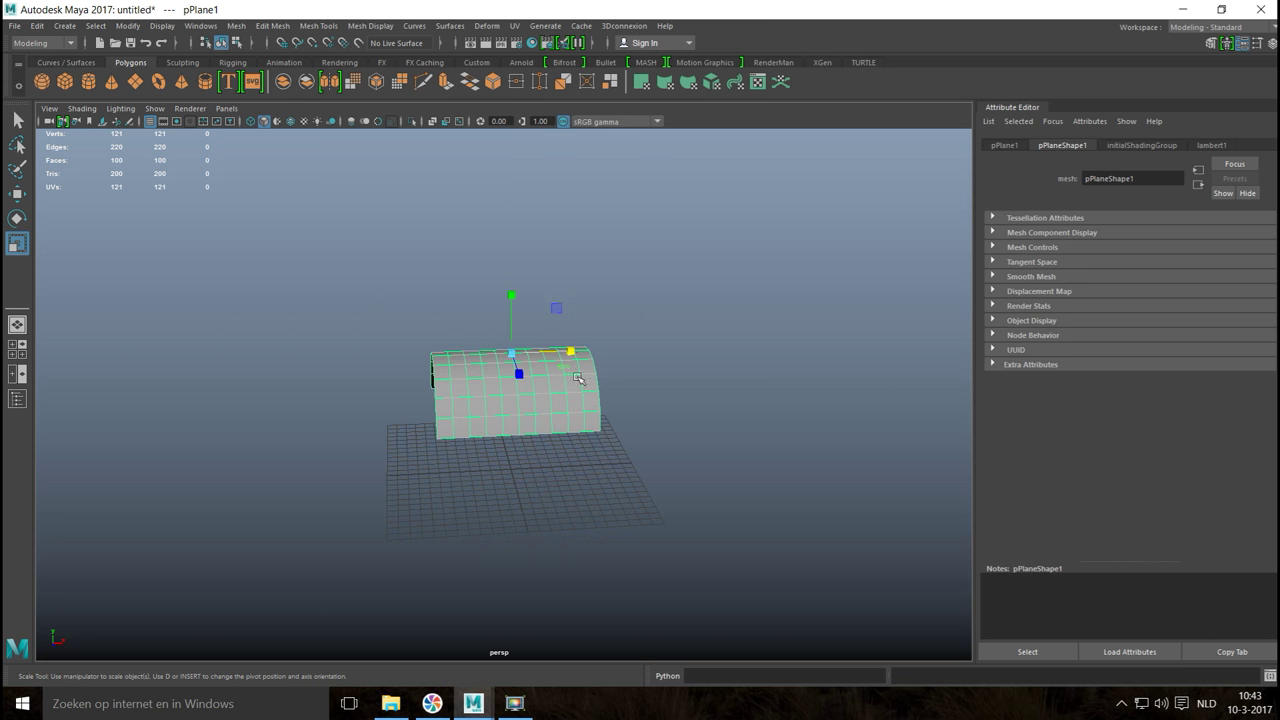
{"action": "left_click_drag", "start_coordinate": [569, 350], "coordinate": [594, 352]}
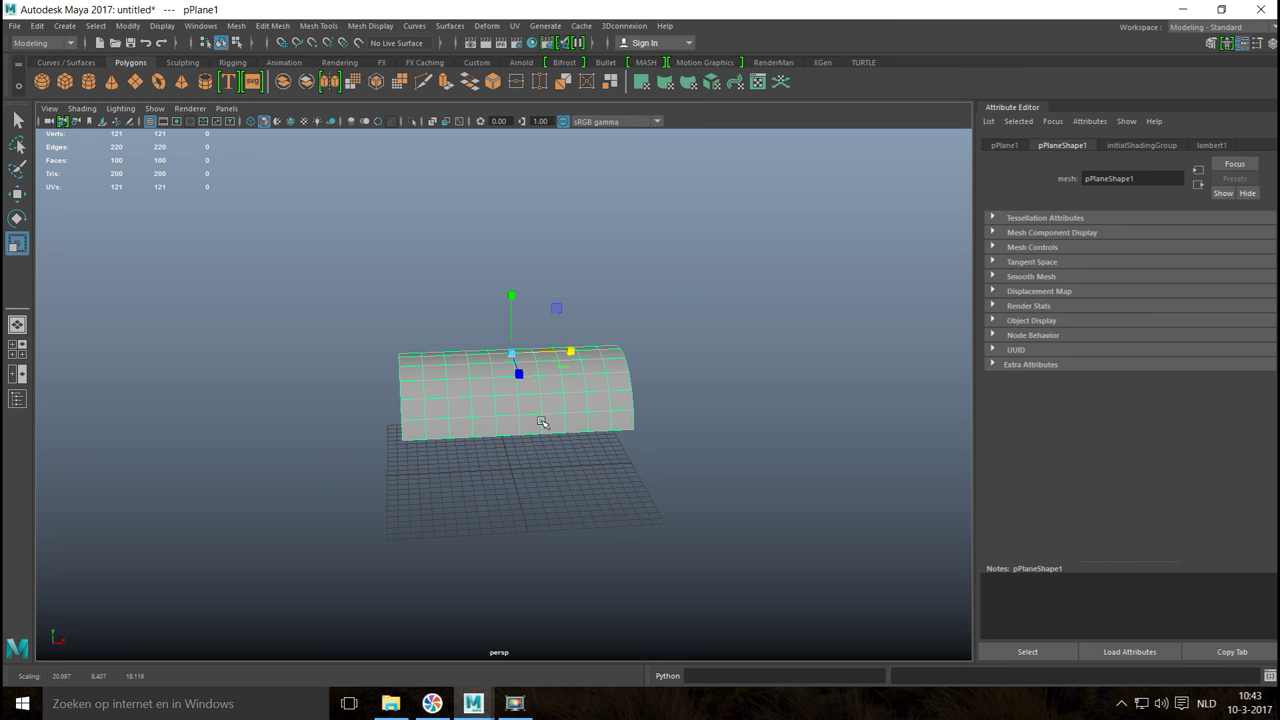
Step: Select the lower border edges along both long sides of the arch and dismiss the desktop notification
{"action": "right_click_drag", "start_coordinate": [539, 417], "coordinate": [542, 290]}
{"action": "scroll", "coordinate": [617, 457], "scroll_direction": "up", "scroll_amount": 3}
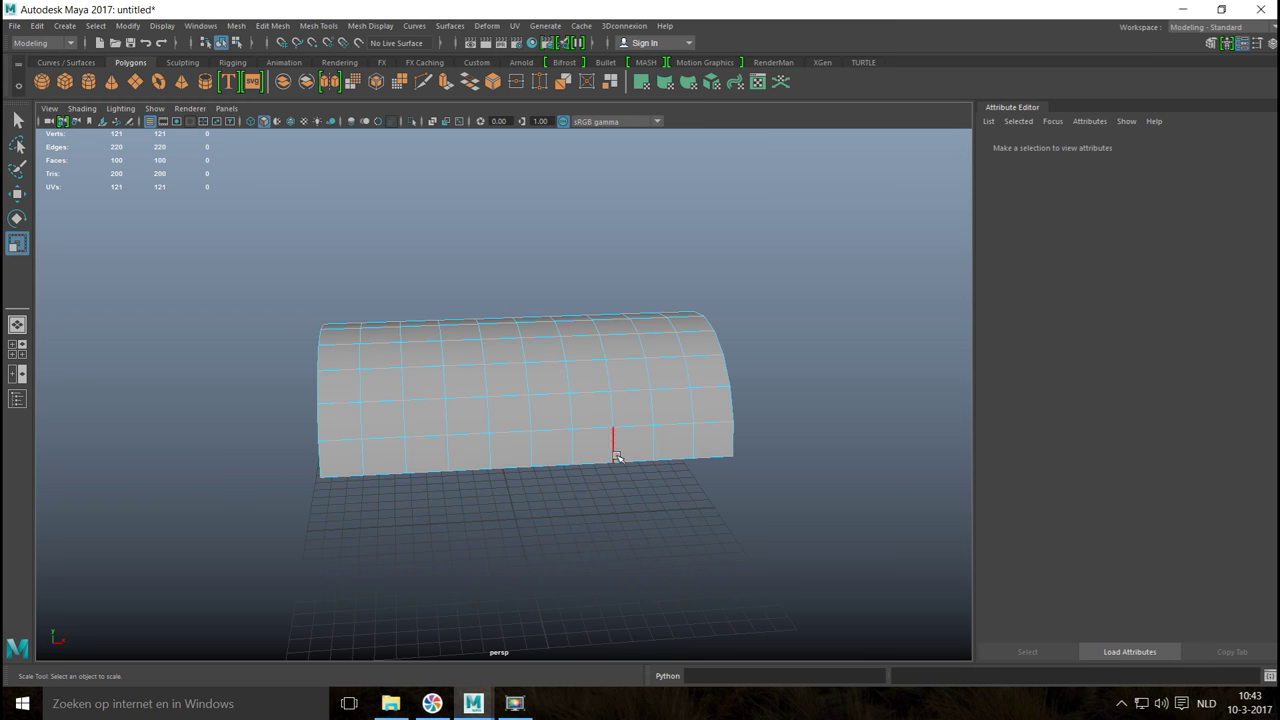
{"action": "left_click", "coordinate": [715, 456]}
{"action": "double_click", "coordinate": [349, 474]}
{"action": "left_click_drag", "start_coordinate": [311, 489], "coordinate": [641, 442], "text": "alt"}
{"action": "left_click", "coordinate": [632, 441], "text": "shift"}
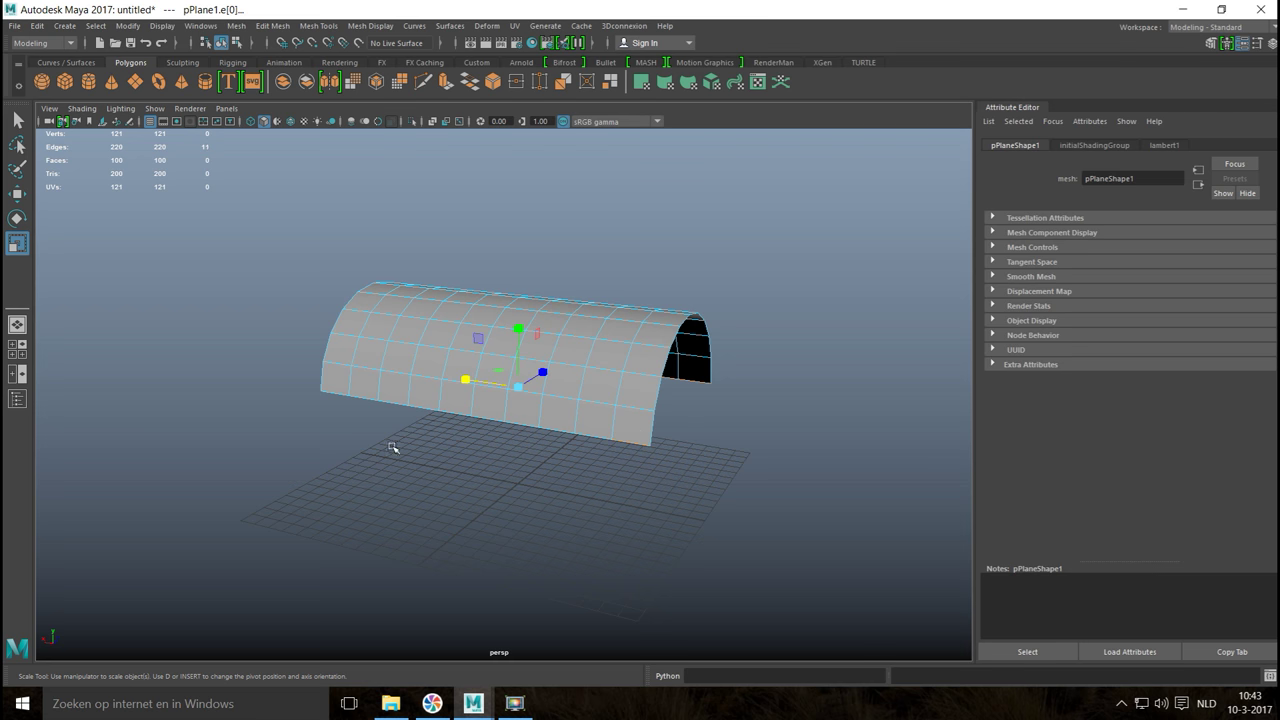
{"action": "double_click", "coordinate": [340, 393], "text": "shift"}
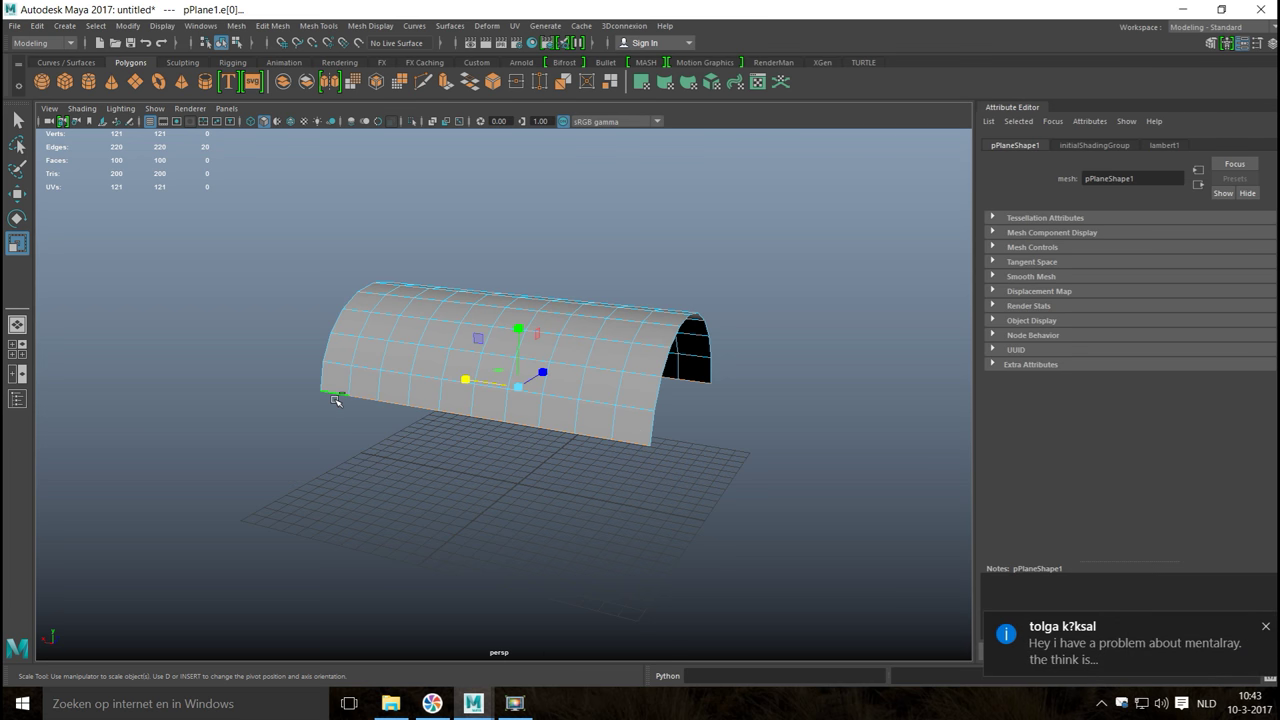
{"action": "left_click", "coordinate": [1263, 627]}
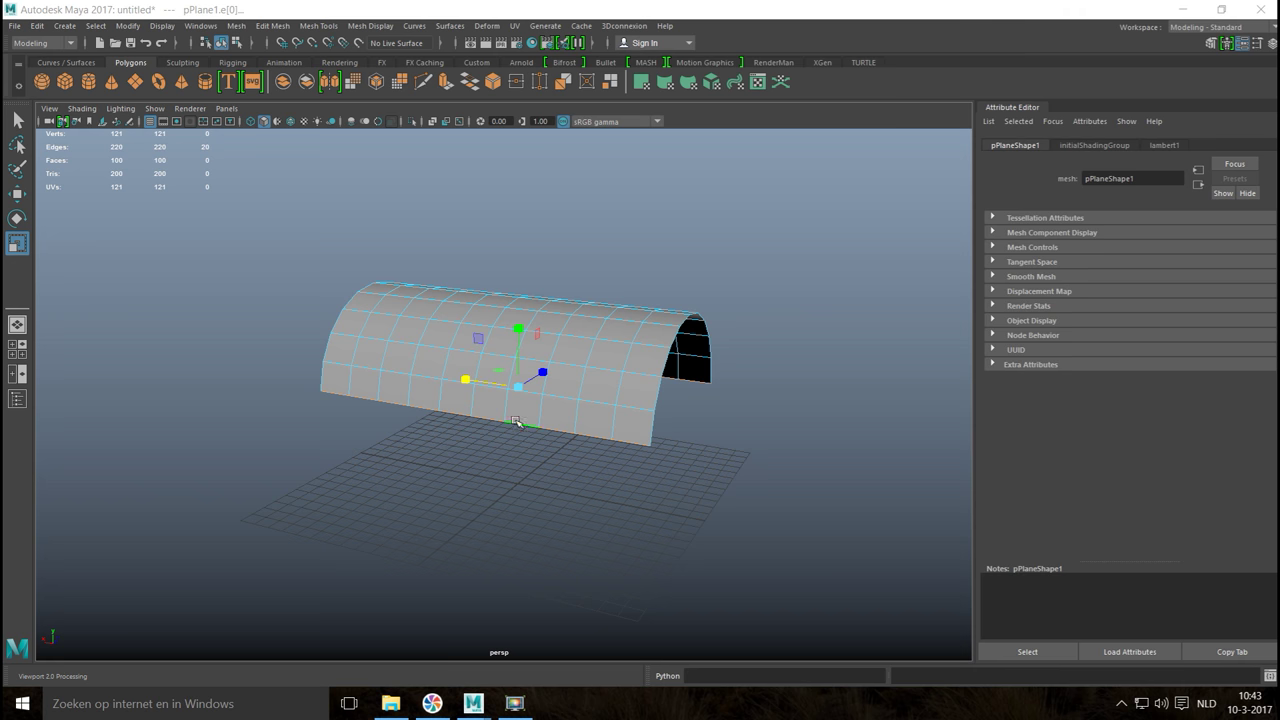
Step: Extrude the arch's lower border edges straight down twice, to heights of about 4.3 and 2.0
{"action": "left_click_drag", "start_coordinate": [647, 481], "coordinate": [569, 464], "text": "alt"}
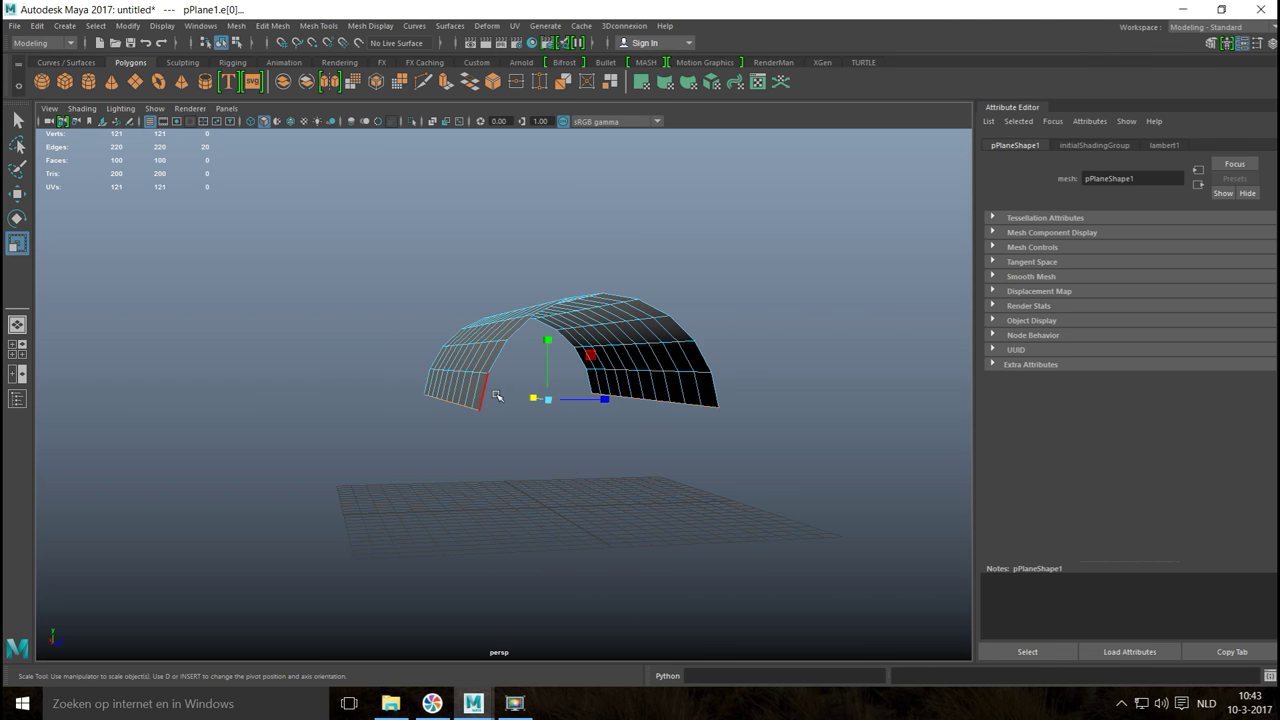
{"action": "key", "text": "ctrl+e"}
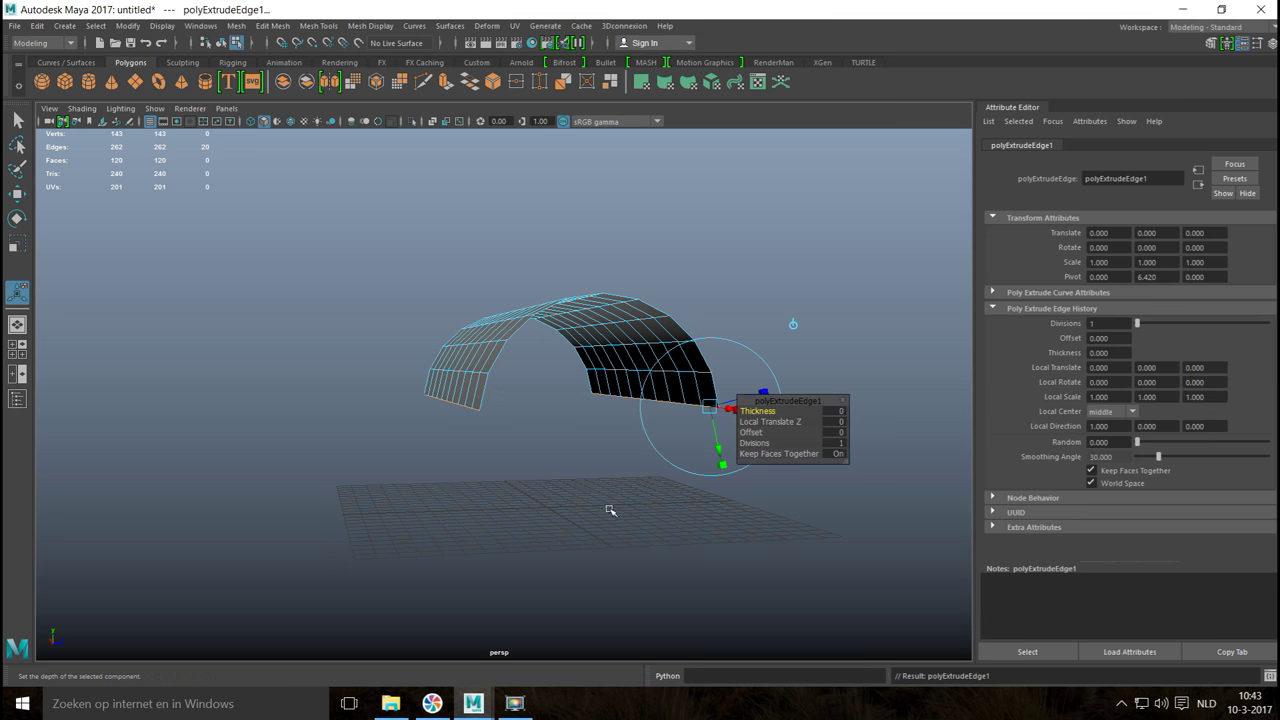
{"action": "key", "text": "w"}
{"action": "left_click_drag", "start_coordinate": [549, 335], "coordinate": [549, 370]}
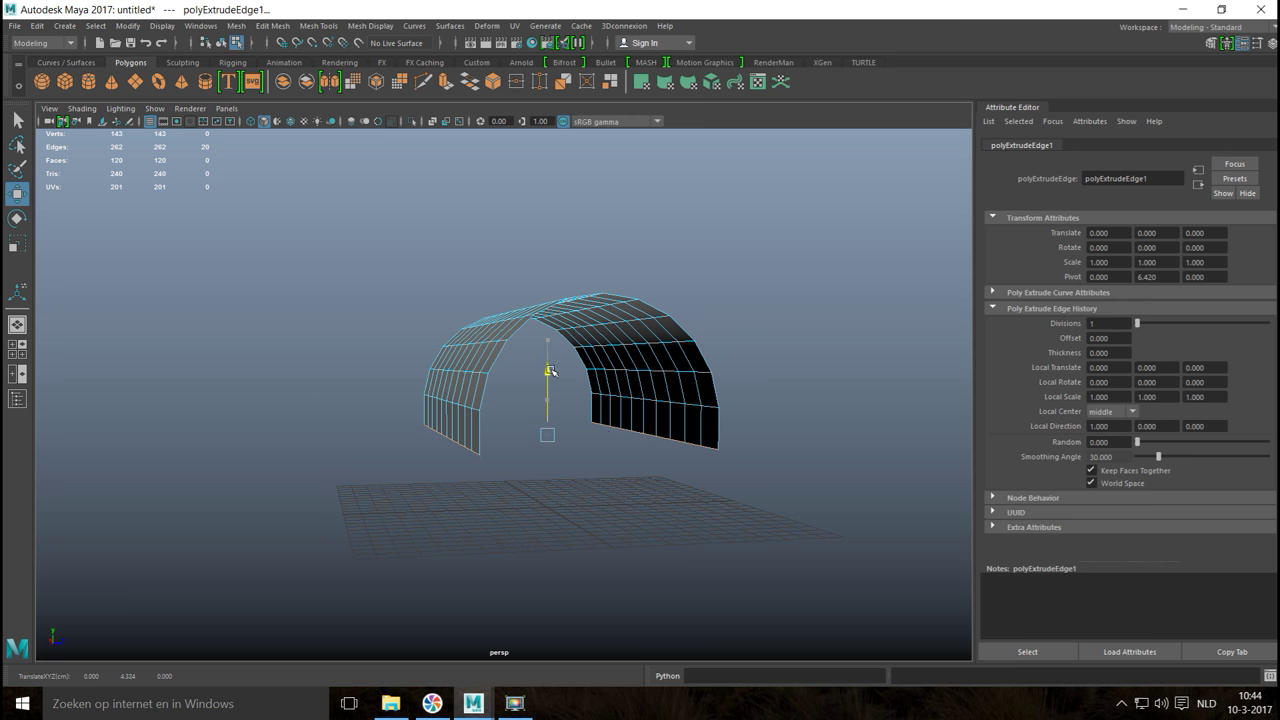
{"action": "key", "text": "ctrl+e"}
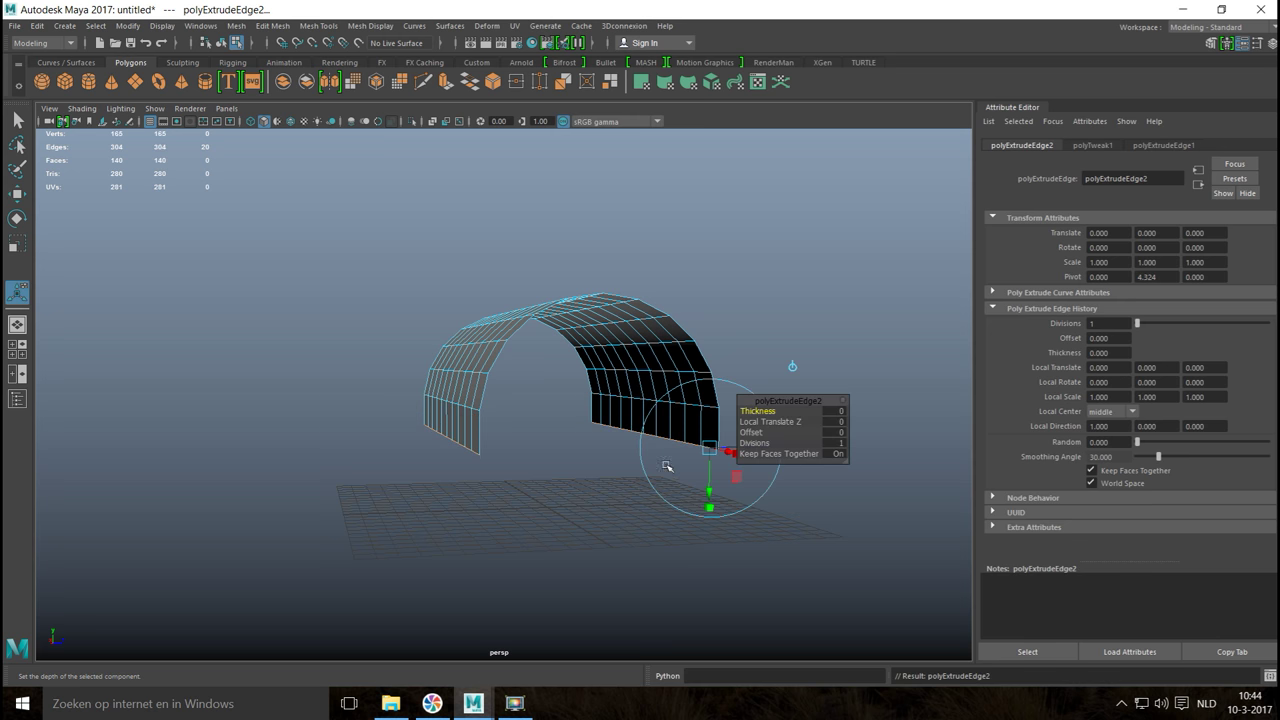
{"action": "key", "text": "w"}
{"action": "left_click_drag", "start_coordinate": [547, 368], "coordinate": [557, 413]}
Step: Extrude the side walls' bottom edges straight down two more times, to heights of about -0.3 and -2.5
{"action": "key", "text": "ctrl+e"}
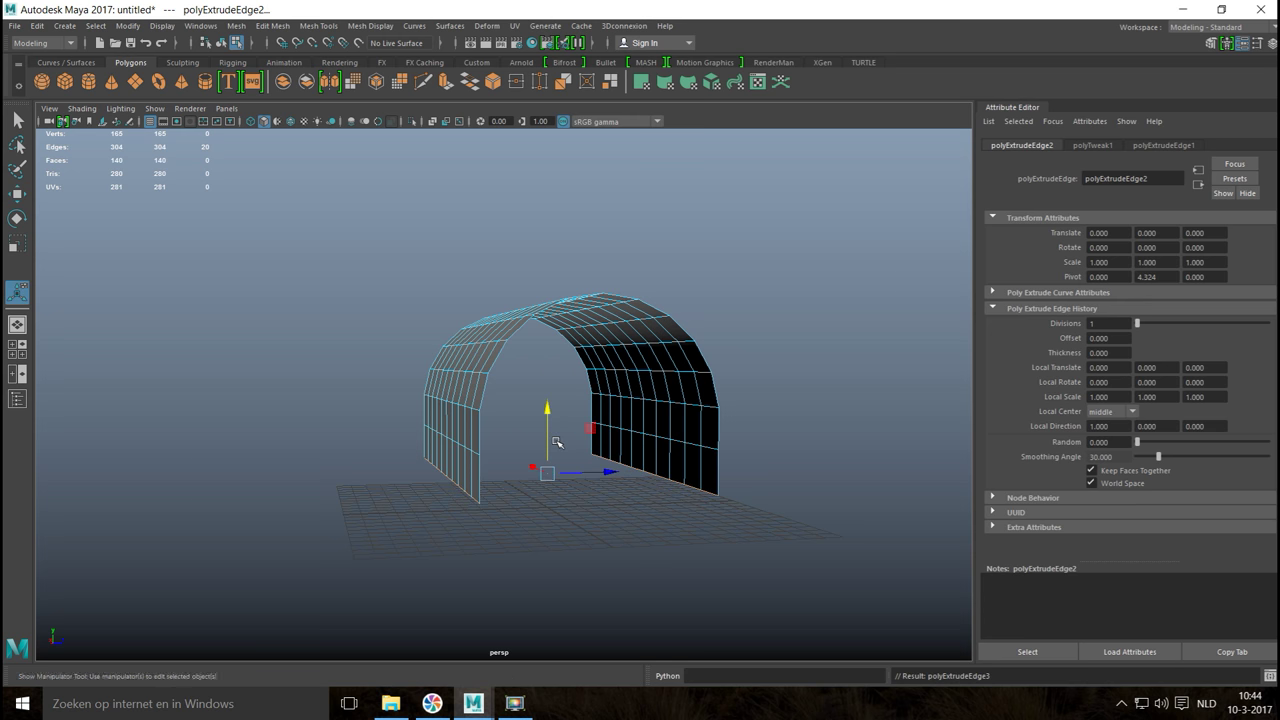
{"action": "key", "text": "w"}
{"action": "left_click_drag", "start_coordinate": [547, 407], "coordinate": [557, 442]}
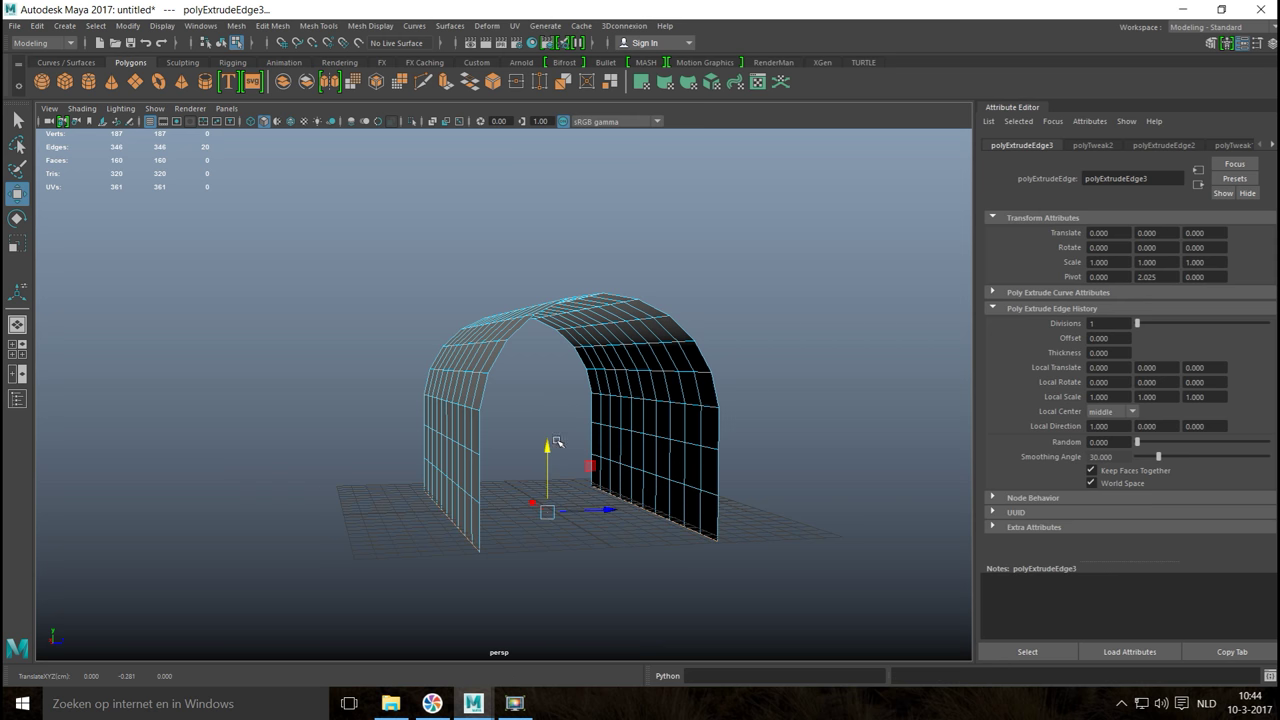
{"action": "mouse_move", "coordinate": [427, 430]}
{"action": "left_mouse_down", "text": "alt"}
{"action": "mouse_move", "coordinate": [440, 425]}
{"action": "mouse_move", "coordinate": [408, 424]}
{"action": "left_mouse_up", "text": "alt"}
{"action": "key", "text": "ctrl+e"}
{"action": "key", "text": "w"}
{"action": "left_click_drag", "start_coordinate": [540, 443], "coordinate": [538, 478]}
Step: Extrude the side walls' bottom edges and scale them inward along Z to about 0.85 to form narrow ledges
{"action": "left_click_drag", "start_coordinate": [436, 420], "coordinate": [327, 352], "text": "alt"}
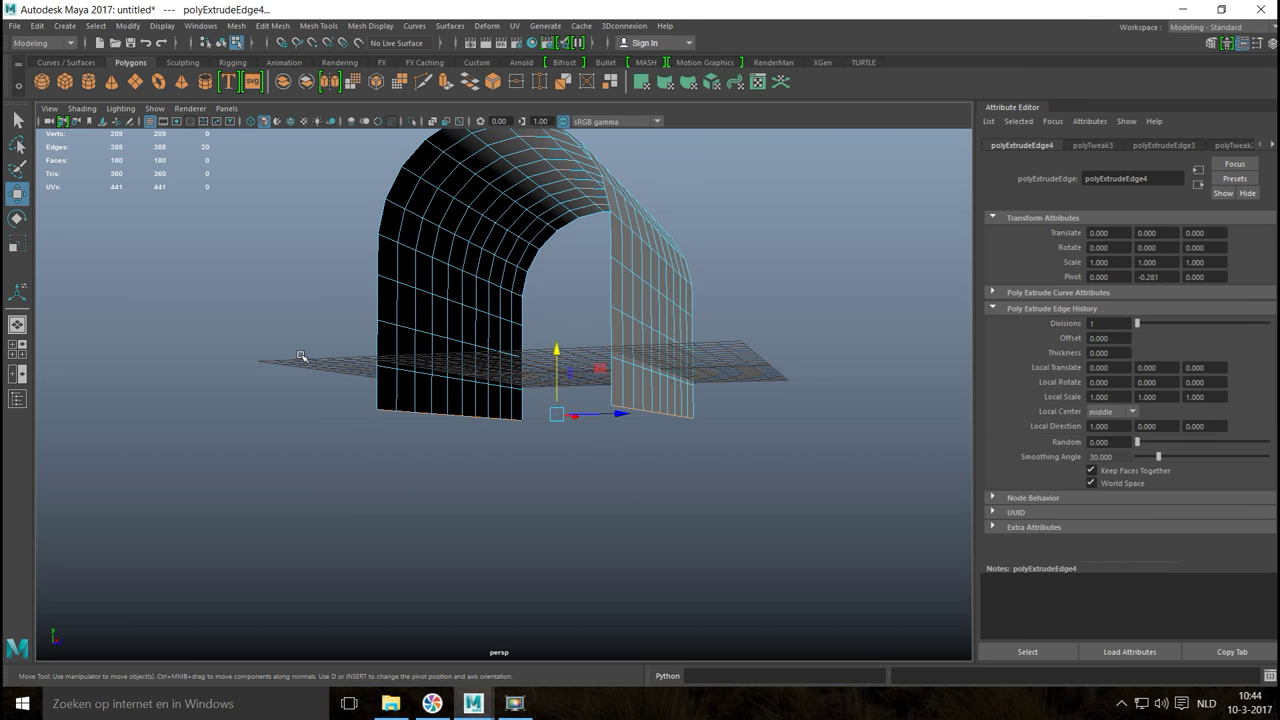
{"action": "key", "text": "ctrl+e"}
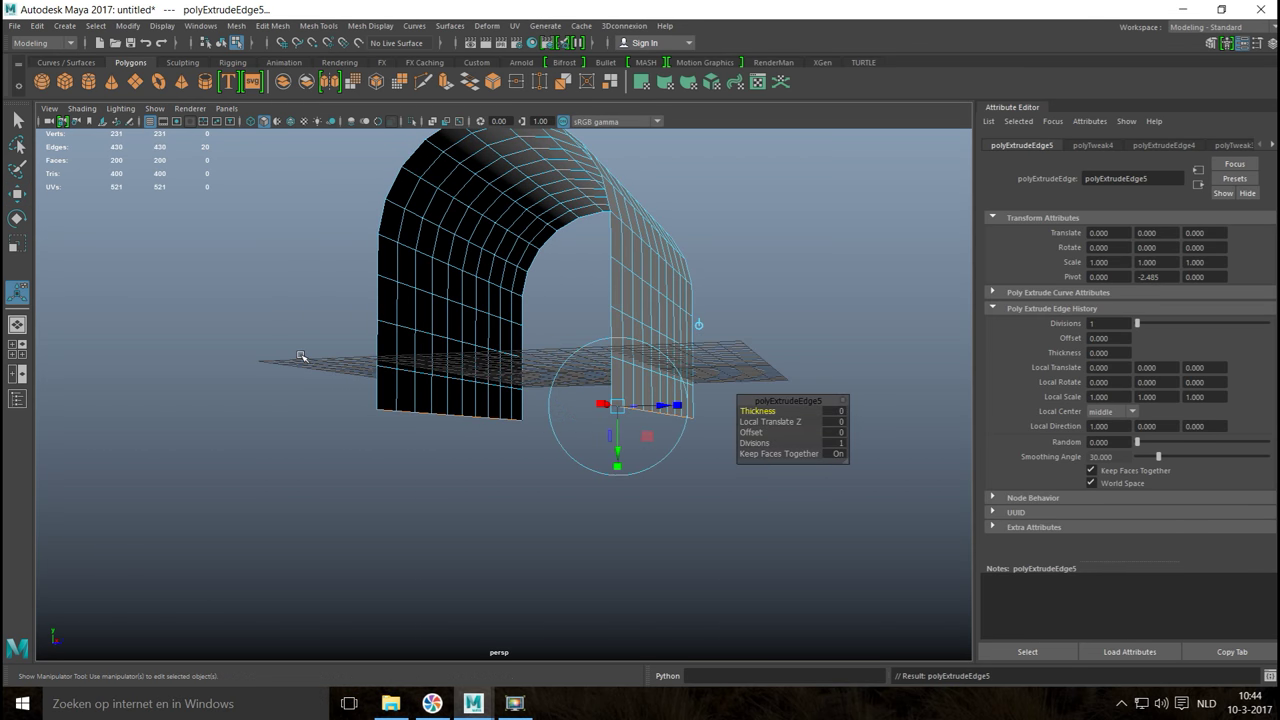
{"action": "key", "text": "r"}
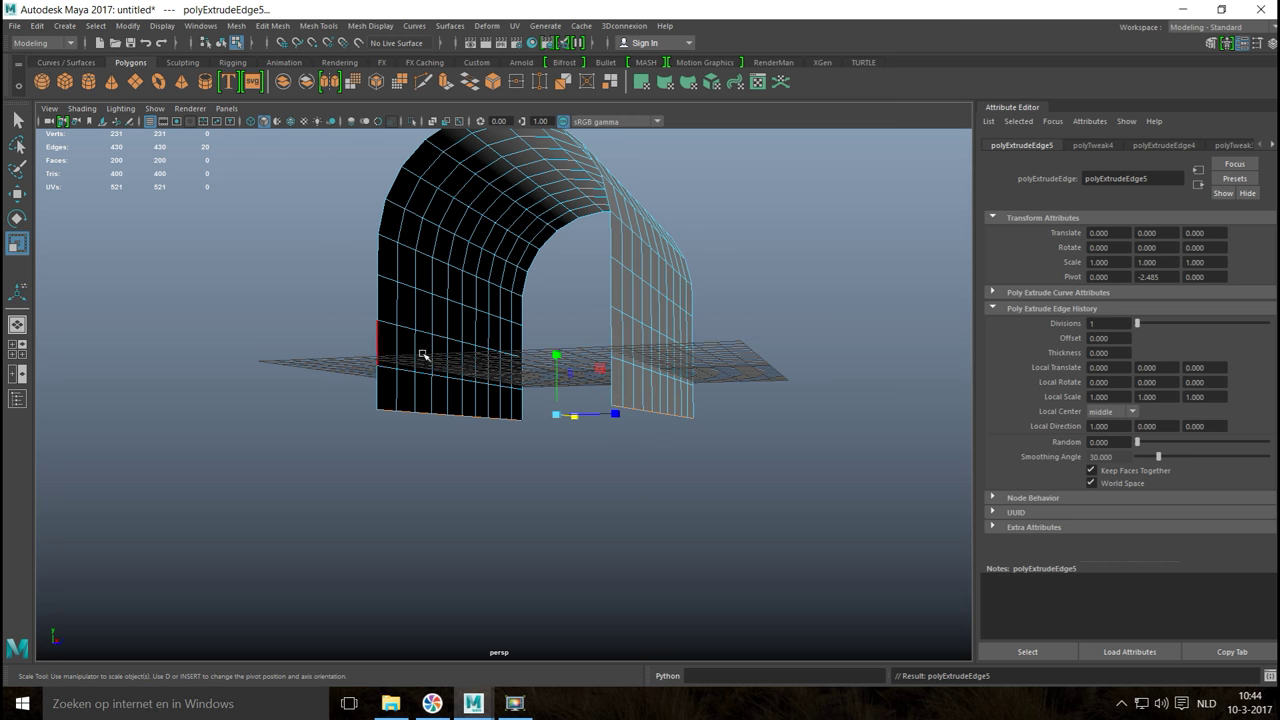
{"action": "left_click_drag", "start_coordinate": [509, 406], "coordinate": [602, 410], "text": "alt"}
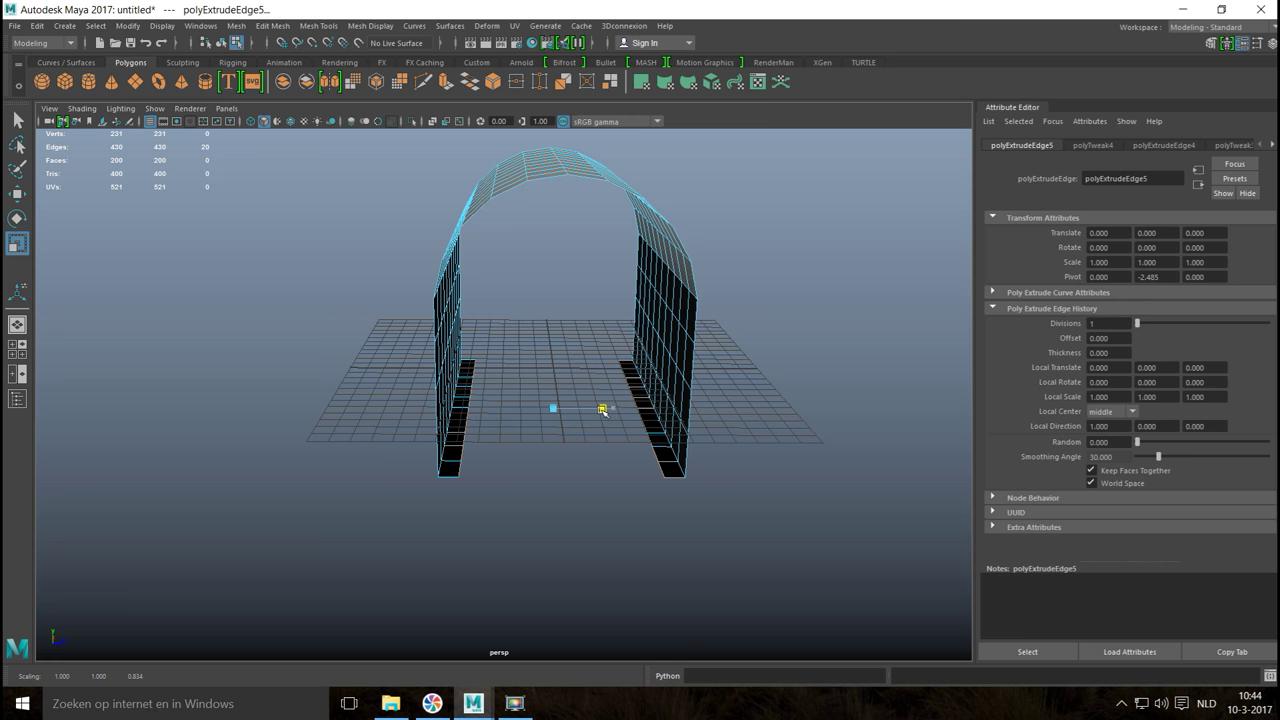
{"action": "left_click_drag", "start_coordinate": [652, 532], "coordinate": [540, 491], "text": "alt"}
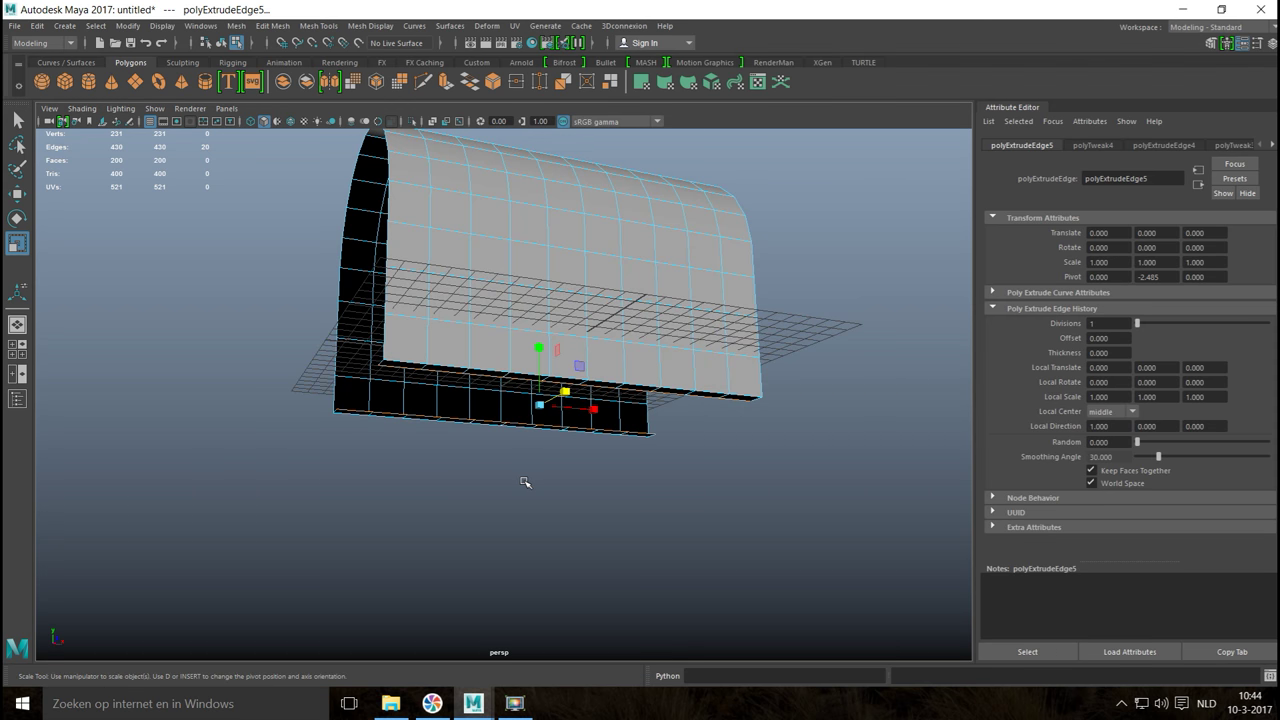
{"action": "key", "text": "q"}
{"action": "left_click", "coordinate": [511, 498]}
Step: Bevel the two edge loops running over the arch near its ends with a fraction of 0.1
{"action": "left_click_drag", "start_coordinate": [437, 500], "coordinate": [630, 512], "text": "alt"}
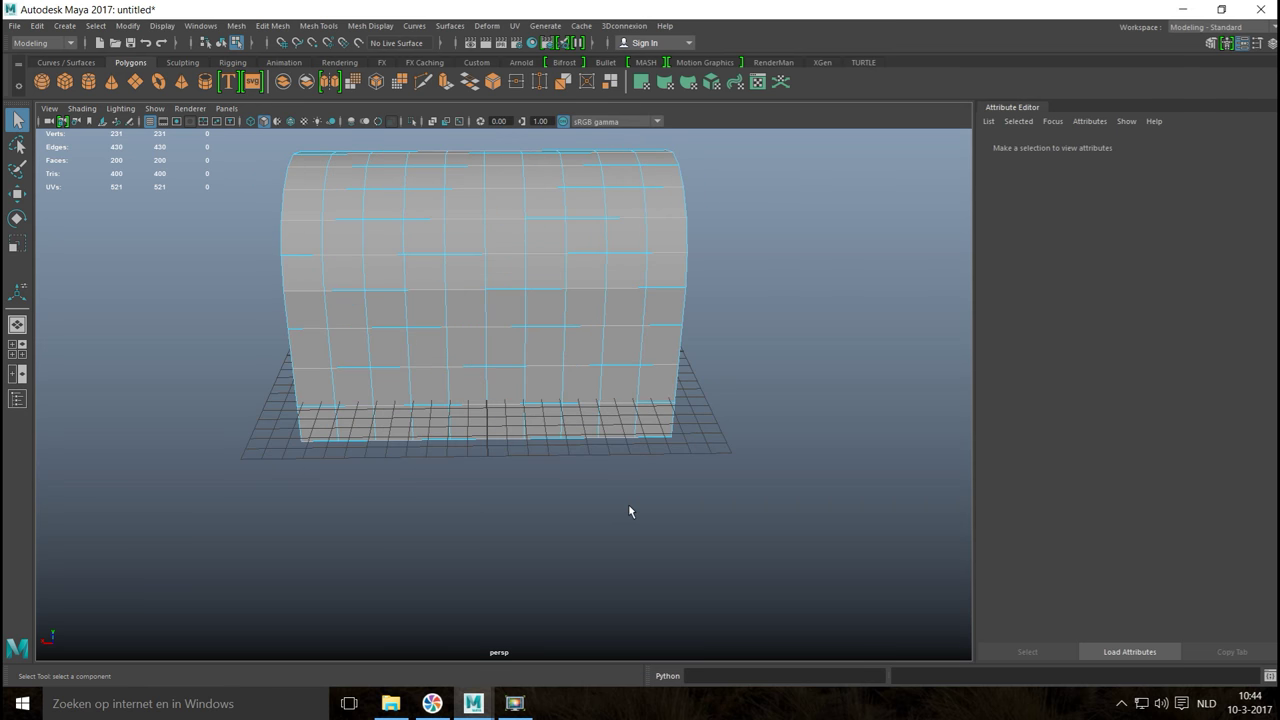
{"action": "double_click", "coordinate": [368, 352]}
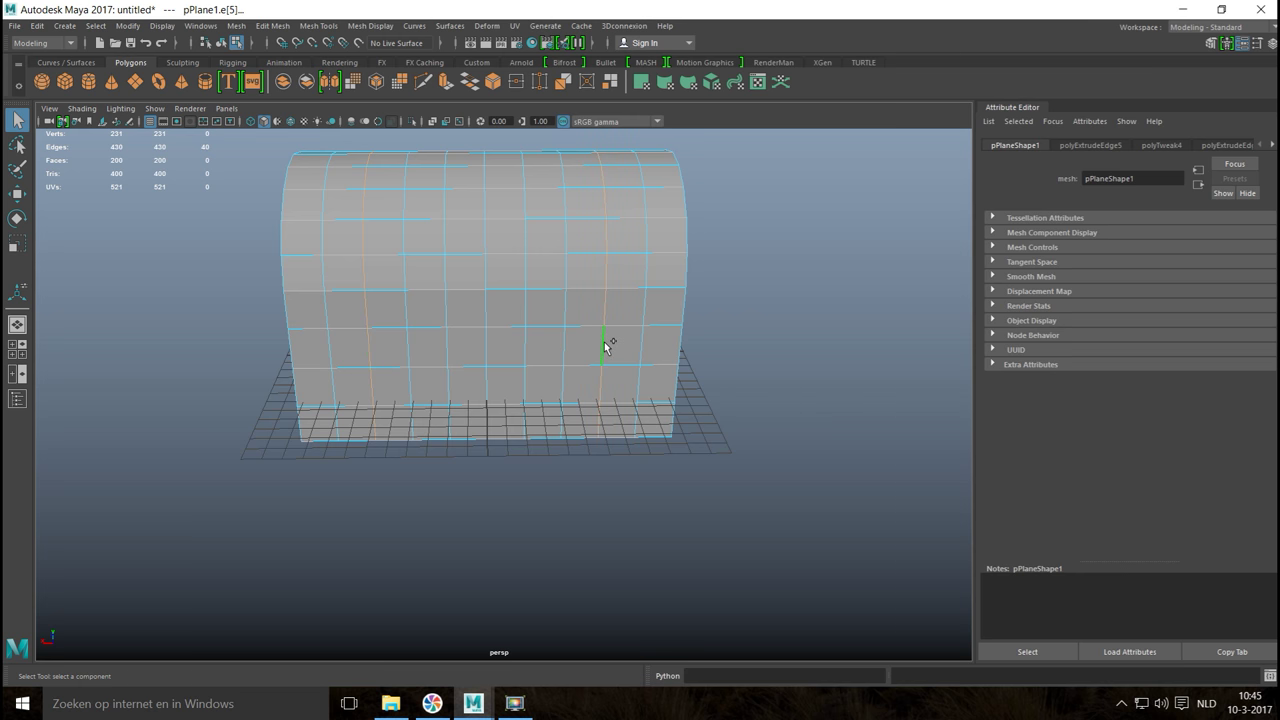
{"action": "left_click_drag", "start_coordinate": [757, 519], "coordinate": [674, 463], "text": "alt"}
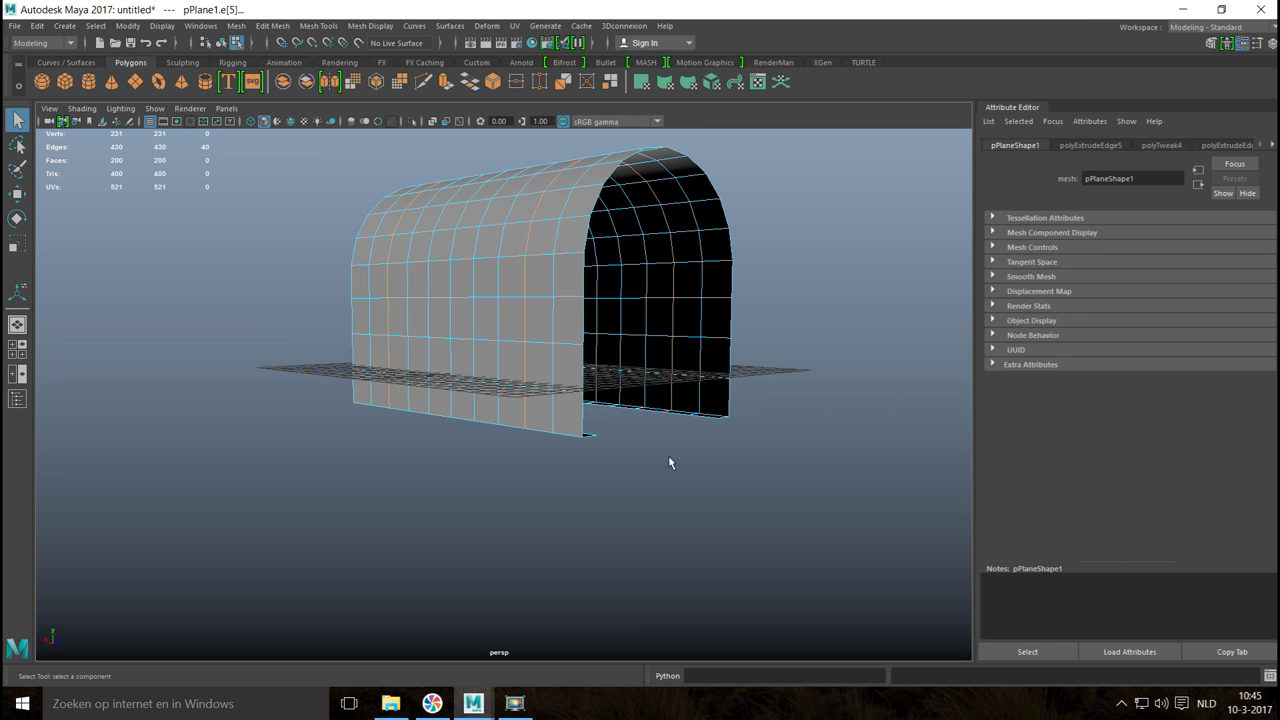
{"action": "left_click", "coordinate": [277, 27]}
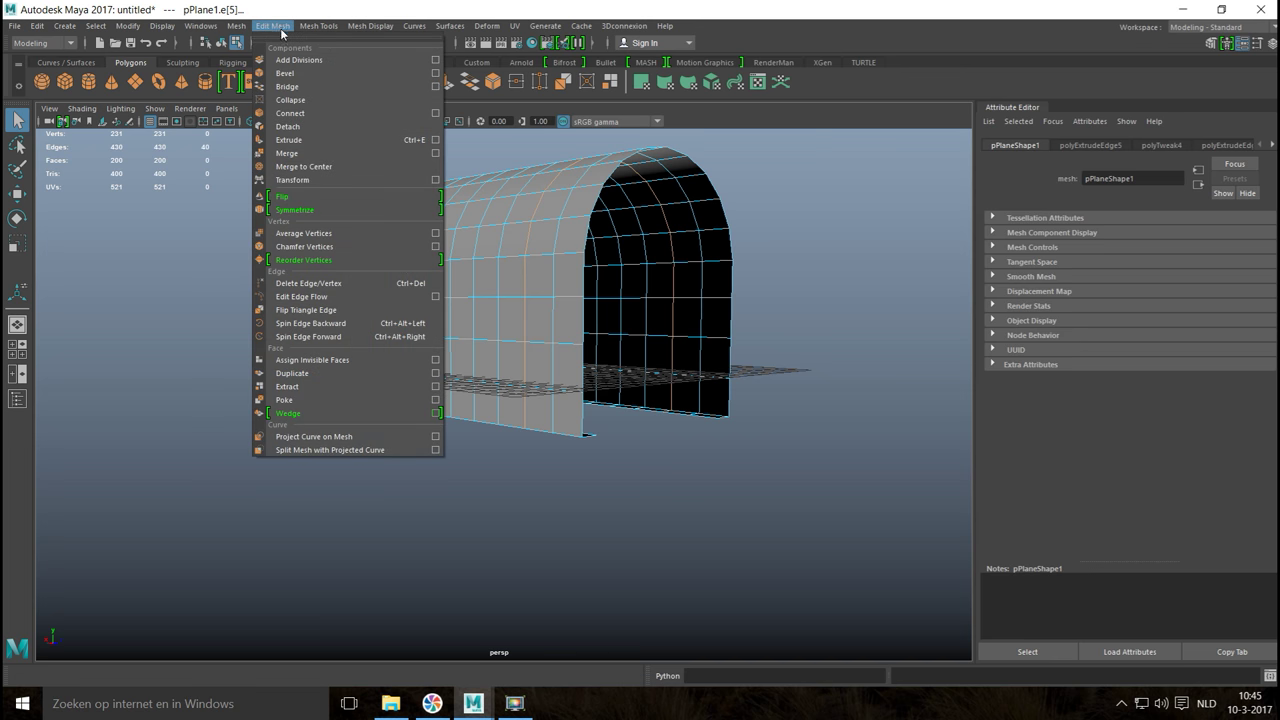
{"action": "left_click", "coordinate": [322, 74]}
{"action": "left_click_drag", "start_coordinate": [529, 506], "coordinate": [654, 520], "text": "alt"}
{"action": "left_click_drag", "start_coordinate": [755, 411], "coordinate": [754, 411]}
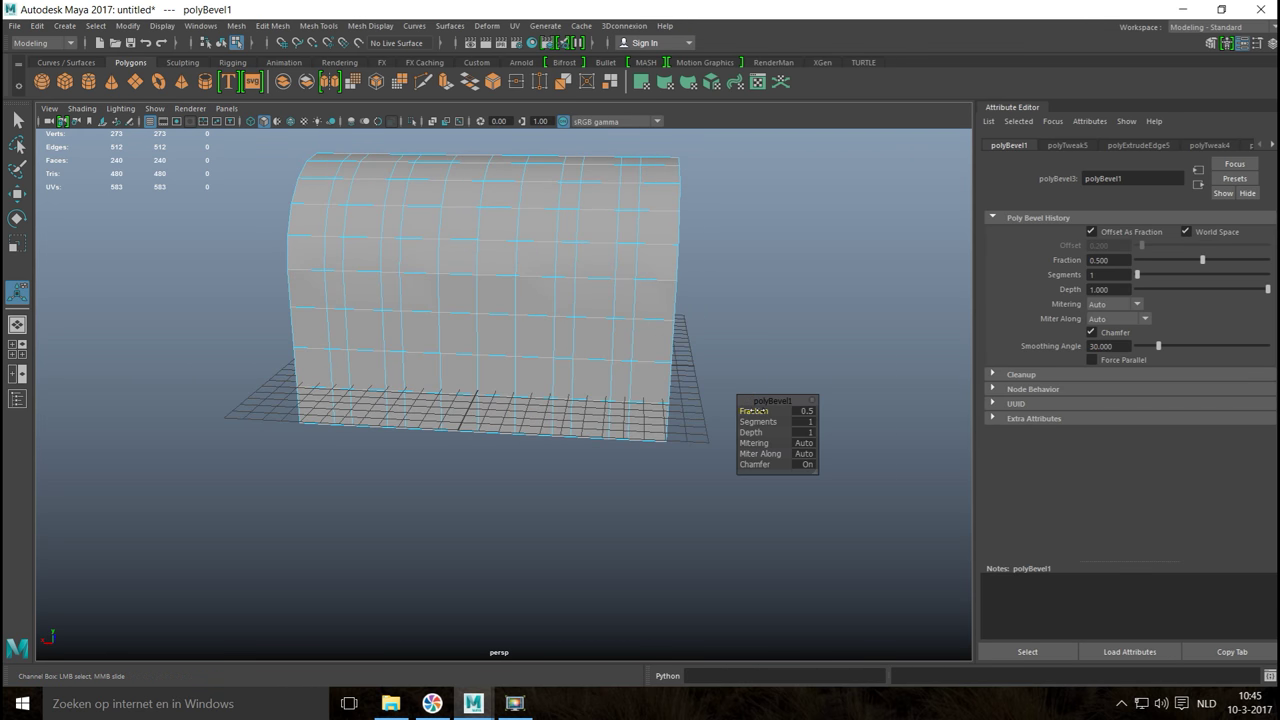
{"action": "left_click", "coordinate": [805, 411]}
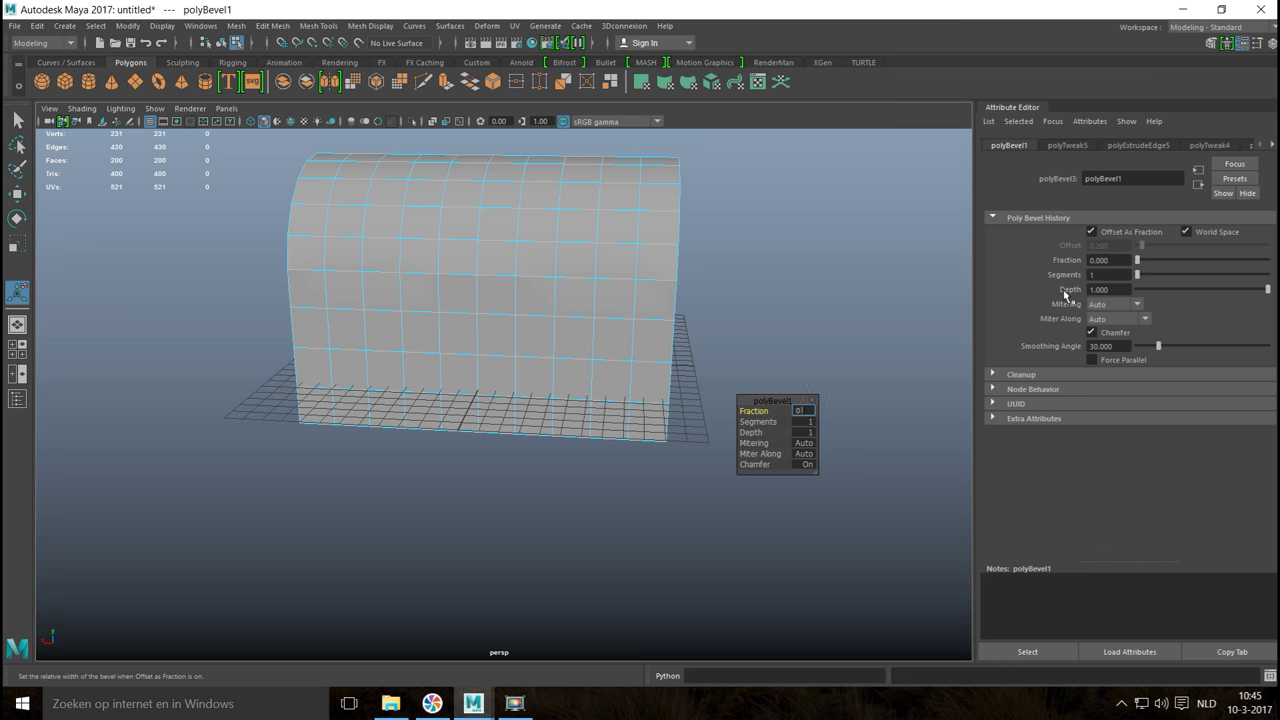
{"action": "type", "text": "0.1"}
{"action": "key", "text": "Return"}
{"action": "left_click", "coordinate": [505, 532]}
Step: Extrude the two narrow beveled face loops outward with a small thickness to form raised ribs around the arch
{"action": "left_click_drag", "start_coordinate": [506, 528], "coordinate": [600, 382], "text": "alt"}
{"action": "right_click_drag", "start_coordinate": [592, 262], "coordinate": [591, 298]}
{"action": "left_click", "coordinate": [581, 316]}
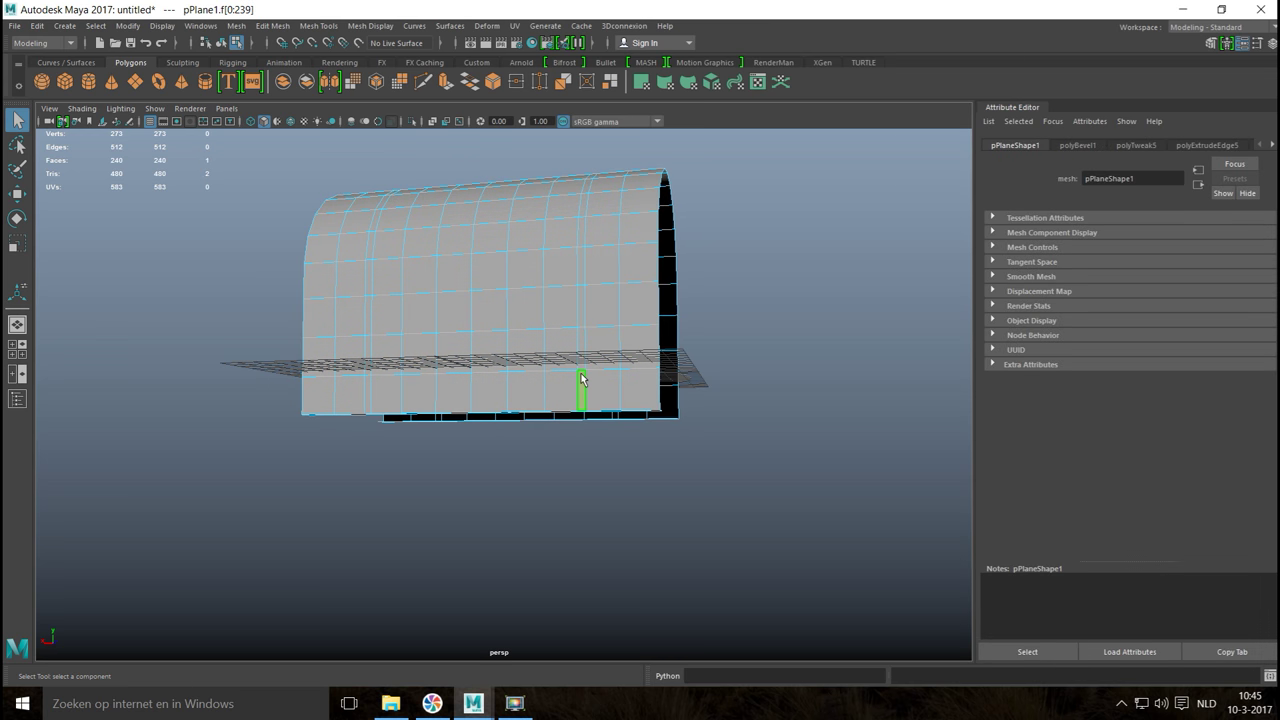
{"action": "double_click", "coordinate": [581, 340]}
{"action": "left_click", "coordinate": [368, 318], "text": "shift"}
{"action": "key", "text": "ctrl+e"}
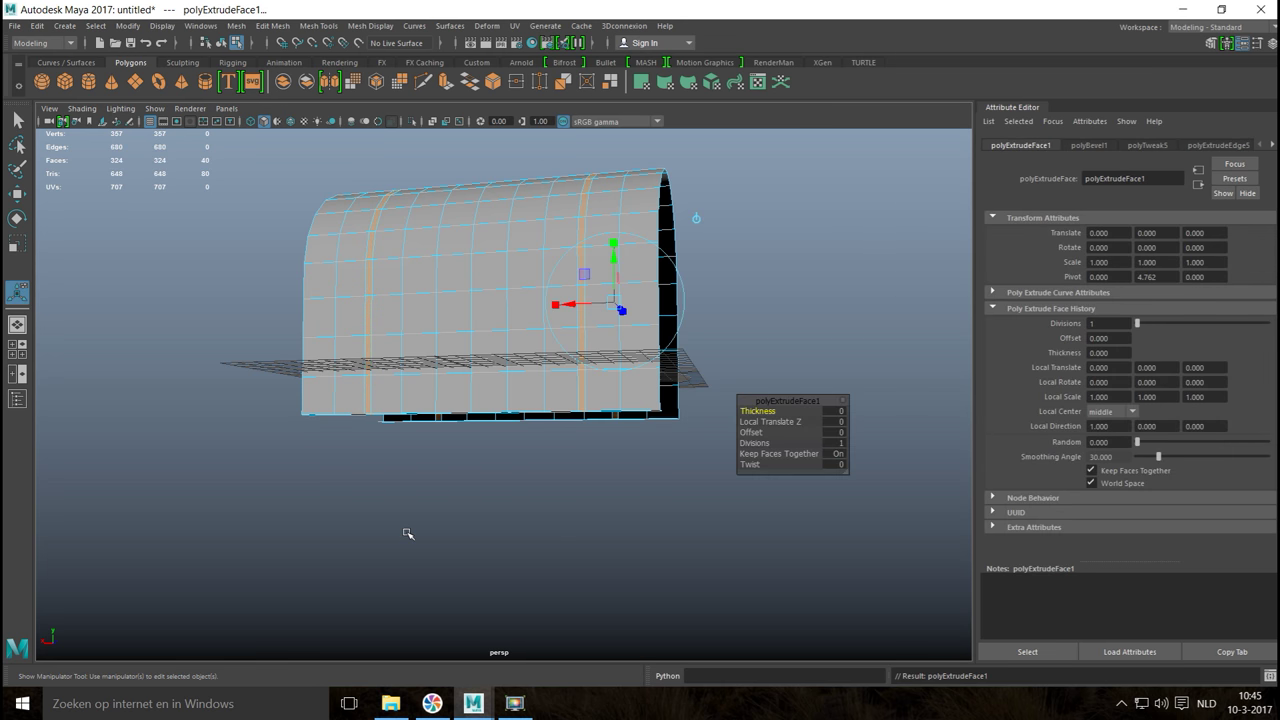
{"action": "left_click", "coordinate": [838, 411]}
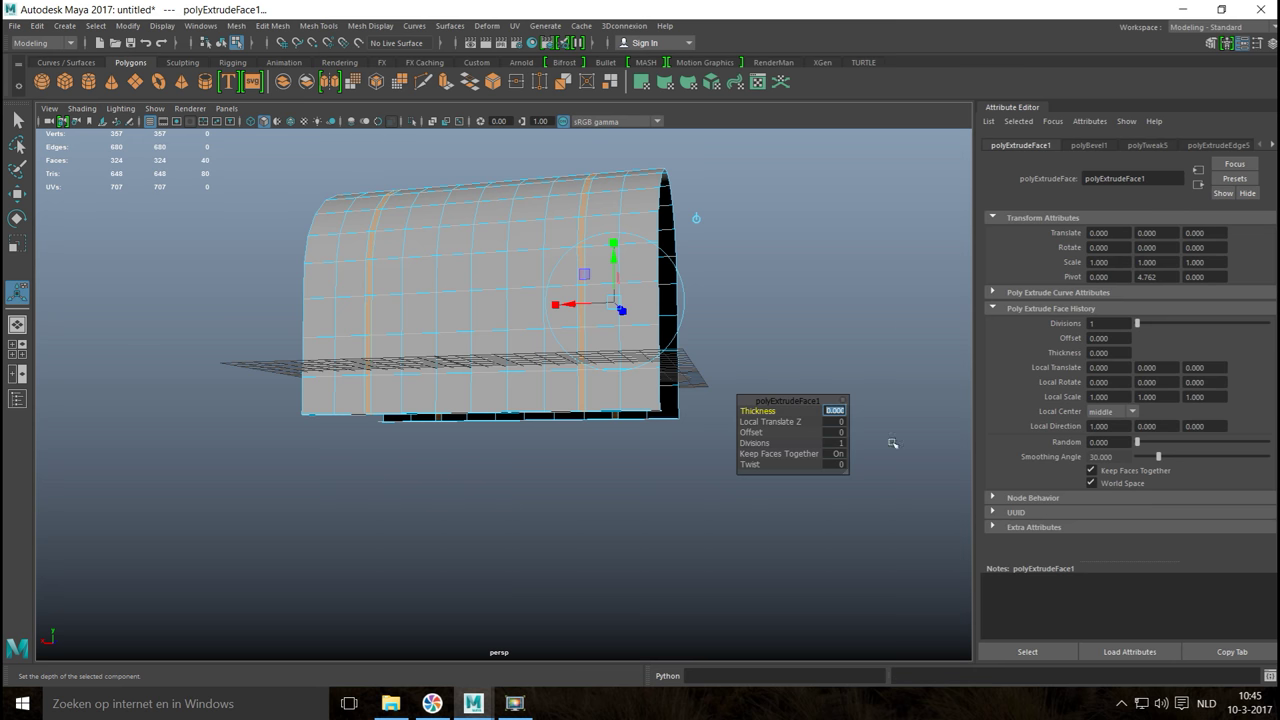
{"action": "key", "text": "Return"}
{"action": "left_click", "coordinate": [831, 411]}
{"action": "key", "text": "Return"}
{"action": "left_click", "coordinate": [437, 548]}
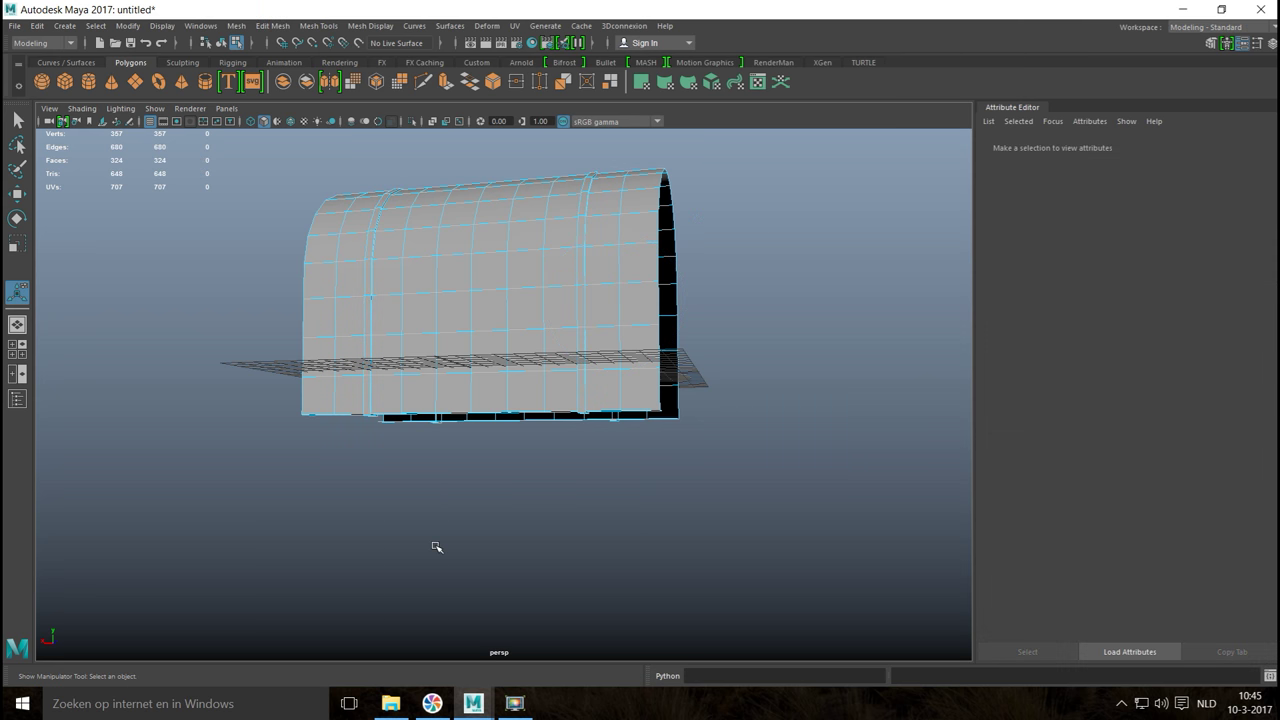
{"action": "left_click_drag", "start_coordinate": [566, 510], "coordinate": [467, 481], "text": "alt"}
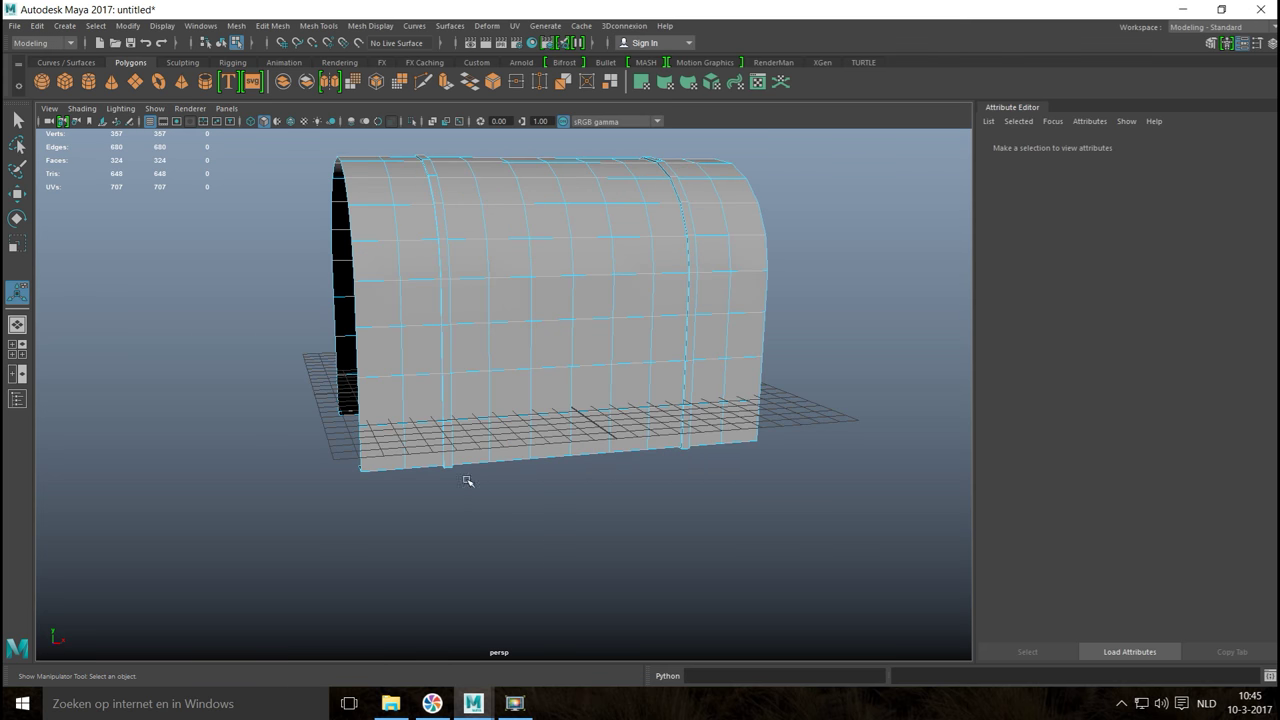
Step: Create a polygon plane at the origin and scale it up uniformly to nearly the tunnel's width
{"action": "left_click_drag", "start_coordinate": [260, 394], "coordinate": [327, 441], "text": "alt"}
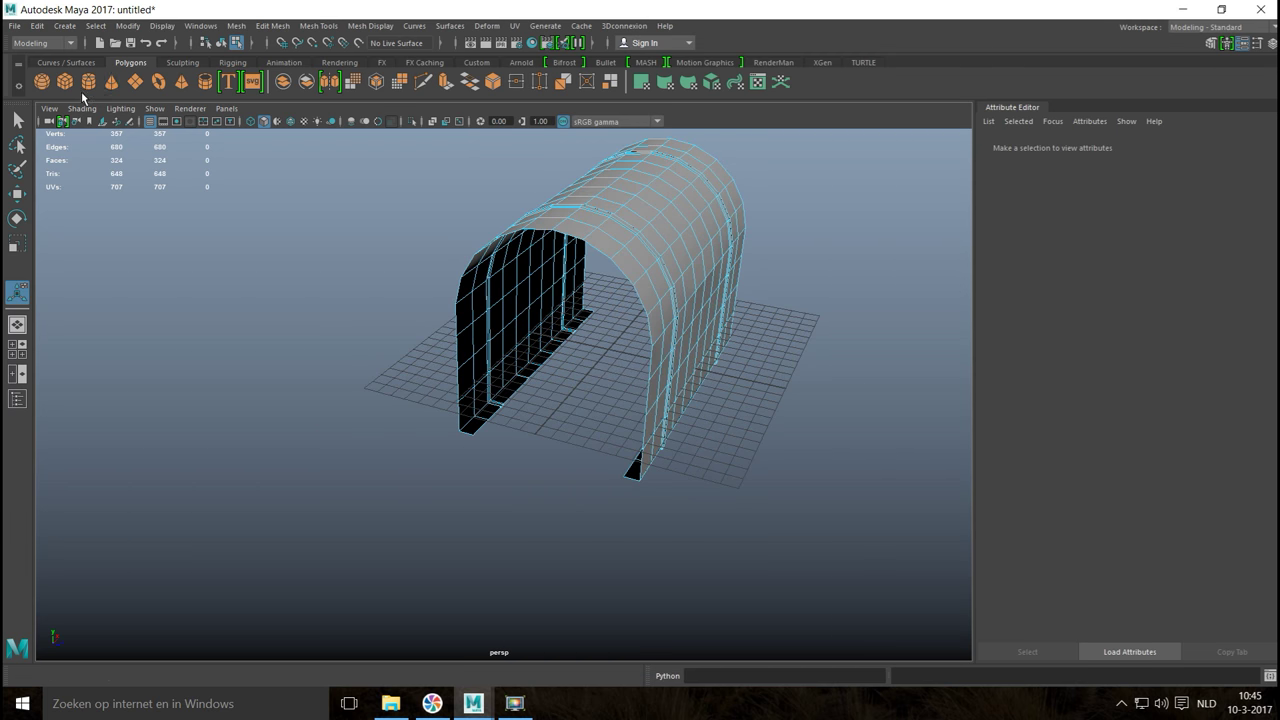
{"action": "left_click", "coordinate": [136, 83]}
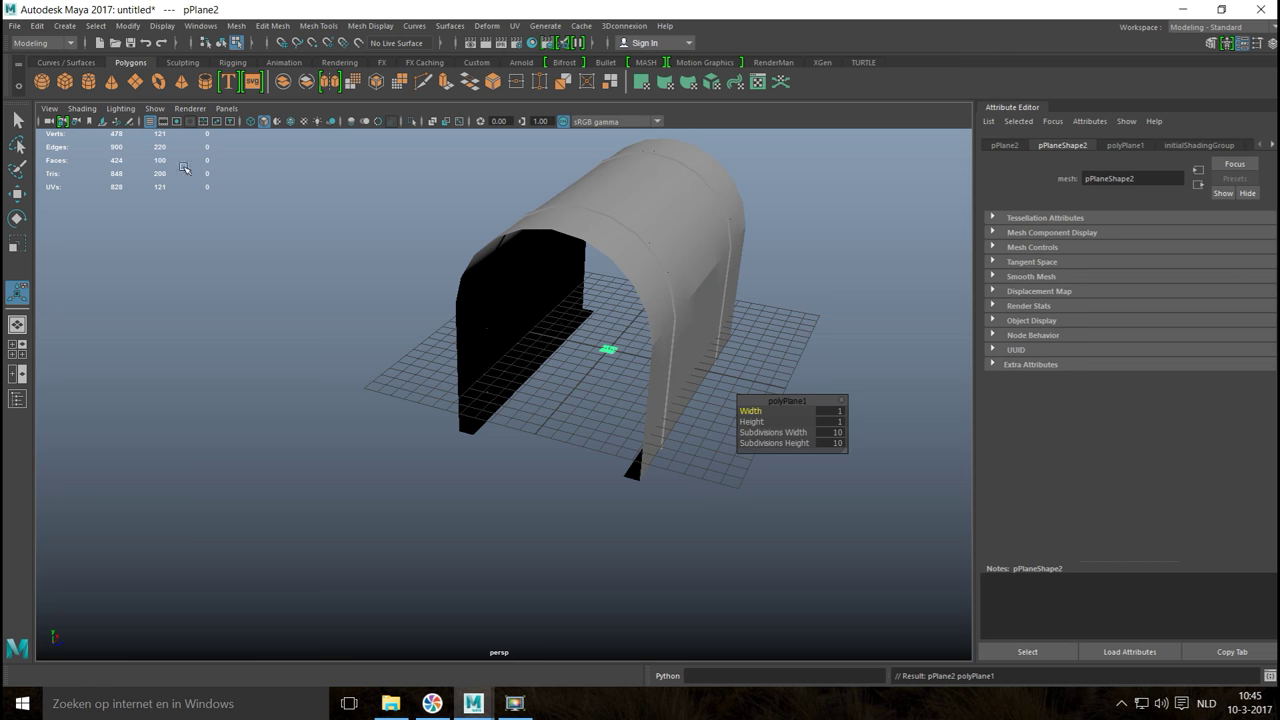
{"action": "key", "text": "r"}
{"action": "left_click_drag", "start_coordinate": [610, 349], "coordinate": [717, 400]}
{"action": "left_click_drag", "start_coordinate": [645, 441], "coordinate": [638, 492], "text": "alt"}
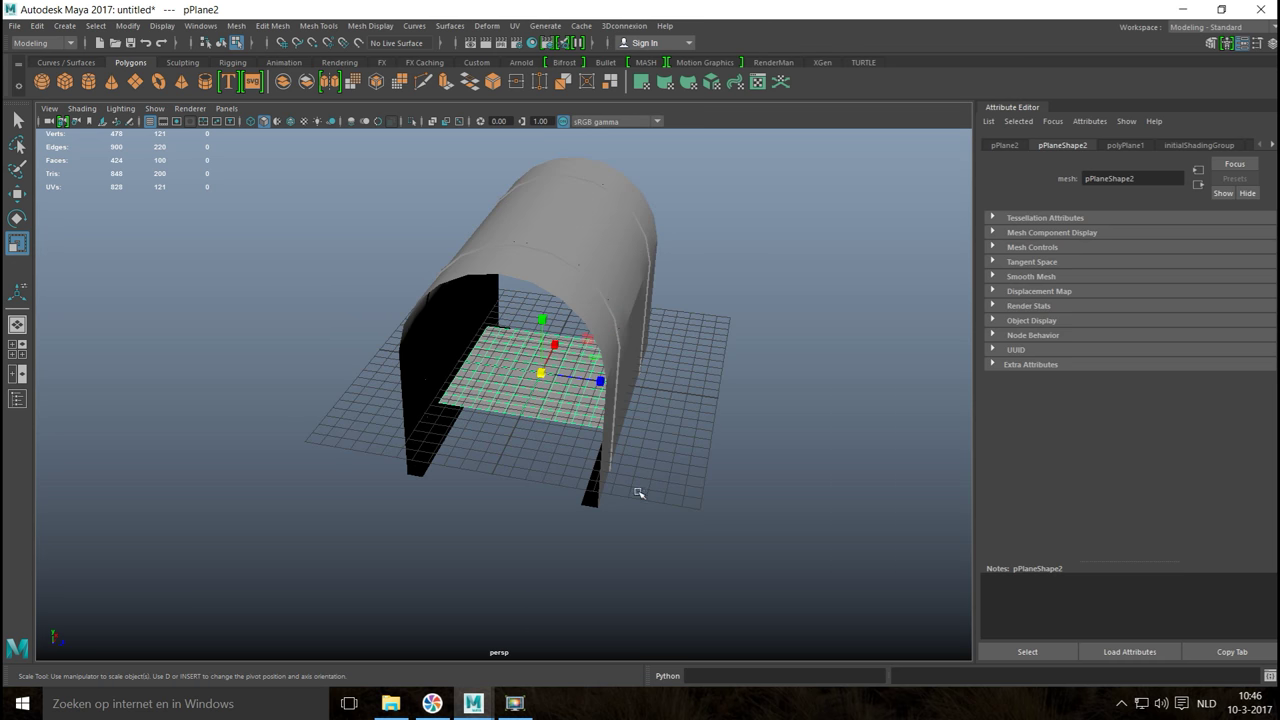
Step: Set the new plane's width and height subdivisions to 1
{"action": "key", "text": "ctrl+a"}
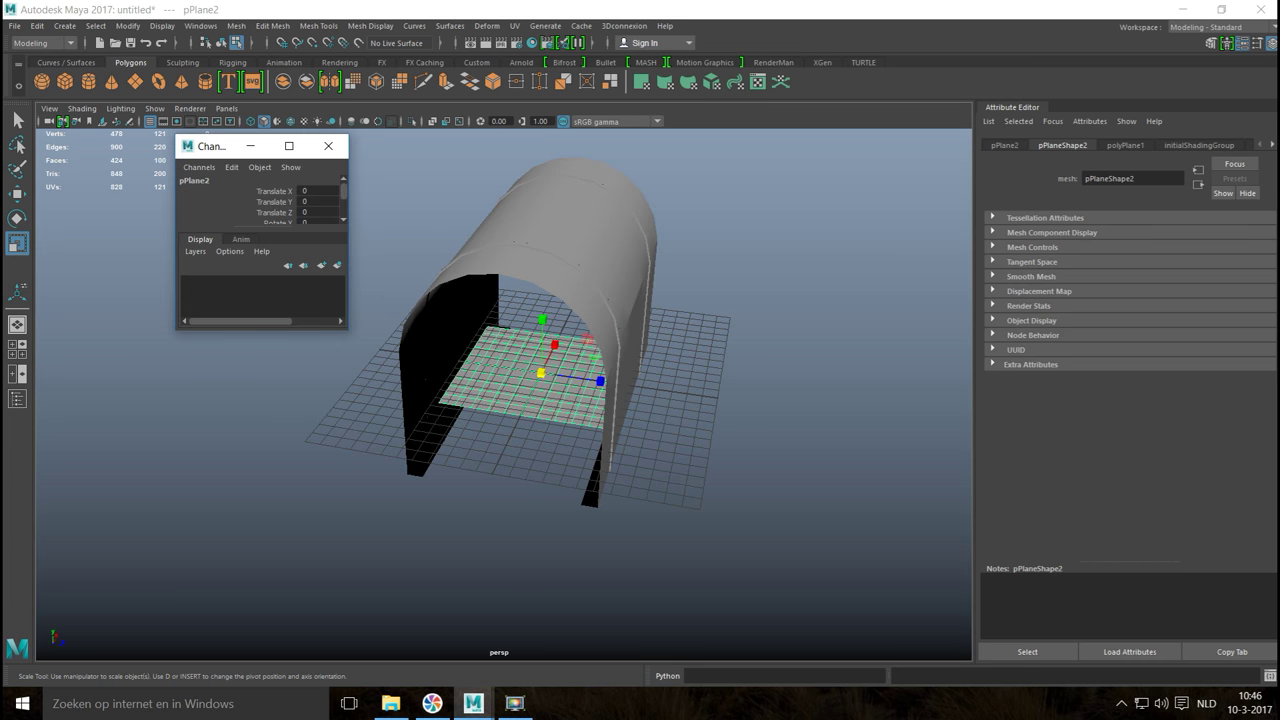
{"action": "left_click", "coordinate": [328, 146]}
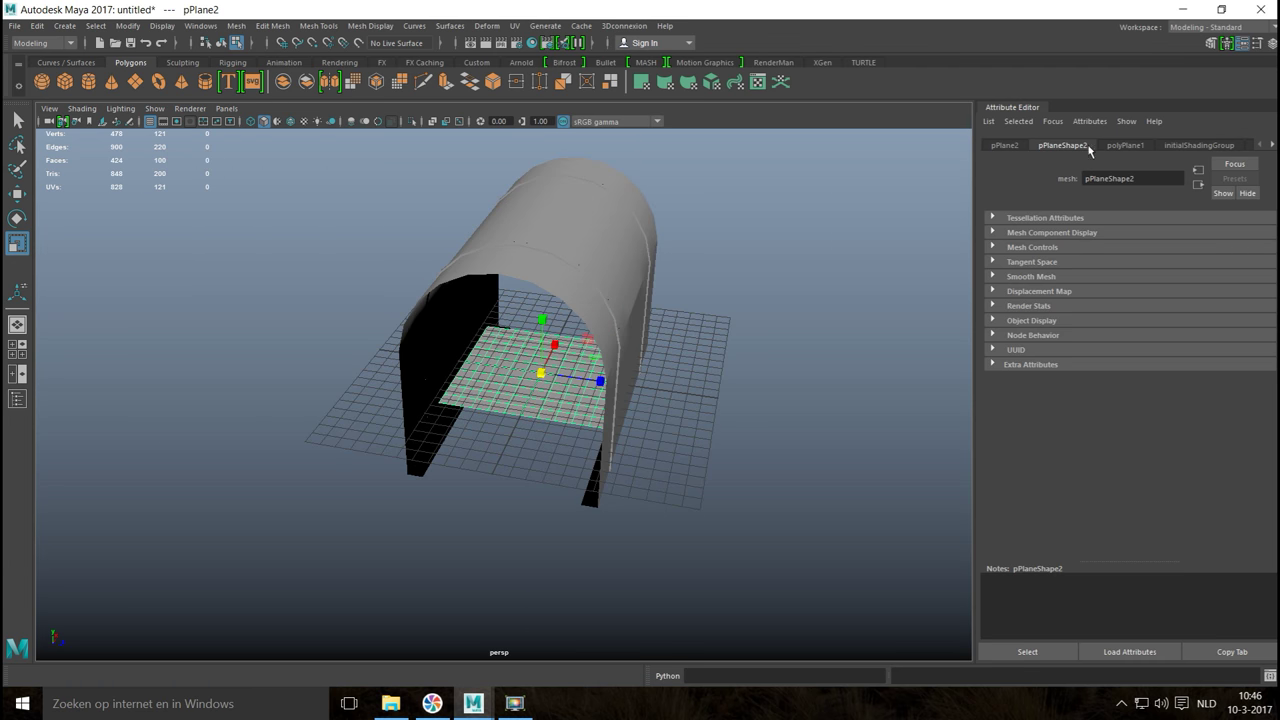
{"action": "left_click", "coordinate": [1126, 146]}
{"action": "left_click", "coordinate": [1124, 264]}
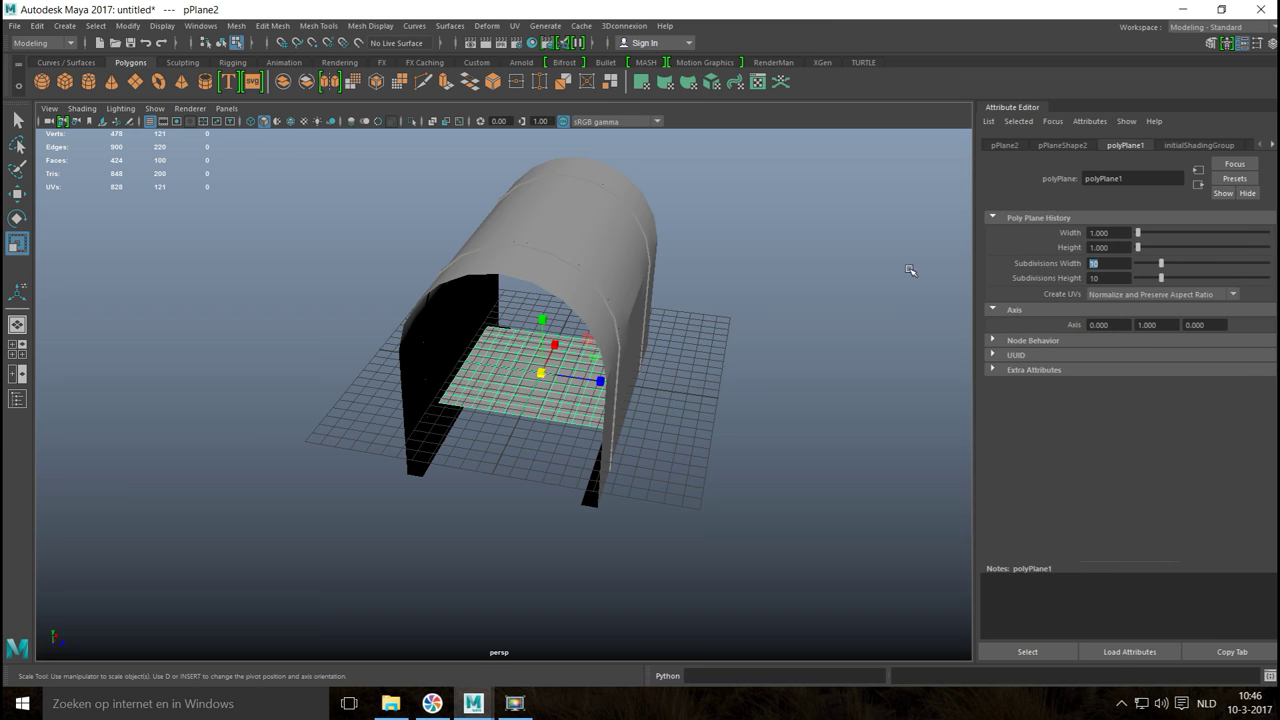
{"action": "type", "text": "1"}
{"action": "left_click", "coordinate": [1110, 278]}
{"action": "type", "text": "1"}
{"action": "left_click", "coordinate": [1111, 264]}
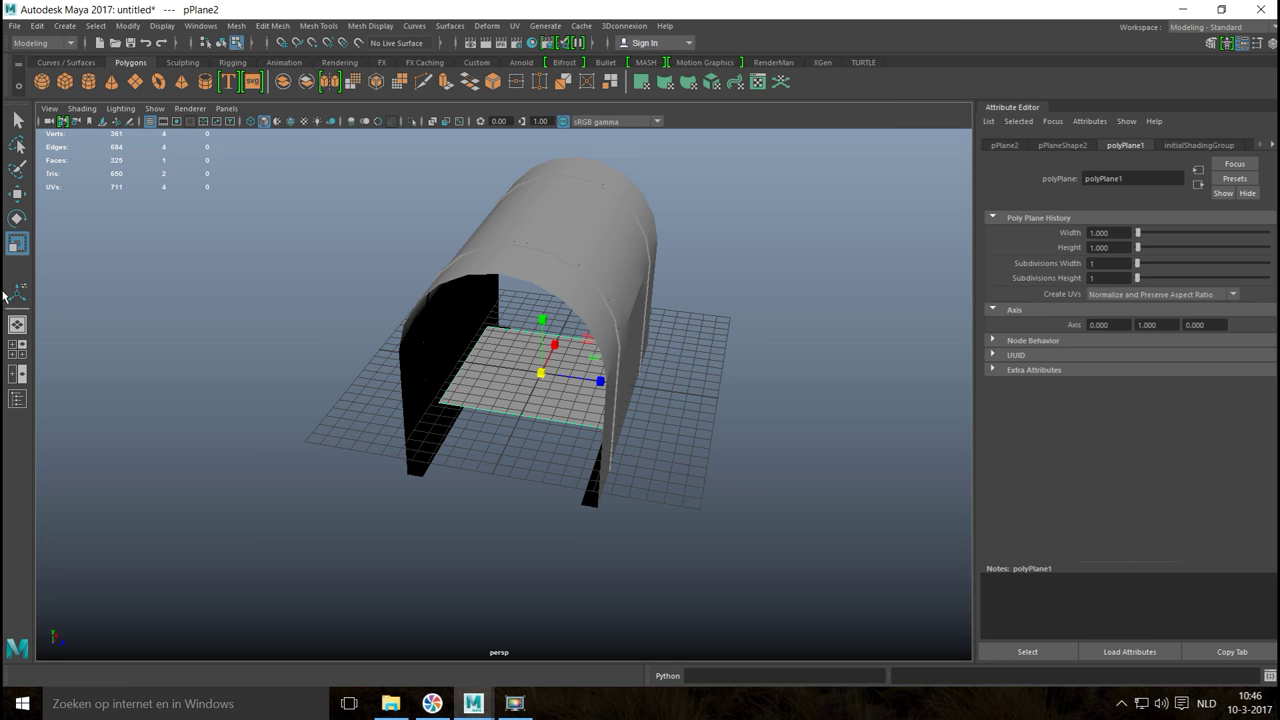
Step: In the top view, align the plane with one tunnel end and stretch its opposite vertices to the other end
{"action": "left_click", "coordinate": [17, 348]}
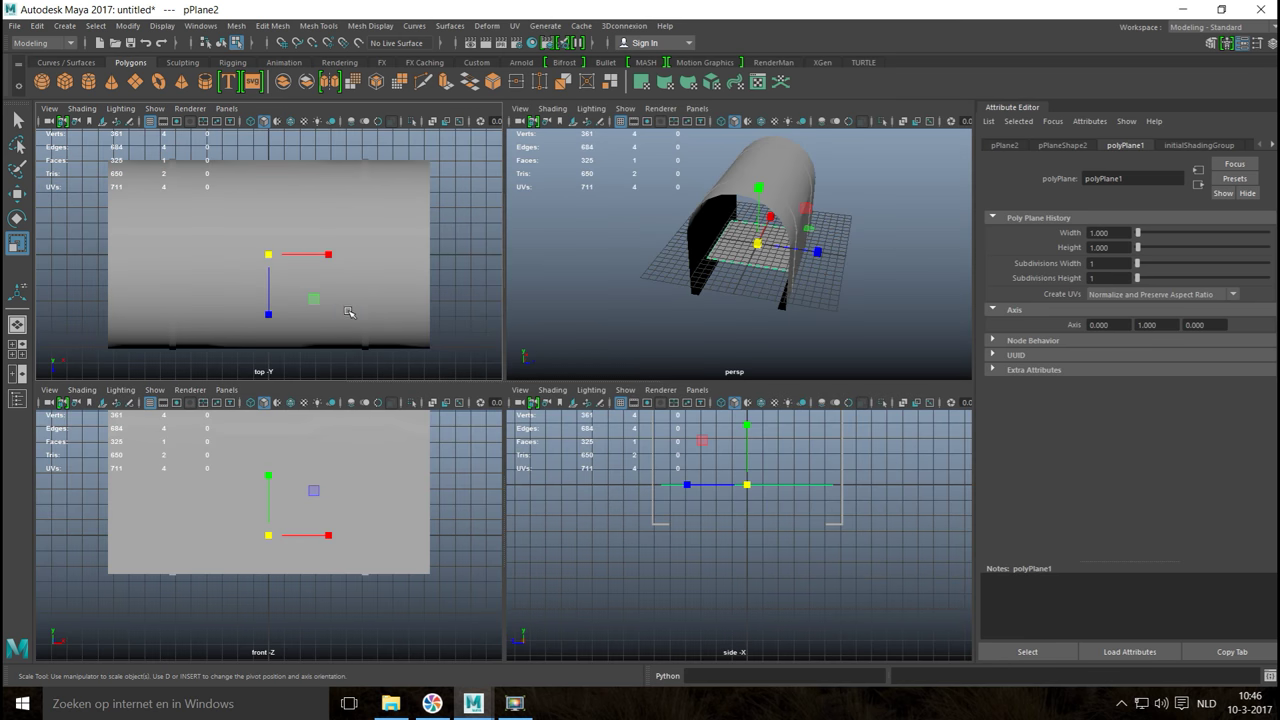
{"action": "key", "text": "space"}
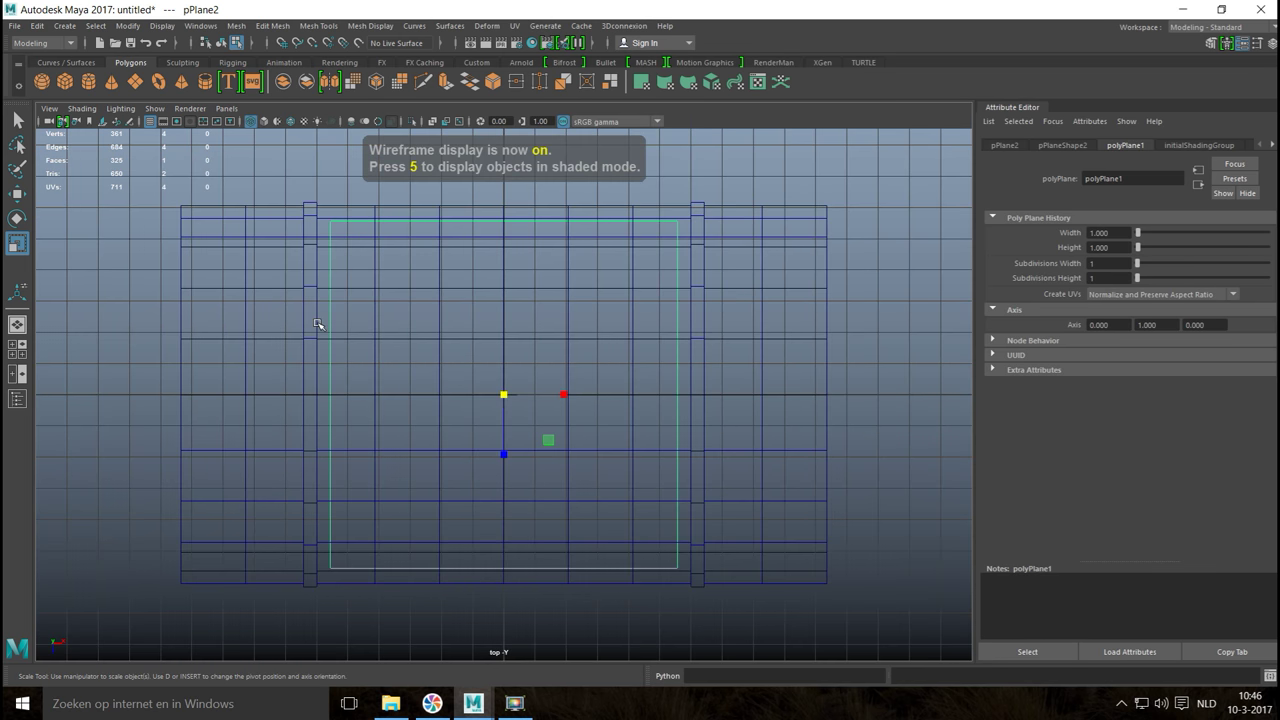
{"action": "scroll", "coordinate": [431, 401], "scroll_direction": "down", "scroll_amount": 2}
{"action": "key", "text": "w"}
{"action": "left_click_drag", "start_coordinate": [565, 395], "coordinate": [452, 410]}
{"action": "right_click_drag", "start_coordinate": [505, 287], "coordinate": [440, 298]}
{"action": "left_click_drag", "start_coordinate": [506, 206], "coordinate": [590, 582]}
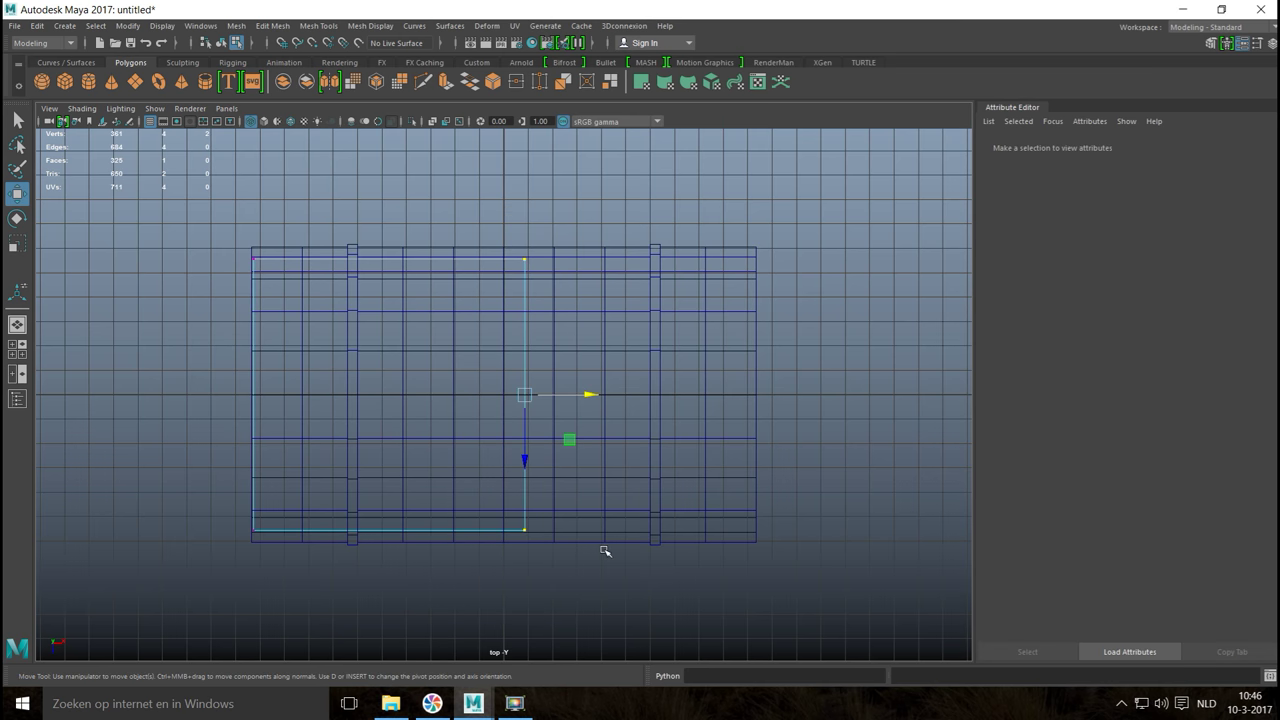
{"action": "left_click_drag", "start_coordinate": [586, 397], "coordinate": [817, 420]}
Step: In the side view, widen the floor plane's selected end vertices along Z to nearly reach both side walls
{"action": "left_click", "coordinate": [17, 350]}
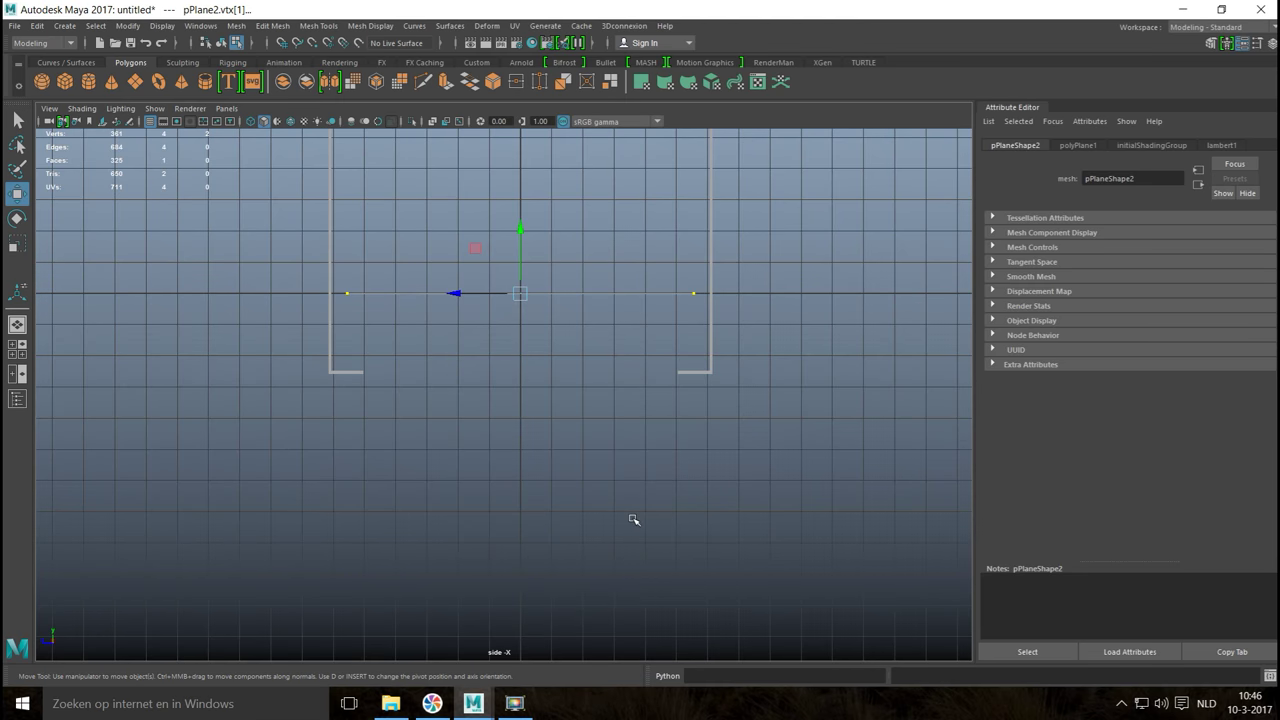
{"action": "middle_click_drag", "start_coordinate": [633, 519], "coordinate": [666, 621], "text": "alt"}
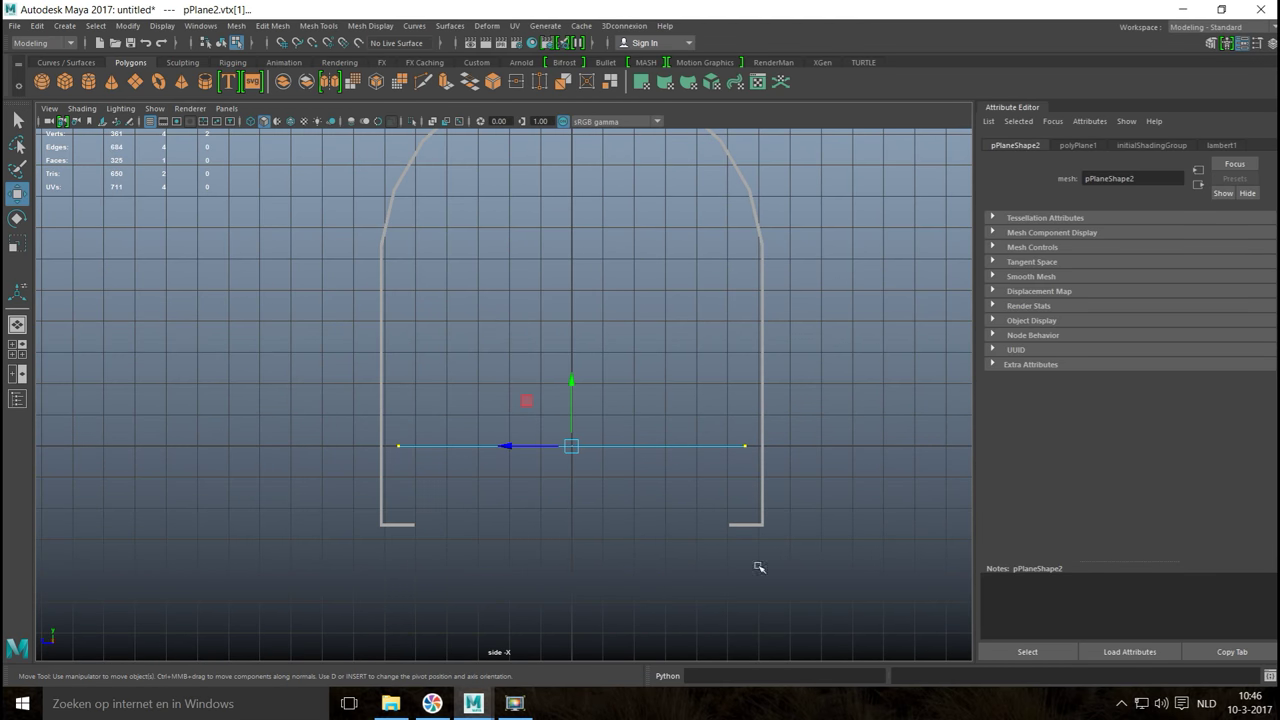
{"action": "key", "text": "r"}
{"action": "left_click_drag", "start_coordinate": [512, 446], "coordinate": [513, 447]}
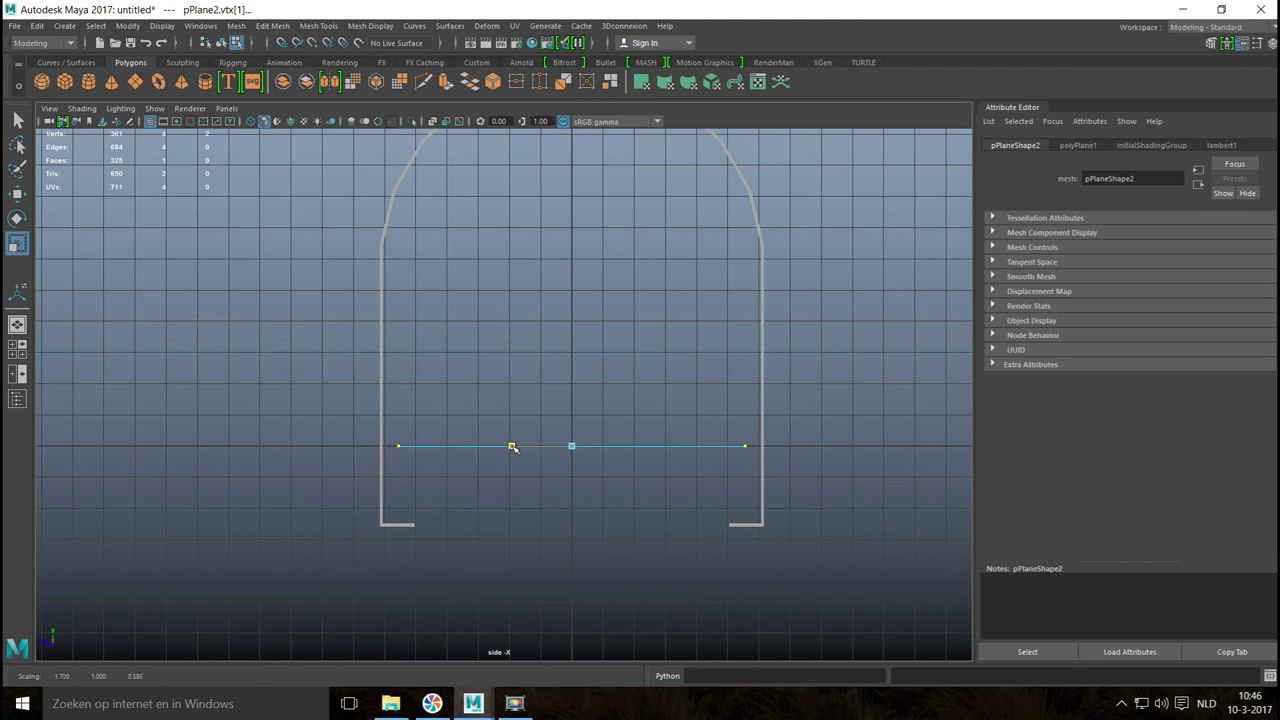
{"action": "left_click_drag", "start_coordinate": [511, 449], "coordinate": [513, 449]}
Step: Move the whole floor plane down to a height of about -2.4, level with the walls' bottom ledges, and return to the perspective view
{"action": "key", "text": "w"}
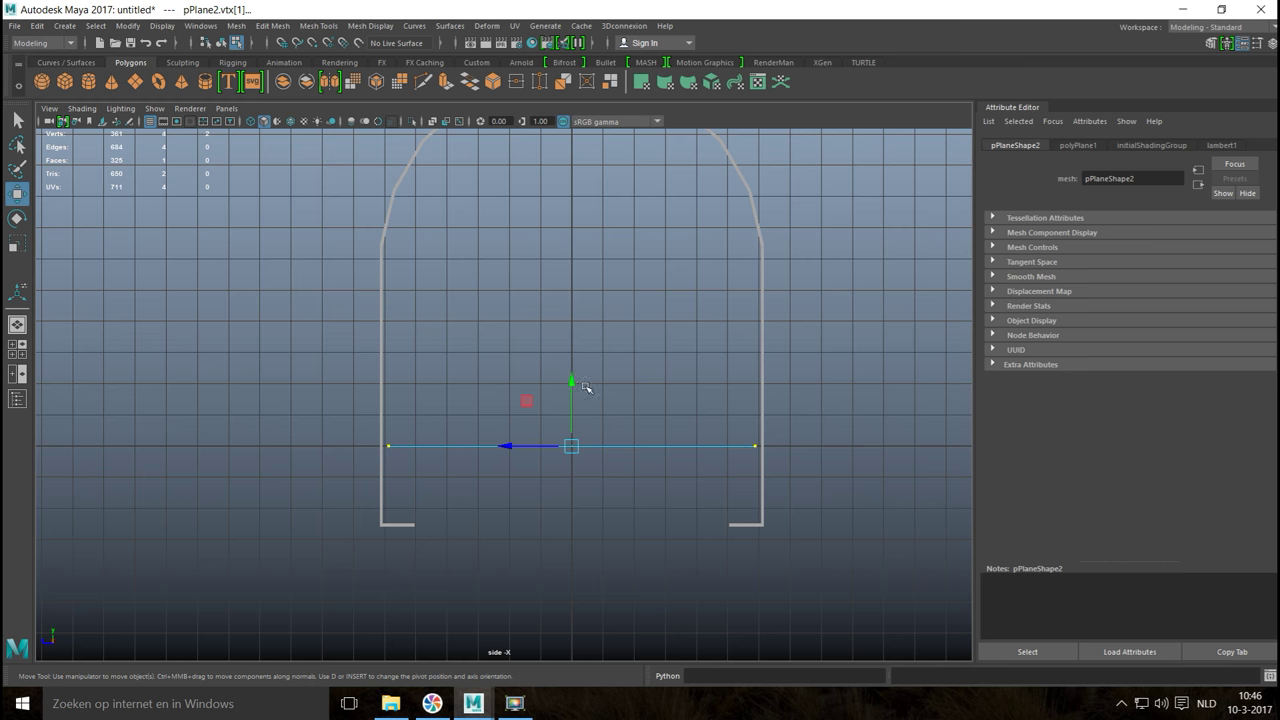
{"action": "left_click_drag", "start_coordinate": [573, 383], "coordinate": [577, 421]}
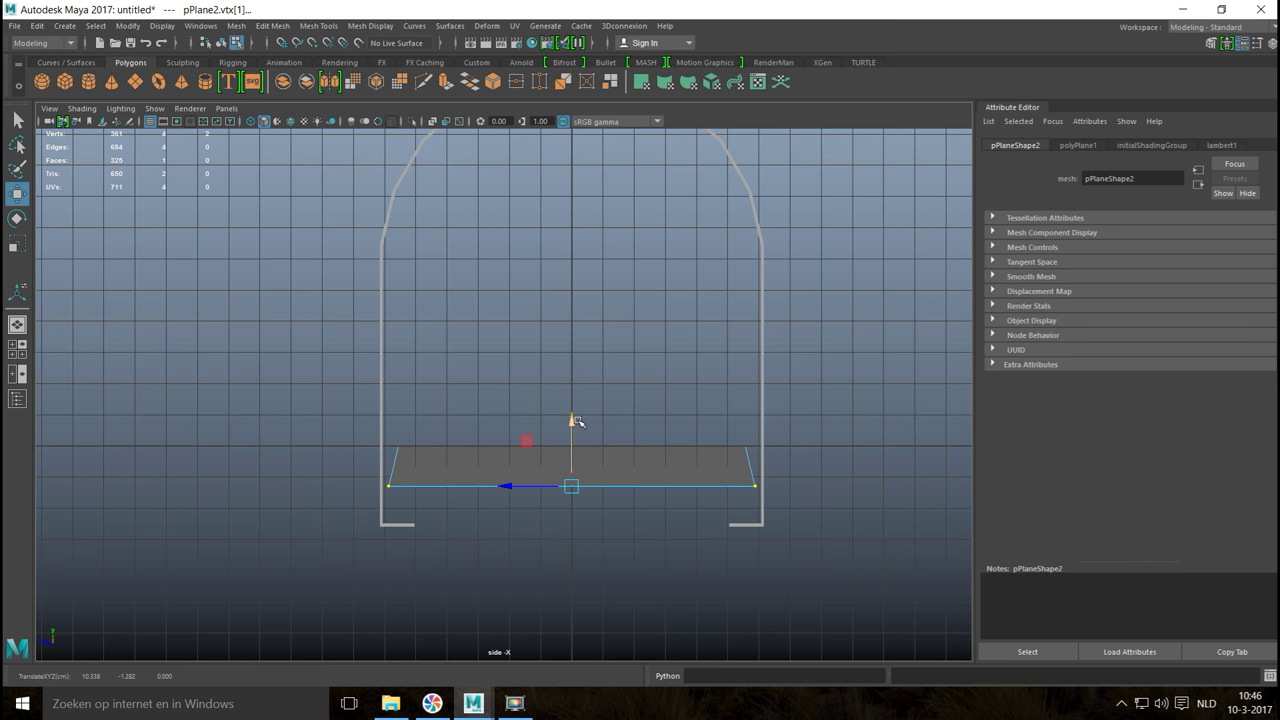
{"action": "key", "text": "ctrl+z"}
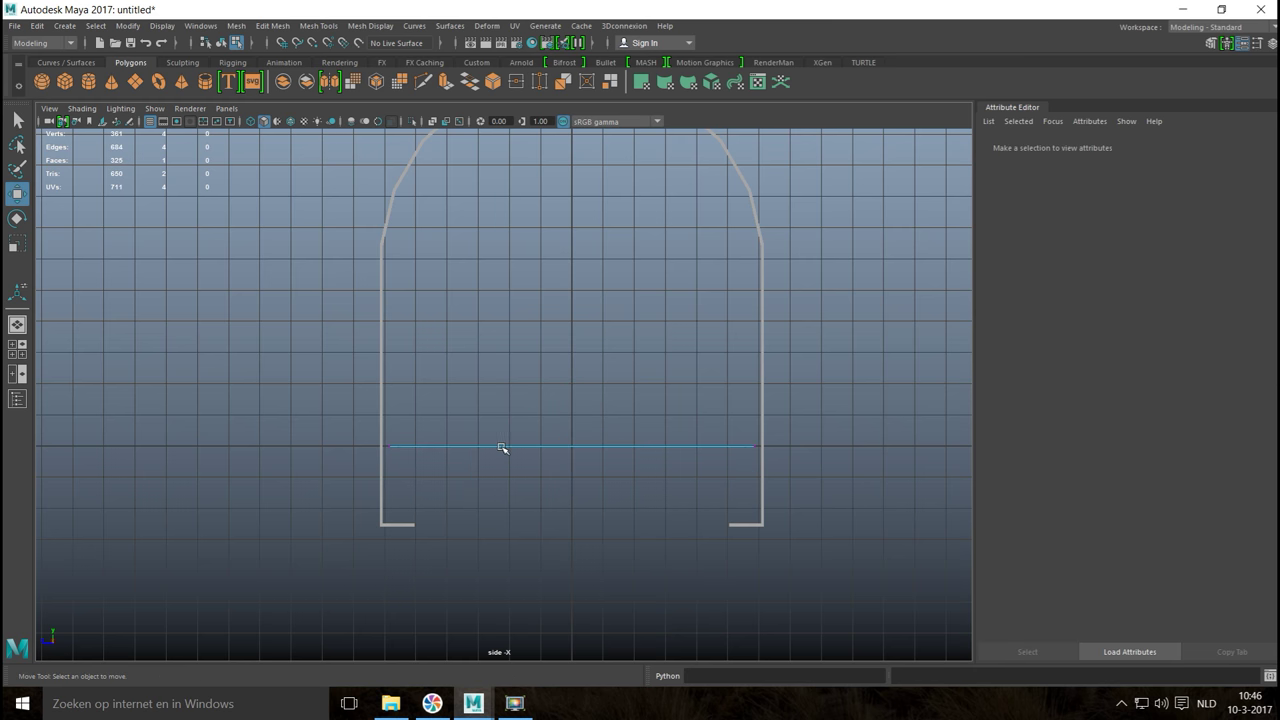
{"action": "right_click_drag", "start_coordinate": [491, 322], "coordinate": [554, 320]}
{"action": "right_click_drag", "start_coordinate": [547, 457], "coordinate": [610, 322]}
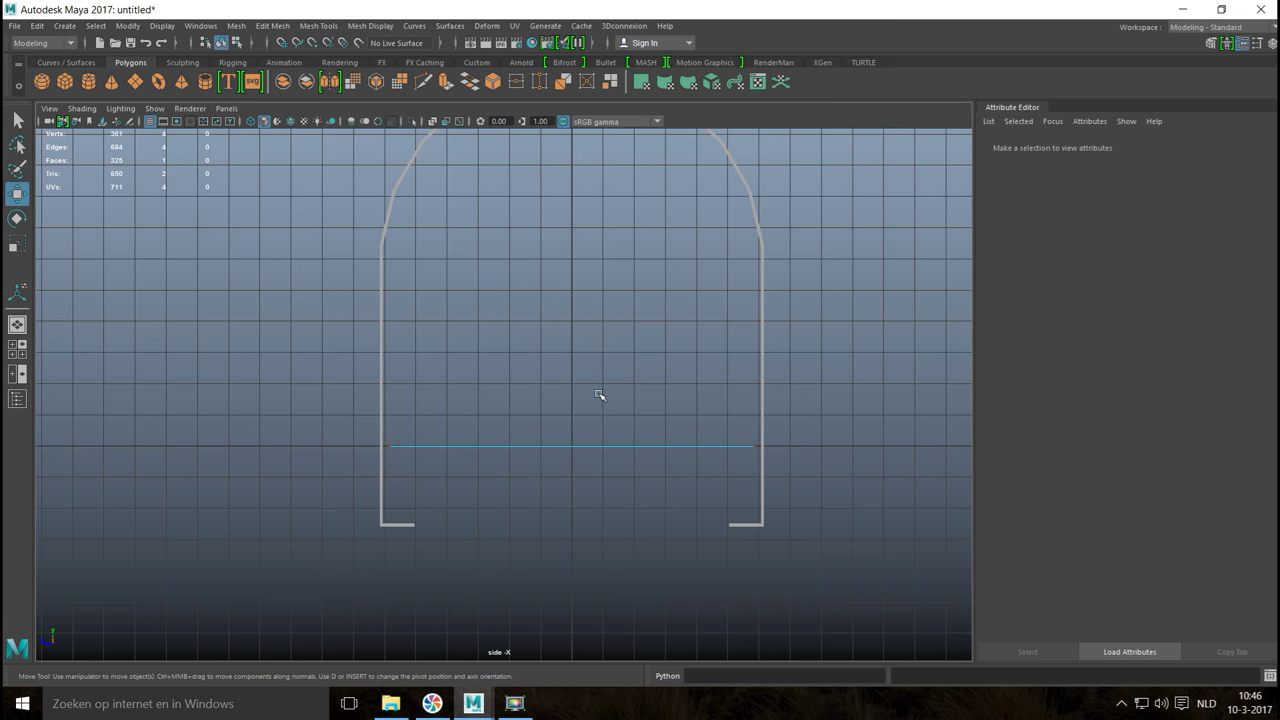
{"action": "left_click_drag", "start_coordinate": [572, 381], "coordinate": [590, 455]}
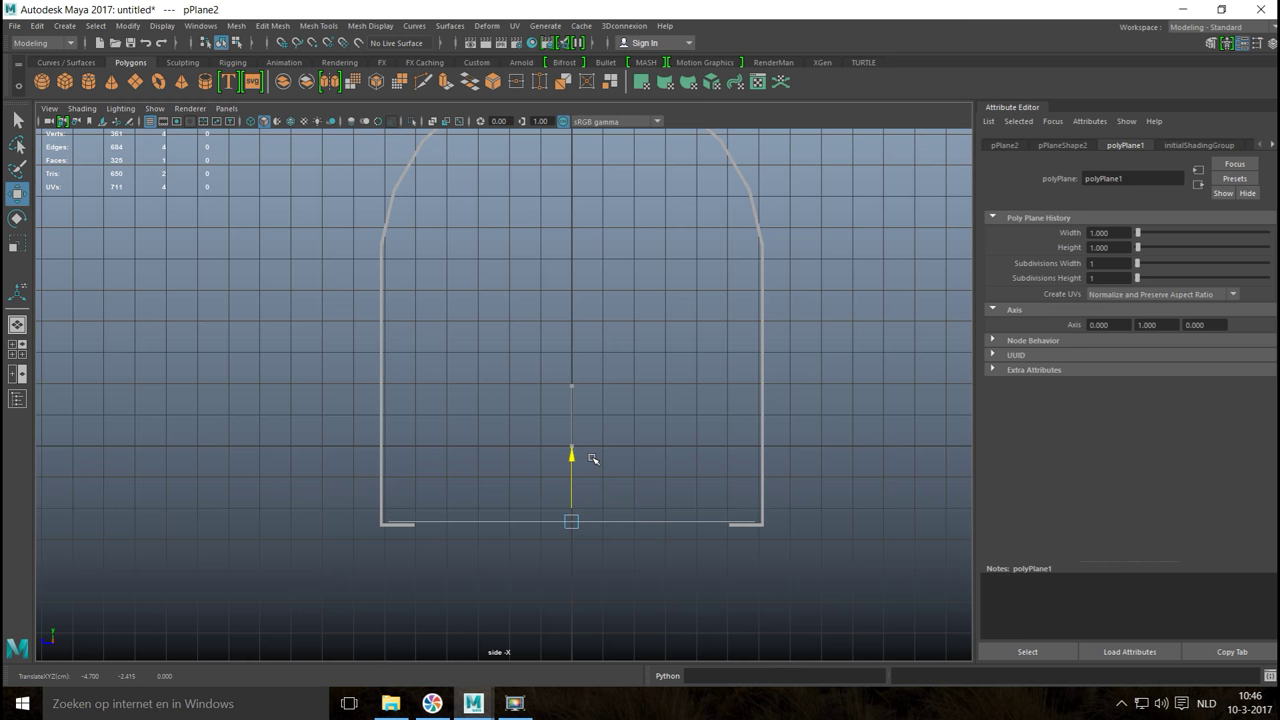
{"action": "left_click", "coordinate": [17, 349]}
{"action": "key", "text": "space"}
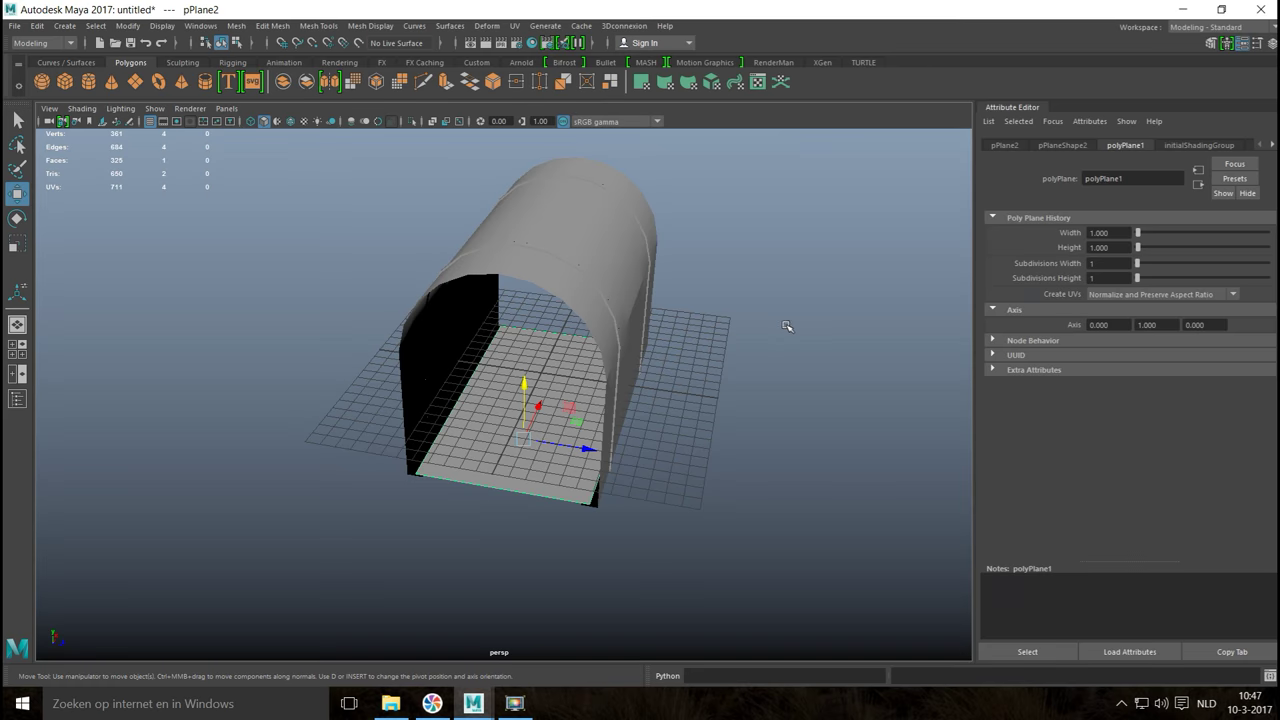
Step: Extrude the floor plane's face with a thickness of 0.01
{"action": "left_click", "coordinate": [782, 326]}
{"action": "left_click_drag", "start_coordinate": [782, 447], "coordinate": [771, 511], "text": "alt"}
{"action": "right_click_drag", "start_coordinate": [771, 511], "coordinate": [762, 445], "text": "alt"}
{"action": "left_click_drag", "start_coordinate": [762, 445], "coordinate": [738, 490], "text": "alt"}
{"action": "left_click", "coordinate": [535, 370]}
{"action": "left_click_drag", "start_coordinate": [566, 460], "coordinate": [771, 450], "text": "alt"}
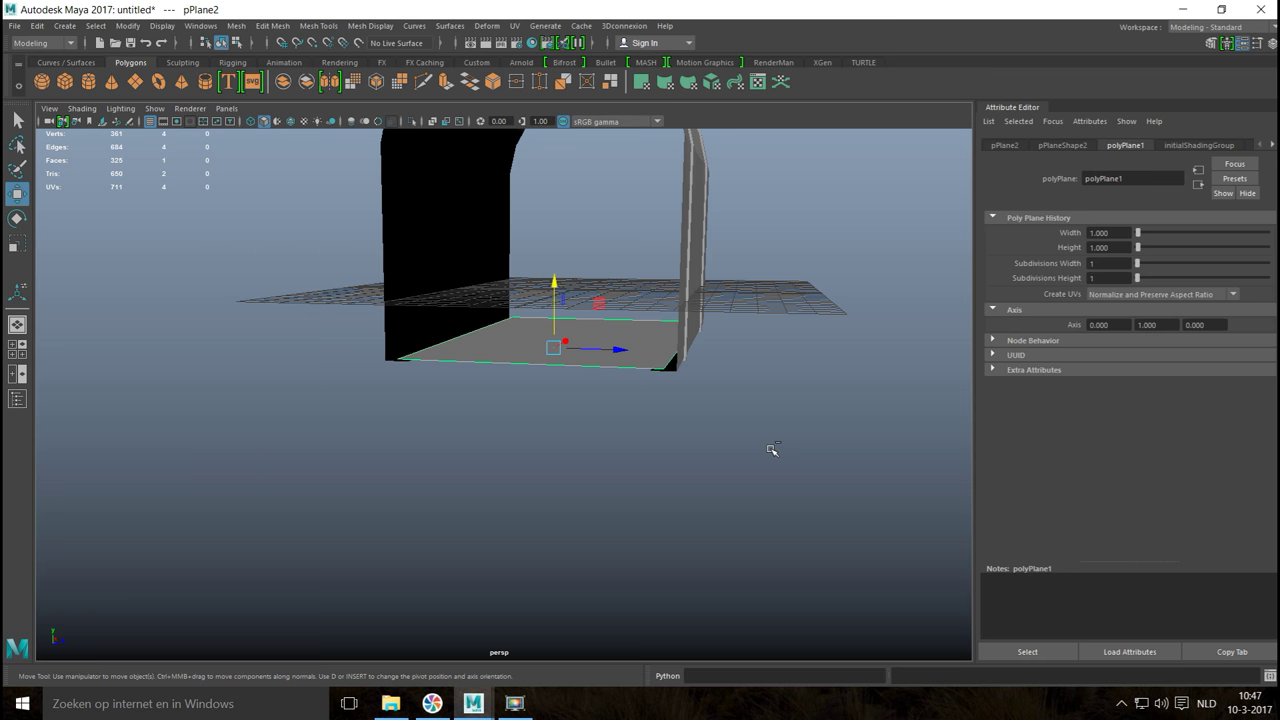
{"action": "key", "text": "ctrl+e"}
{"action": "left_click", "coordinate": [836, 412]}
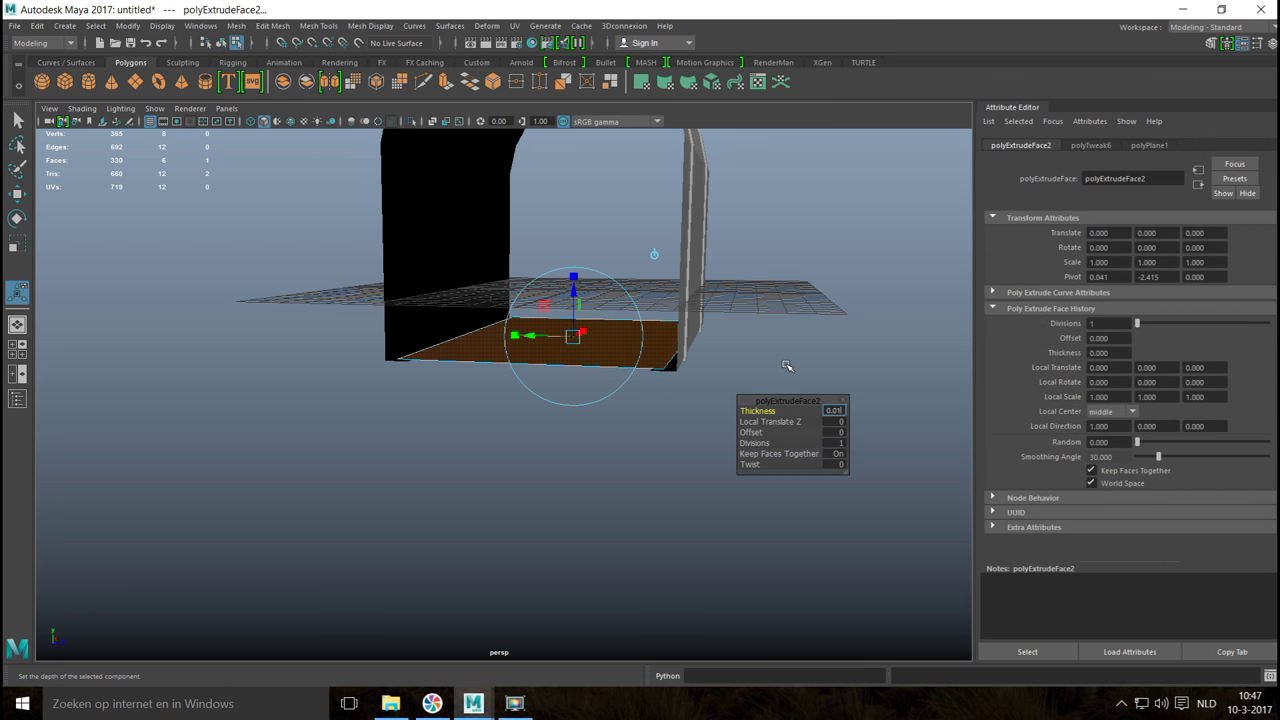
{"action": "type", "text": "0.01"}
{"action": "key", "text": "Return"}
{"action": "left_click", "coordinate": [447, 529]}
Step: Extrude the whole tunnel shell with a thickness of 0.01 and clear the selection
{"action": "left_click_drag", "start_coordinate": [520, 489], "coordinate": [480, 483], "text": "alt"}
{"action": "right_click_drag", "start_coordinate": [600, 300], "coordinate": [600, 327]}
{"action": "left_click_drag", "start_coordinate": [600, 327], "coordinate": [533, 531], "text": "alt"}
{"action": "right_click_drag", "start_coordinate": [686, 270], "coordinate": [740, 257]}
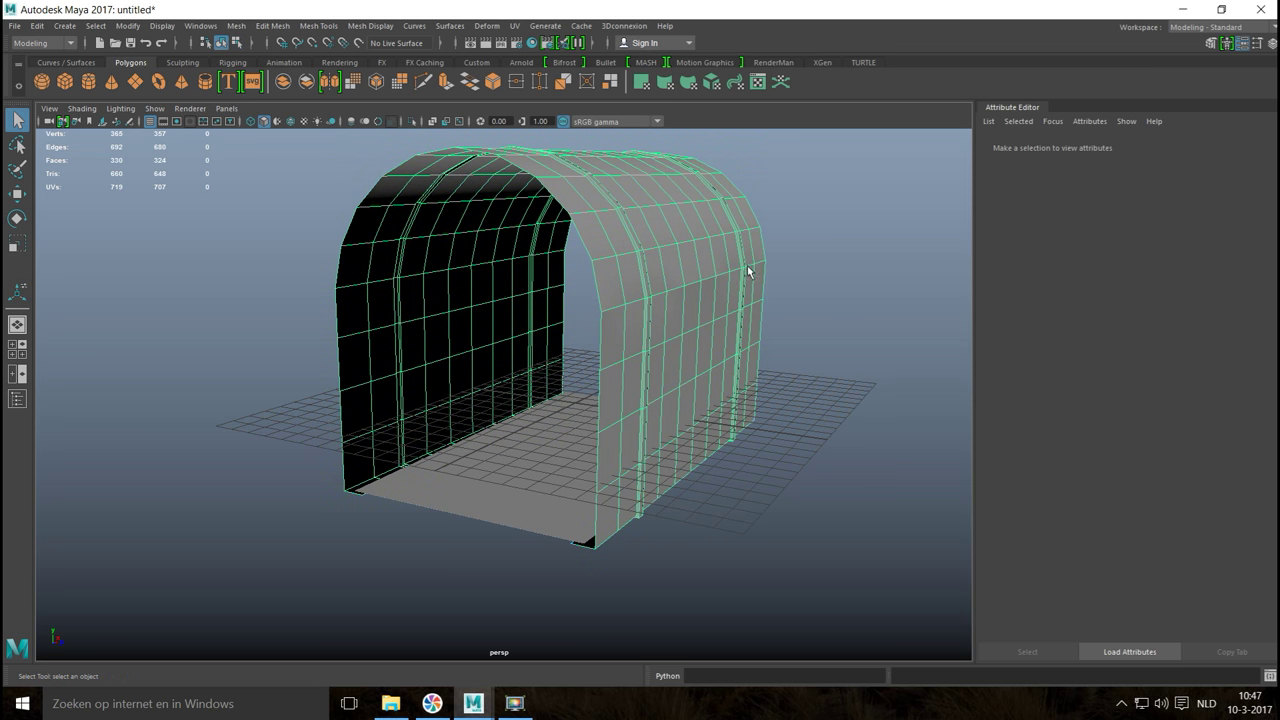
{"action": "key", "text": "ctrl+e"}
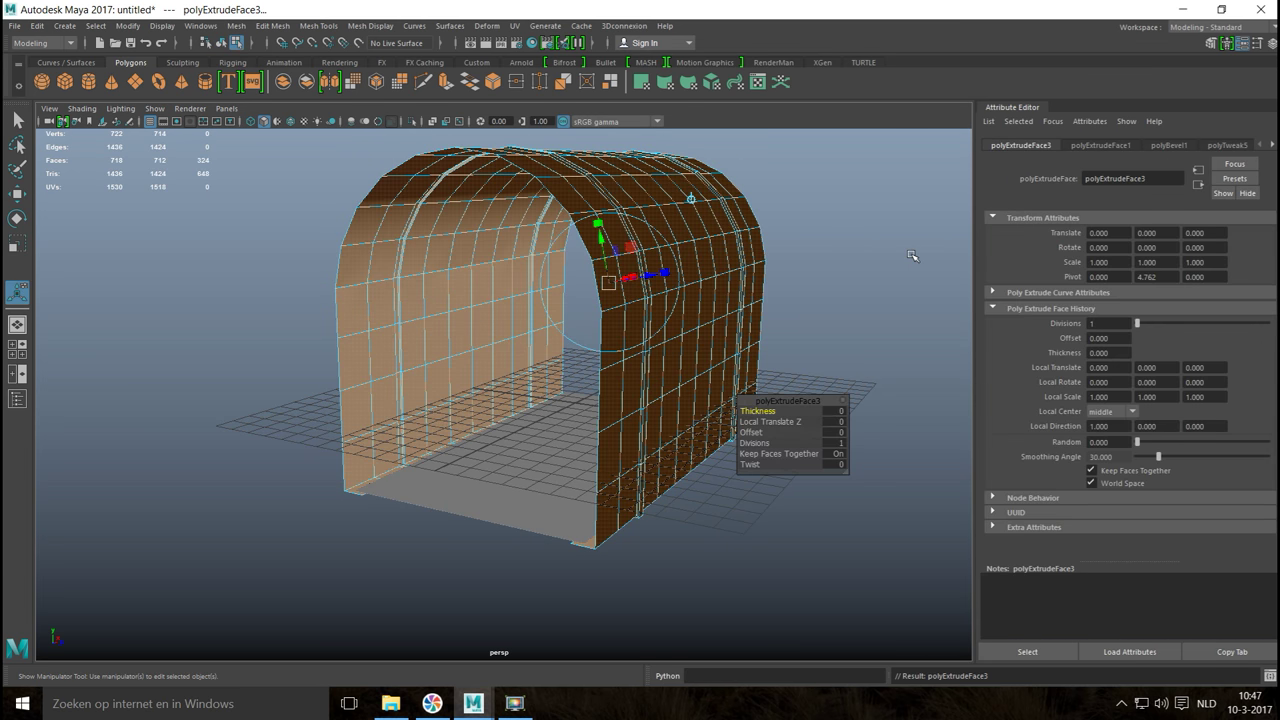
{"action": "left_click", "coordinate": [833, 411]}
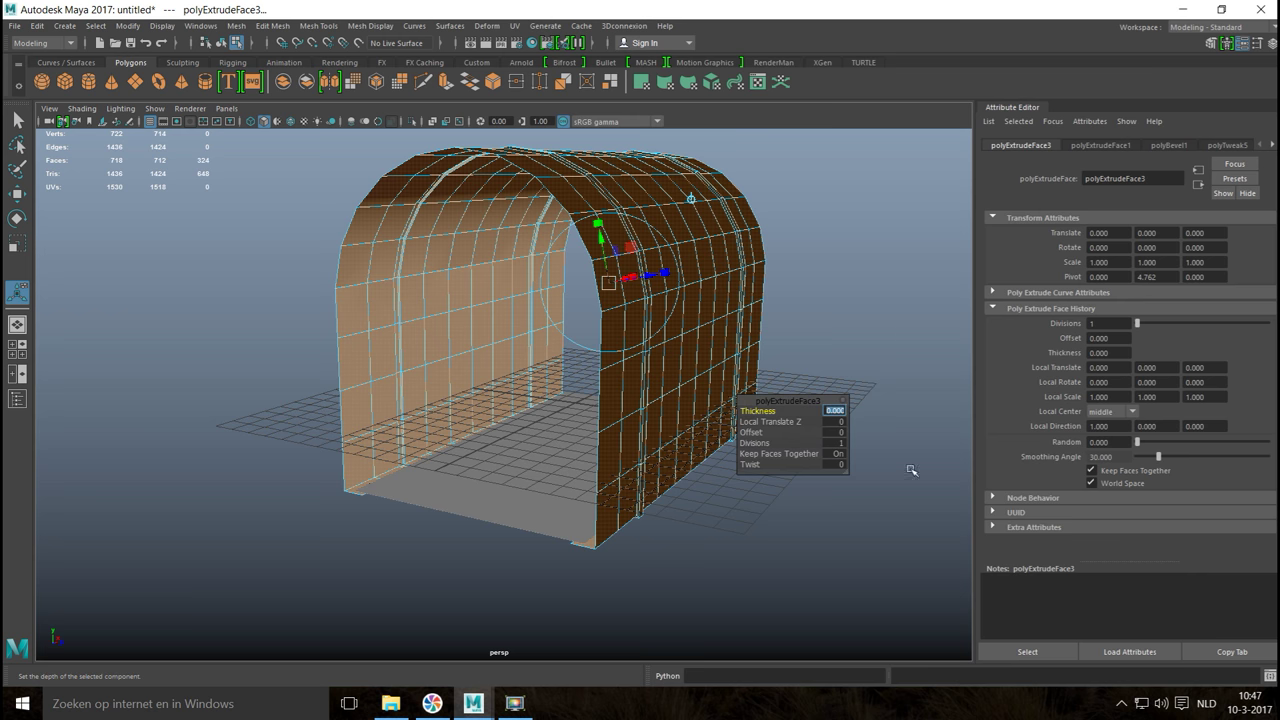
{"action": "type", "text": "0.01"}
{"action": "key", "text": "Return"}
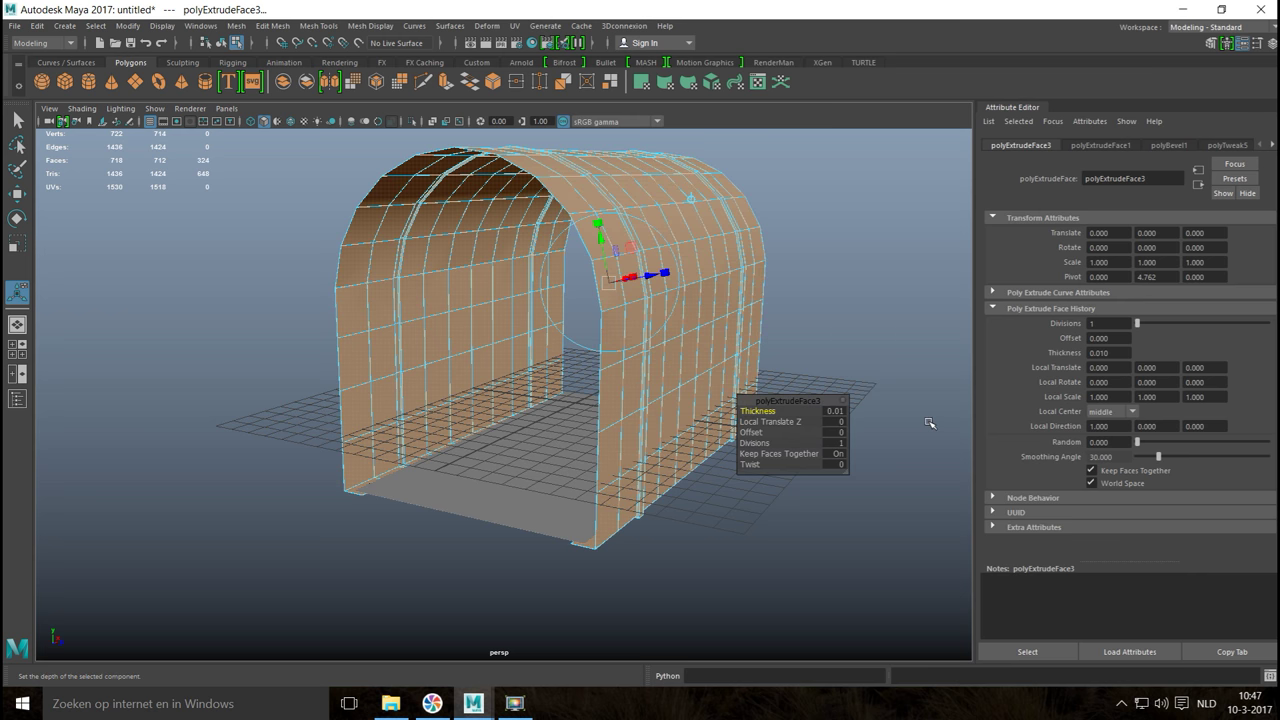
{"action": "left_click", "coordinate": [288, 416]}
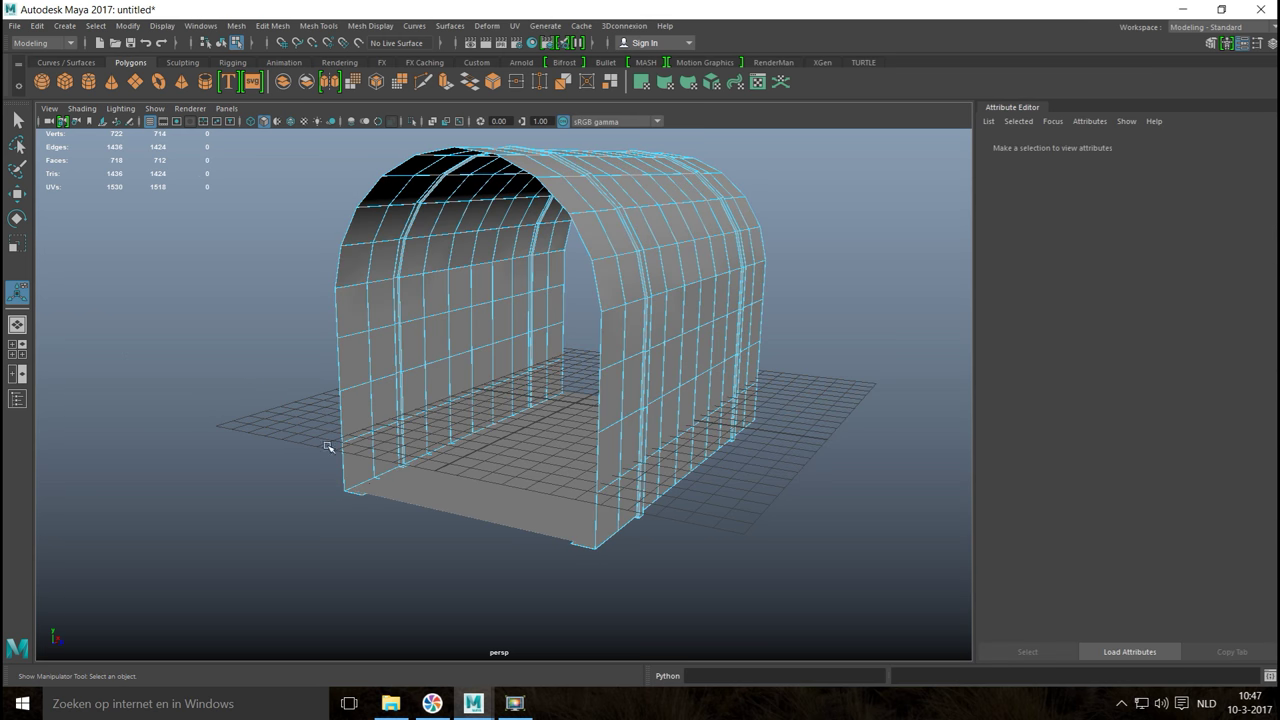
Step: Preview the tunnel shell with smoothing, inspect its bottom edges from below, and return it to the unsmoothed display
{"action": "left_click_drag", "start_coordinate": [497, 537], "coordinate": [663, 594], "text": "alt"}
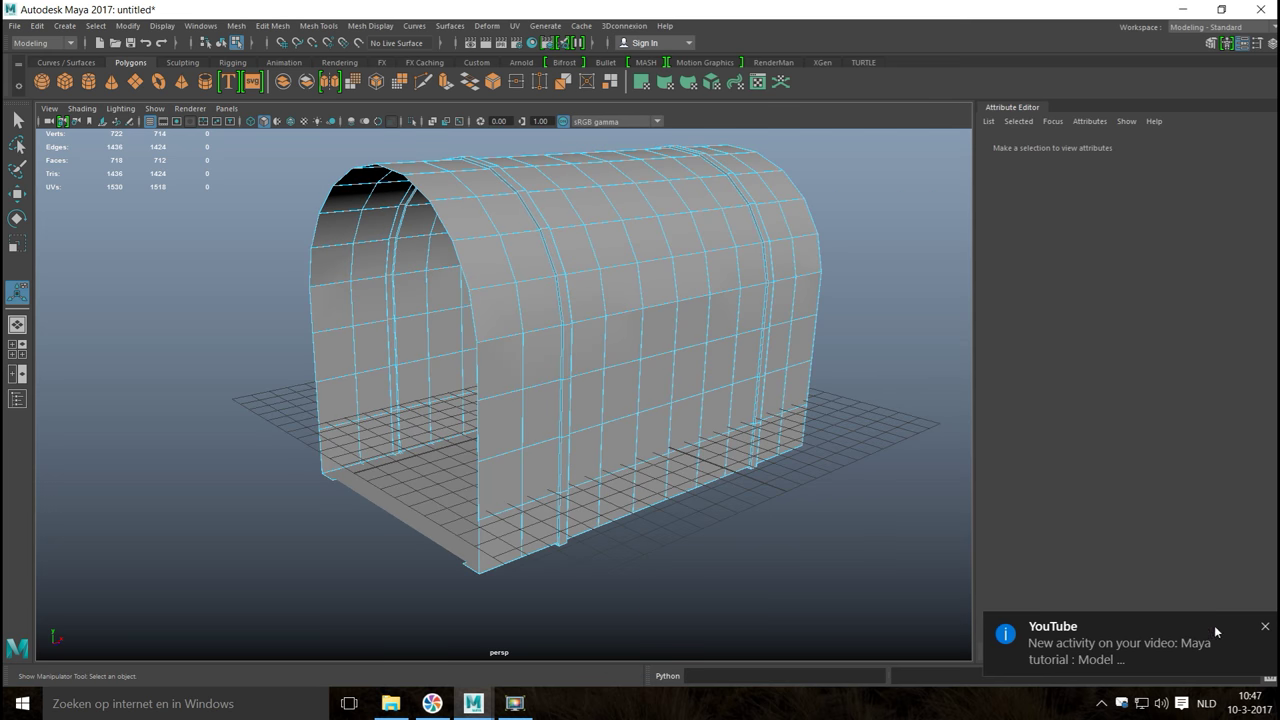
{"action": "left_click", "coordinate": [1266, 628]}
{"action": "left_click_drag", "start_coordinate": [666, 563], "coordinate": [640, 380], "text": "alt"}
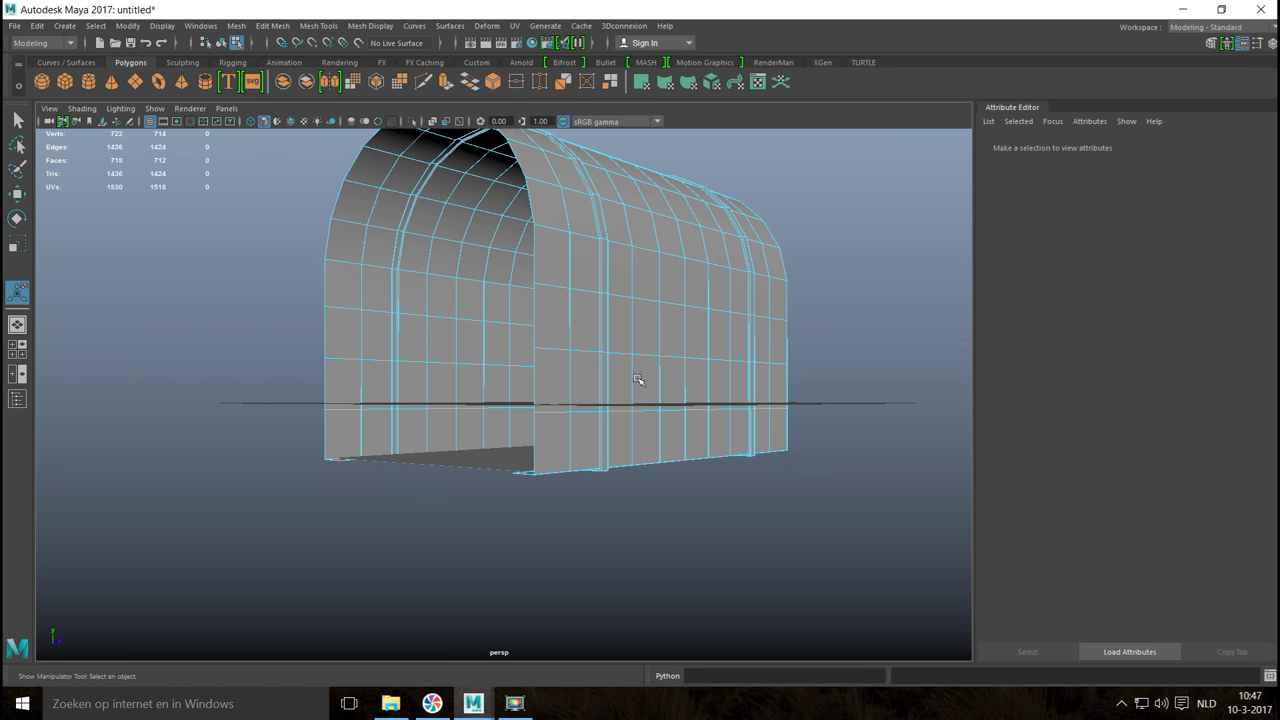
{"action": "right_click_drag", "start_coordinate": [640, 203], "coordinate": [697, 185]}
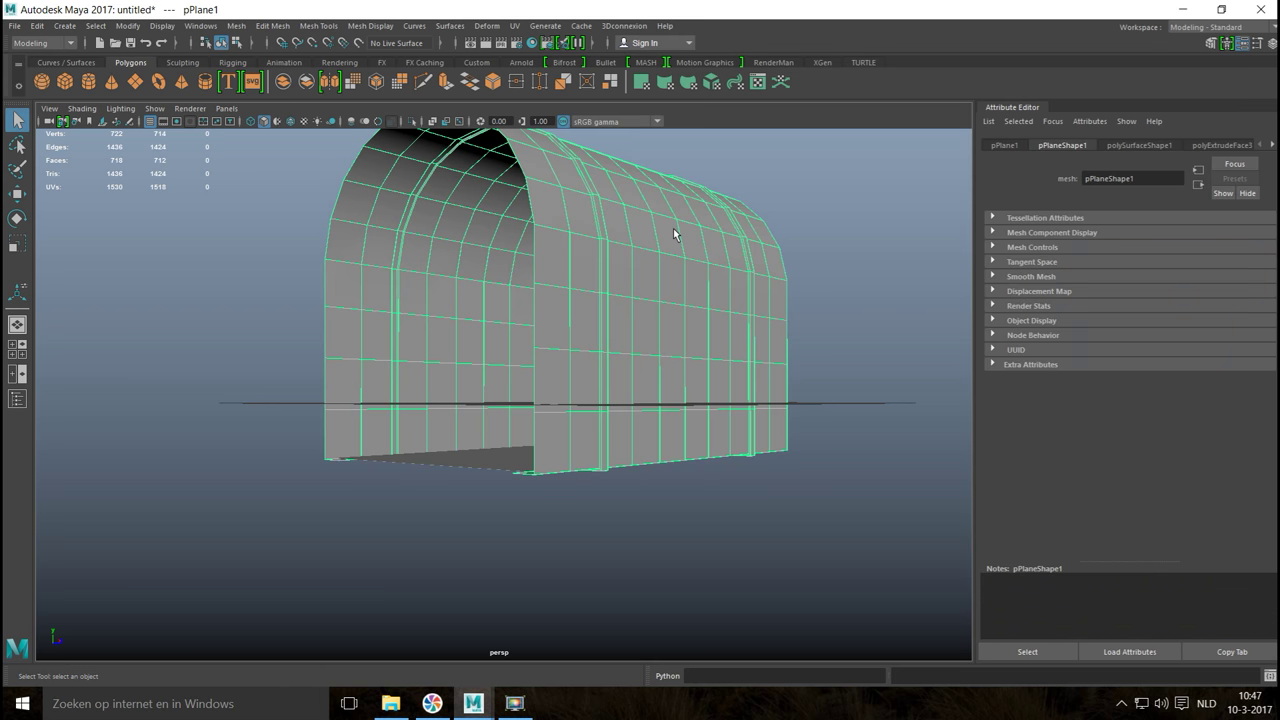
{"action": "key", "text": "3"}
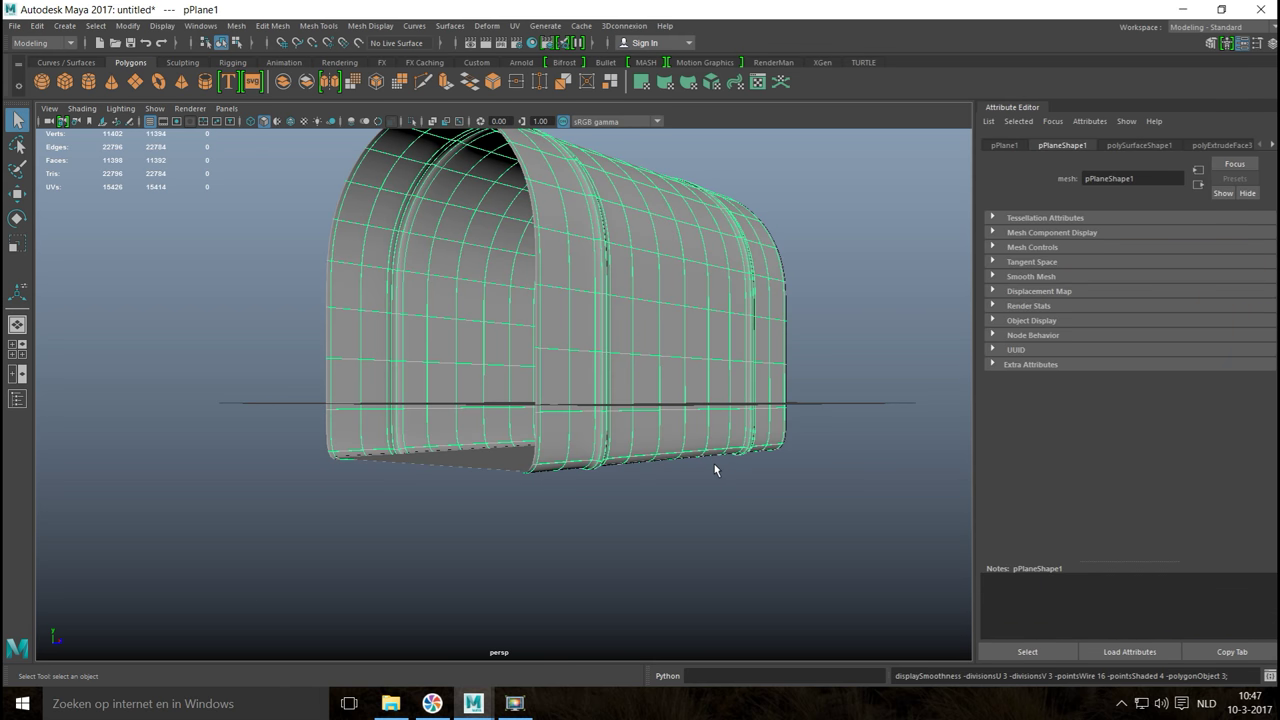
{"action": "left_click_drag", "start_coordinate": [706, 534], "coordinate": [284, 300], "text": "alt"}
{"action": "key", "text": "1"}
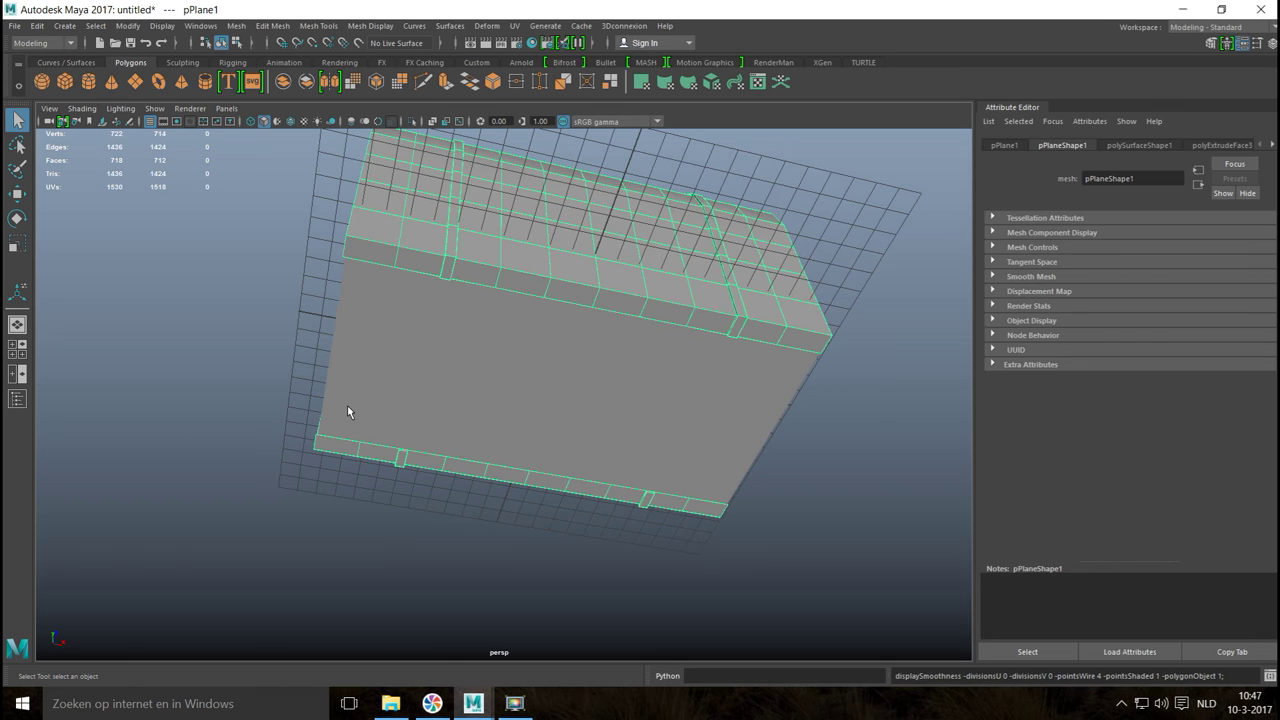
Step: Insert an edge loop close to one end of the tunnel shell, keeping equal distance from the edge
{"action": "left_click", "coordinate": [318, 27]}
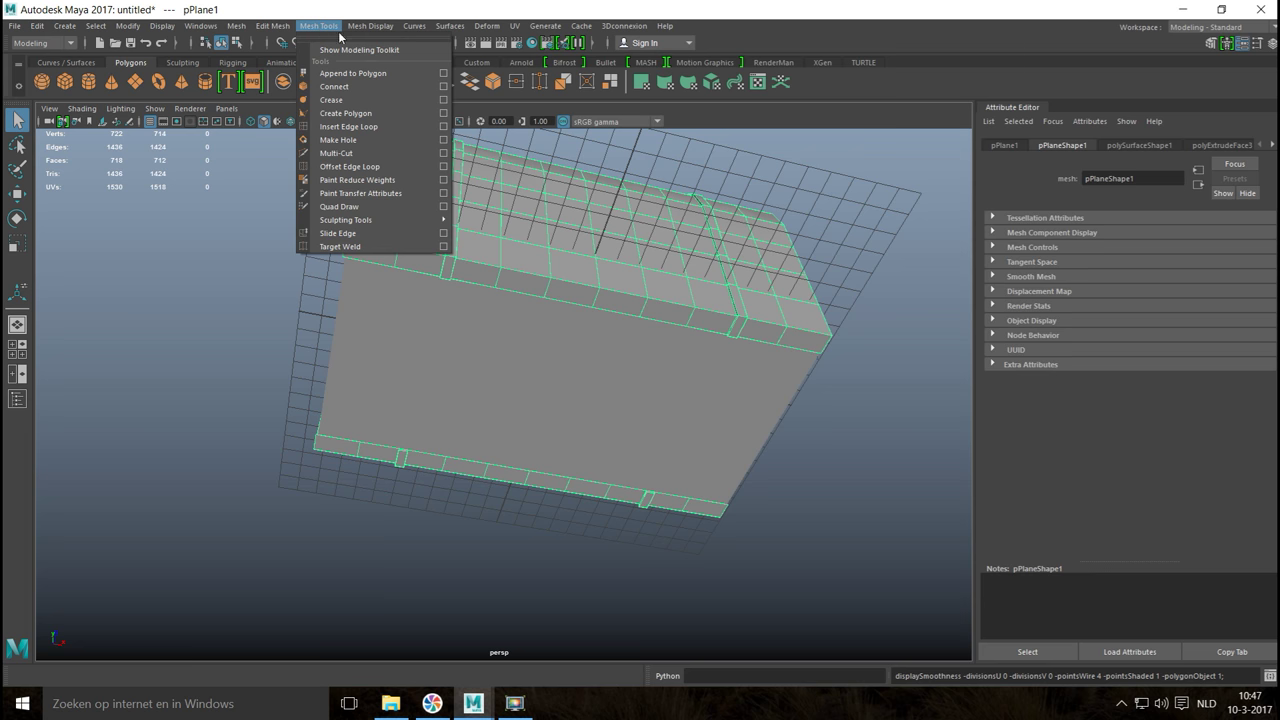
{"action": "left_click", "coordinate": [444, 127]}
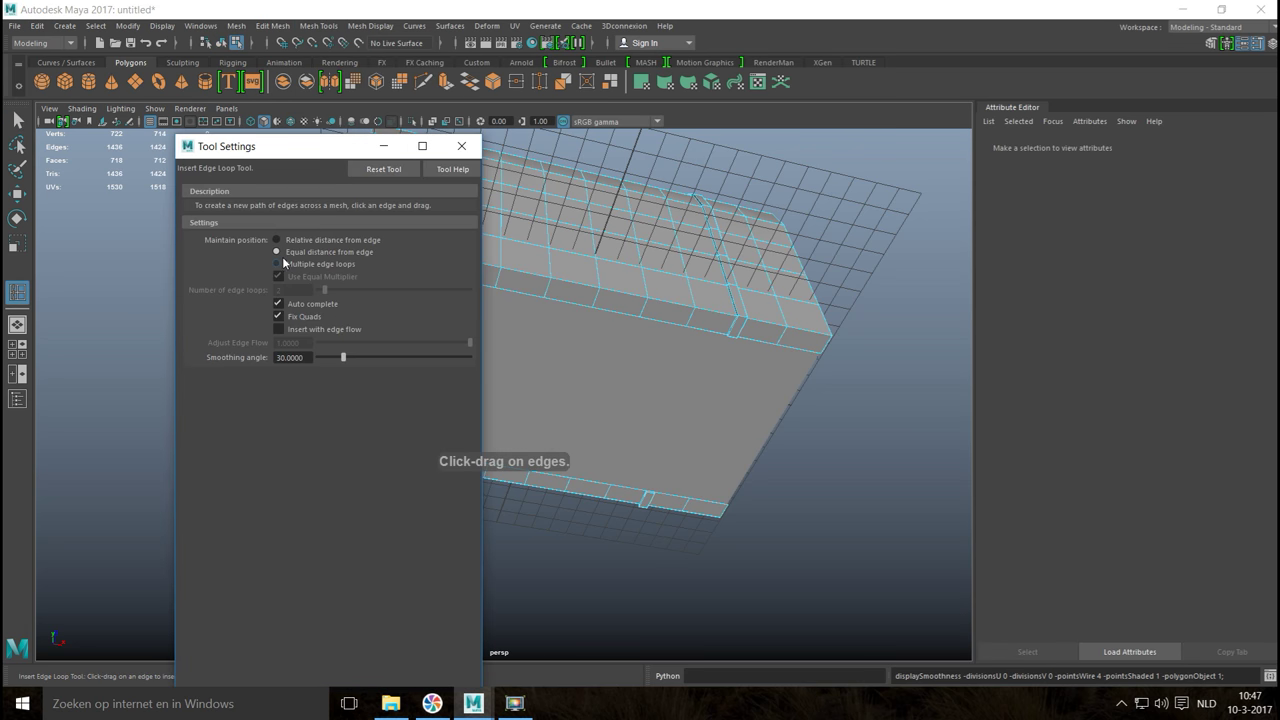
{"action": "left_click", "coordinate": [382, 155]}
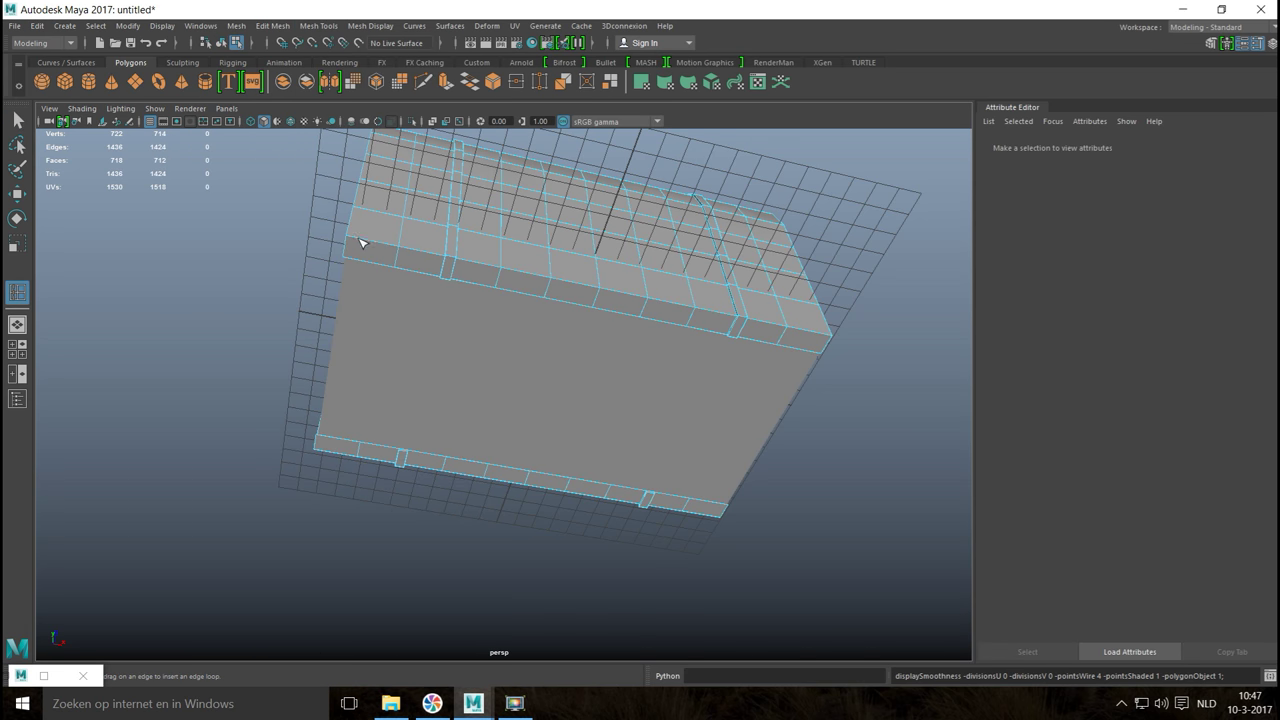
{"action": "left_click_drag", "start_coordinate": [362, 240], "coordinate": [352, 244]}
Step: Insert supporting edge loops close to the shell's opposite end and along the borders of both bottom ledges
{"action": "left_click_drag", "start_coordinate": [425, 336], "coordinate": [505, 346], "text": "alt"}
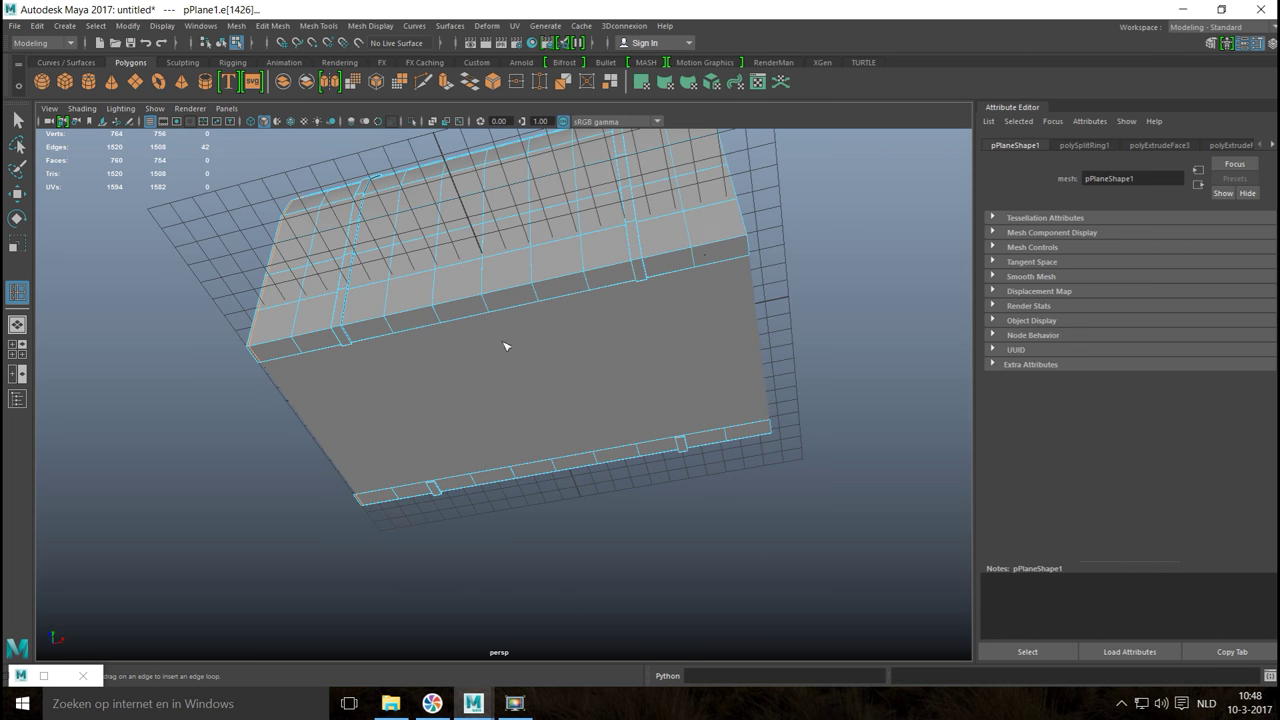
{"action": "left_click_drag", "start_coordinate": [733, 243], "coordinate": [696, 255]}
{"action": "left_click_drag", "start_coordinate": [640, 471], "coordinate": [620, 380], "text": "alt"}
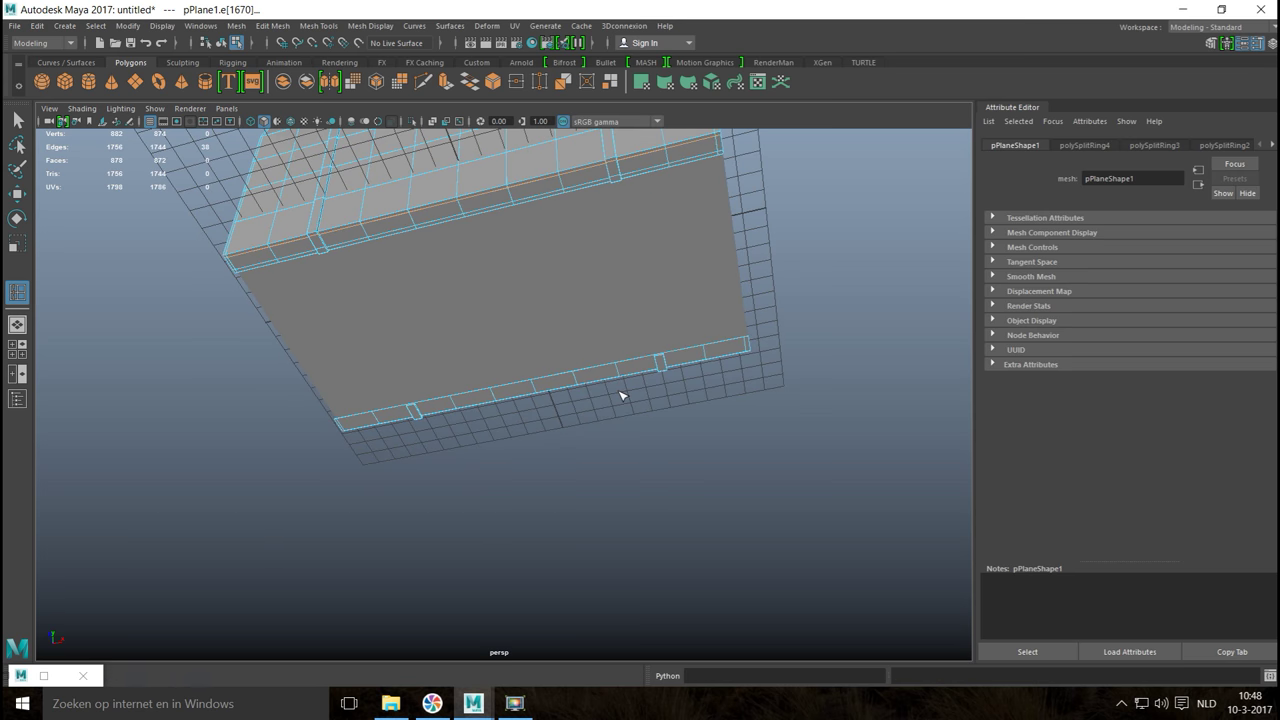
{"action": "left_click_drag", "start_coordinate": [621, 375], "coordinate": [619, 370]}
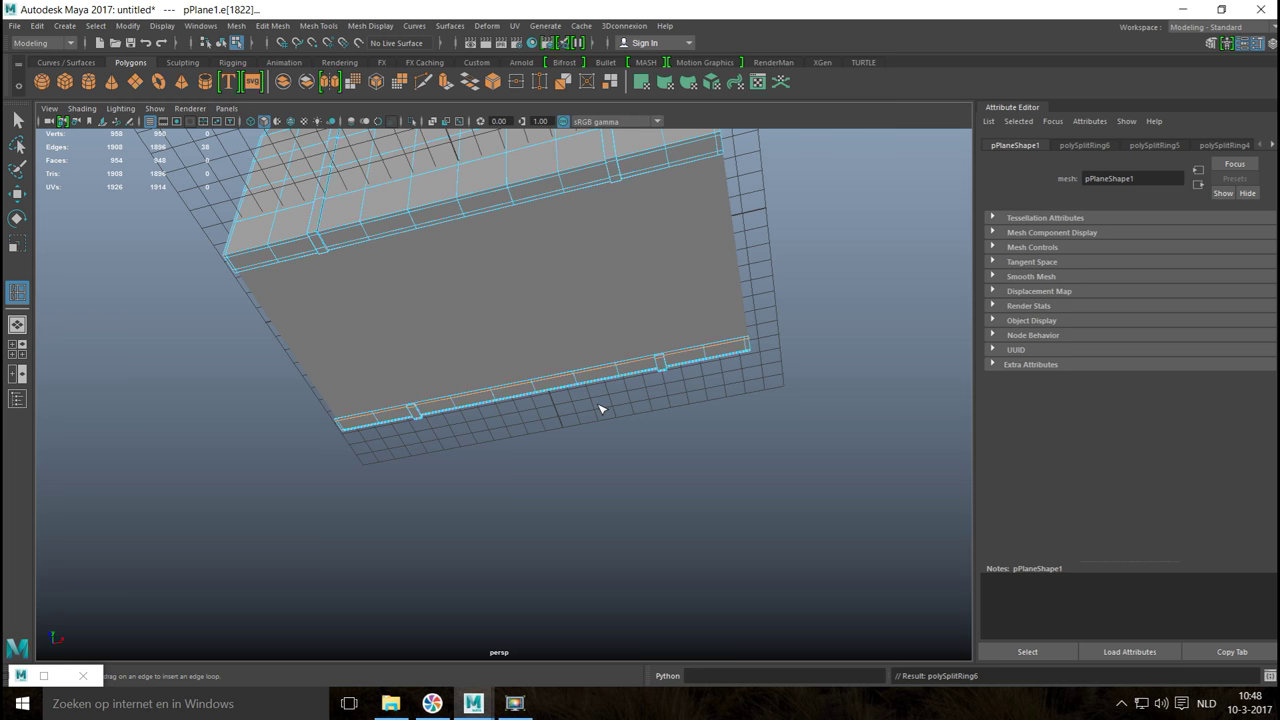
Step: Preview the tunnel shell with smoothing again and examine the sharpened ends, ribs and bottom ledges
{"action": "key", "text": "q"}
{"action": "right_click_drag", "start_coordinate": [530, 194], "coordinate": [571, 176]}
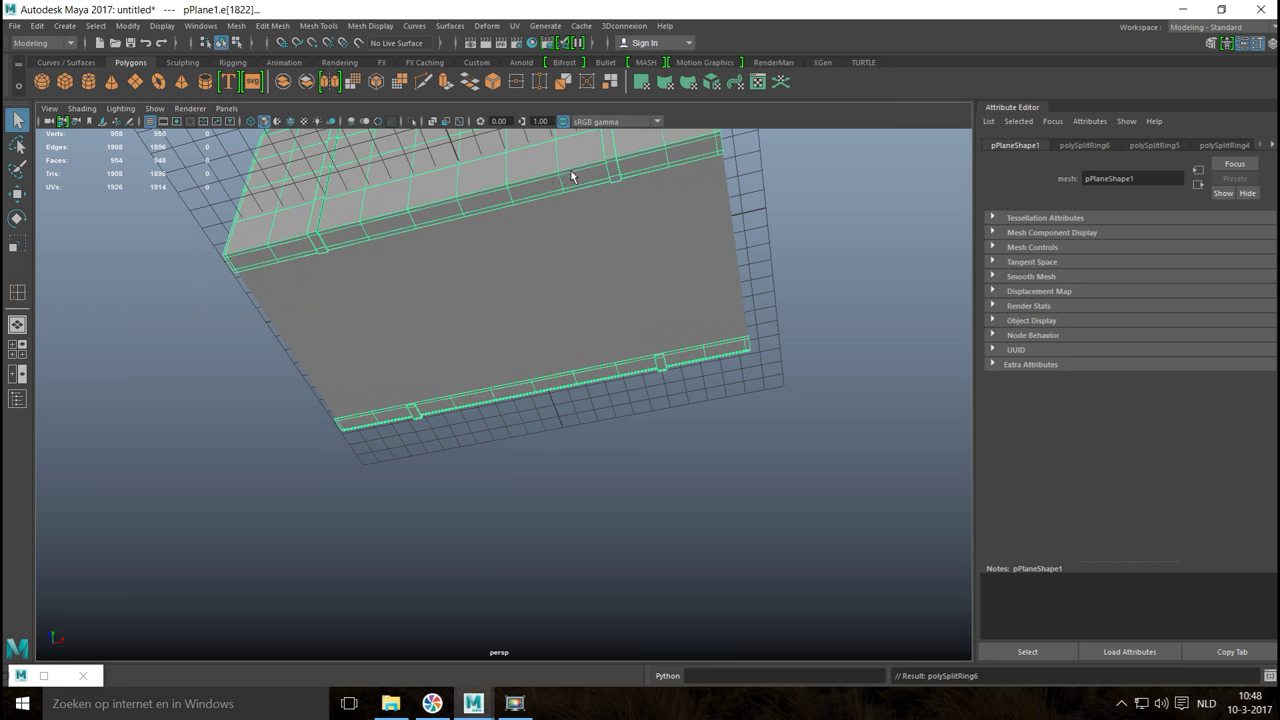
{"action": "mouse_move", "coordinate": [438, 321]}
{"action": "left_mouse_down", "text": "alt"}
{"action": "mouse_move", "coordinate": [543, 357]}
{"action": "mouse_move", "coordinate": [603, 429]}
{"action": "mouse_move", "coordinate": [514, 490]}
{"action": "mouse_move", "coordinate": [583, 491]}
{"action": "mouse_move", "coordinate": [650, 466]}
{"action": "mouse_move", "coordinate": [615, 490]}
{"action": "mouse_move", "coordinate": [607, 543]}
{"action": "left_mouse_up", "text": "alt"}
{"action": "left_click", "coordinate": [591, 429]}
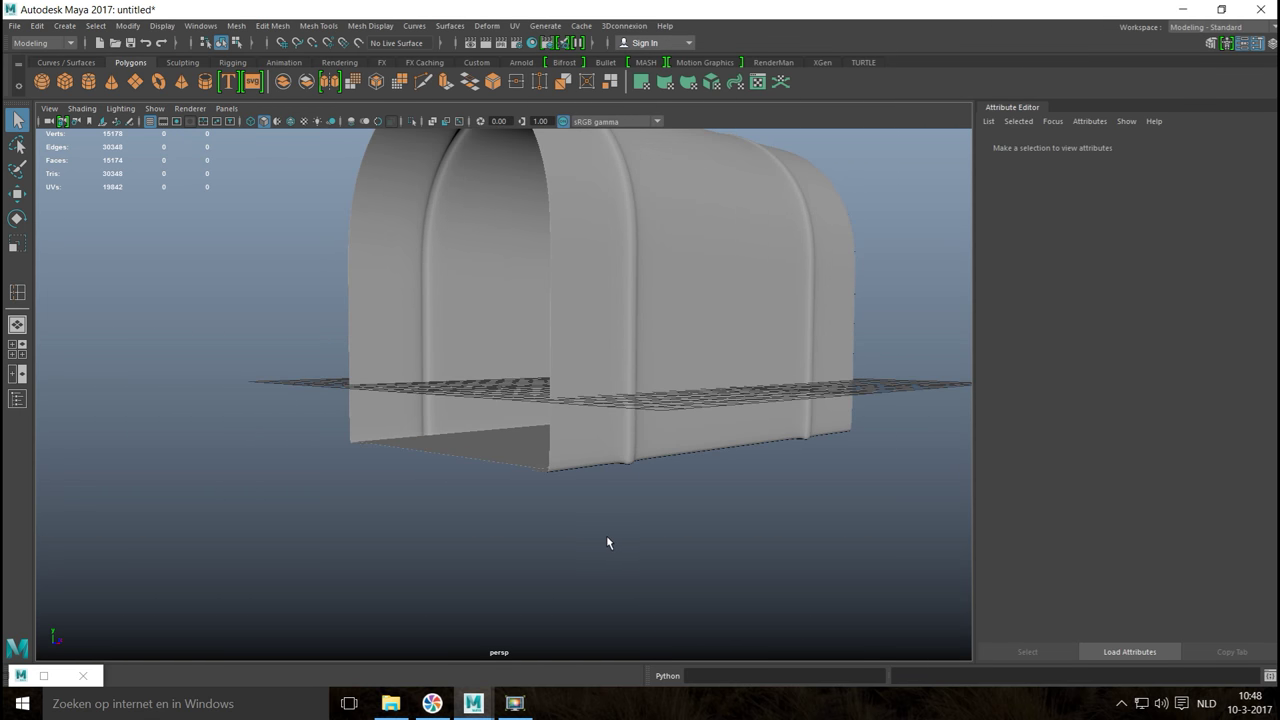
Step: Apply Smooth to the tunnel shell with 1 division and deselect it
{"action": "left_click", "coordinate": [623, 311]}
{"action": "left_click_drag", "start_coordinate": [623, 311], "coordinate": [625, 380], "text": "alt"}
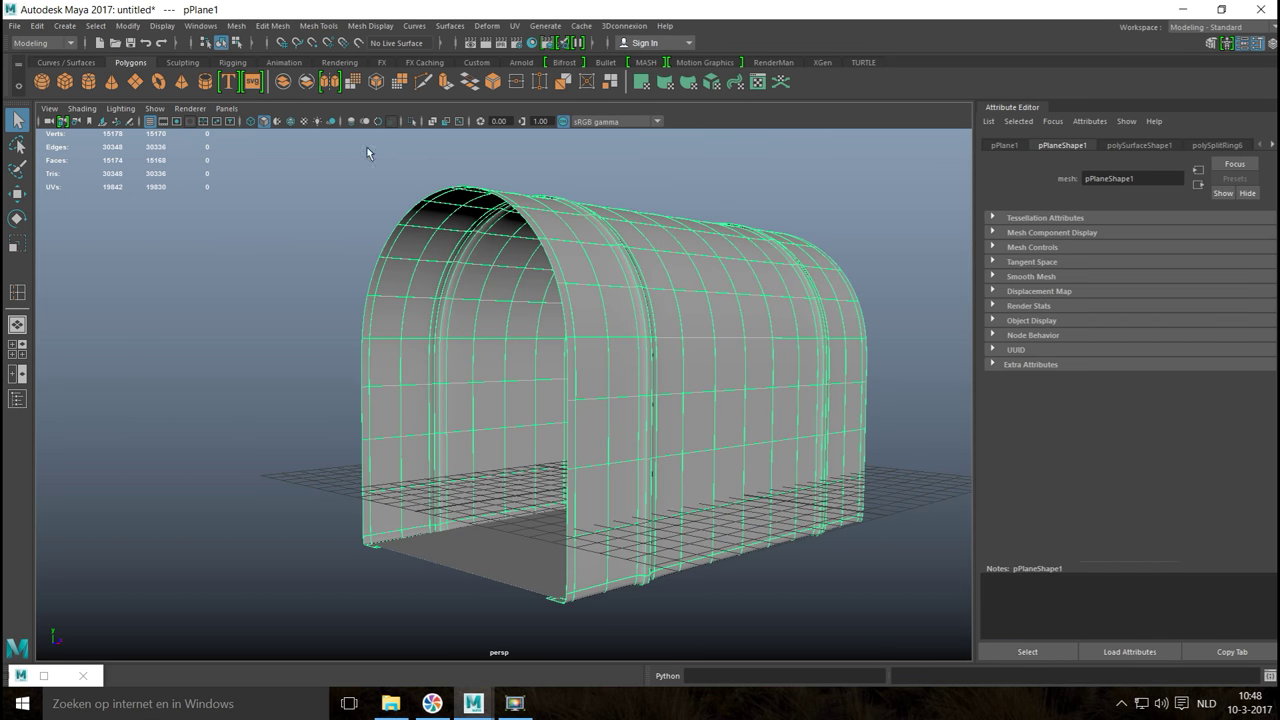
{"action": "left_click", "coordinate": [240, 28]}
{"action": "left_click", "coordinate": [290, 155]}
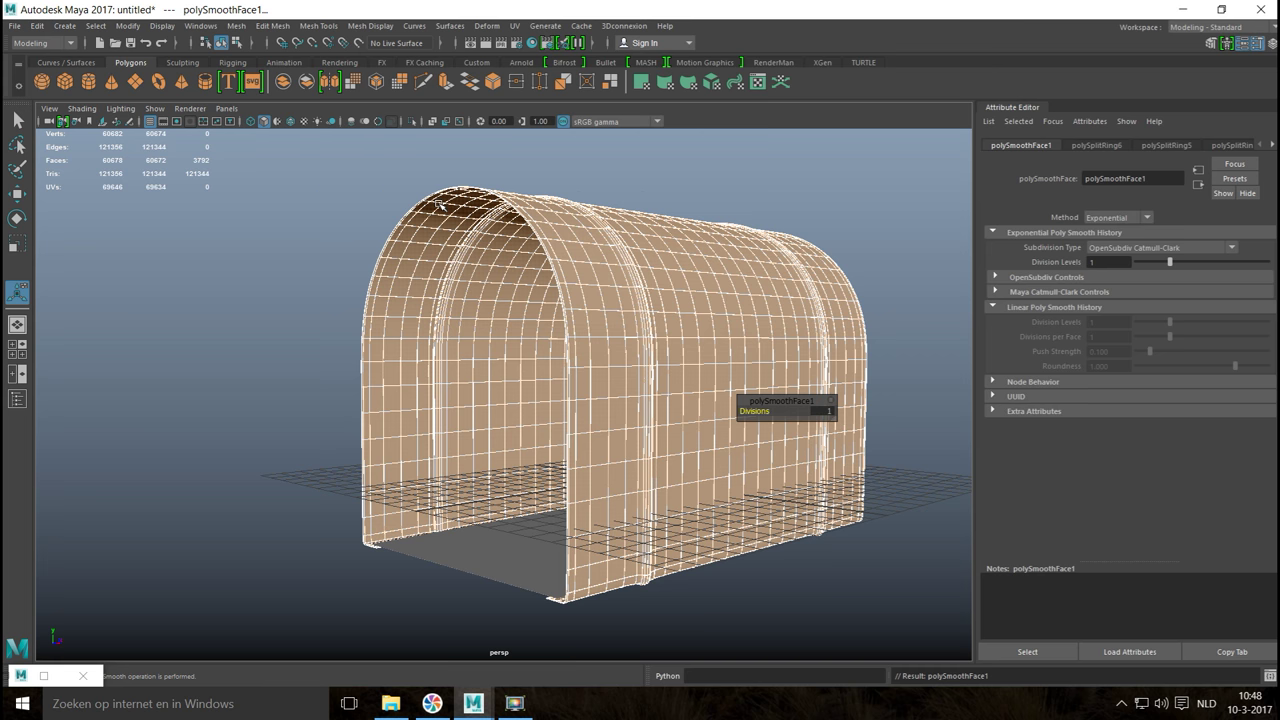
{"action": "key", "text": "q"}
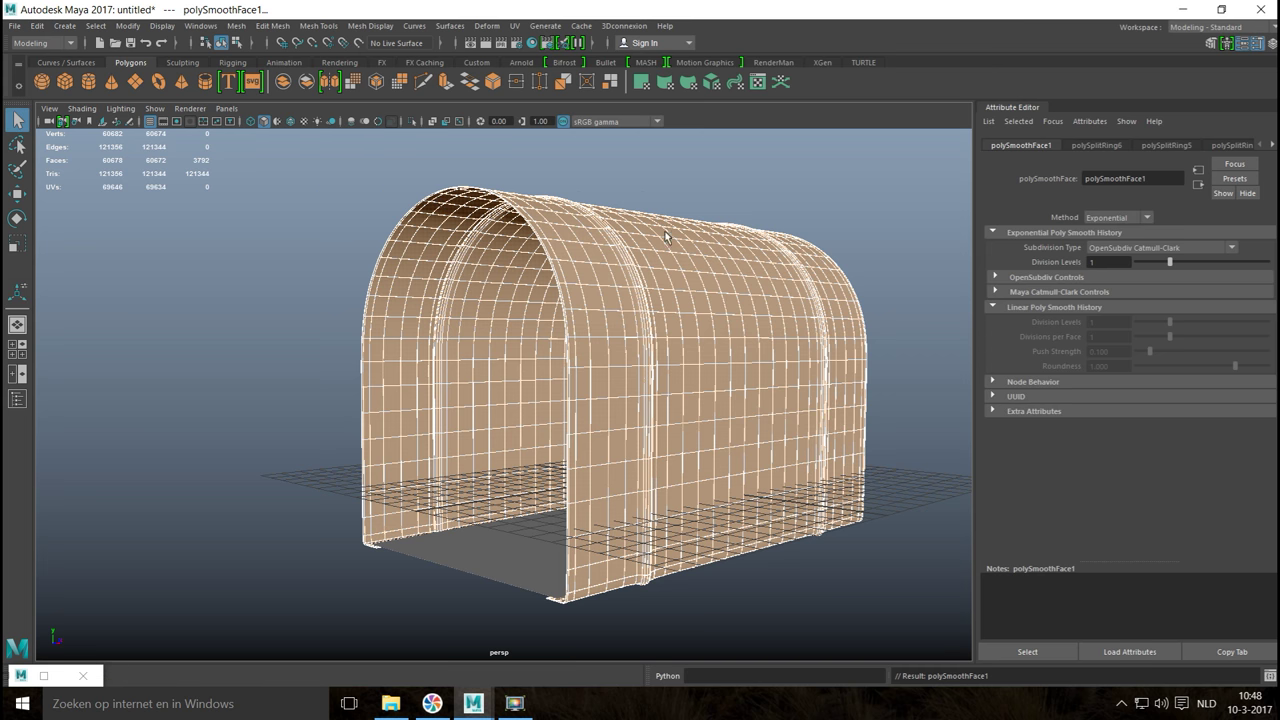
{"action": "left_click", "coordinate": [312, 321]}
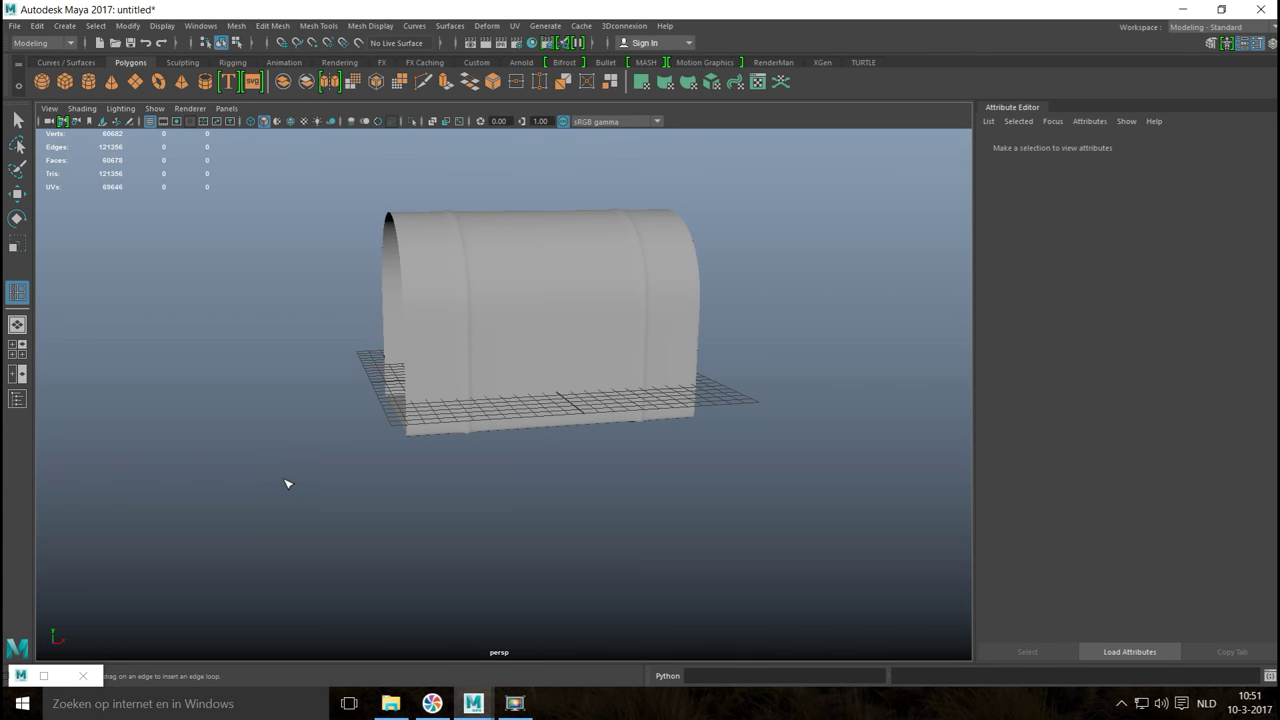
Step: Create a new polygon plane at the origin and move it along X out beyond the tunnel's end
{"action": "left_click_drag", "start_coordinate": [289, 471], "coordinate": [320, 486], "text": "alt"}
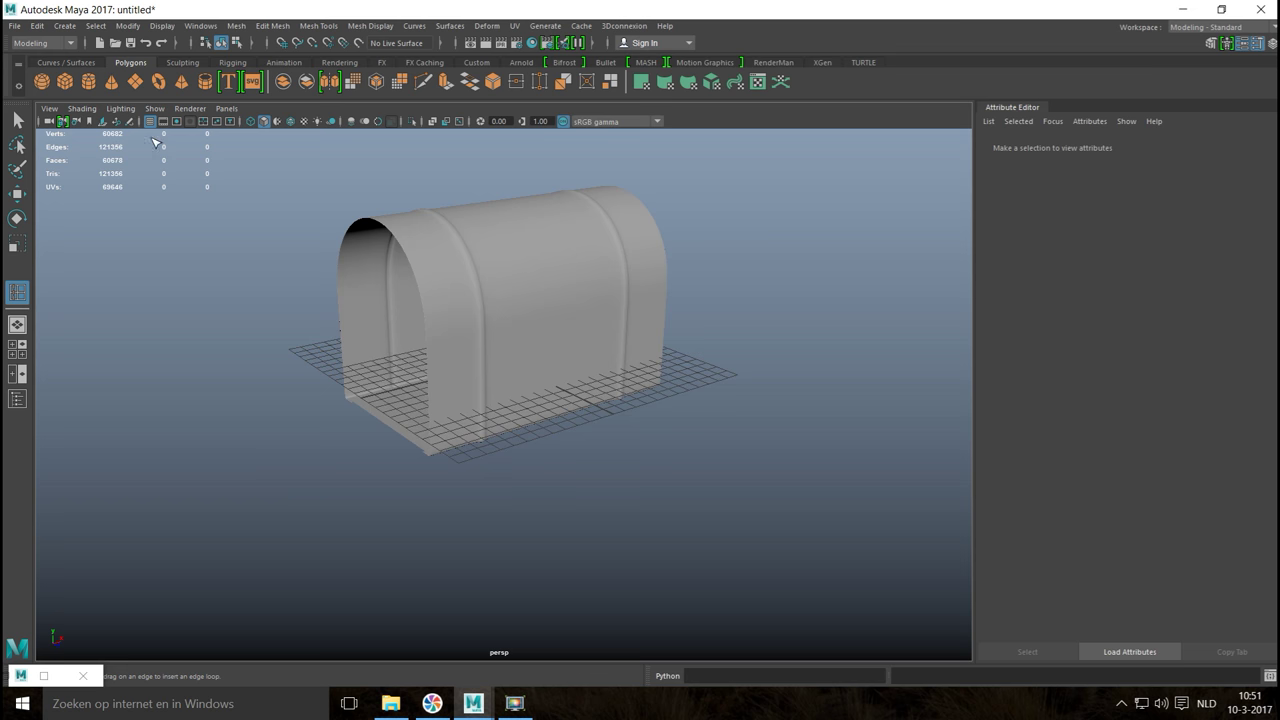
{"action": "left_click", "coordinate": [137, 82]}
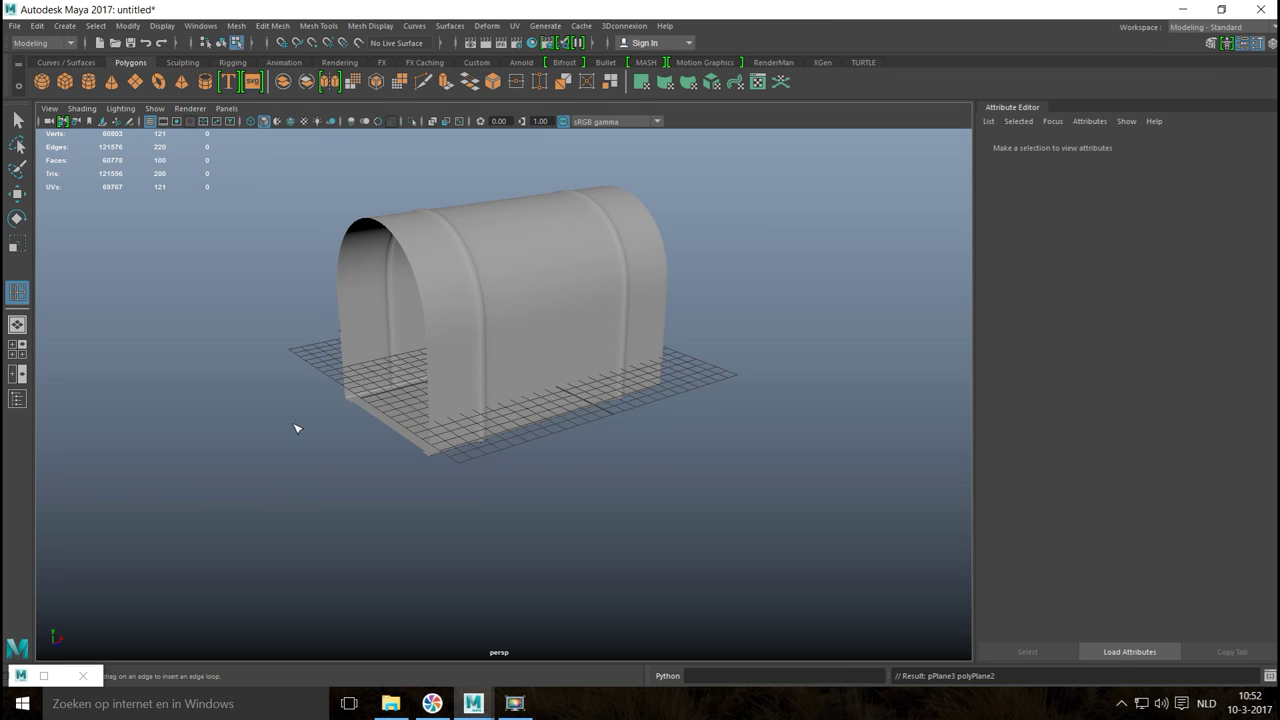
{"action": "key", "text": "w"}
{"action": "scroll", "coordinate": [455, 422], "scroll_direction": "down", "scroll_amount": 5}
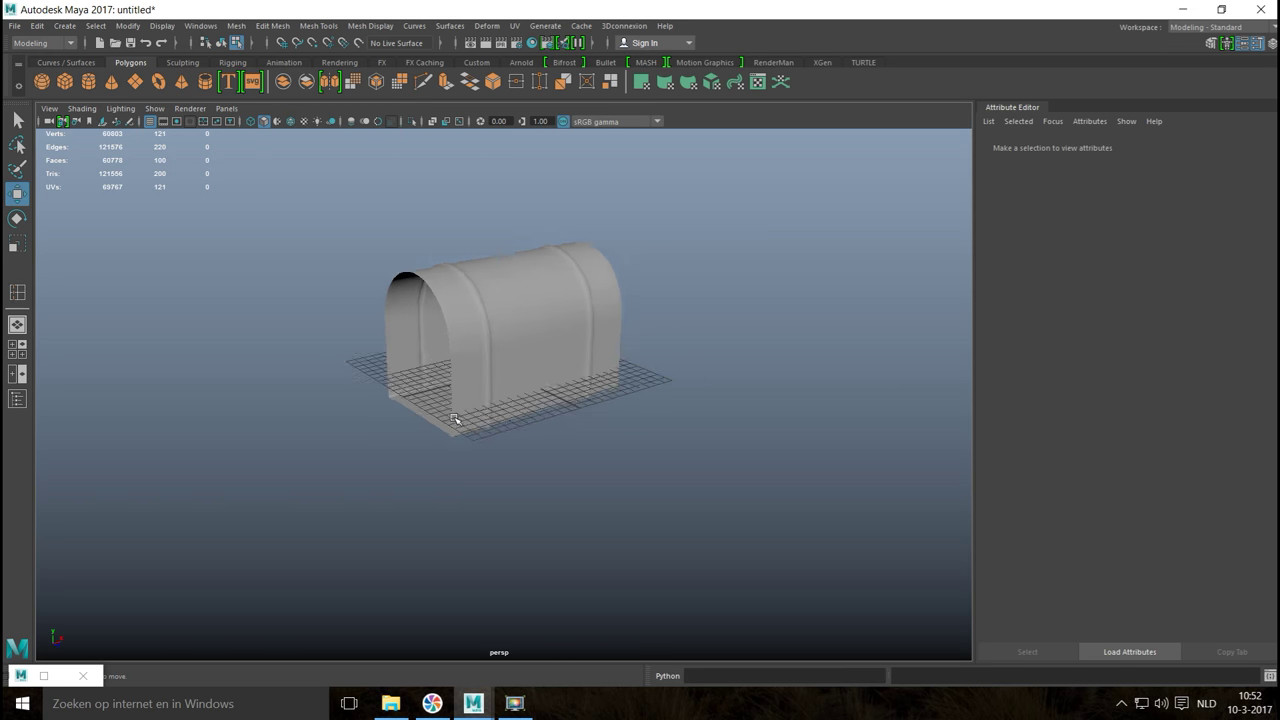
{"action": "left_click_drag", "start_coordinate": [420, 453], "coordinate": [503, 463], "text": "alt"}
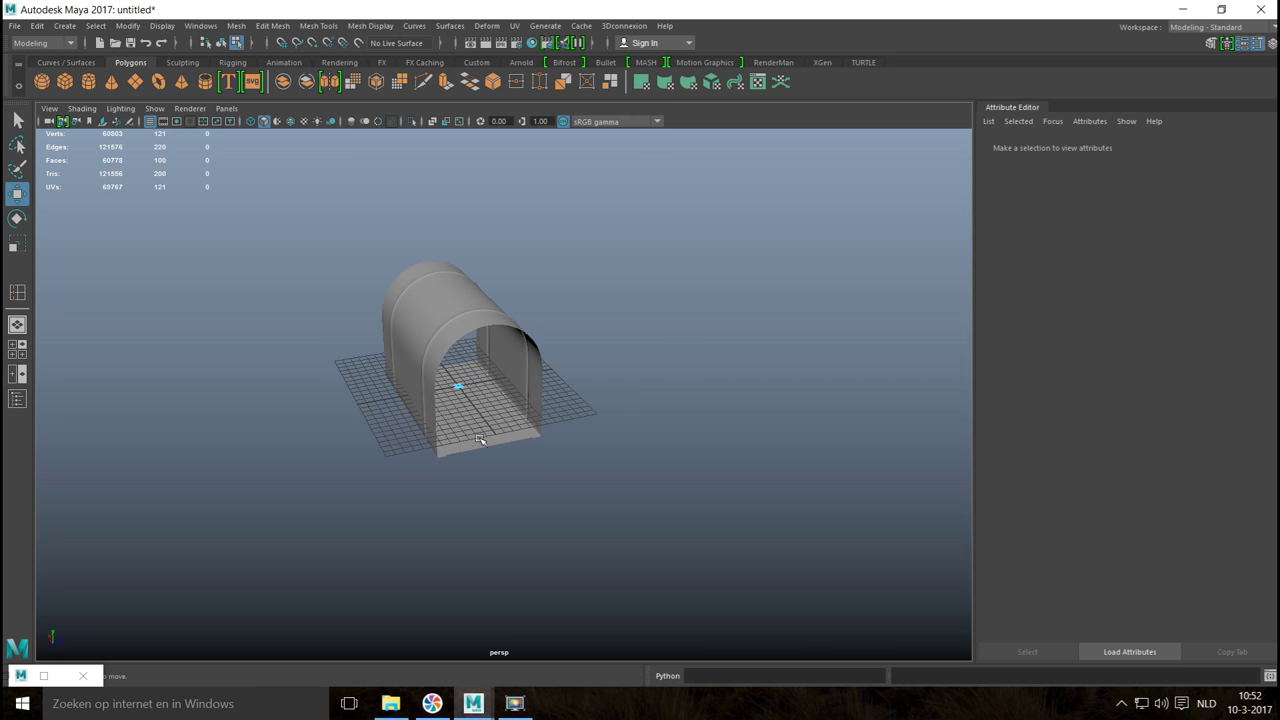
{"action": "scroll", "coordinate": [468, 410], "scroll_direction": "up", "scroll_amount": 10}
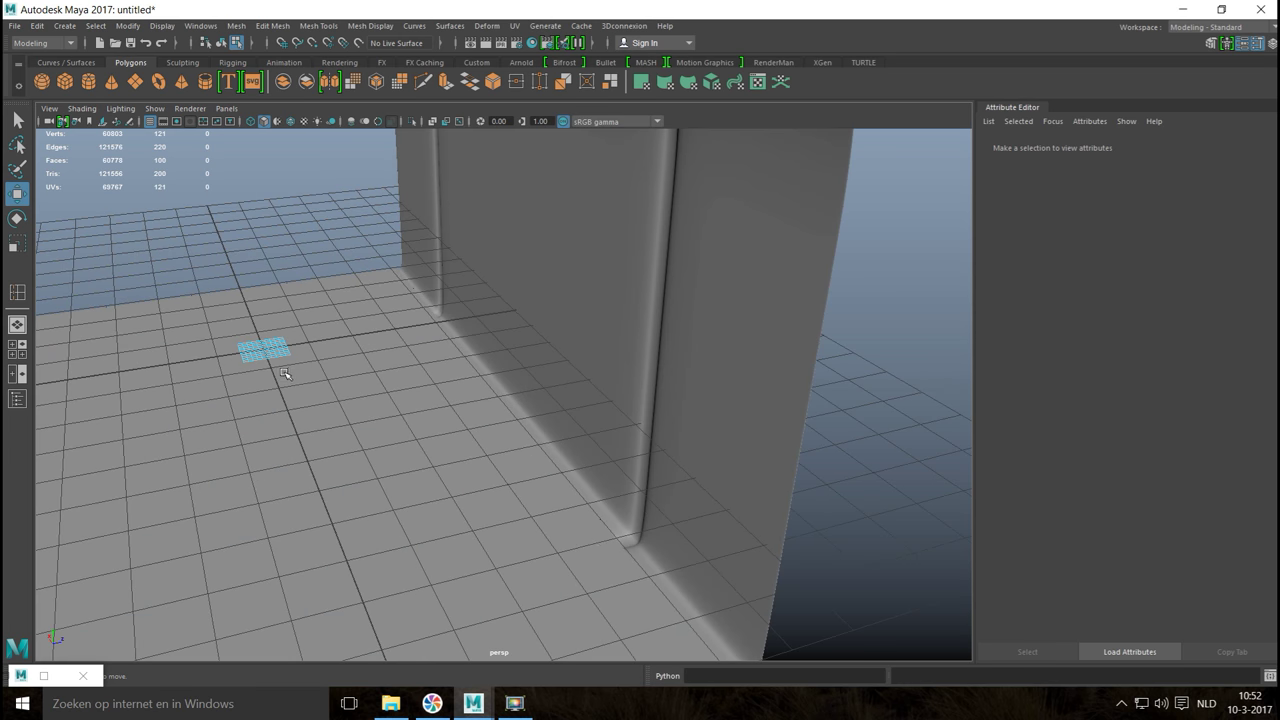
{"action": "right_click_drag", "start_coordinate": [279, 355], "coordinate": [345, 302]}
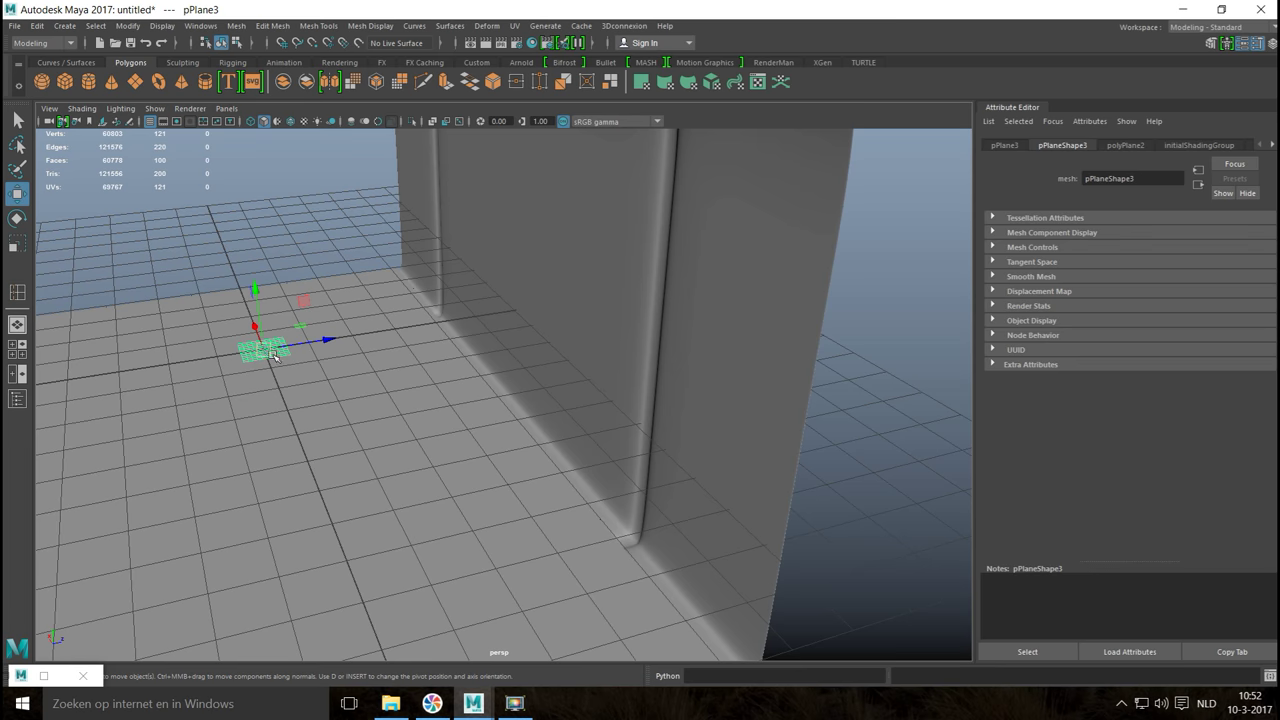
{"action": "left_click_drag", "start_coordinate": [275, 357], "coordinate": [243, 410], "text": "alt"}
{"action": "scroll", "coordinate": [243, 410], "scroll_direction": "down", "scroll_amount": 12}
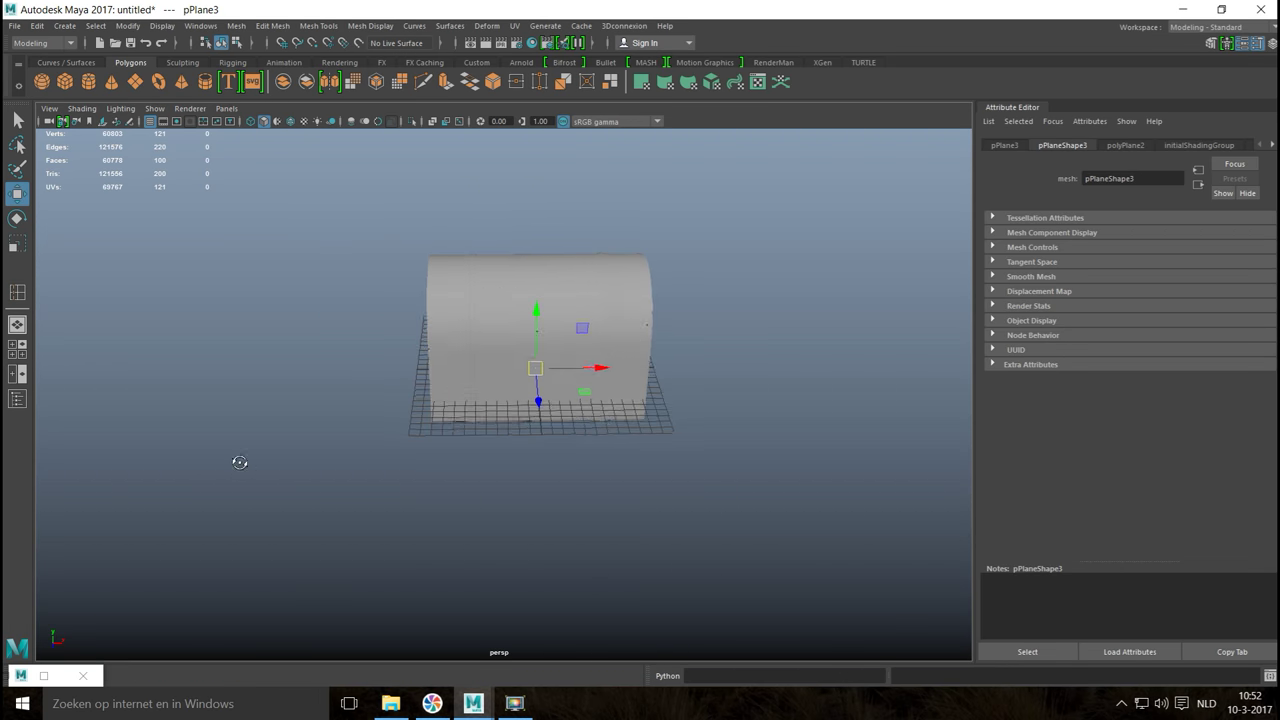
{"action": "left_click_drag", "start_coordinate": [598, 376], "coordinate": [823, 397]}
Step: Scale the new plane up to about 15.5 and set its width and height subdivisions to 1
{"action": "key", "text": "r"}
{"action": "left_click", "coordinate": [1124, 146]}
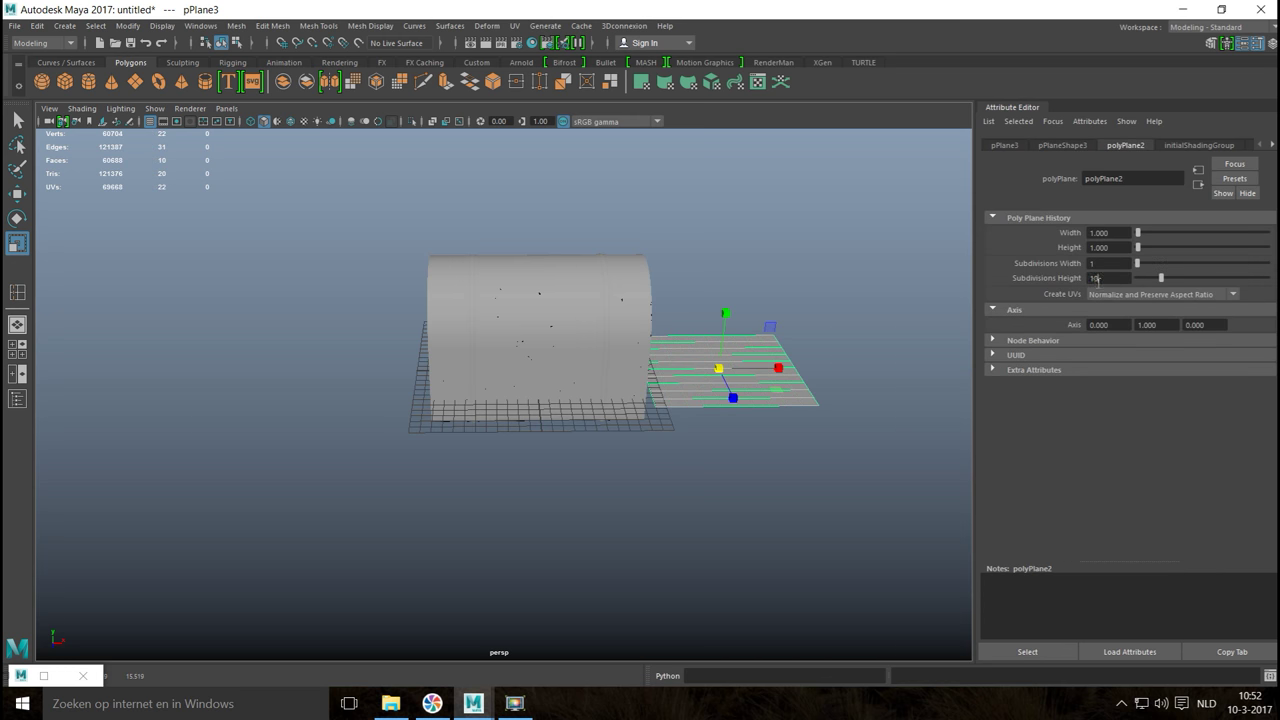
{"action": "type", "text": "1"}
{"action": "key", "text": "Return"}
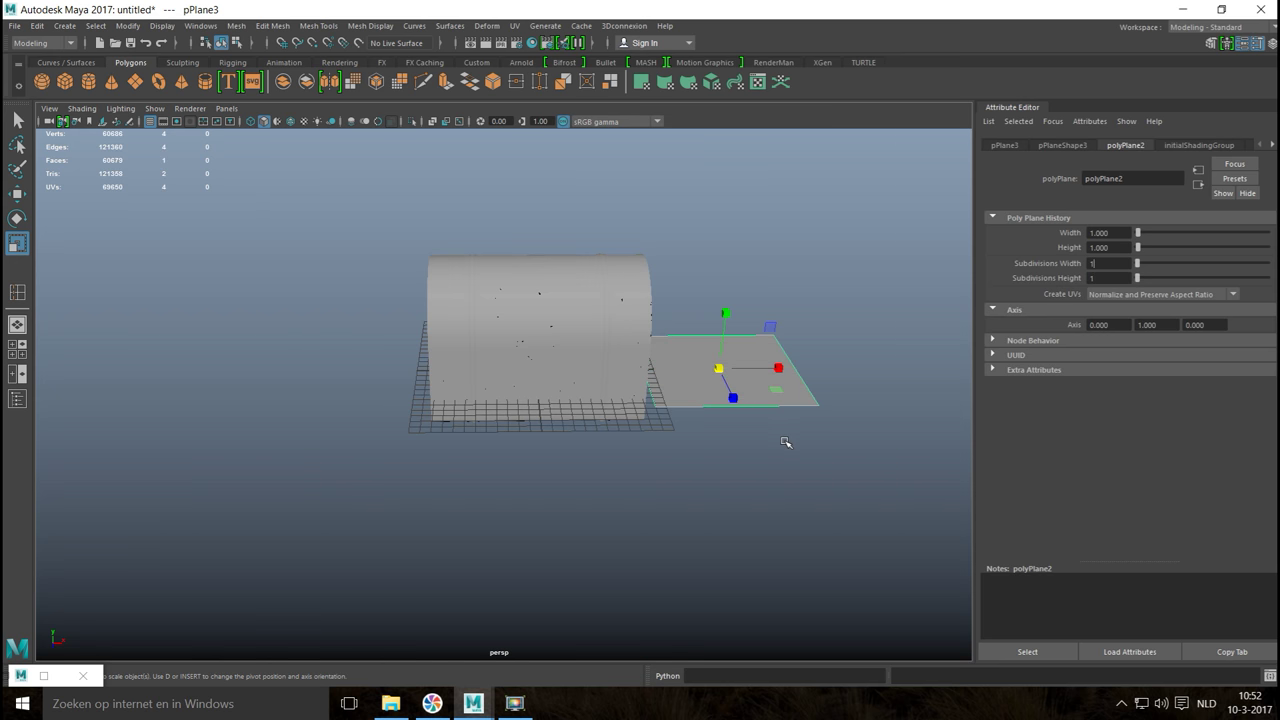
Step: Rotate the new plane -90 degrees about Z so it stands upright facing the tunnel's open end
{"action": "left_click", "coordinate": [813, 439]}
{"action": "key", "text": "ctrl+z"}
{"action": "key", "text": "e"}
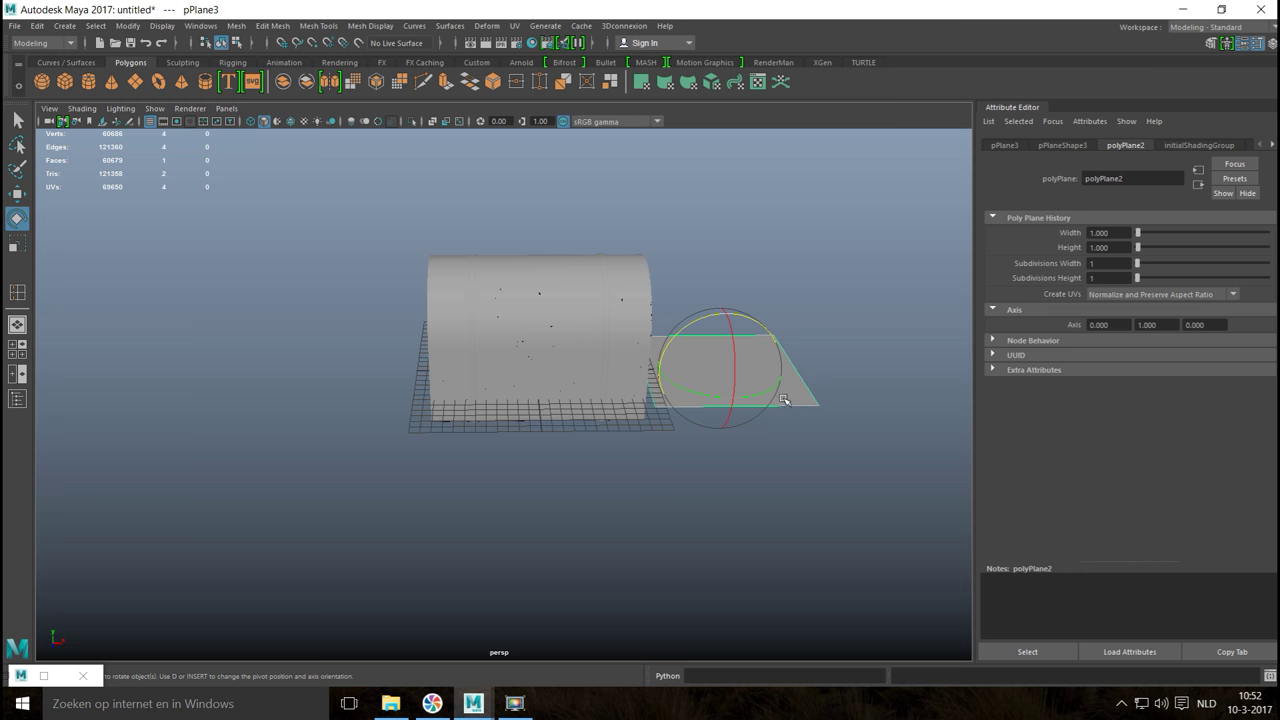
{"action": "left_click_drag", "start_coordinate": [690, 330], "coordinate": [789, 318]}
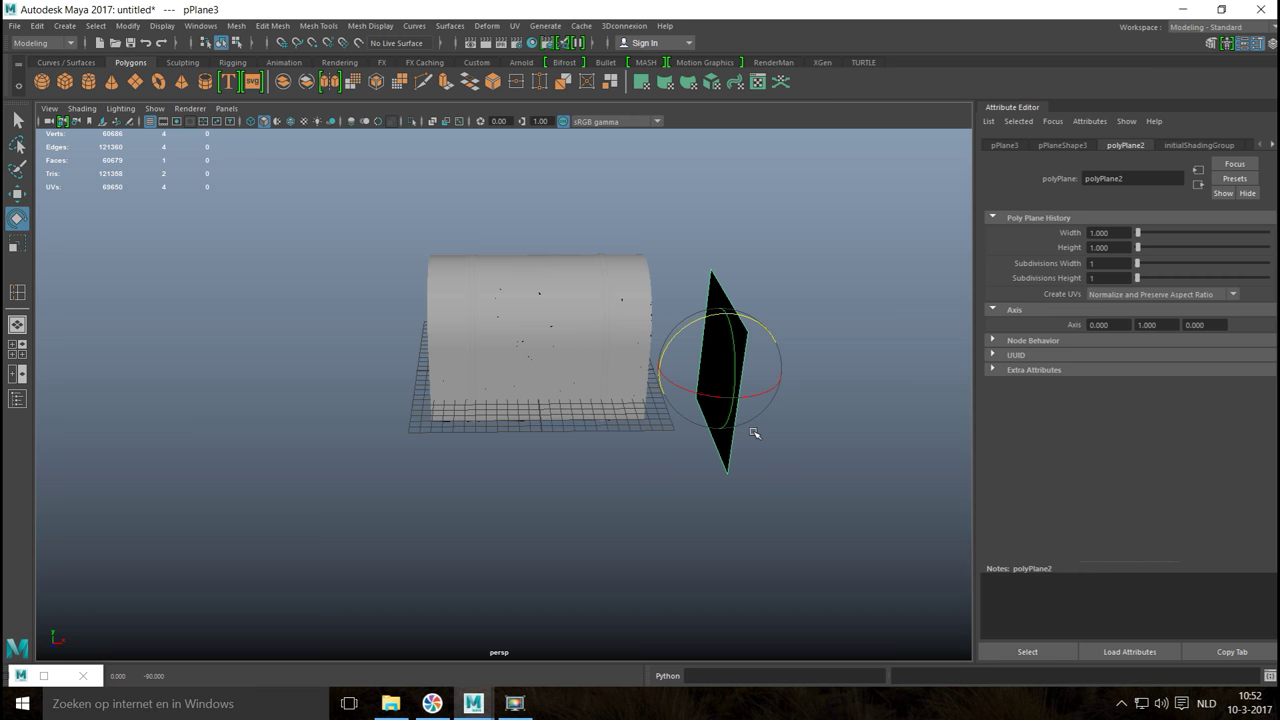
Step: Scale the upright plane down vertically into a thin horizontal strip
{"action": "left_click_drag", "start_coordinate": [757, 429], "coordinate": [597, 427], "text": "alt"}
{"action": "key", "text": "r"}
{"action": "left_click_drag", "start_coordinate": [582, 505], "coordinate": [591, 443]}
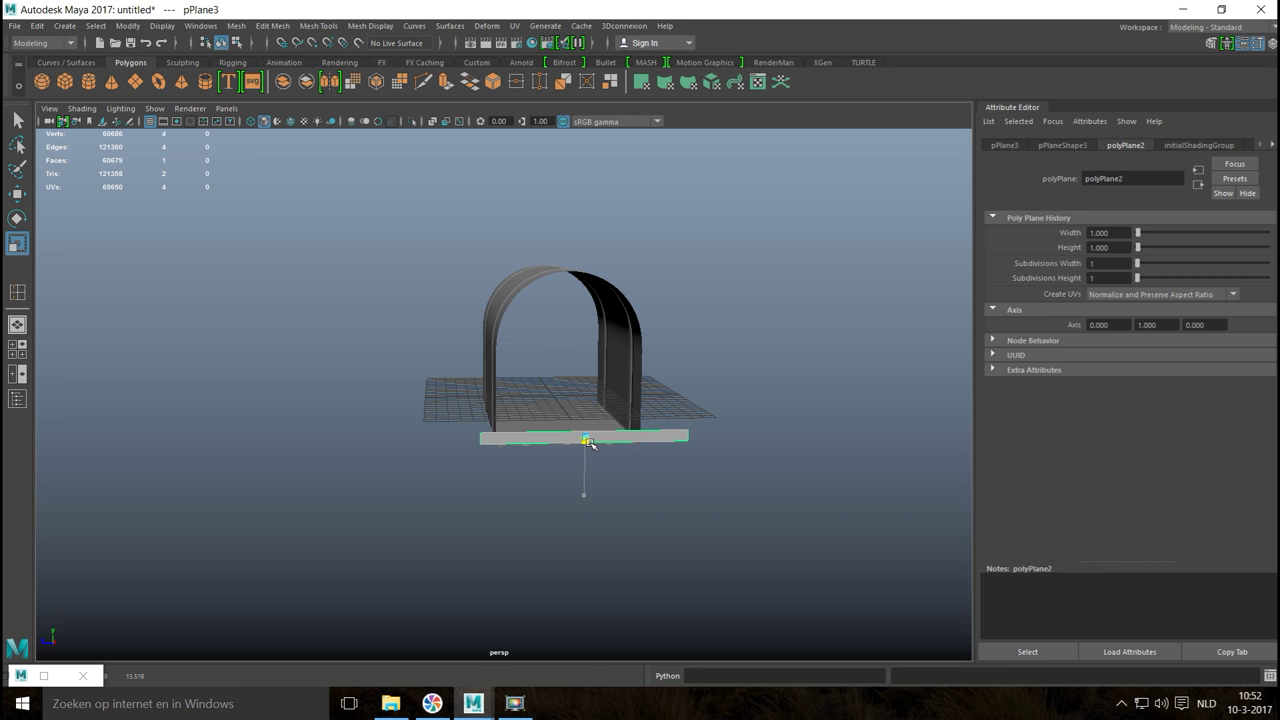
Step: In the side view, lower the strip about 2.15 units to the tunnel's base and narrow its Z scale to about 12.07 to match the tunnel's width
{"action": "left_click", "coordinate": [17, 348]}
{"action": "key", "text": "space"}
{"action": "middle_click_drag", "start_coordinate": [547, 526], "coordinate": [538, 407], "text": "alt"}
{"action": "key", "text": "w"}
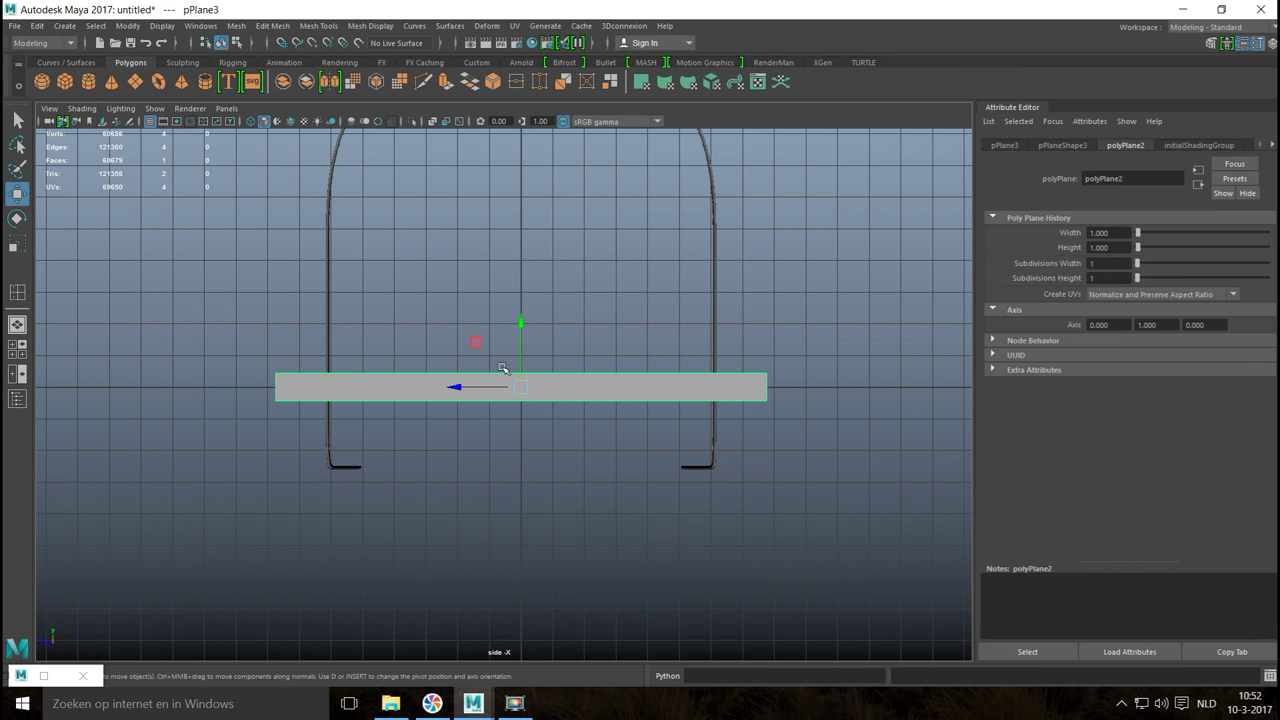
{"action": "left_click_drag", "start_coordinate": [518, 326], "coordinate": [533, 393]}
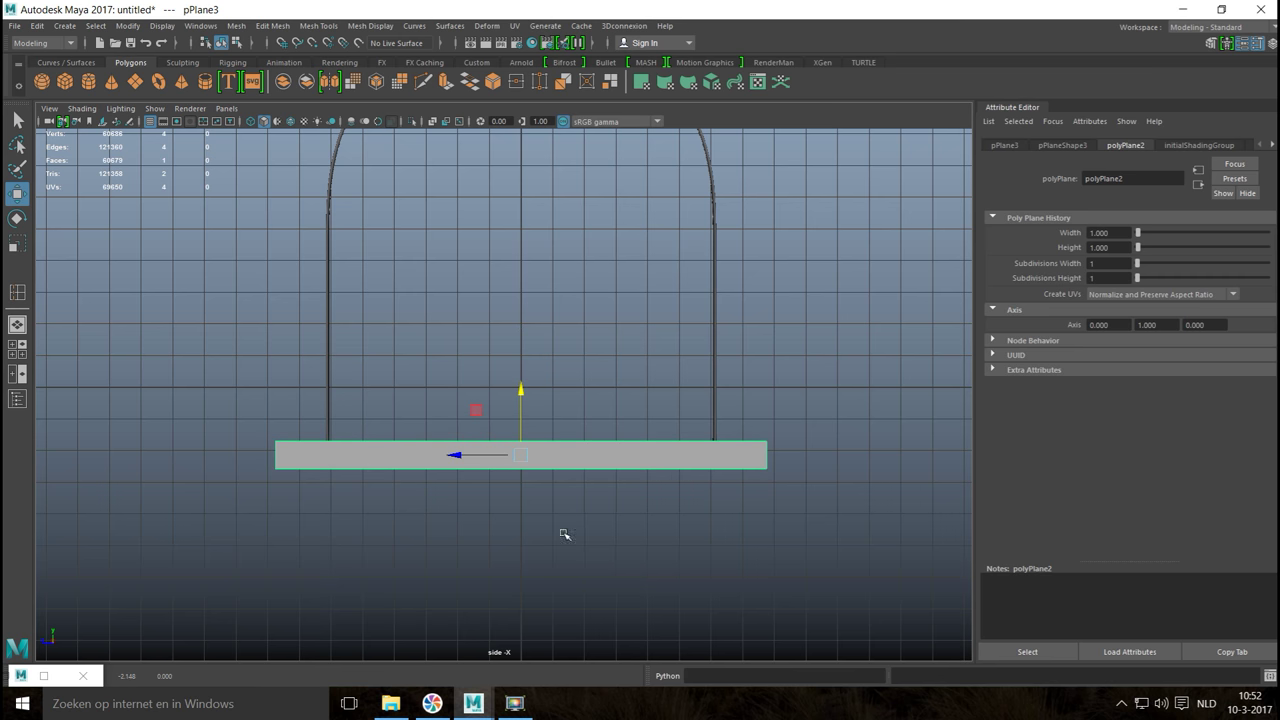
{"action": "key", "text": "r"}
{"action": "left_click_drag", "start_coordinate": [461, 457], "coordinate": [470, 455]}
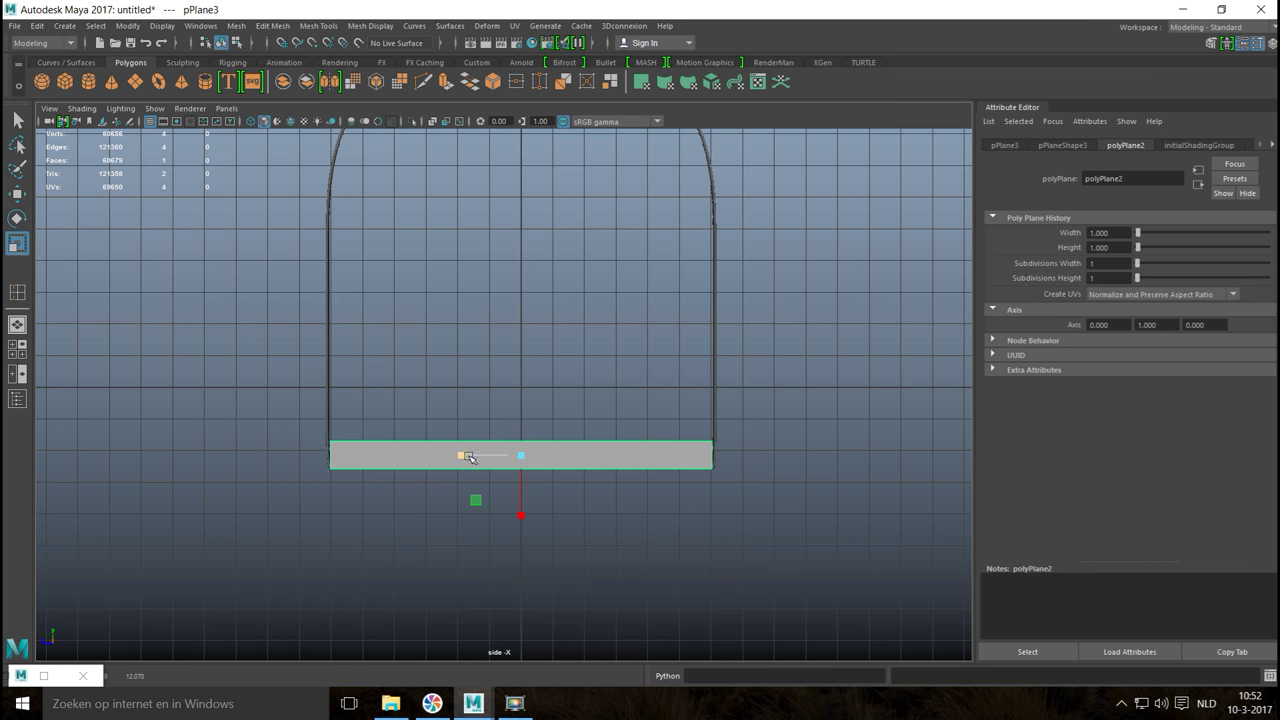
Step: Select the strip's upper edge, extrude it and raise the new edge to a height of about -0.87
{"action": "right_click_drag", "start_coordinate": [420, 325], "coordinate": [420, 285]}
{"action": "left_click", "coordinate": [417, 441]}
{"action": "left_click", "coordinate": [417, 441]}
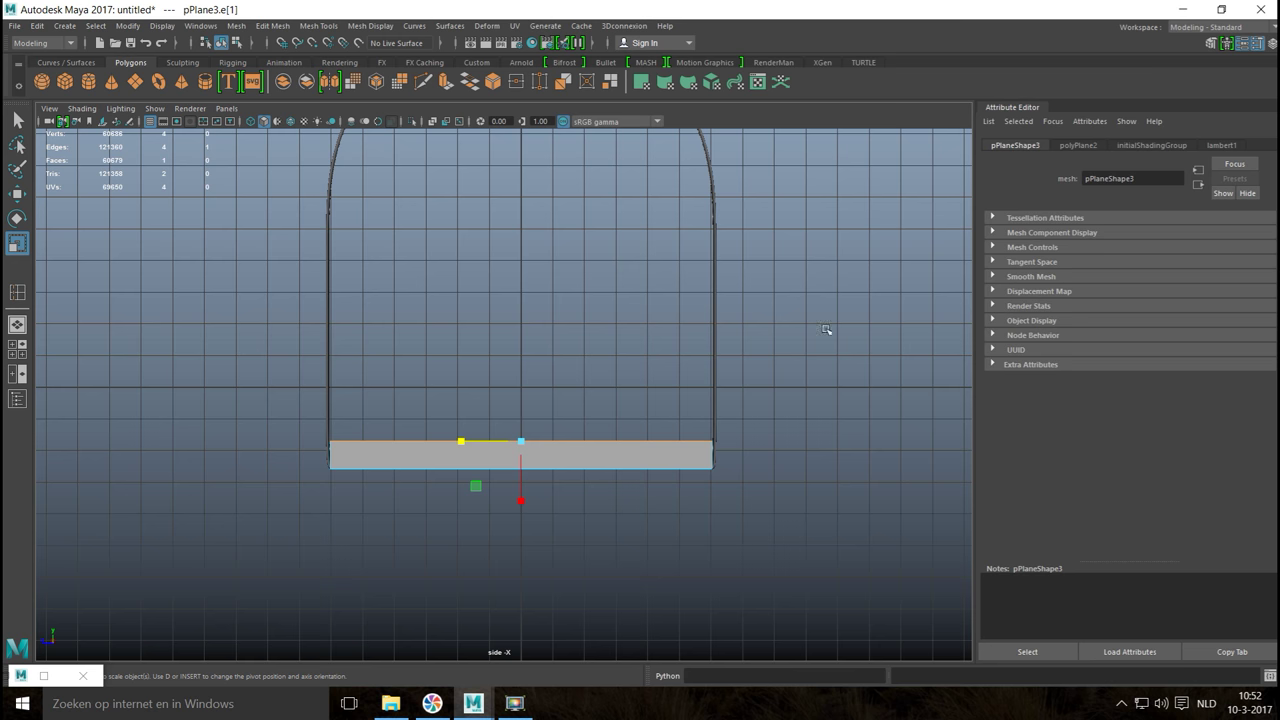
{"action": "key", "text": "ctrl+e"}
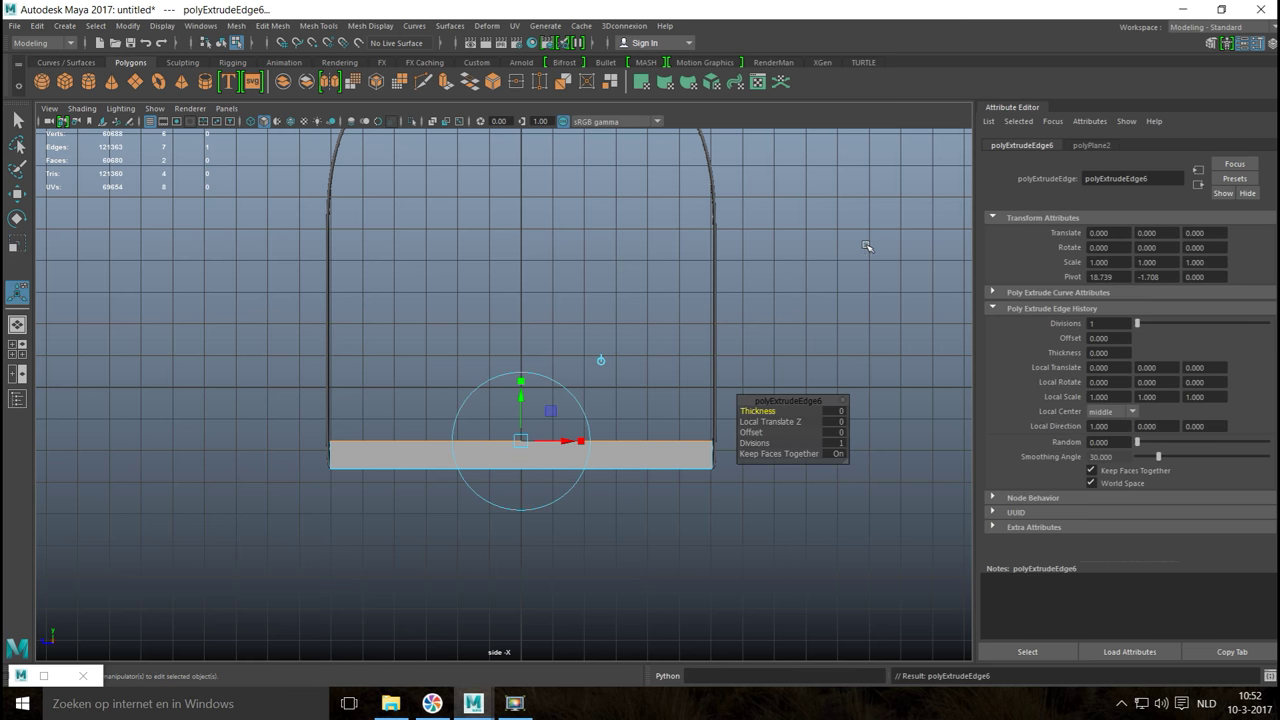
{"action": "key", "text": "w"}
{"action": "left_click_drag", "start_coordinate": [518, 374], "coordinate": [524, 348]}
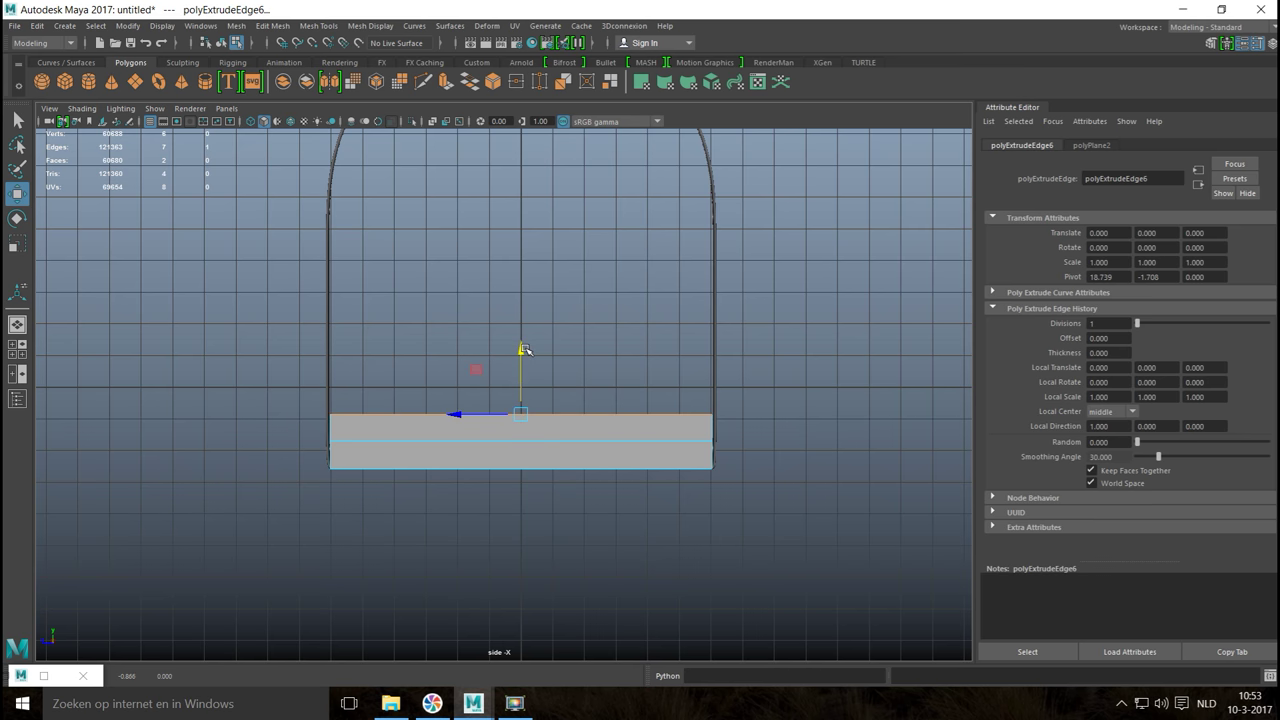
Step: Extrude the upper edge three more times in roughly equal segments, raising it to a height of about 1.8
{"action": "key", "text": "ctrl+e"}
{"action": "key", "text": "w"}
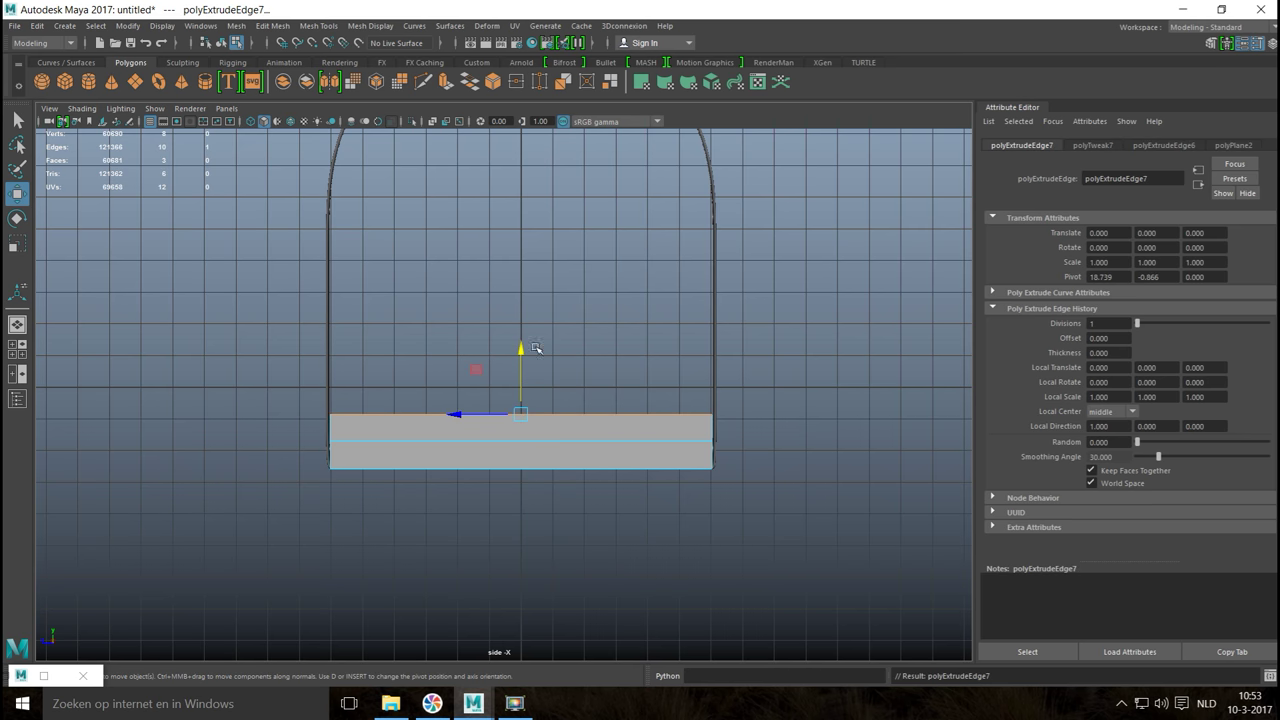
{"action": "left_click_drag", "start_coordinate": [519, 347], "coordinate": [522, 320]}
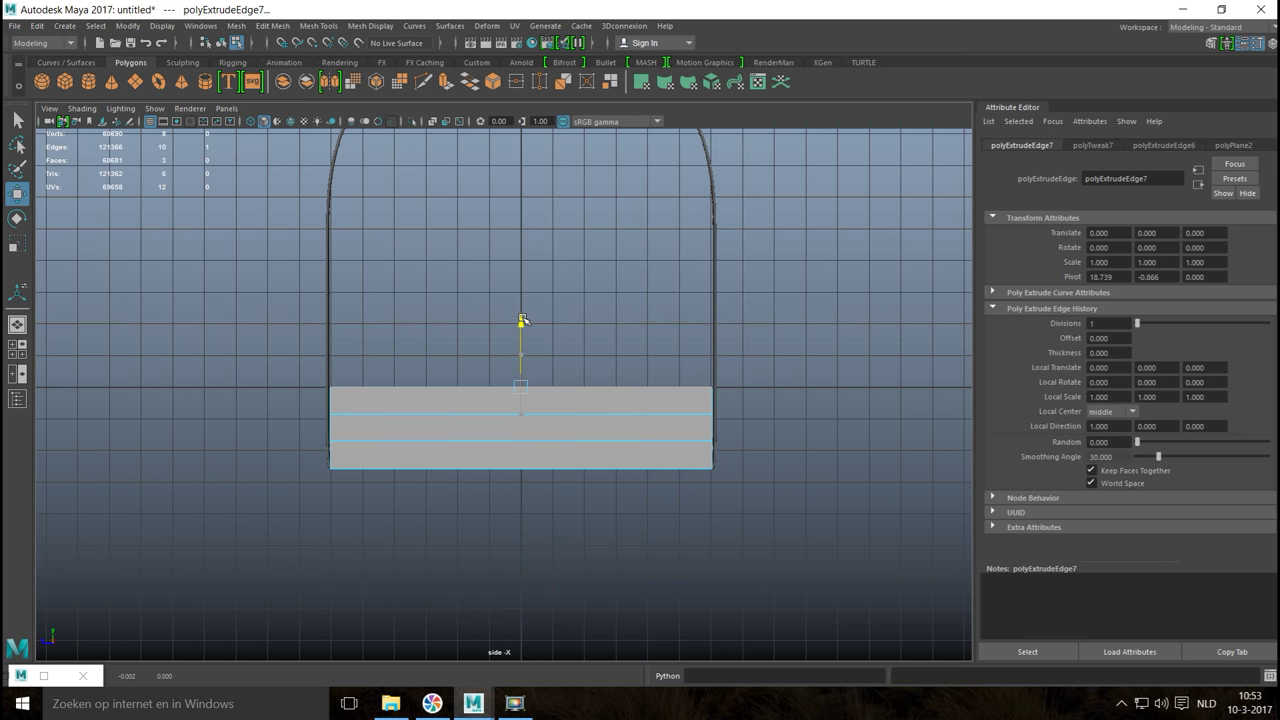
{"action": "key", "text": "ctrl+e"}
{"action": "key", "text": "w"}
{"action": "left_click_drag", "start_coordinate": [522, 320], "coordinate": [525, 292]}
{"action": "key", "text": "ctrl+e"}
{"action": "key", "text": "w"}
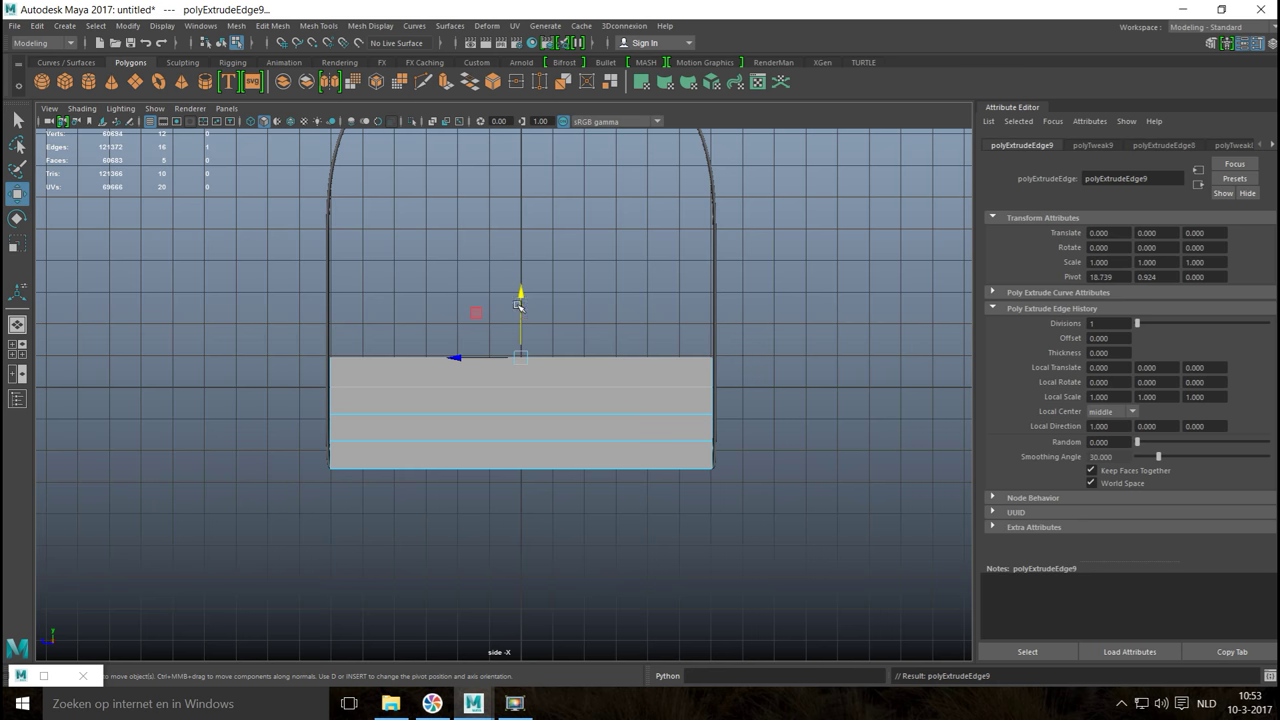
{"action": "left_click_drag", "start_coordinate": [520, 288], "coordinate": [524, 261]}
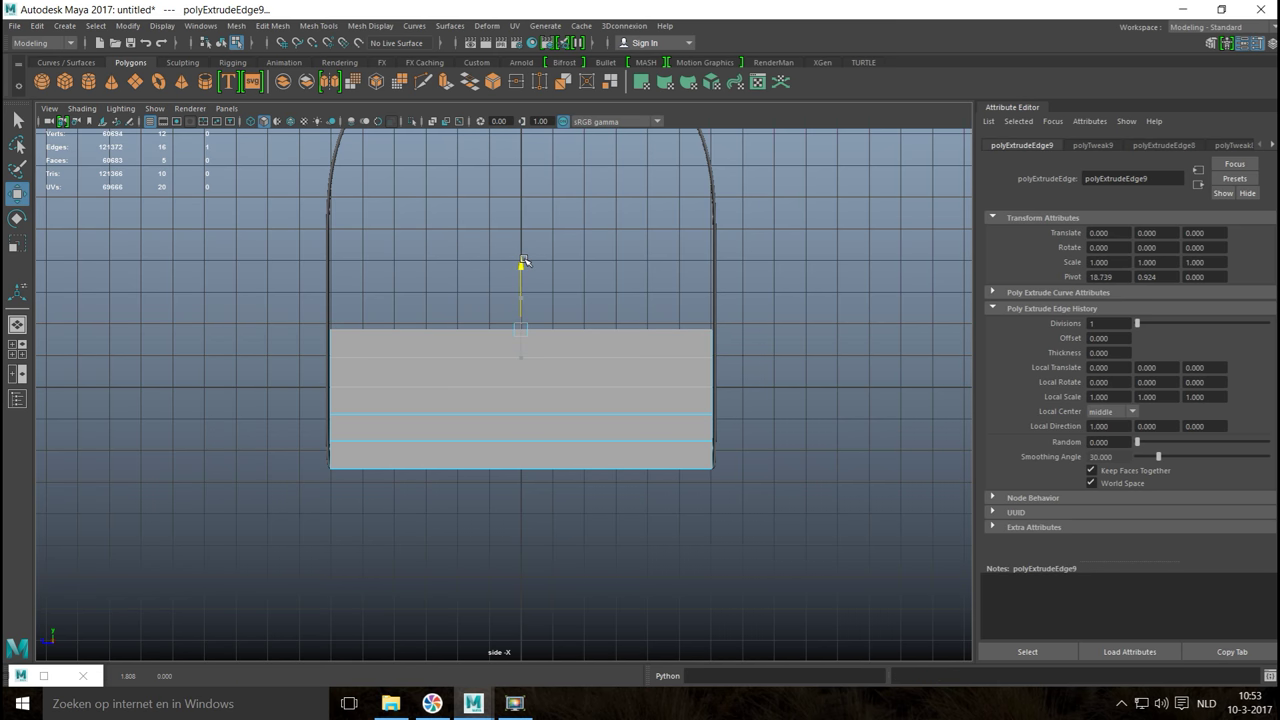
Step: Continue the panel with three further equal edge extrusions, raising its upper edge to a height of about 4.6
{"action": "key", "text": "ctrl+e"}
{"action": "key", "text": "w"}
{"action": "left_click_drag", "start_coordinate": [522, 264], "coordinate": [525, 236]}
{"action": "key", "text": "ctrl+e"}
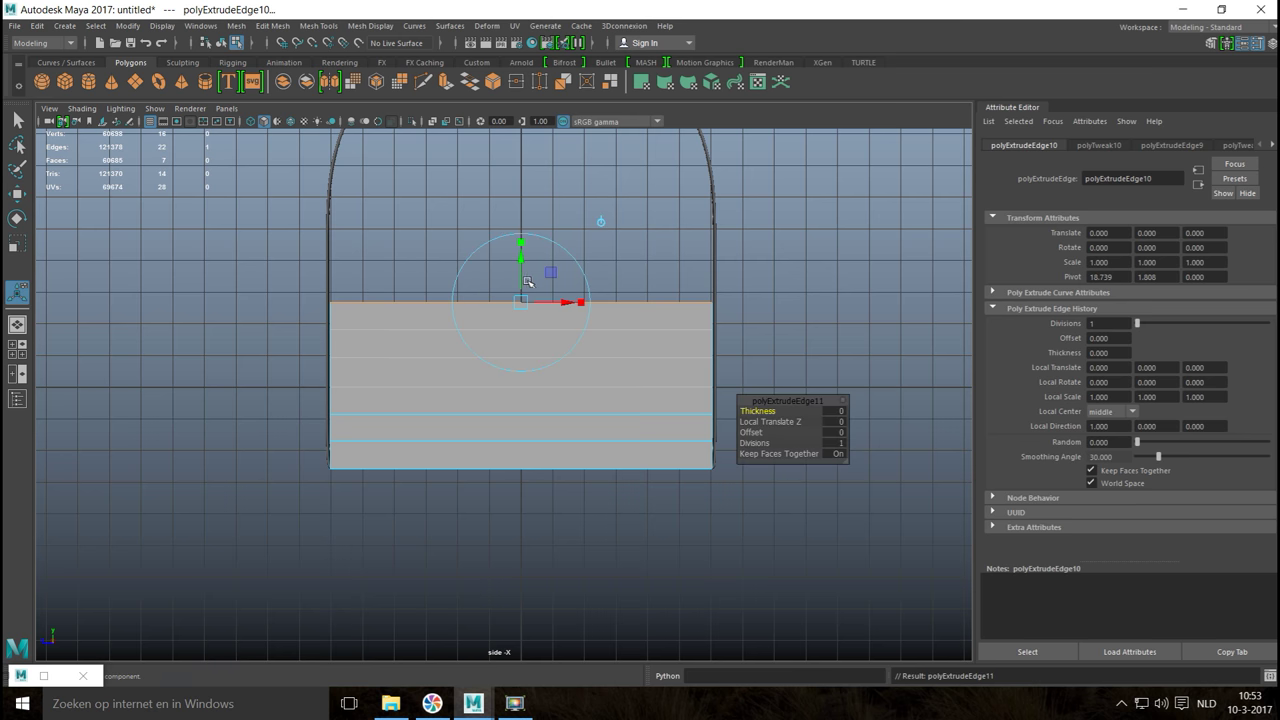
{"action": "key", "text": "w"}
{"action": "left_click_drag", "start_coordinate": [520, 240], "coordinate": [520, 206]}
{"action": "key", "text": "ctrl+e"}
{"action": "key", "text": "w"}
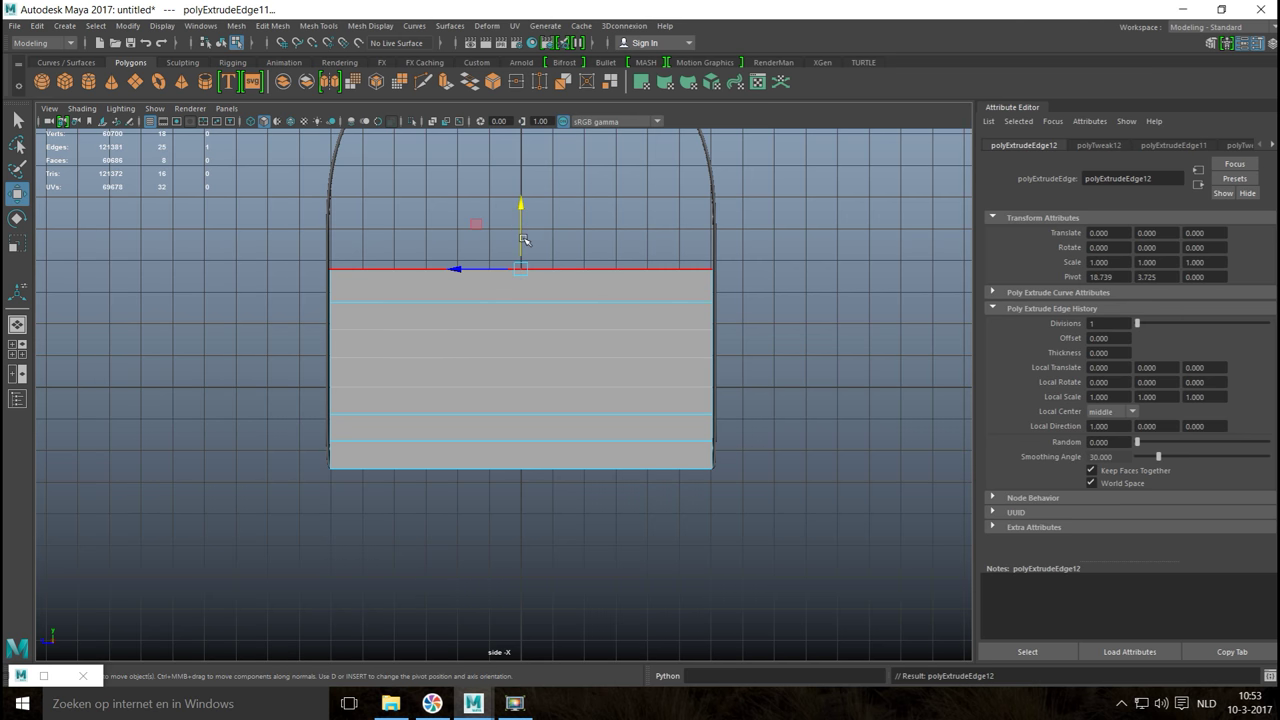
{"action": "left_click_drag", "start_coordinate": [520, 205], "coordinate": [519, 175]}
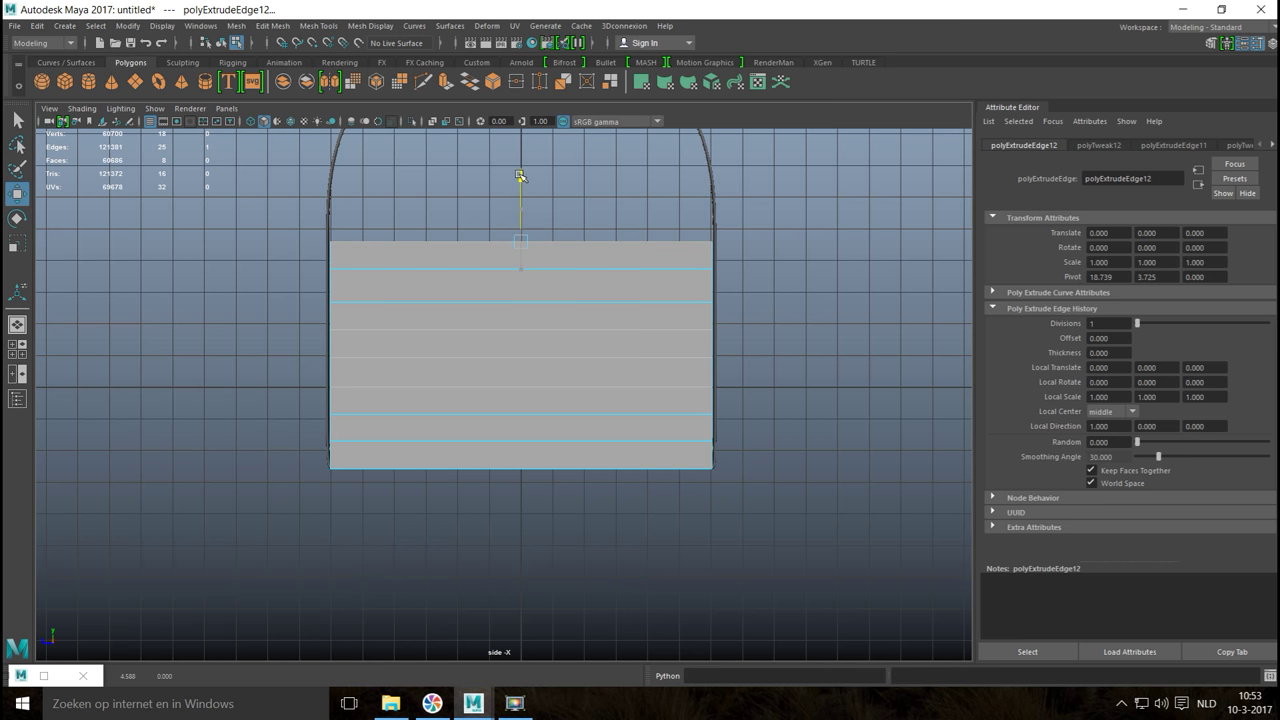
Step: Extrude the panel's upper edge twice more up to a height of about 6.46, where the tunnel's arch starts curving inward
{"action": "key", "text": "ctrl+e"}
{"action": "key", "text": "w"}
{"action": "left_click_drag", "start_coordinate": [520, 178], "coordinate": [524, 121]}
{"action": "key", "text": "ctrl+e"}
{"action": "key", "text": "w"}
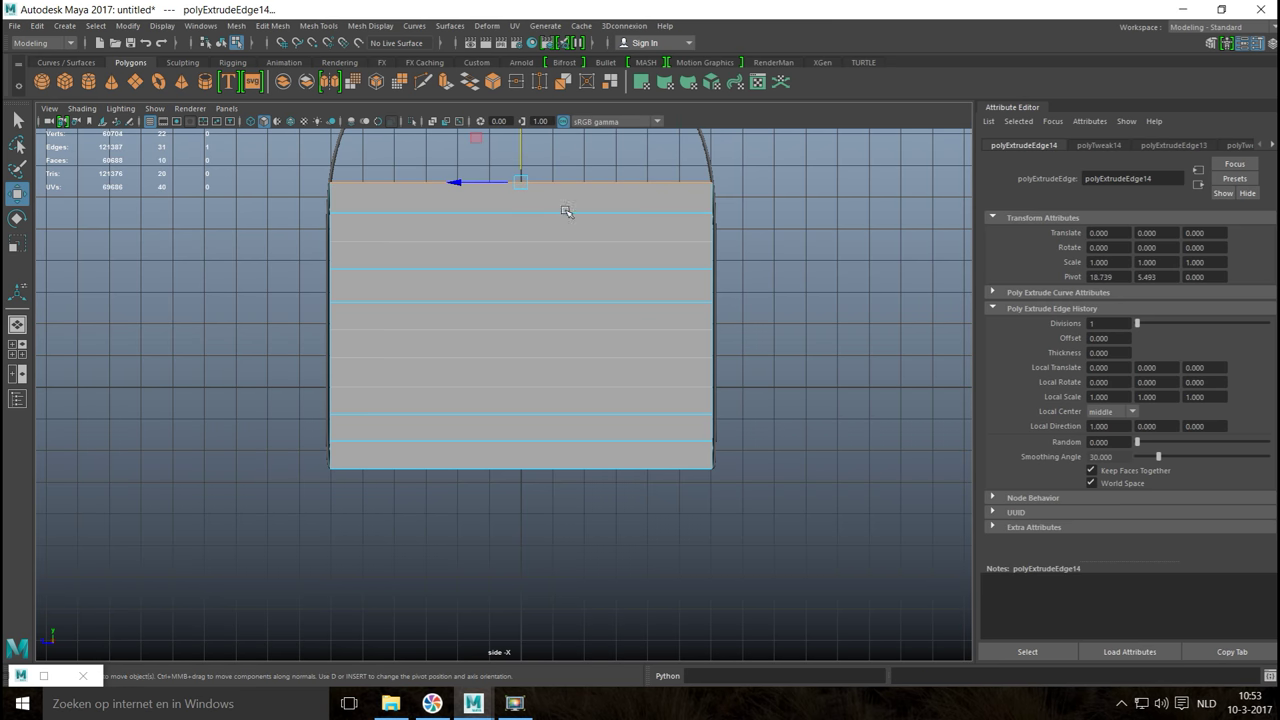
{"action": "middle_click_drag", "start_coordinate": [620, 357], "coordinate": [650, 517], "text": "alt"}
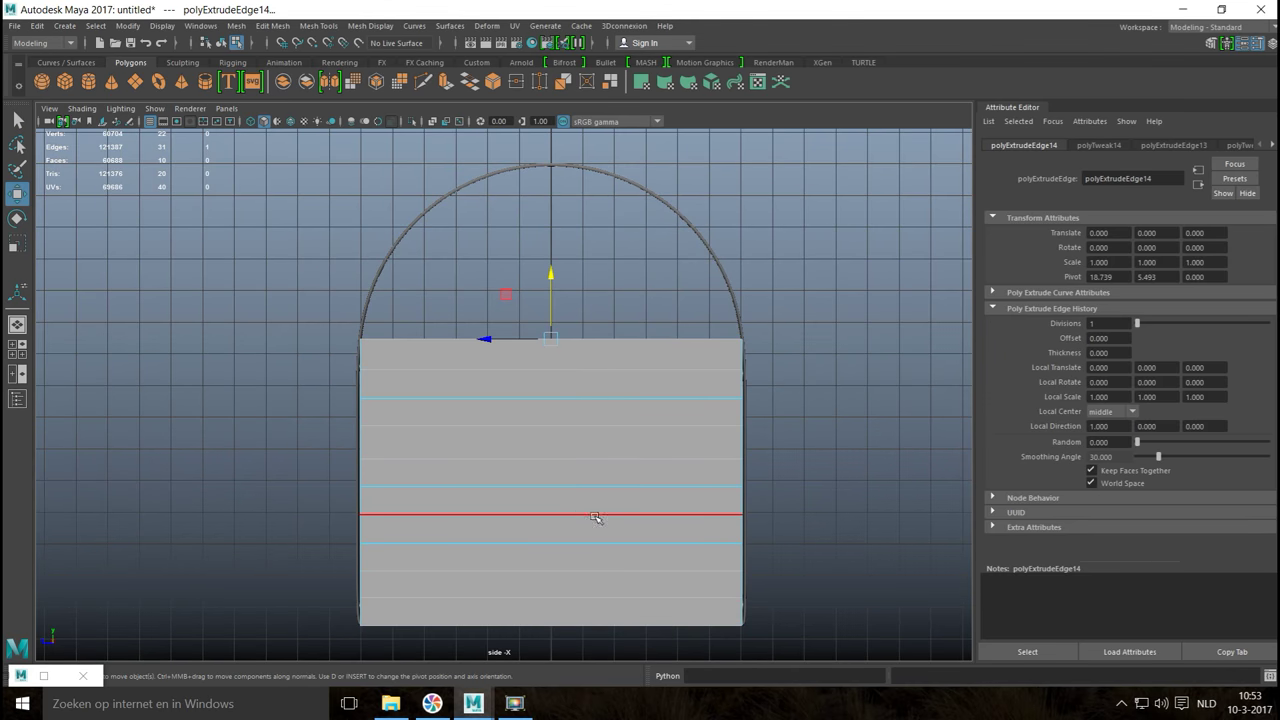
Step: Extrude the upper edge to a height of about 7.54 and narrow it by about 0.967 to meet the tunnel's arch
{"action": "key", "text": "ctrl+e"}
{"action": "key", "text": "w"}
{"action": "left_click_drag", "start_coordinate": [553, 274], "coordinate": [556, 240]}
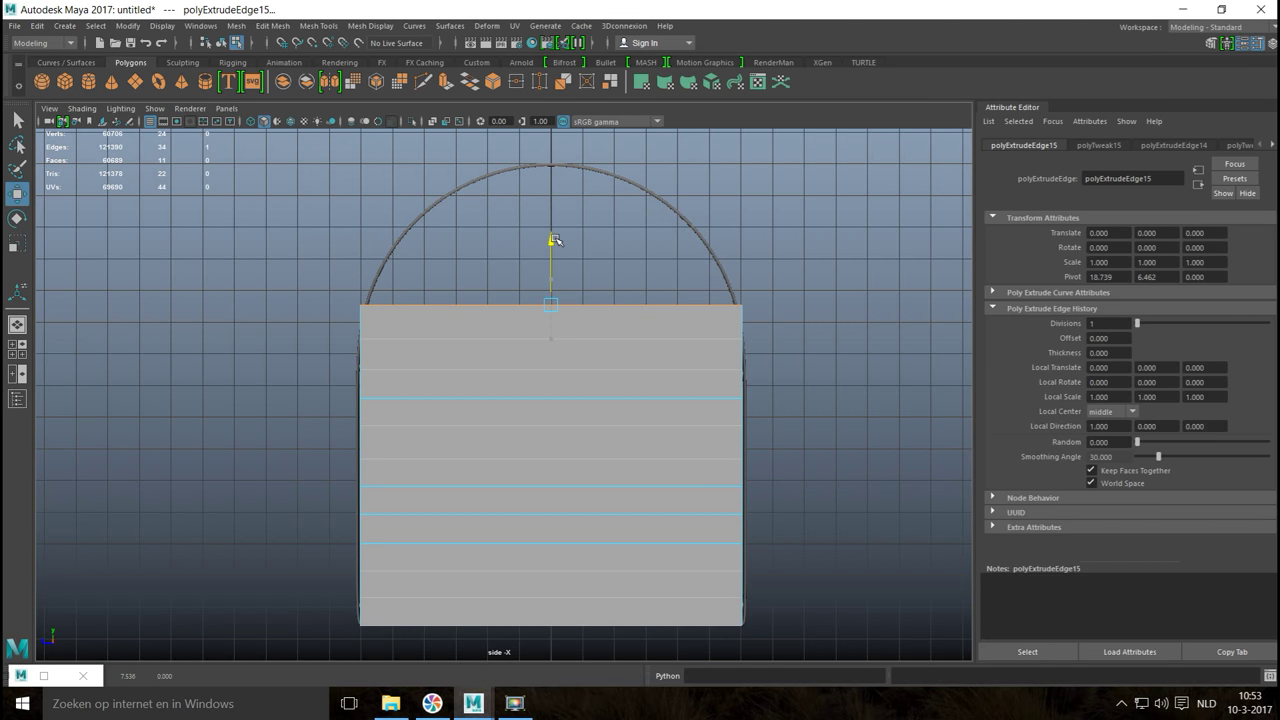
{"action": "key", "text": "r"}
{"action": "left_click_drag", "start_coordinate": [491, 304], "coordinate": [494, 305]}
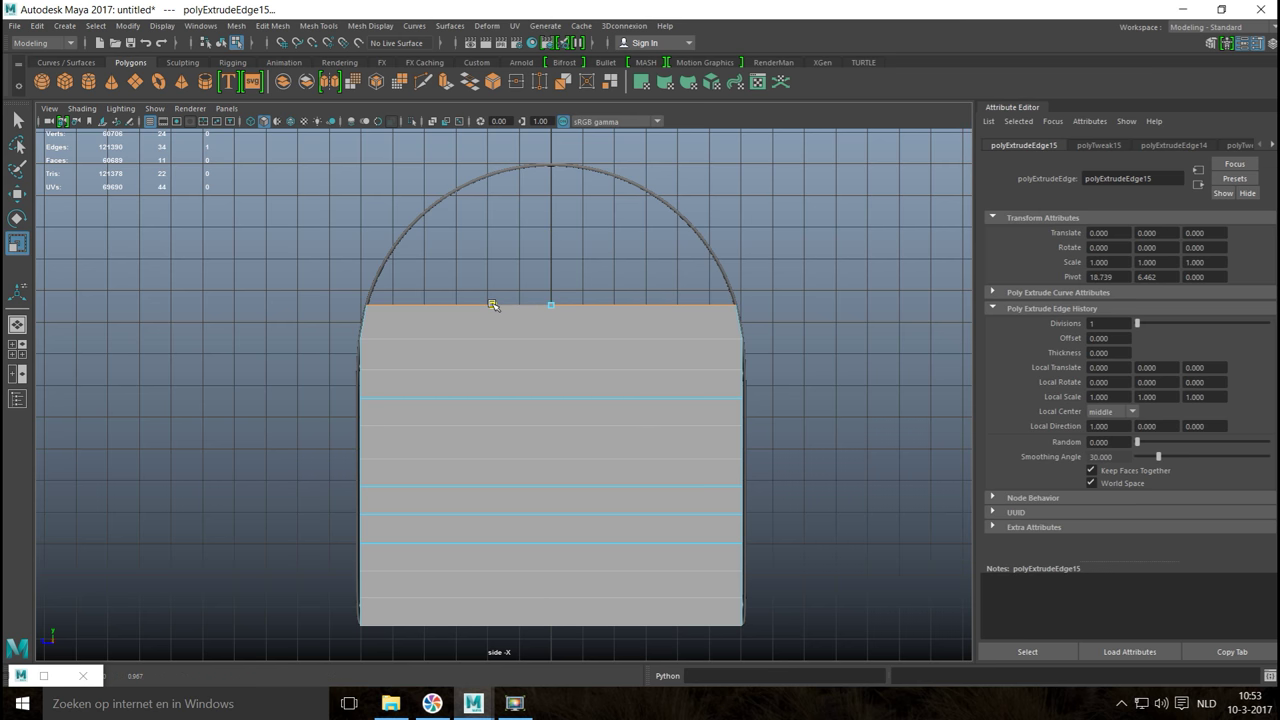
Step: Extrude the upper edge to a height of about 8.38 and narrow it by about 0.944 to follow the arch
{"action": "key", "text": "ctrl+e"}
{"action": "key", "text": "w"}
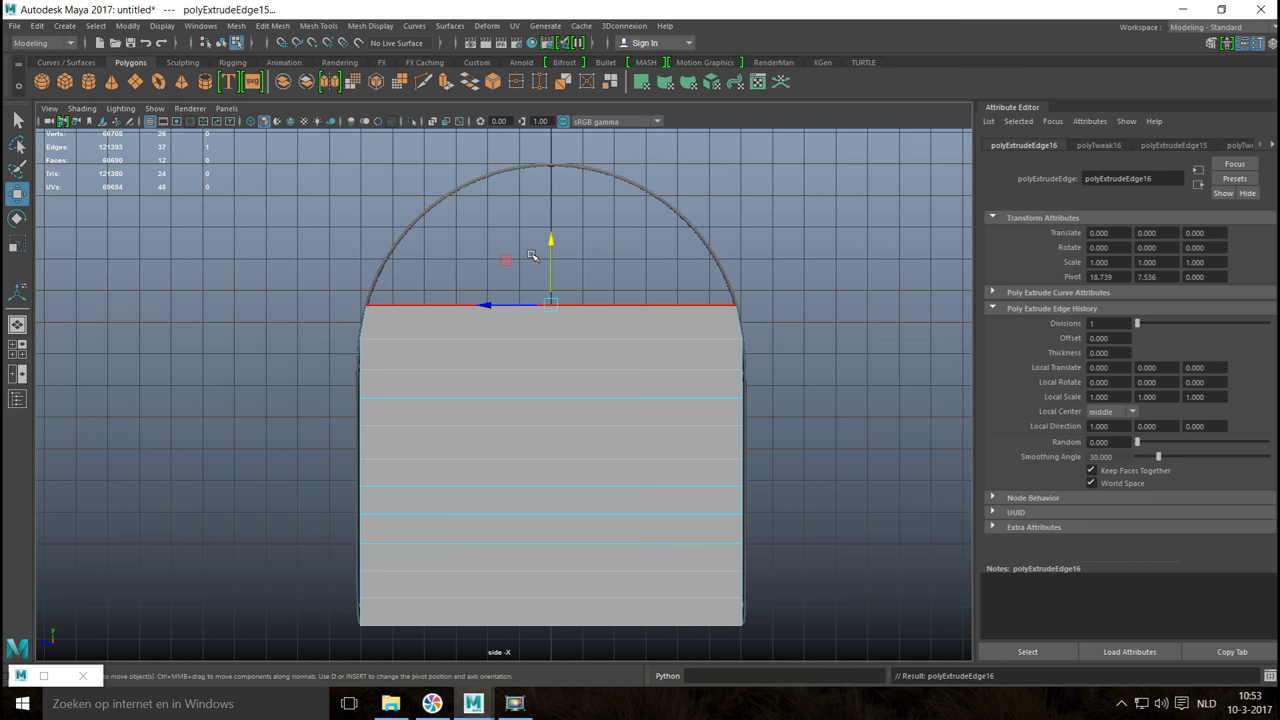
{"action": "left_click_drag", "start_coordinate": [550, 243], "coordinate": [557, 213]}
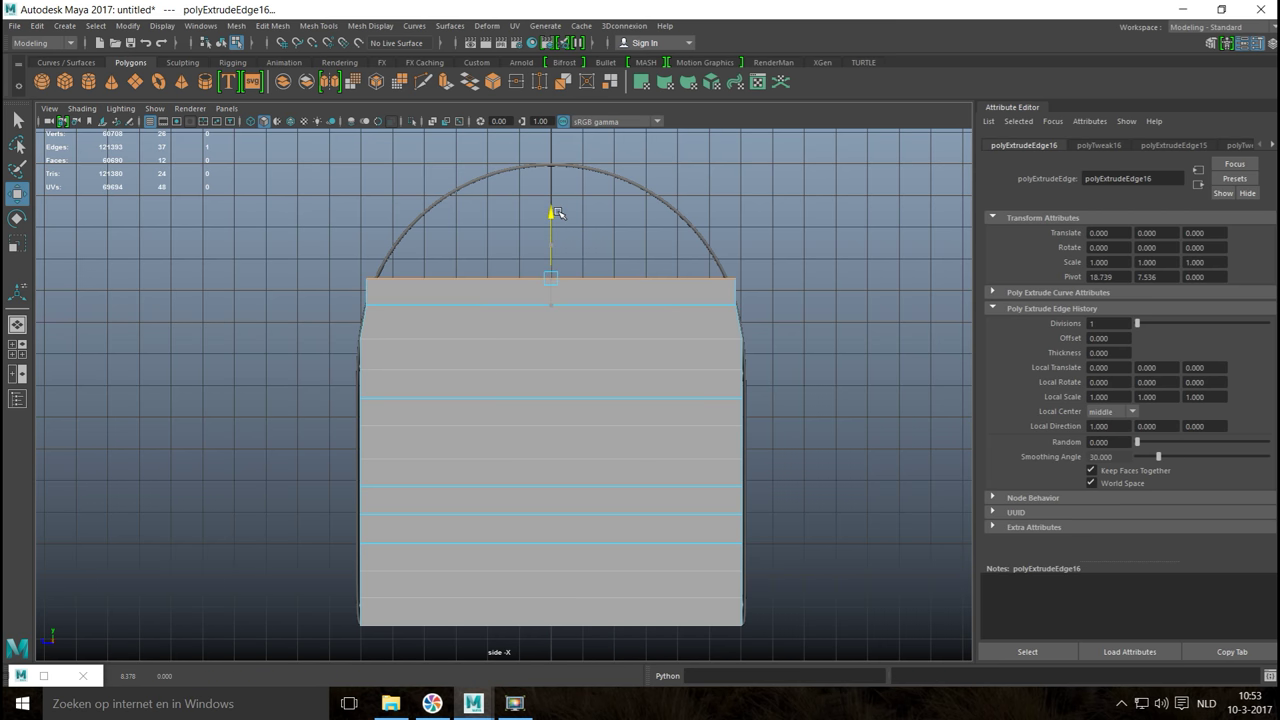
{"action": "key", "text": "r"}
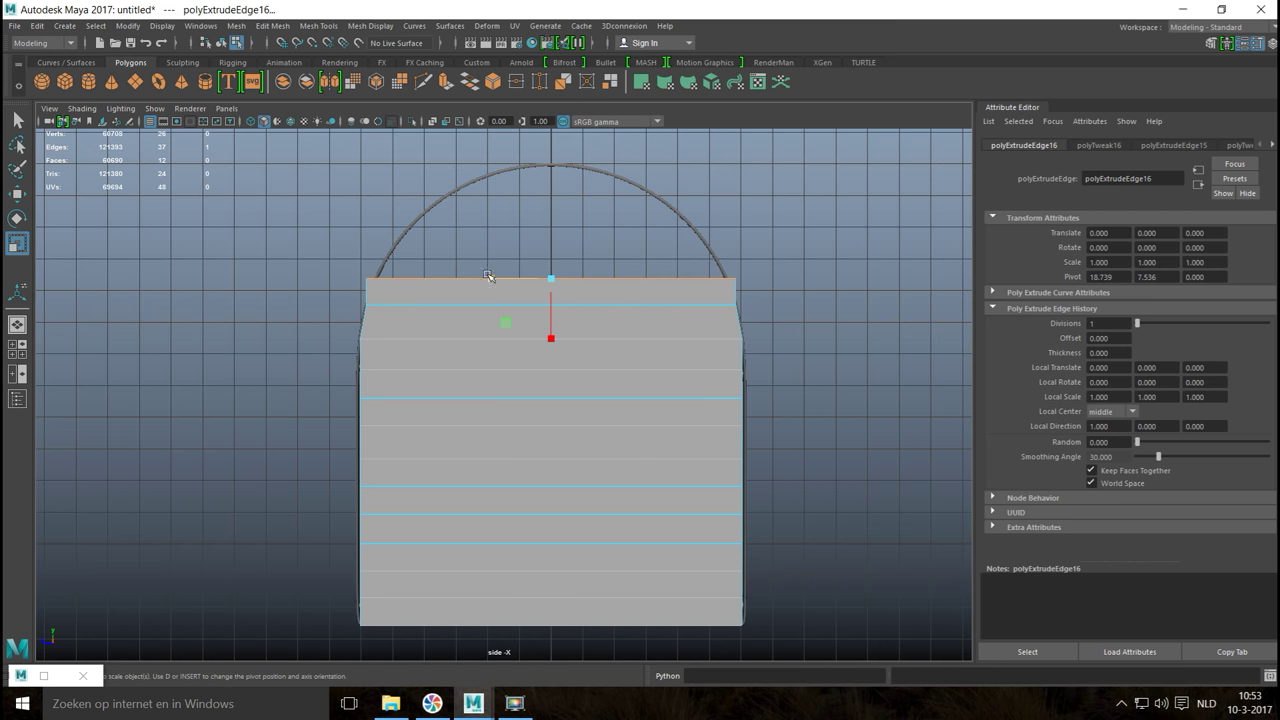
{"action": "left_click_drag", "start_coordinate": [488, 272], "coordinate": [491, 274]}
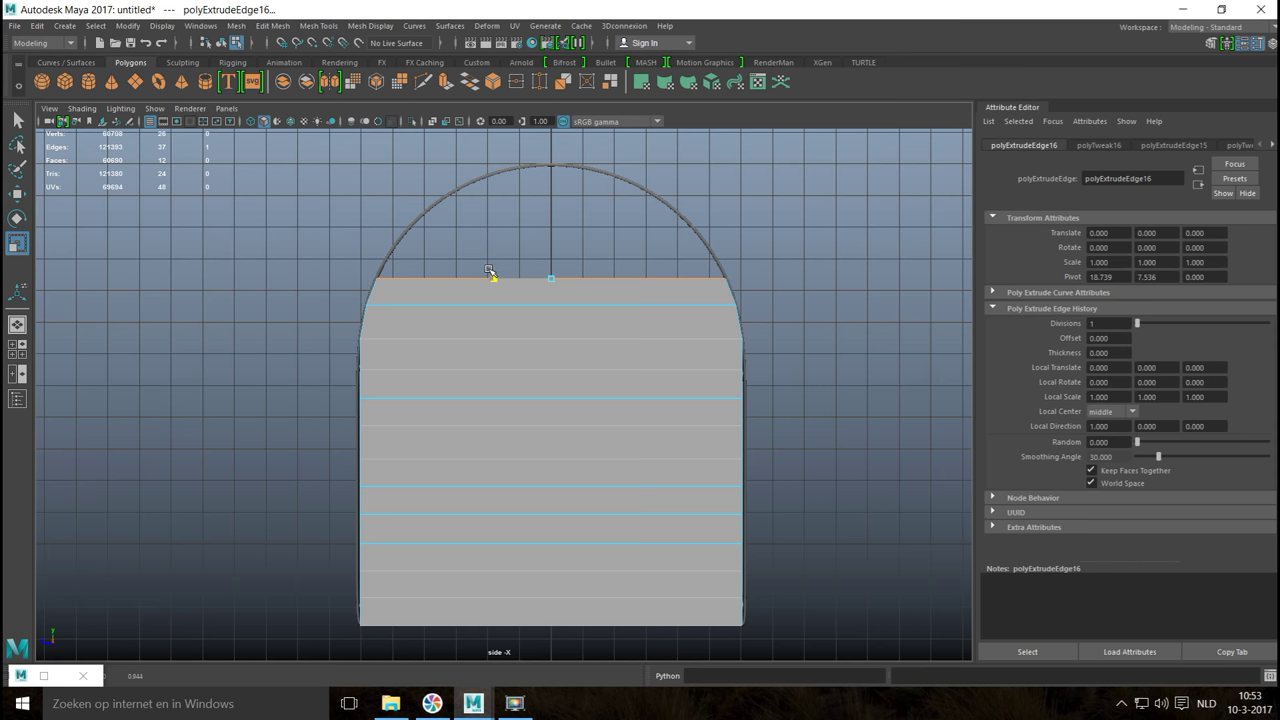
Step: Extrude the upper edge to a height of about 9.28 and narrow its ends to the arch outline
{"action": "key", "text": "ctrl+e"}
{"action": "key", "text": "w"}
{"action": "left_click_drag", "start_coordinate": [552, 212], "coordinate": [551, 184]}
{"action": "key", "text": "r"}
{"action": "middle_click_drag", "start_coordinate": [489, 248], "coordinate": [496, 250]}
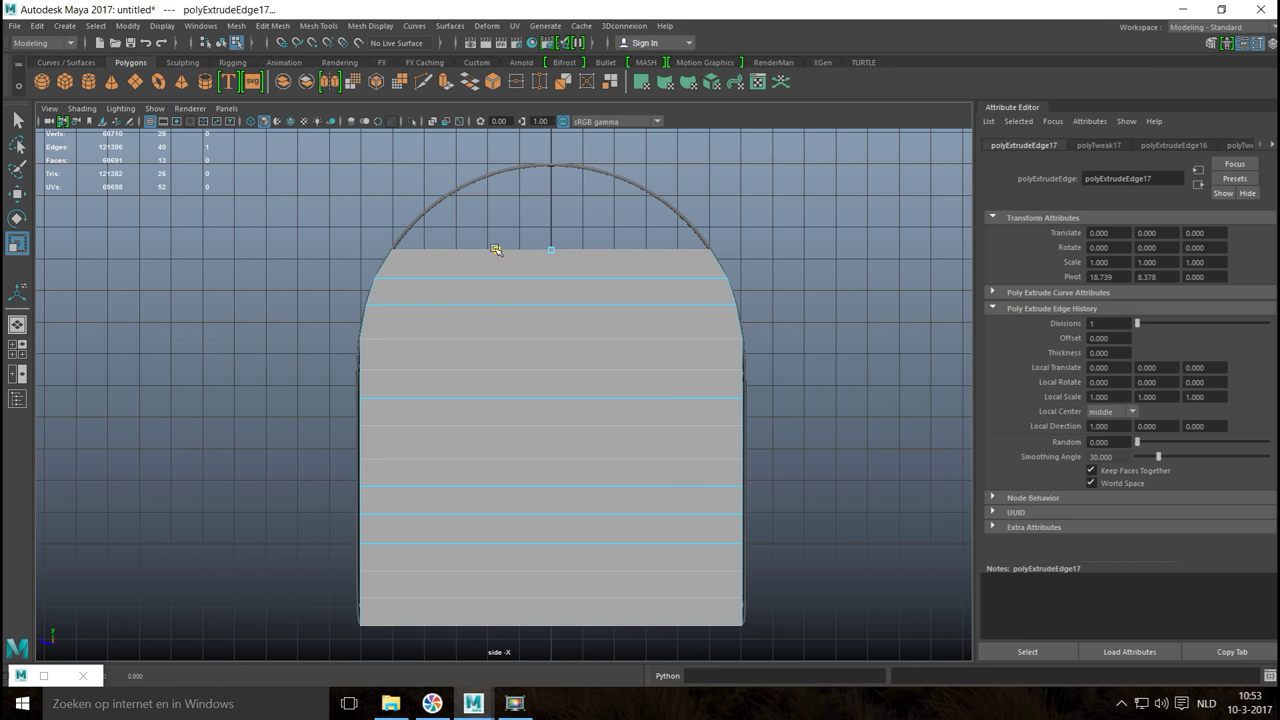
Step: Extrude the upper edge to a height of about 10.3 and scale its width to fit the arch outline
{"action": "key", "text": "ctrl+e"}
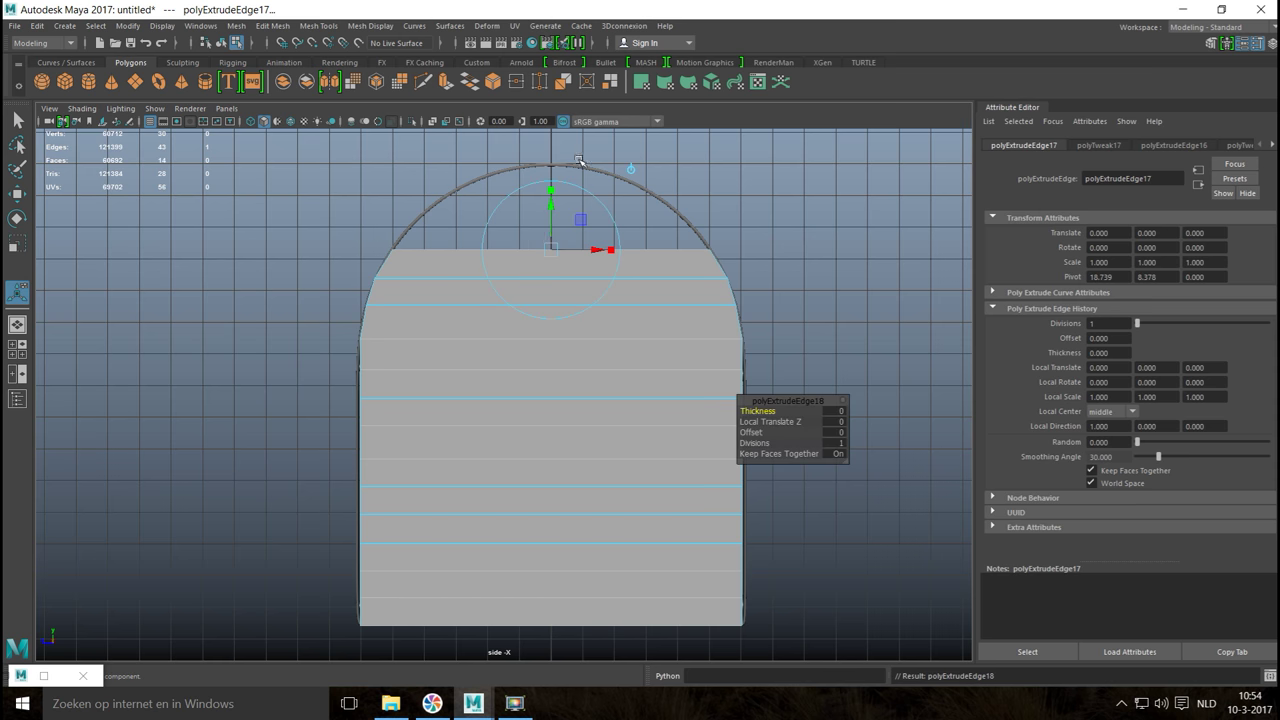
{"action": "key", "text": "w"}
{"action": "left_click_drag", "start_coordinate": [551, 182], "coordinate": [549, 148]}
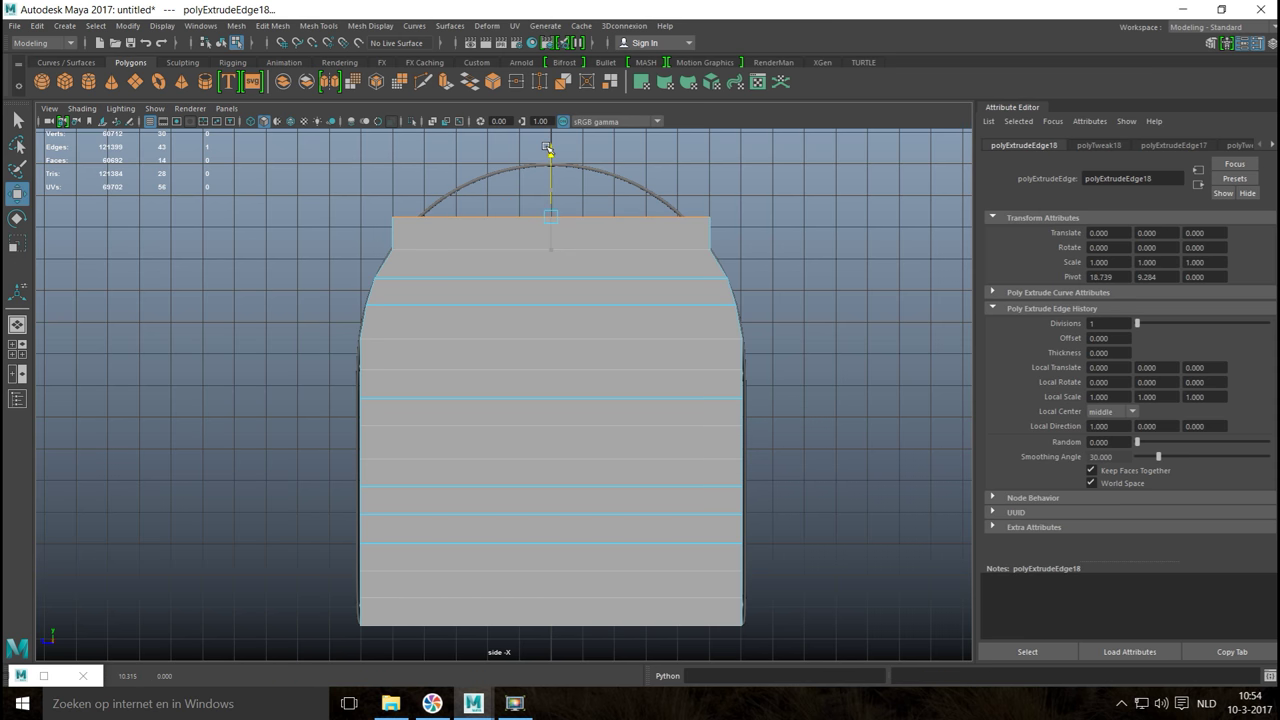
{"action": "key", "text": "r"}
{"action": "mouse_move", "coordinate": [491, 214]}
{"action": "middle_mouse_down"}
{"action": "mouse_move", "coordinate": [501, 218]}
{"action": "mouse_move", "coordinate": [489, 216]}
{"action": "middle_mouse_up"}
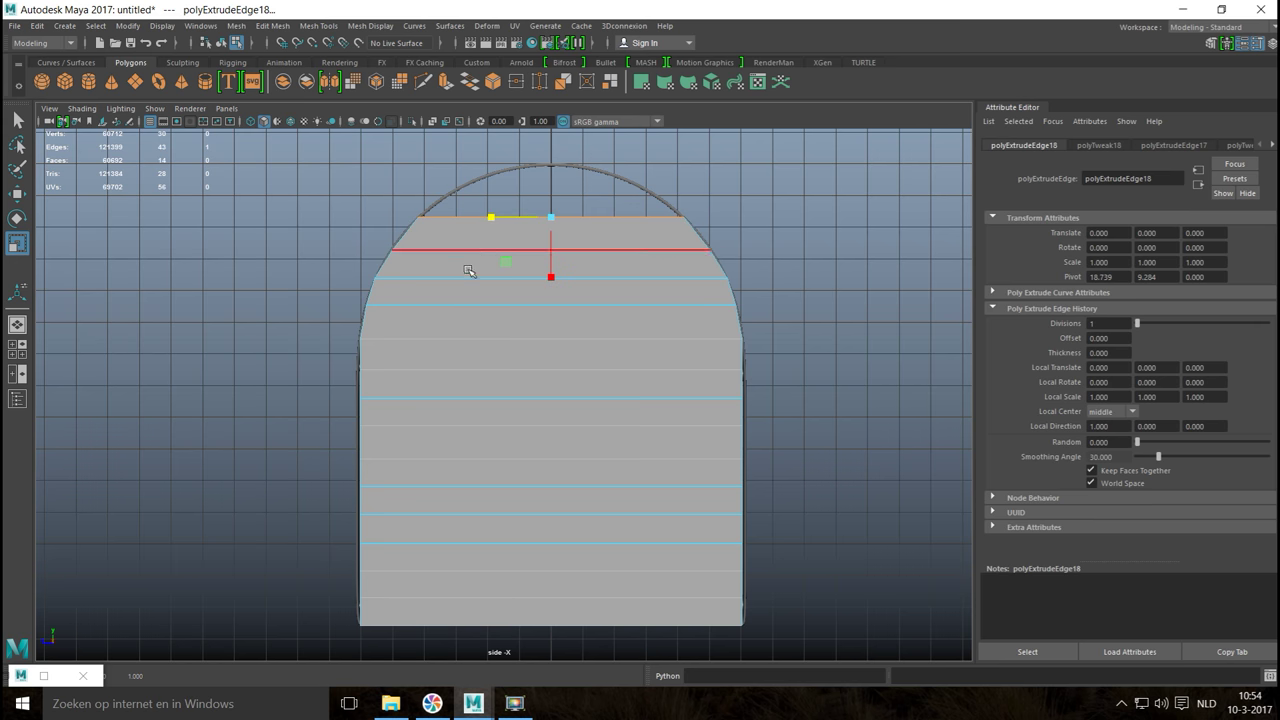
Step: Extrude the upper edge to a height of about 11.28 and narrow it until its ends meet the arch
{"action": "key", "text": "ctrl+e"}
{"action": "key", "text": "w"}
{"action": "left_click_drag", "start_coordinate": [553, 150], "coordinate": [557, 120]}
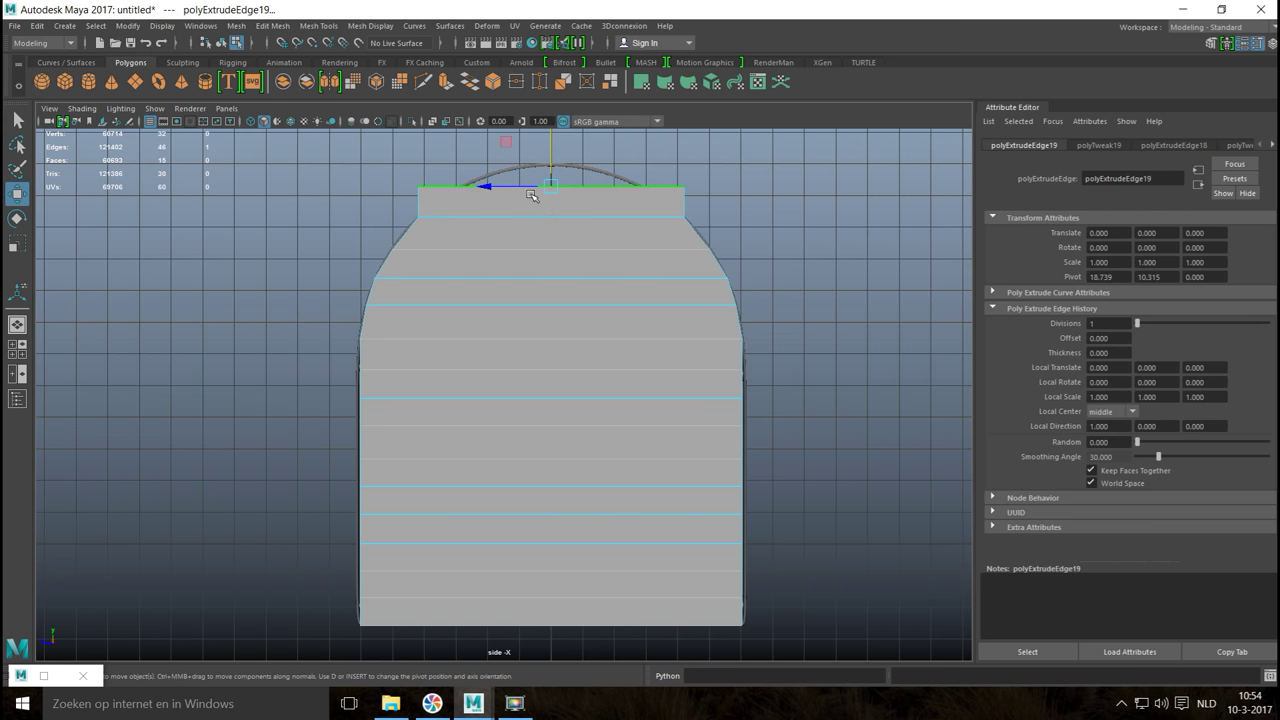
{"action": "key", "text": "r"}
{"action": "left_click_drag", "start_coordinate": [492, 188], "coordinate": [512, 192]}
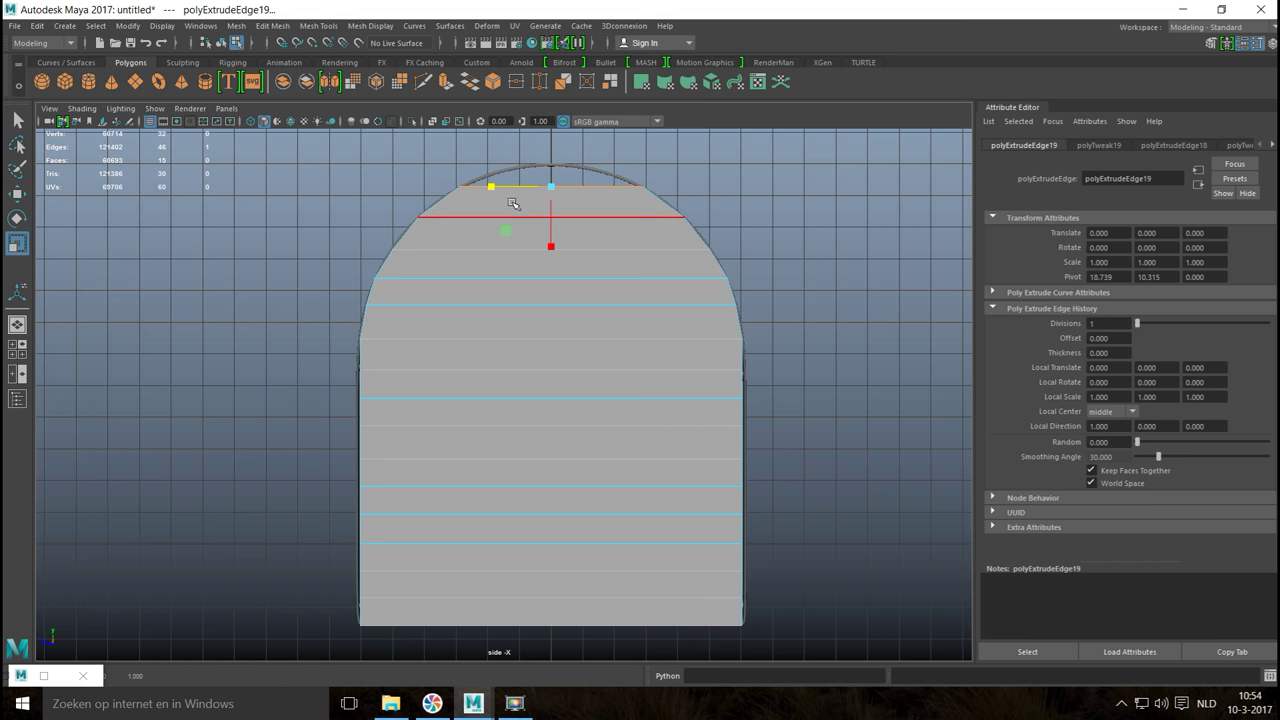
Step: Extrude a last segment up to the arch's crown and narrow its edge to a short cap matching the curve
{"action": "key", "text": "ctrl+e"}
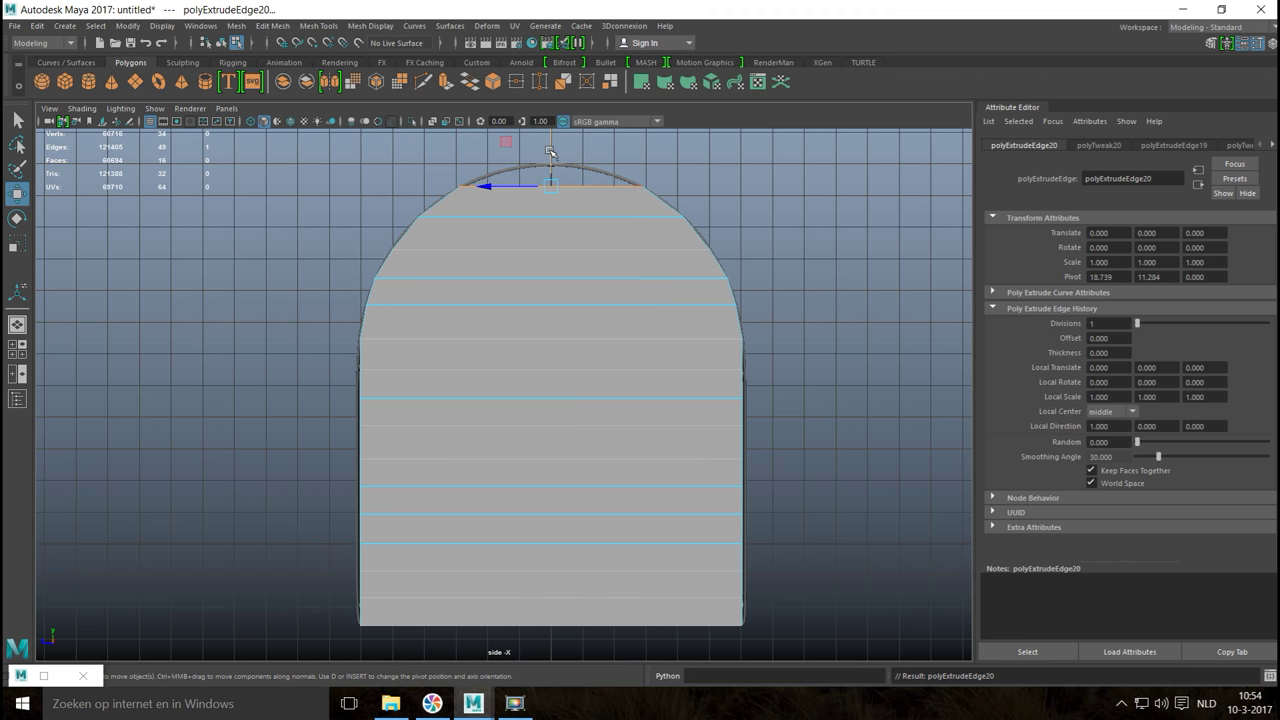
{"action": "left_click_drag", "start_coordinate": [550, 147], "coordinate": [550, 133]}
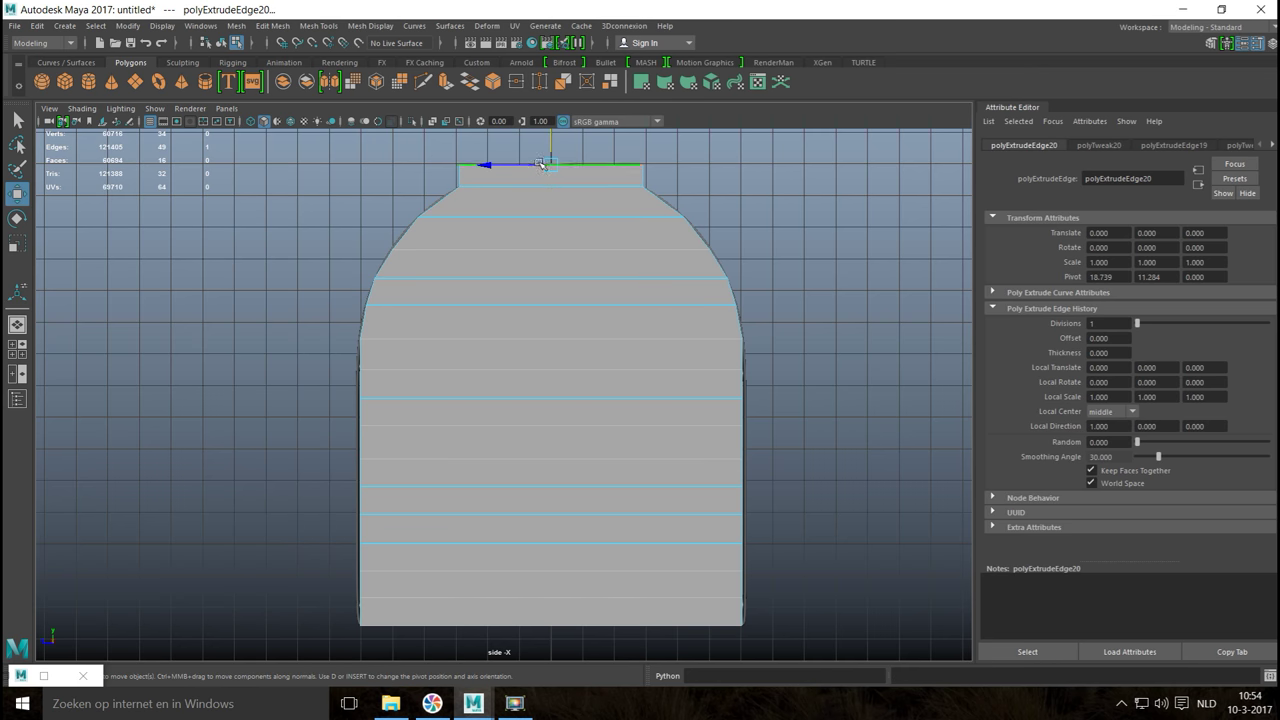
{"action": "key", "text": "r"}
{"action": "left_click_drag", "start_coordinate": [486, 164], "coordinate": [534, 167]}
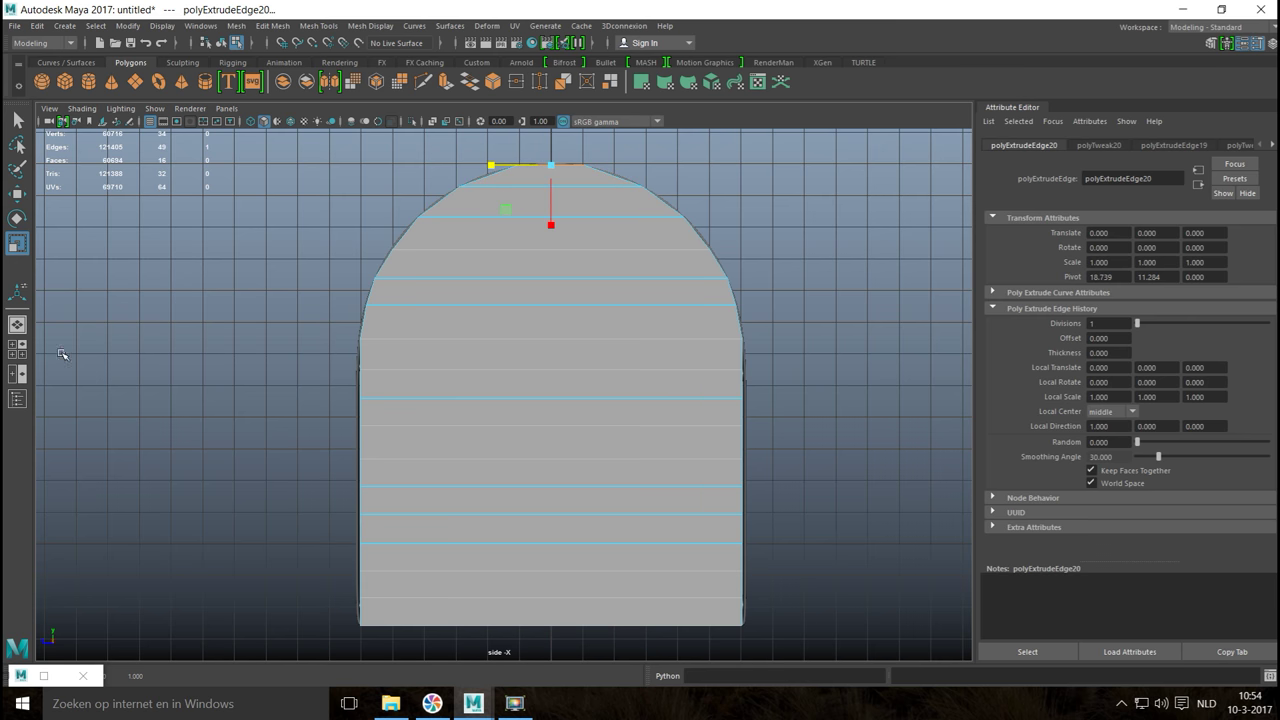
Step: In the perspective view, return the arched panel to object mode and move it along X close to the tunnel's open end
{"action": "left_click", "coordinate": [18, 350]}
{"action": "key", "text": "space"}
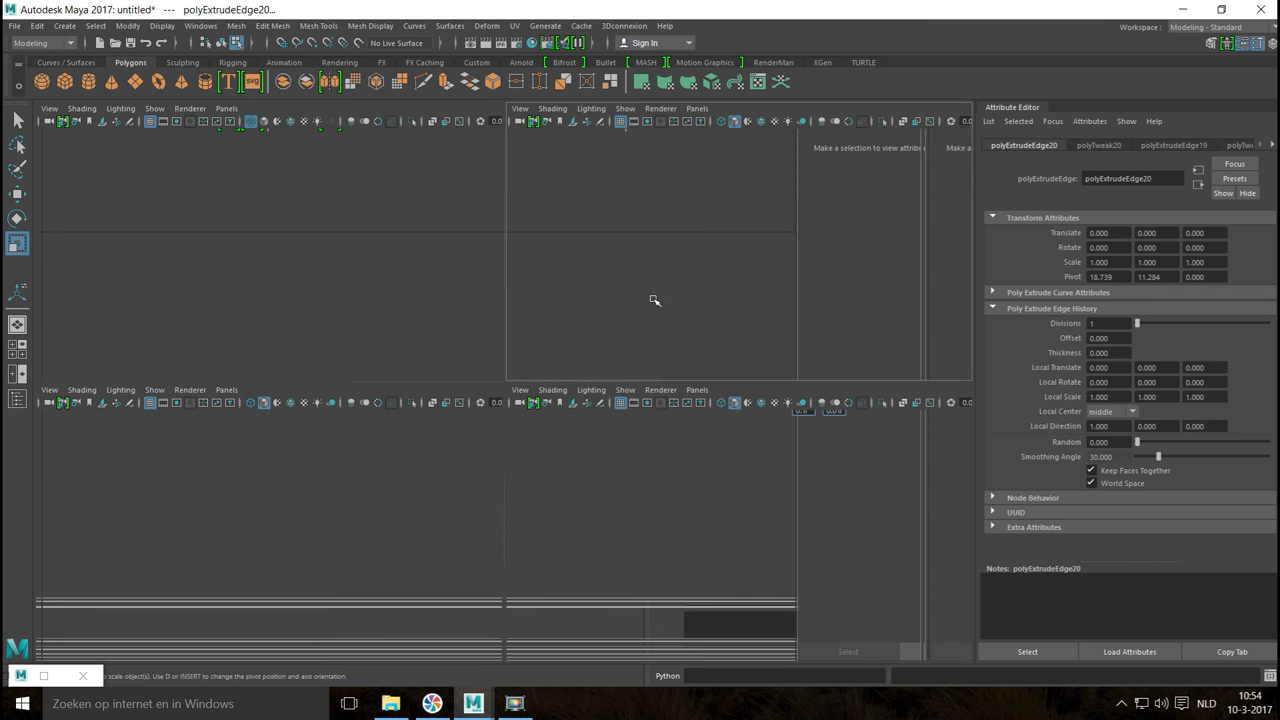
{"action": "left_click_drag", "start_coordinate": [526, 372], "coordinate": [650, 411], "text": "alt"}
{"action": "right_click_drag", "start_coordinate": [676, 352], "coordinate": [740, 306]}
{"action": "left_click_drag", "start_coordinate": [659, 419], "coordinate": [640, 445], "text": "alt"}
{"action": "key", "text": "w"}
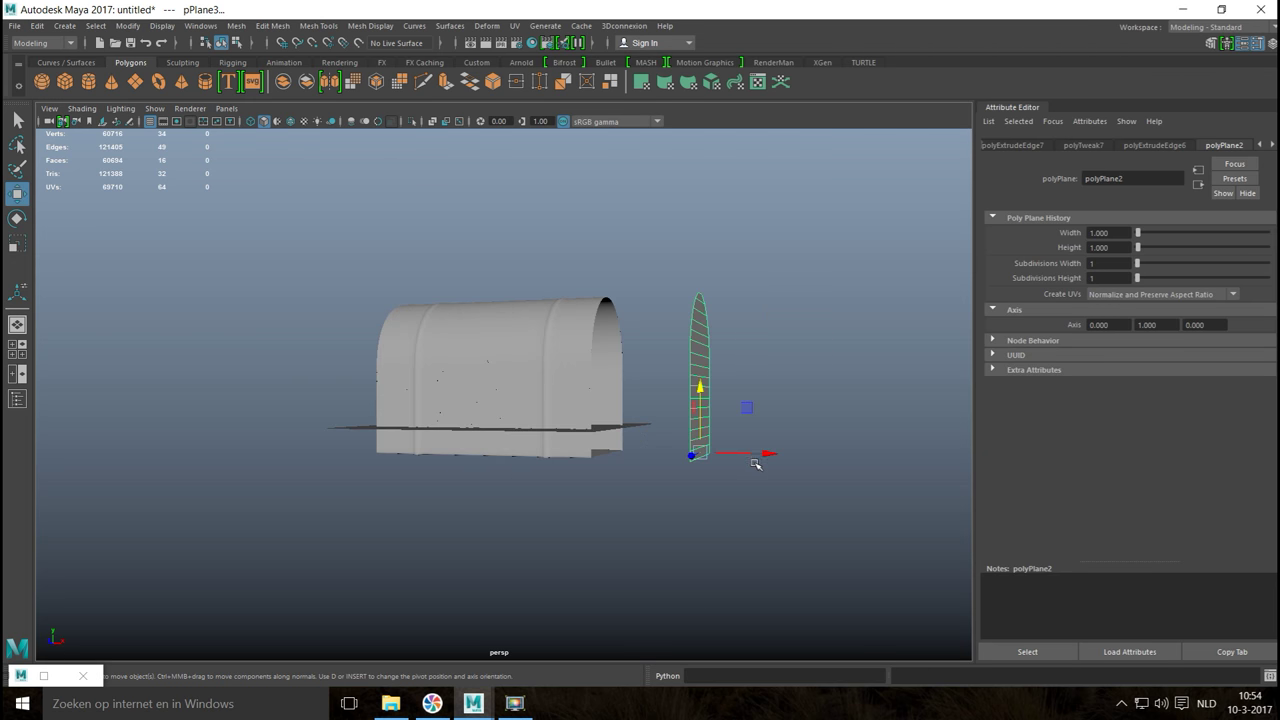
{"action": "left_click_drag", "start_coordinate": [762, 453], "coordinate": [640, 506]}
{"action": "left_click_drag", "start_coordinate": [609, 457], "coordinate": [553, 541], "text": "alt"}
{"action": "left_click_drag", "start_coordinate": [565, 597], "coordinate": [614, 566]}
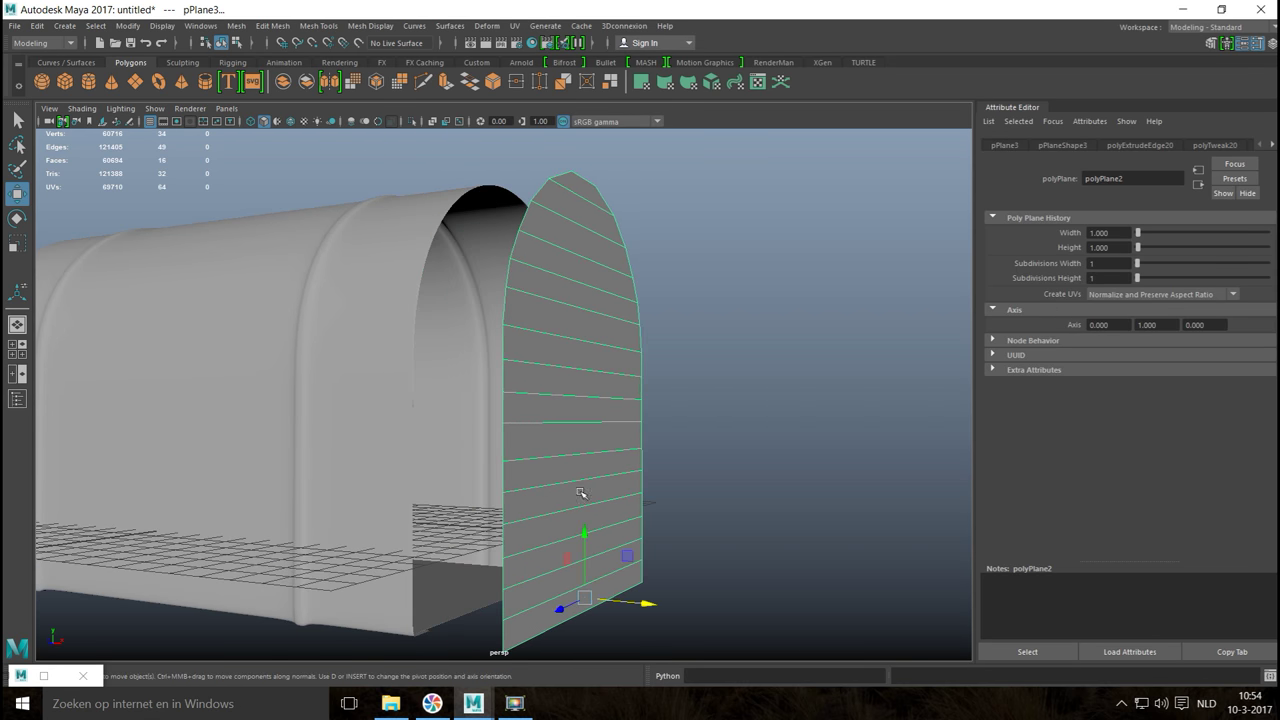
Step: Select all outer border edges of the arched end panel and extrude them about 0.74 along X toward the tunnel
{"action": "right_click_drag", "start_coordinate": [497, 340], "coordinate": [540, 302]}
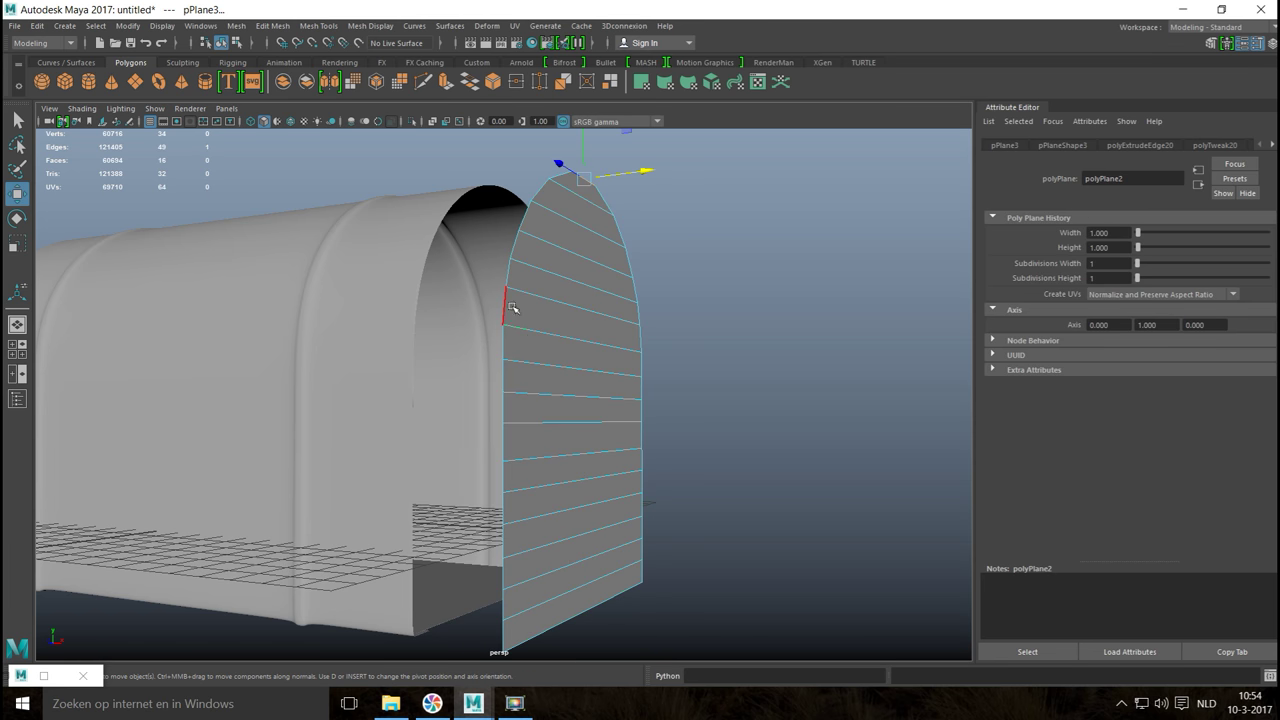
{"action": "left_click", "coordinate": [506, 318]}
{"action": "left_click_drag", "start_coordinate": [510, 404], "coordinate": [540, 474], "text": "alt"}
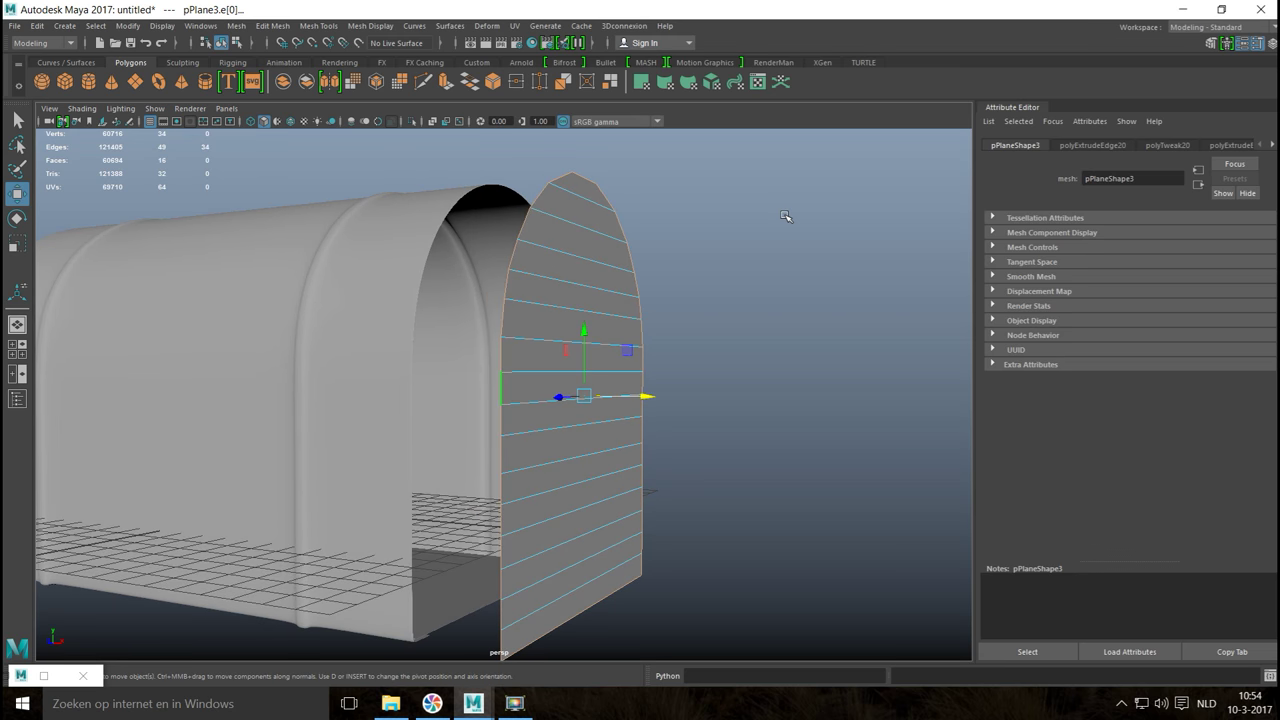
{"action": "key", "text": "ctrl+e"}
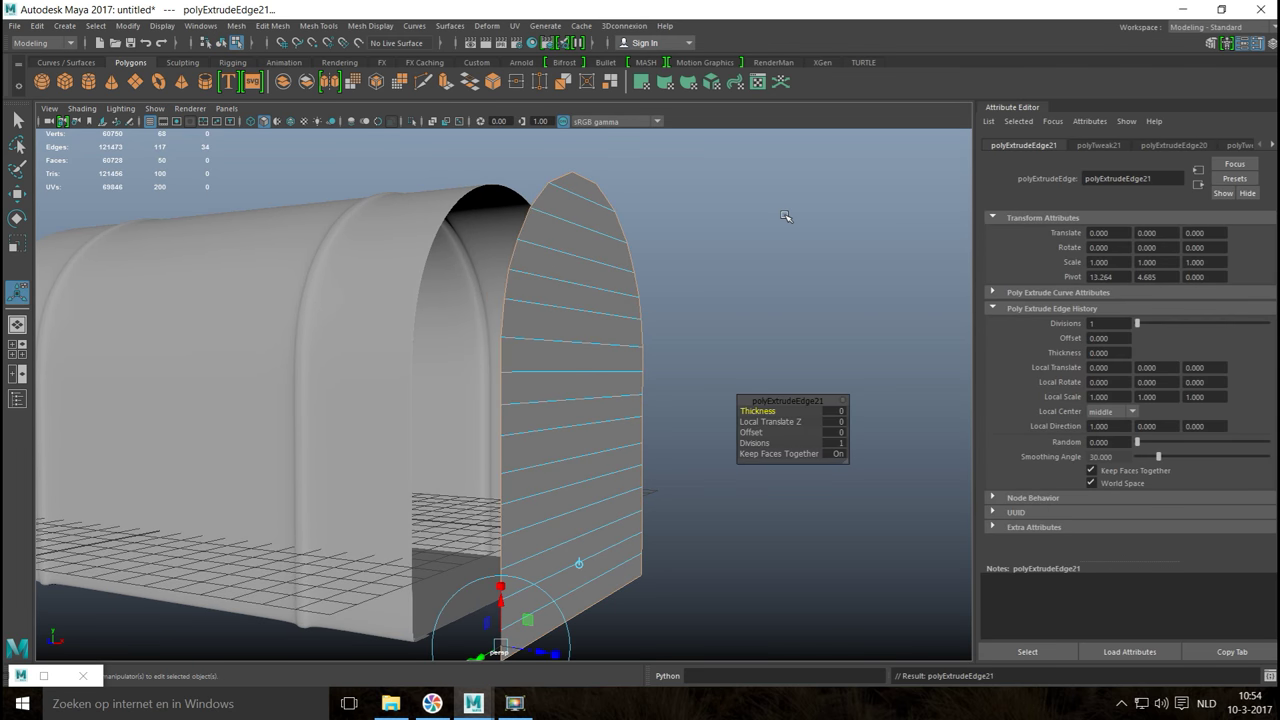
{"action": "key", "text": "w"}
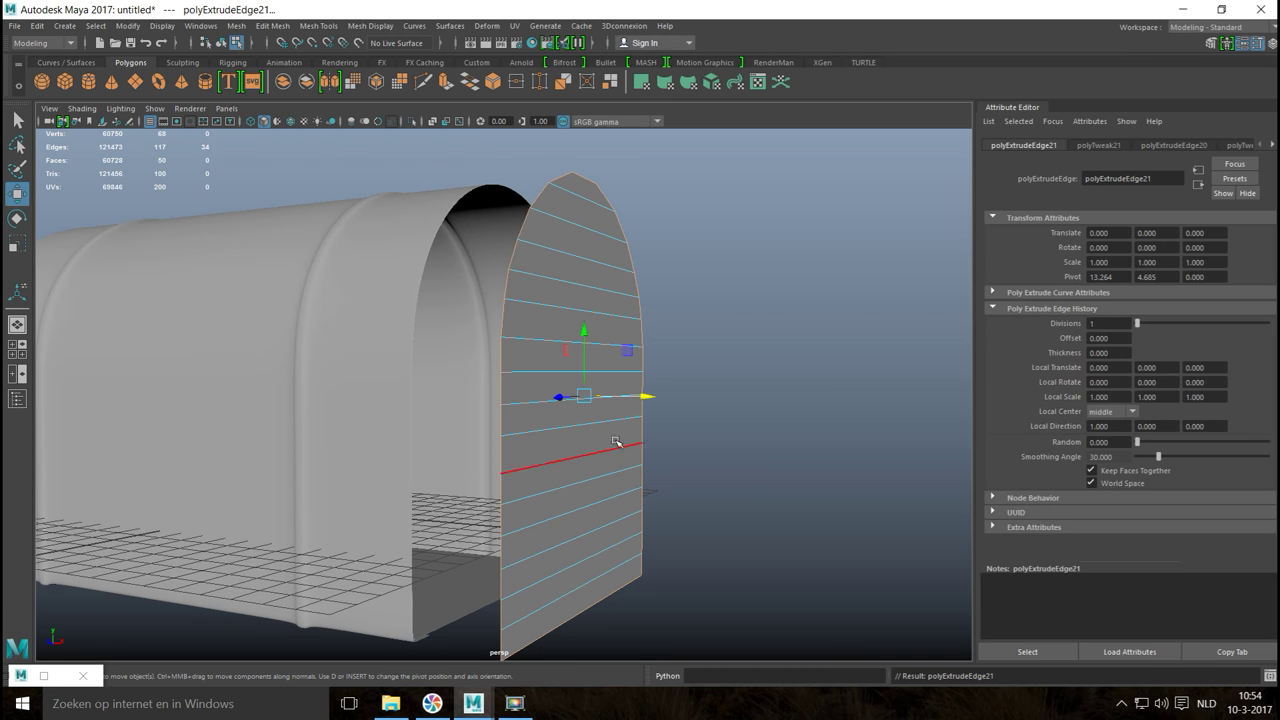
{"action": "left_click_drag", "start_coordinate": [647, 398], "coordinate": [627, 410]}
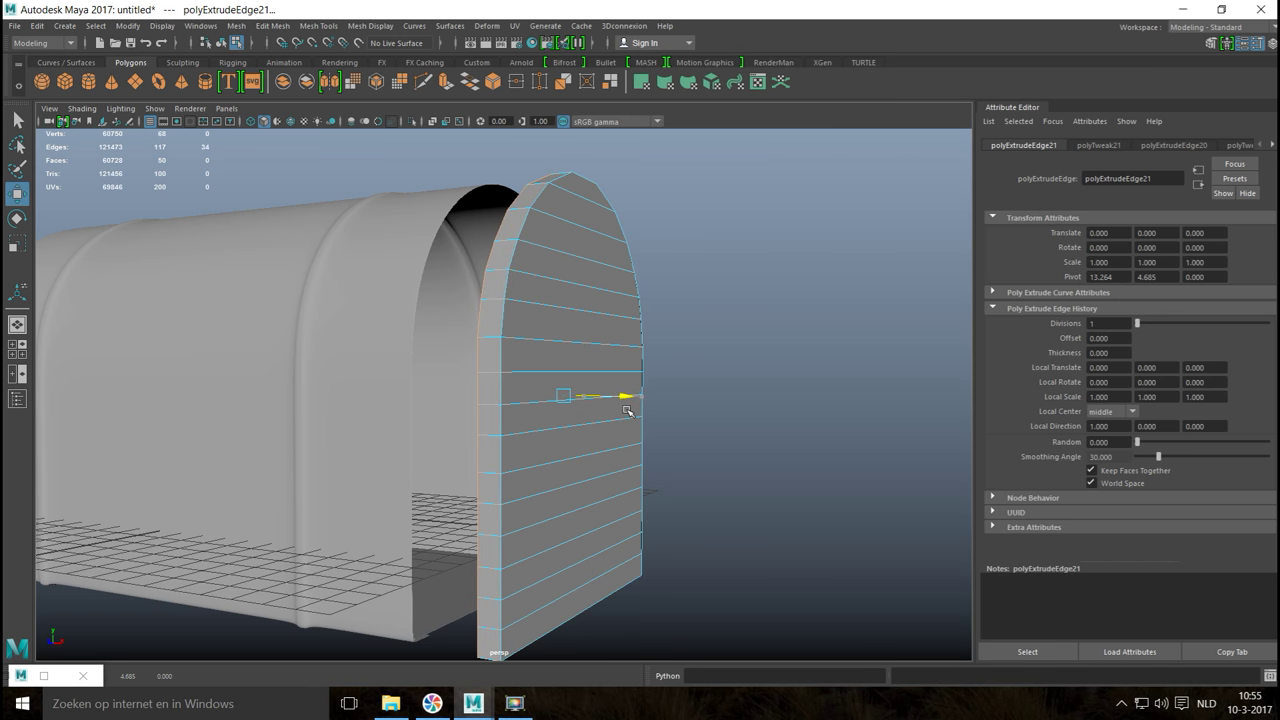
{"action": "left_click_drag", "start_coordinate": [627, 410], "coordinate": [628, 411]}
Step: Extrude the panel's tunnel-side rim slightly inward, and extrude it again about 0.03 along X toward the tunnel
{"action": "key", "text": "ctrl+e"}
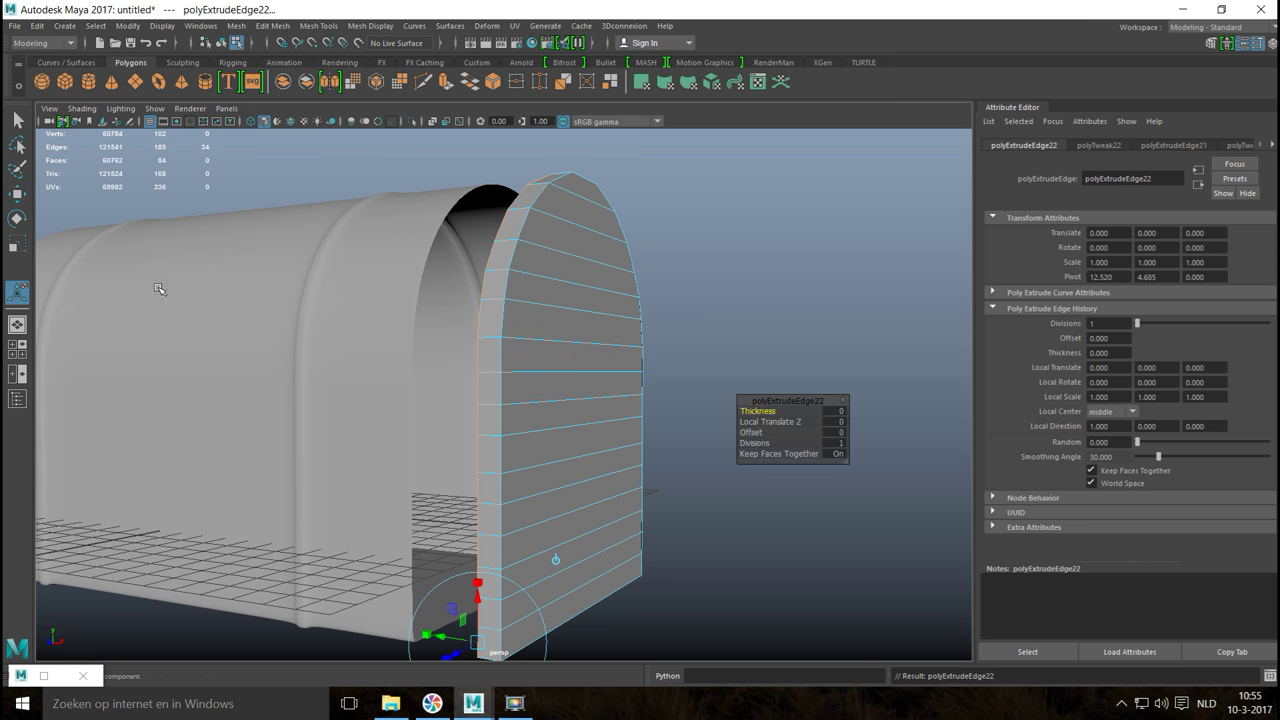
{"action": "key", "text": "r"}
{"action": "left_click_drag", "start_coordinate": [570, 397], "coordinate": [566, 396]}
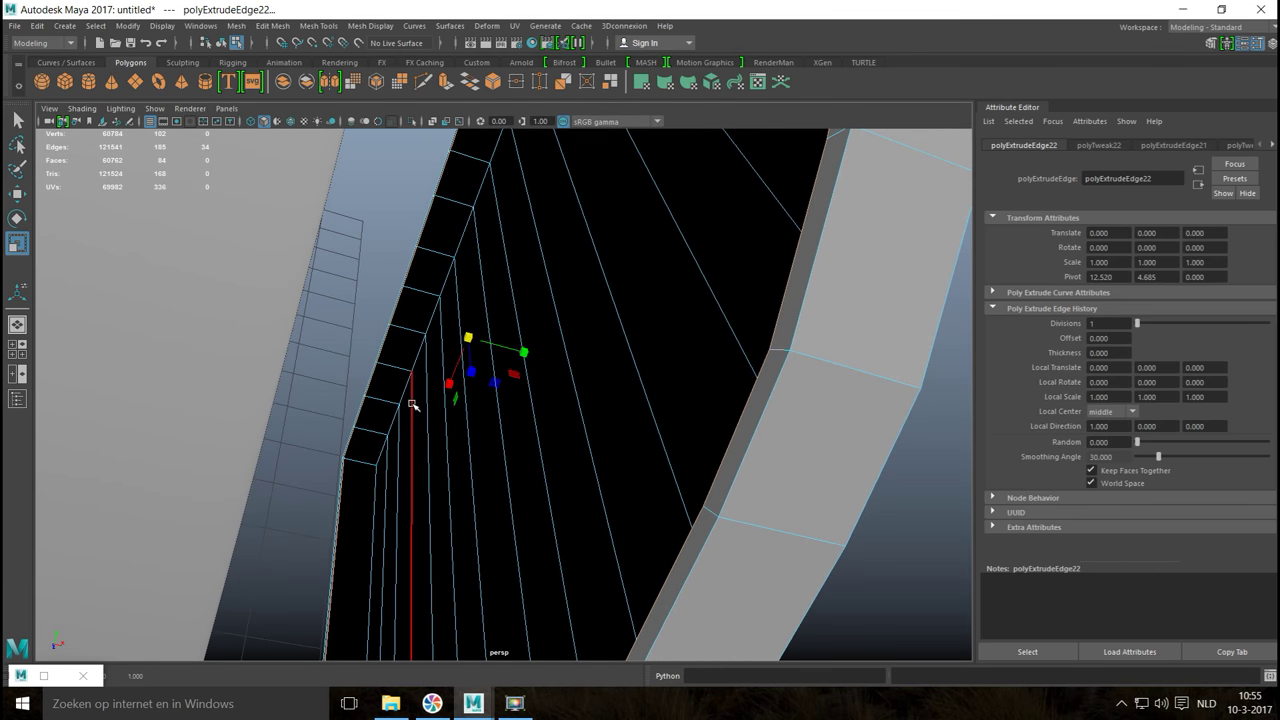
{"action": "left_click_drag", "start_coordinate": [469, 341], "coordinate": [481, 342]}
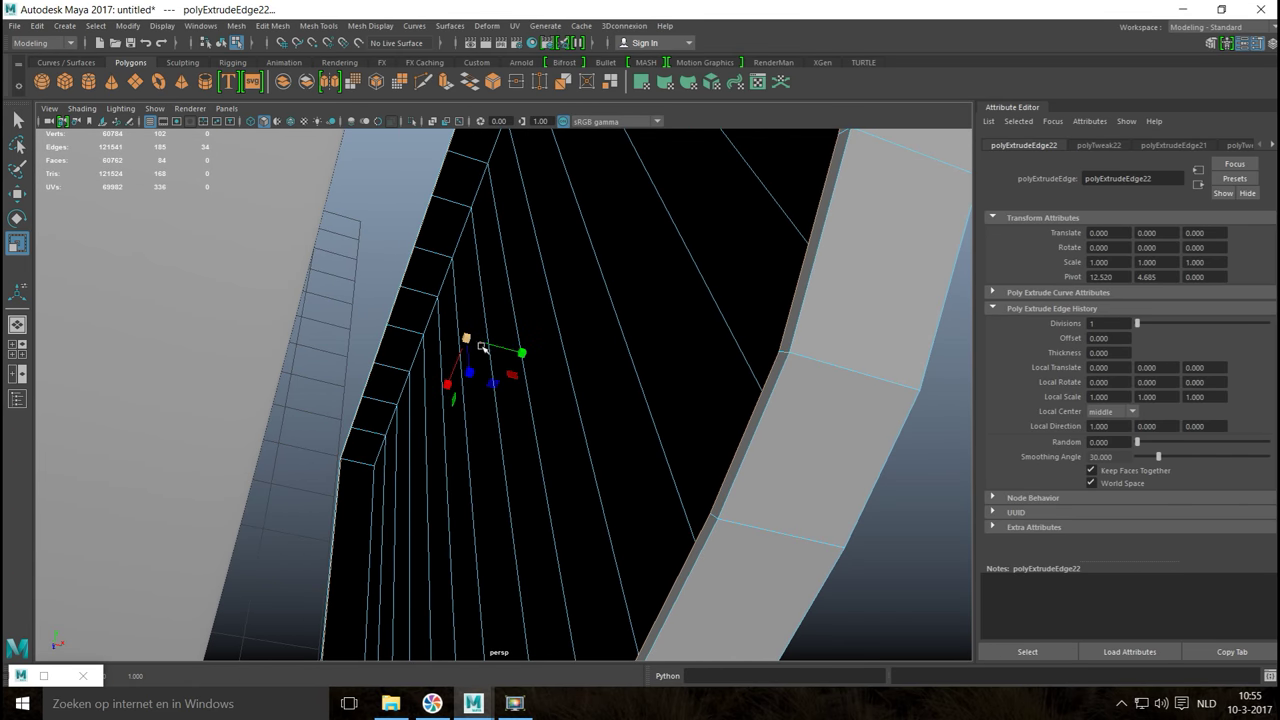
{"action": "key", "text": "ctrl+e"}
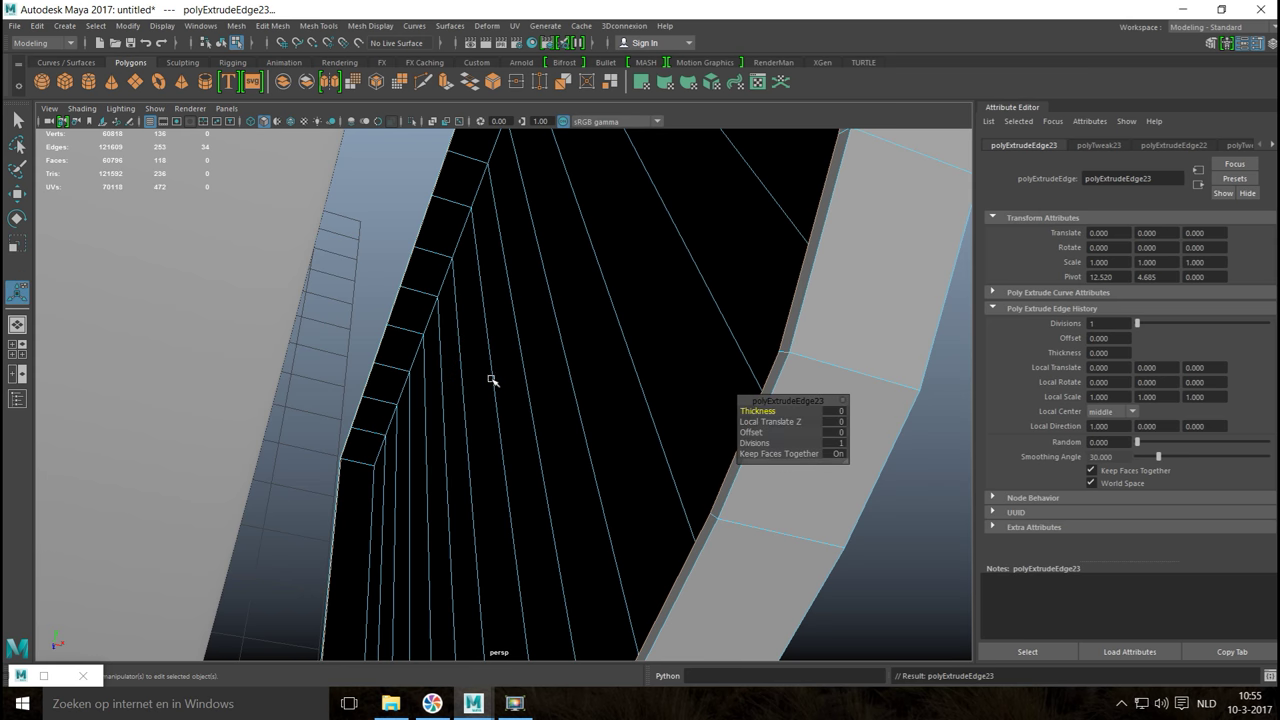
{"action": "key", "text": "w"}
{"action": "left_click_drag", "start_coordinate": [527, 357], "coordinate": [526, 358]}
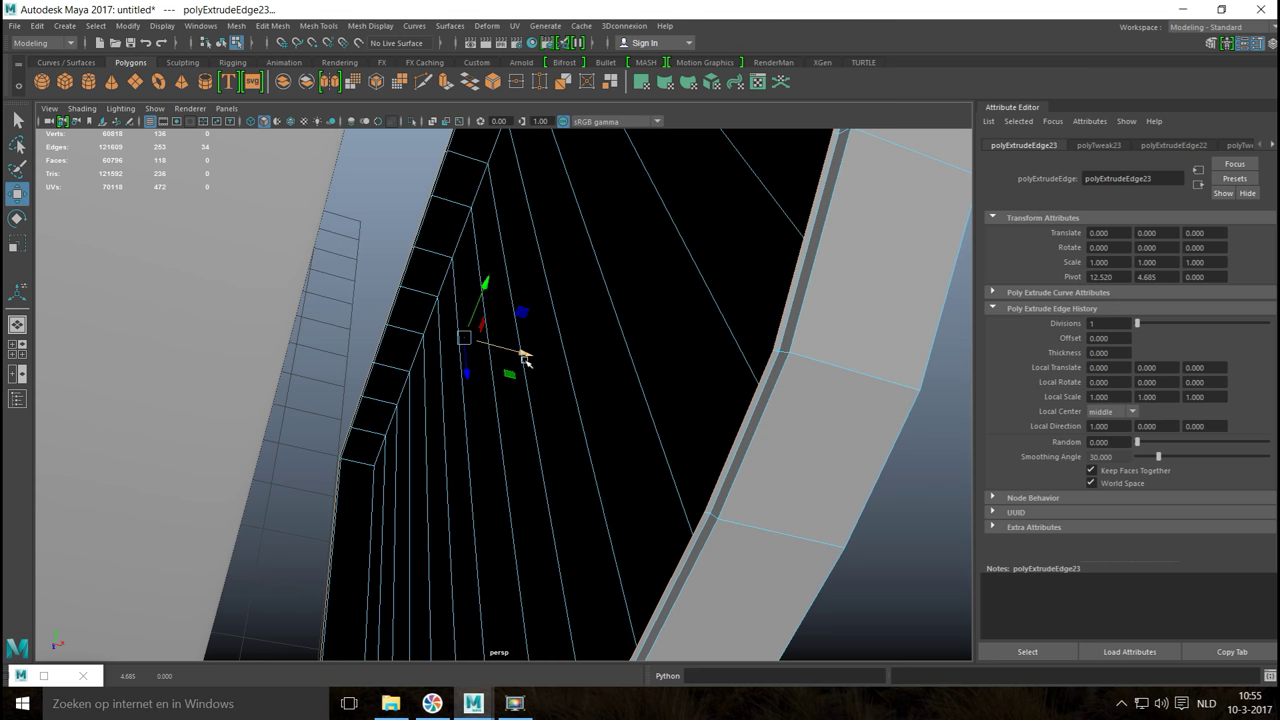
Step: Extrude the rim edges once more and scale them slightly outward, fitting them to the tunnel outline in the wireframe side view
{"action": "key", "text": "ctrl+e"}
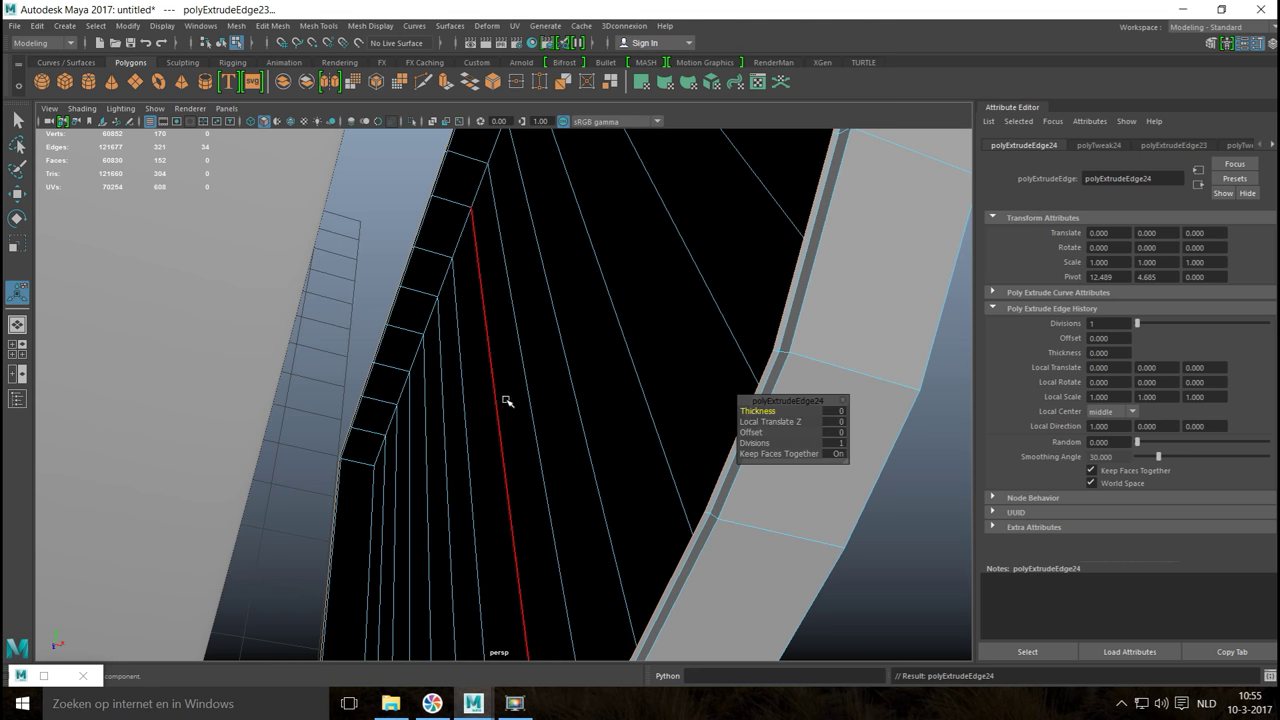
{"action": "key", "text": "r"}
{"action": "left_click_drag", "start_coordinate": [470, 344], "coordinate": [478, 340]}
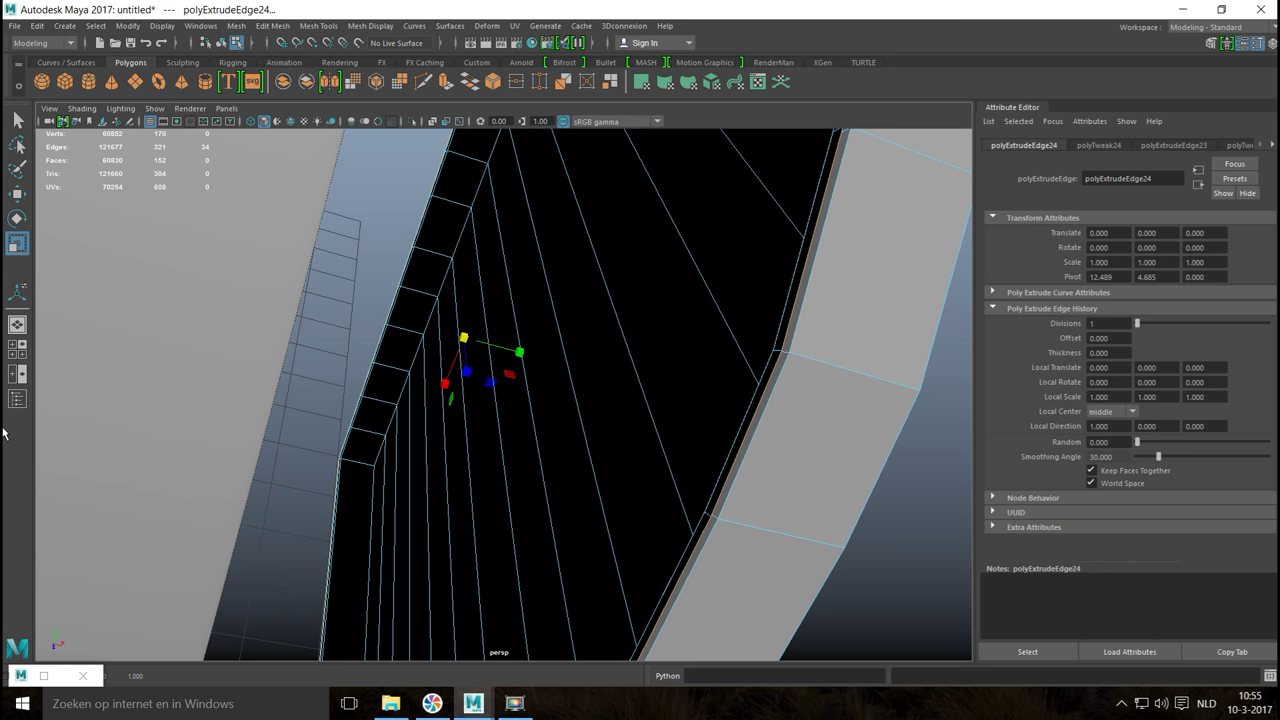
{"action": "left_click", "coordinate": [17, 349]}
{"action": "key", "text": "space"}
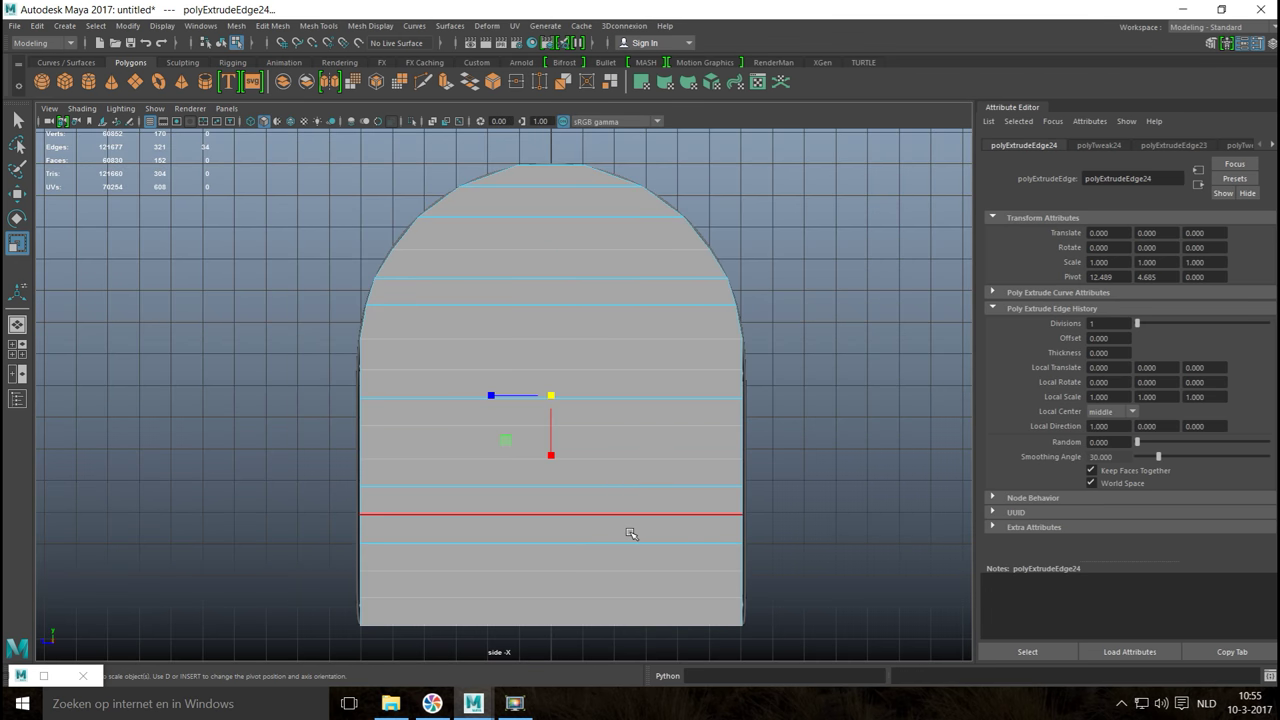
{"action": "key", "text": "4"}
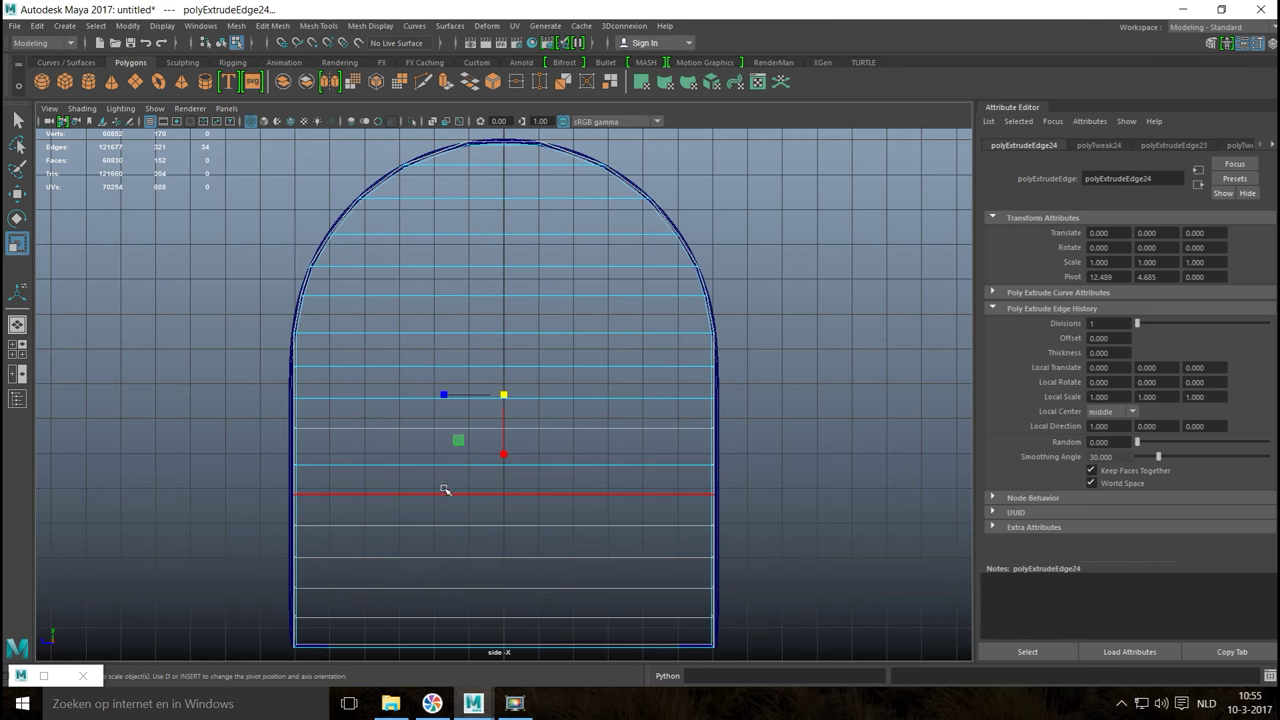
{"action": "scroll", "coordinate": [434, 476], "scroll_direction": "up", "scroll_amount": 4}
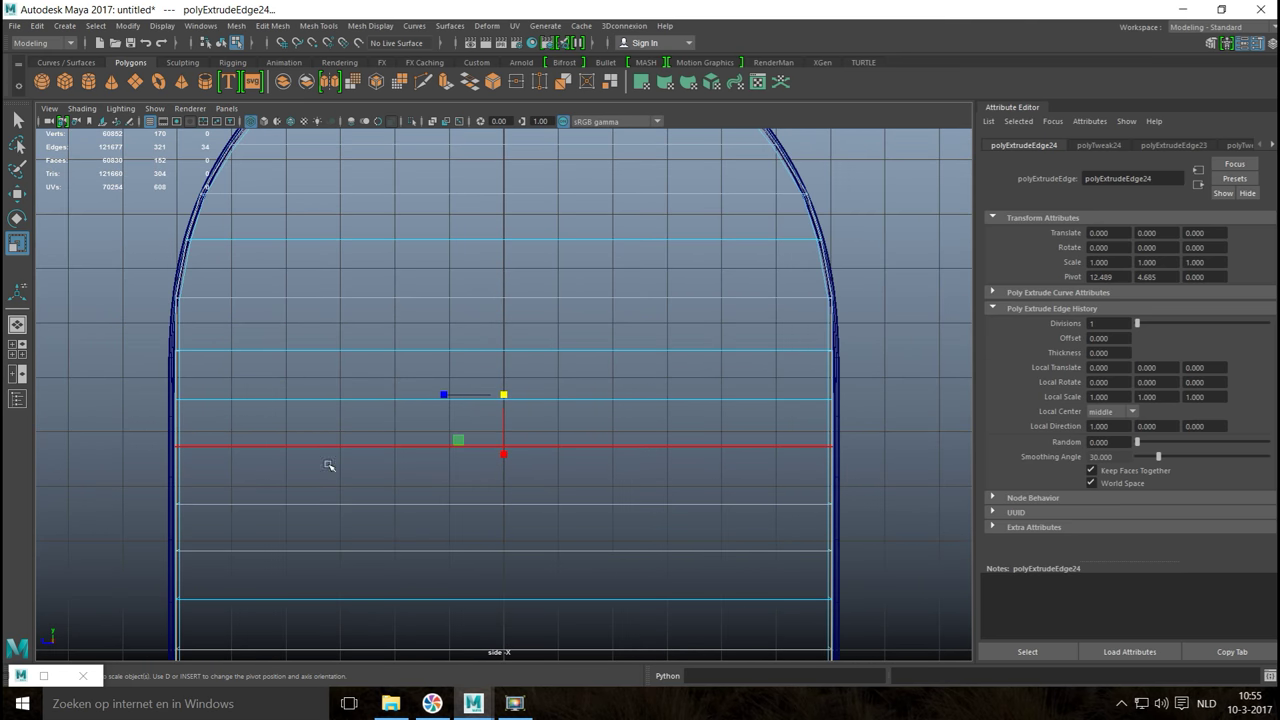
{"action": "scroll", "coordinate": [354, 466], "scroll_direction": "up", "scroll_amount": 5}
{"action": "scroll", "coordinate": [526, 486], "scroll_direction": "up", "scroll_amount": 2}
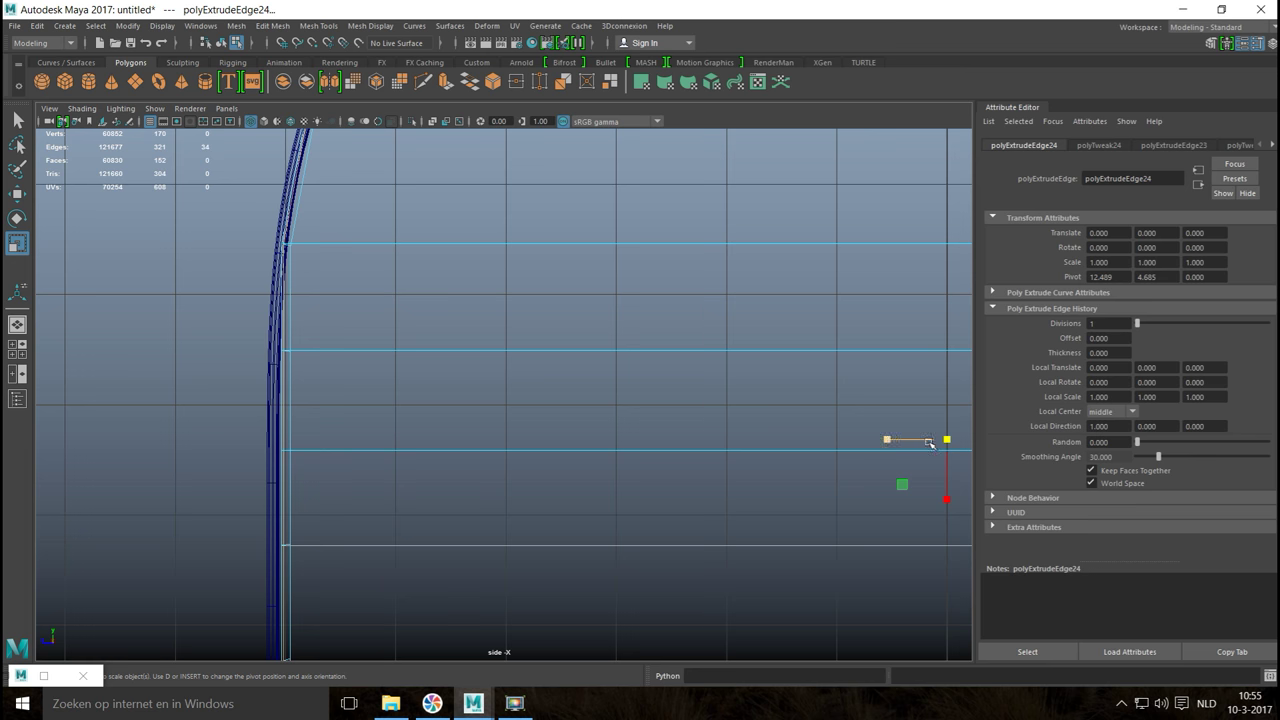
{"action": "left_click_drag", "start_coordinate": [950, 441], "coordinate": [948, 452]}
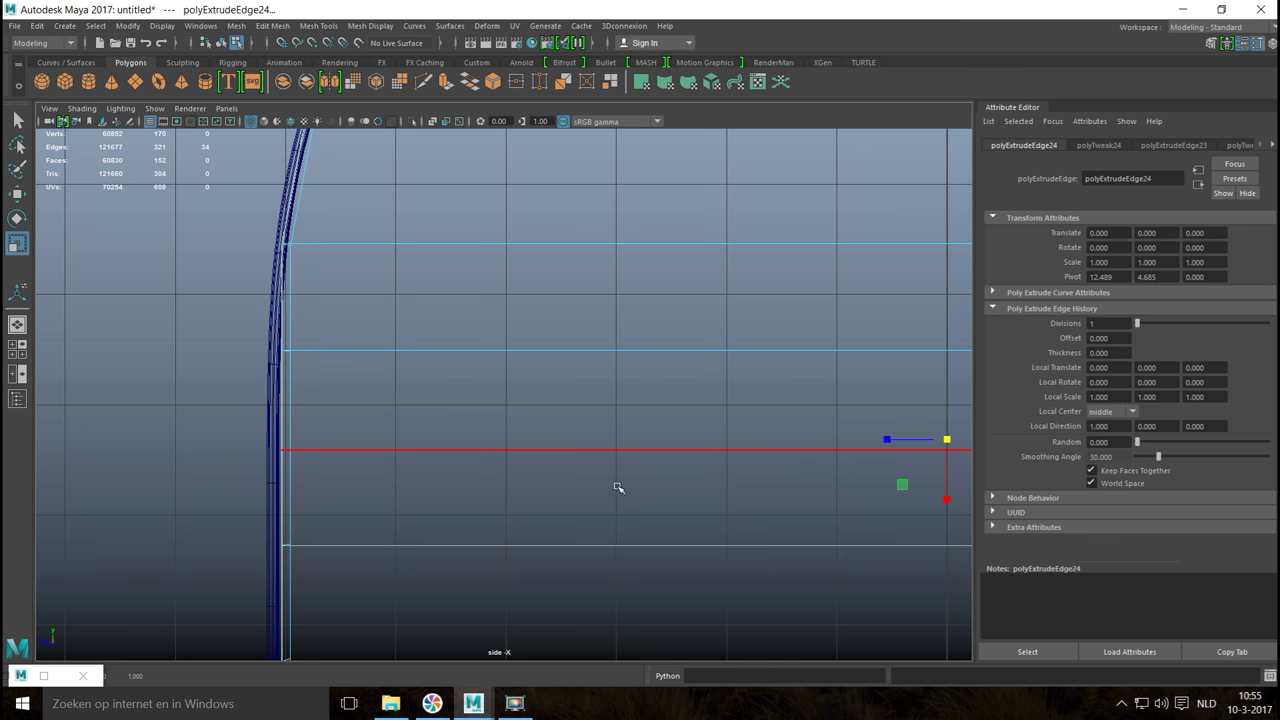
Step: In the perspective view, extrude the rim edges a short distance along X toward the tunnel to form a thin lip
{"action": "left_click", "coordinate": [18, 352]}
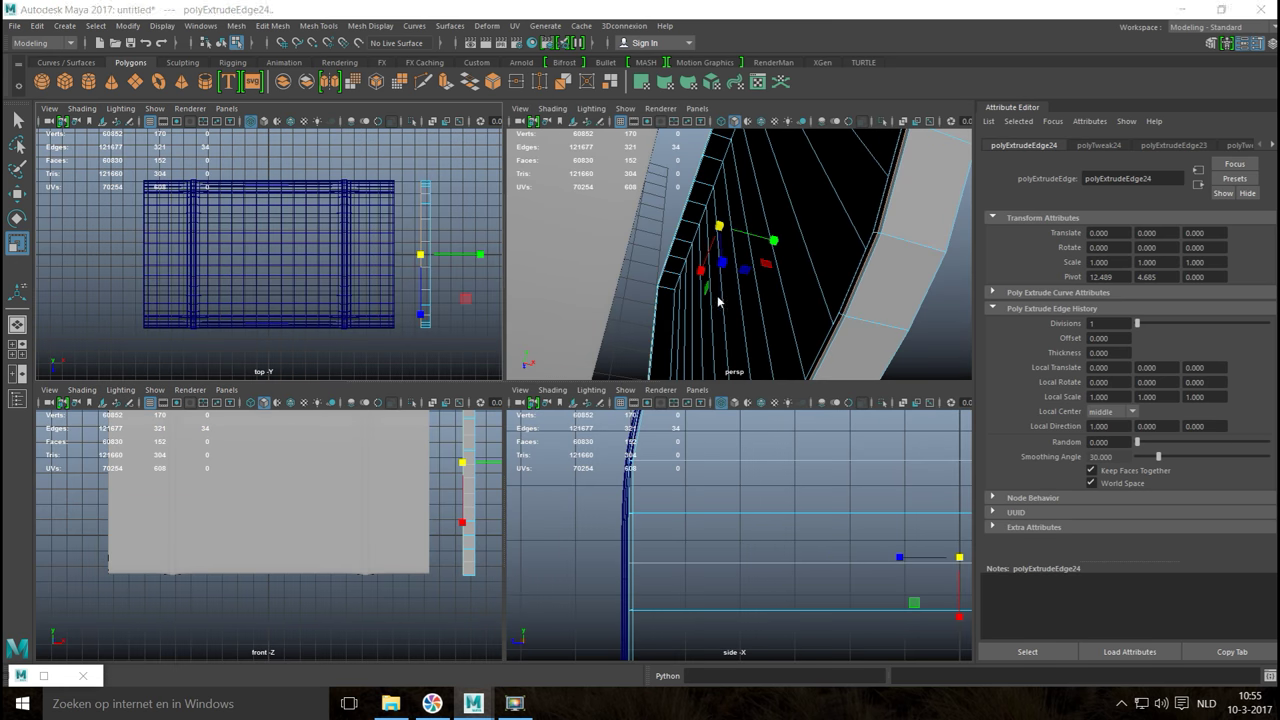
{"action": "key", "text": "space"}
{"action": "key", "text": "ctrl+e"}
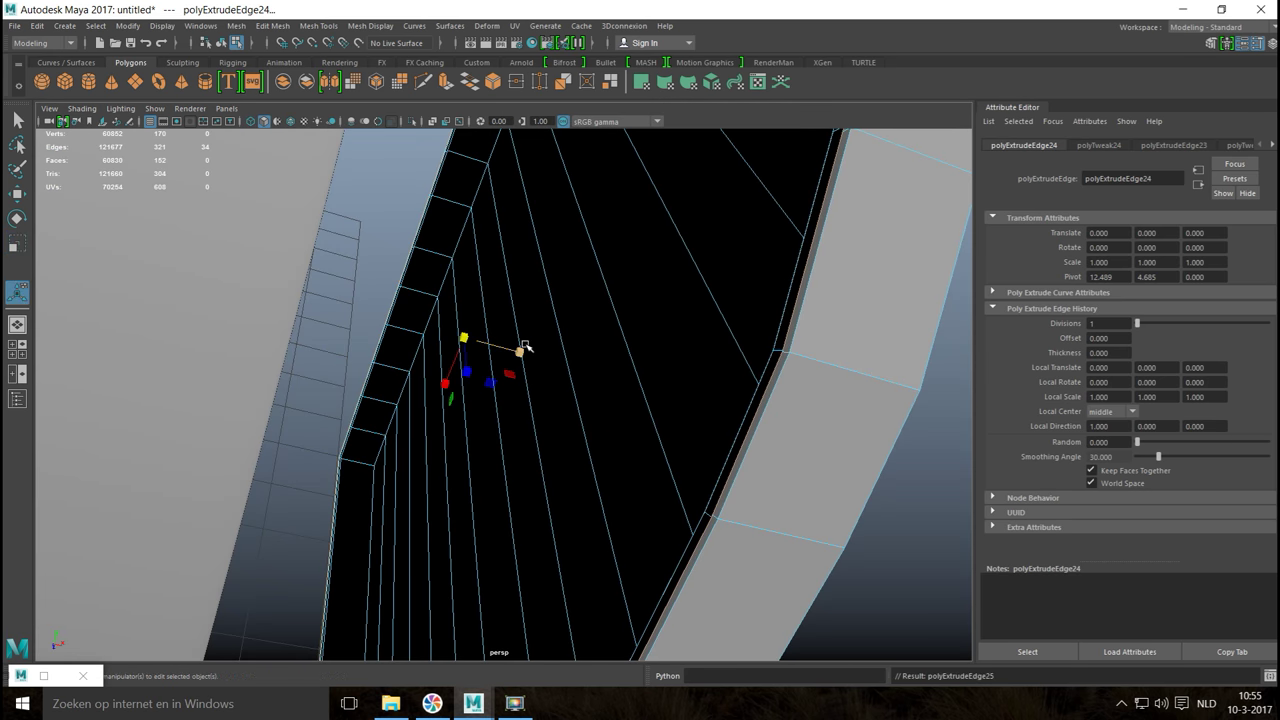
{"action": "key", "text": "w"}
{"action": "left_click_drag", "start_coordinate": [524, 353], "coordinate": [512, 355]}
{"action": "scroll", "coordinate": [528, 410], "scroll_direction": "up", "scroll_amount": 5}
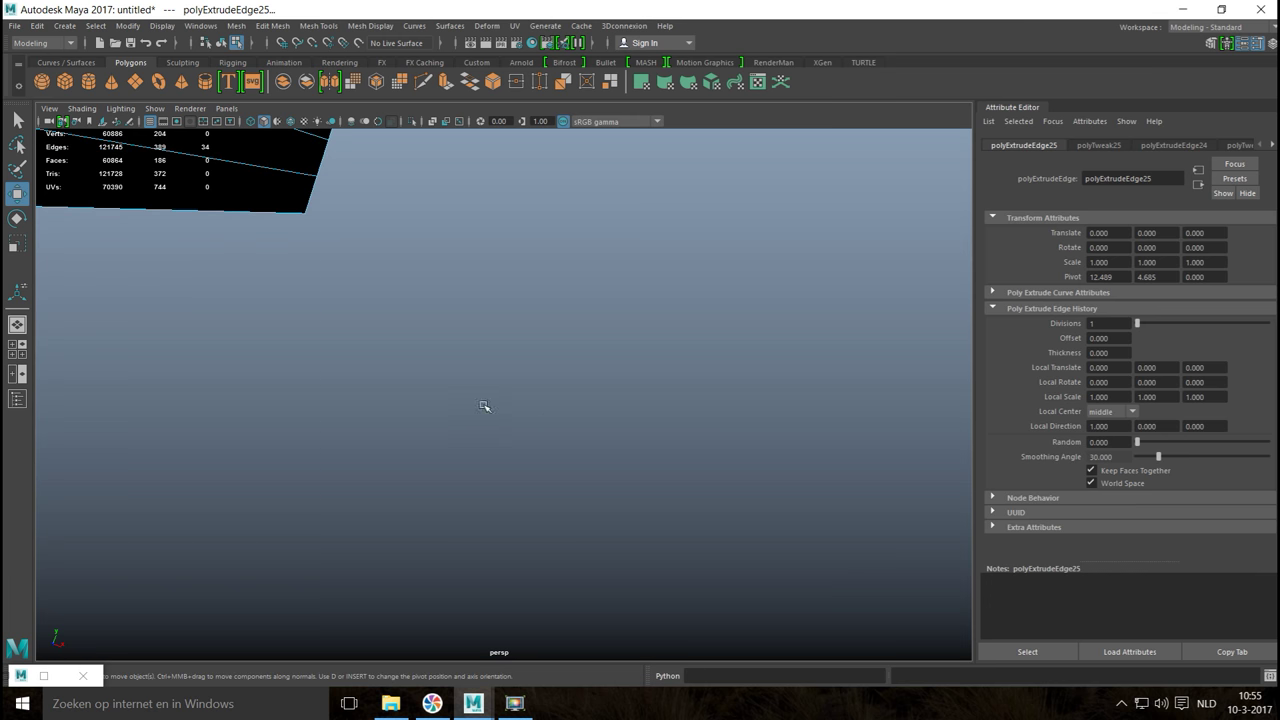
{"action": "scroll", "coordinate": [523, 397], "scroll_direction": "down", "scroll_amount": 6}
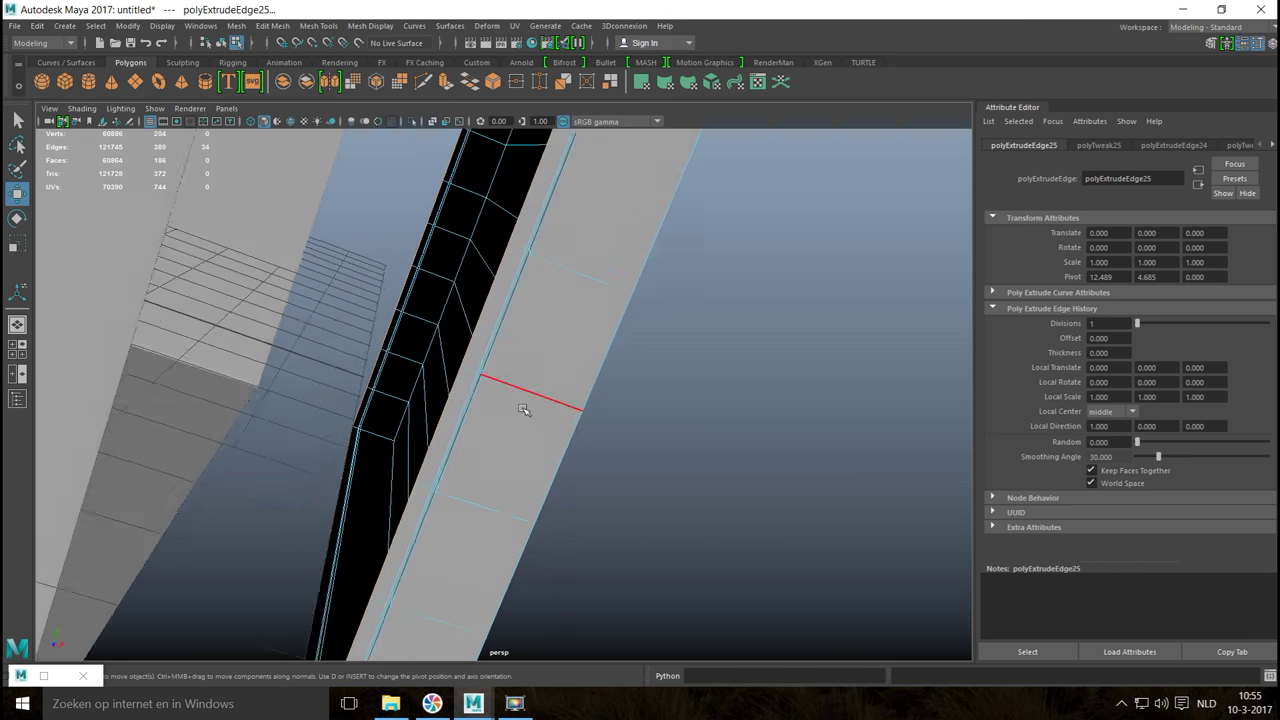
Step: Return the end panel to object mode and extrude all its faces with a thickness of 0.01
{"action": "left_click", "coordinate": [680, 380]}
{"action": "right_click_drag", "start_coordinate": [633, 325], "coordinate": [660, 318]}
{"action": "left_click", "coordinate": [655, 336]}
{"action": "key", "text": "f"}
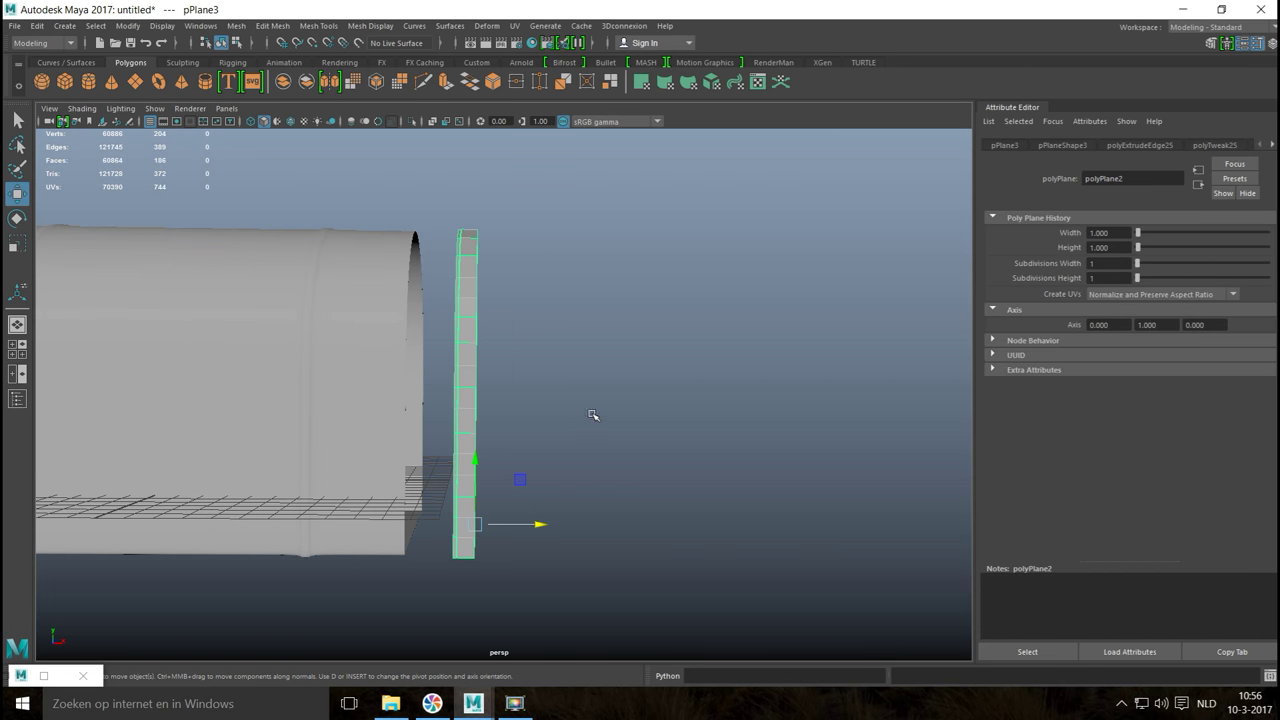
{"action": "mouse_move", "coordinate": [605, 301]}
{"action": "left_mouse_down", "text": "alt"}
{"action": "mouse_move", "coordinate": [571, 306]}
{"action": "mouse_move", "coordinate": [604, 283]}
{"action": "left_mouse_up", "text": "alt"}
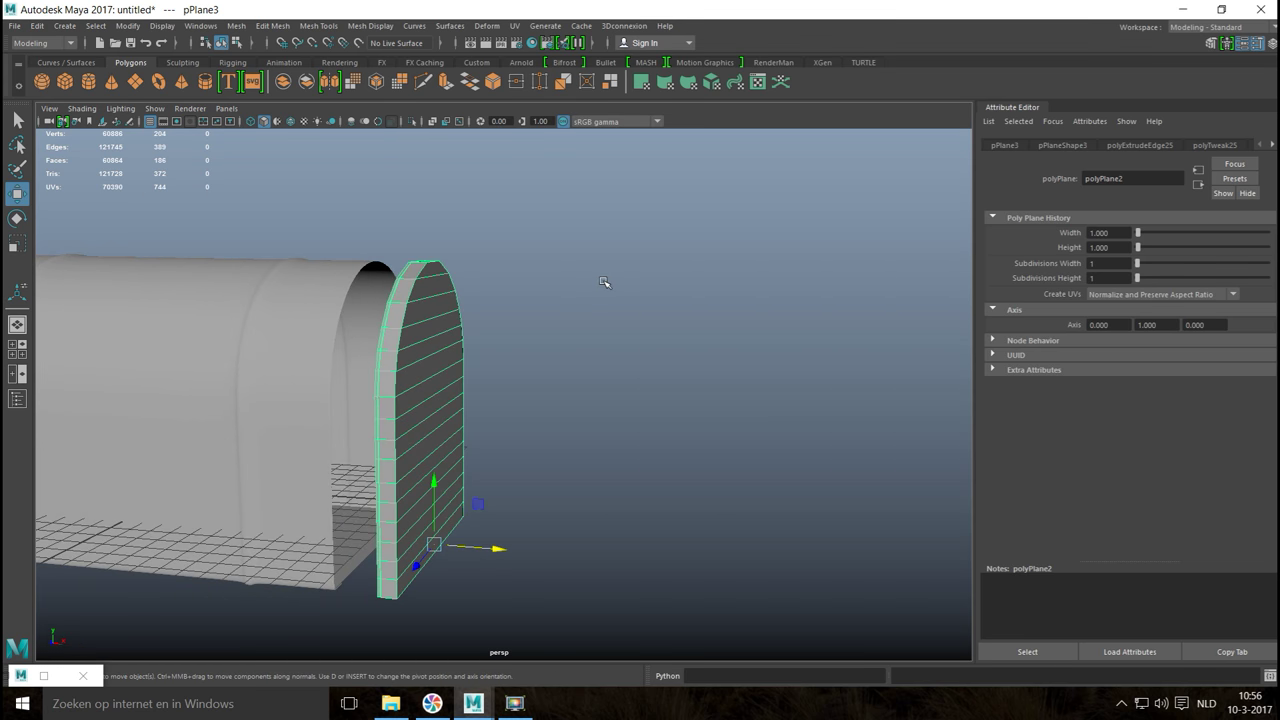
{"action": "key", "text": "ctrl+e"}
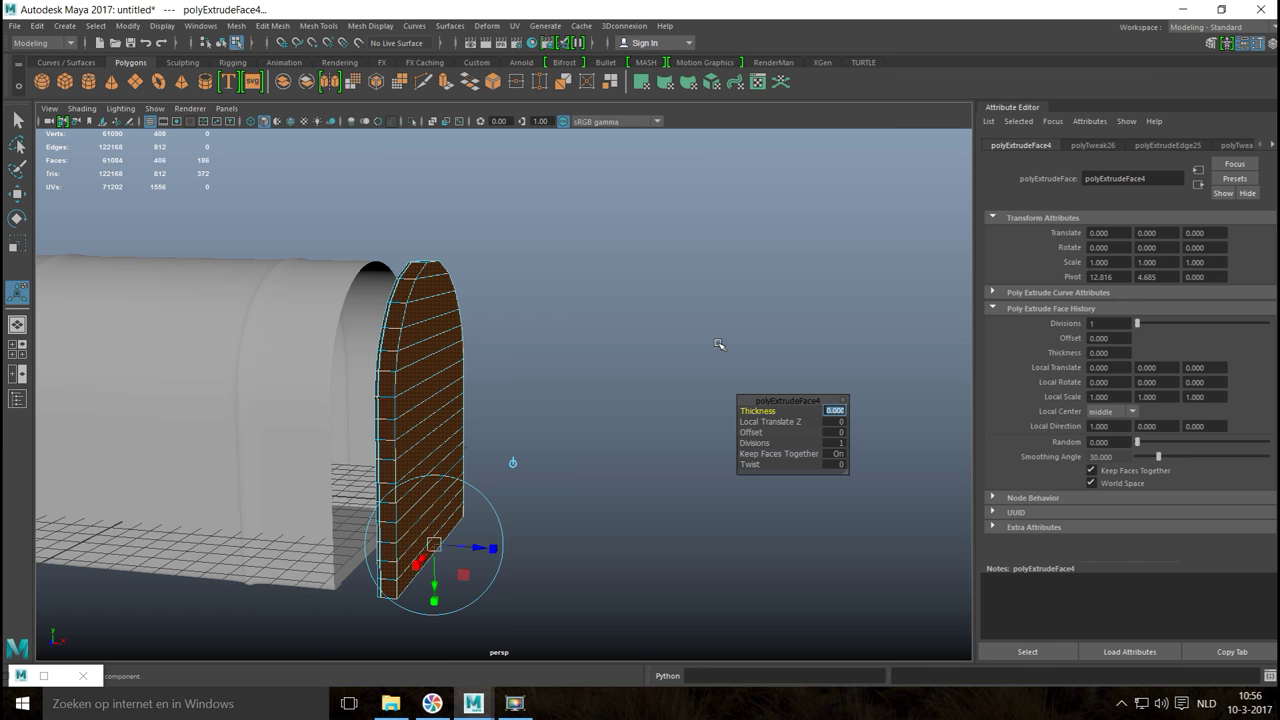
{"action": "key", "text": "Return"}
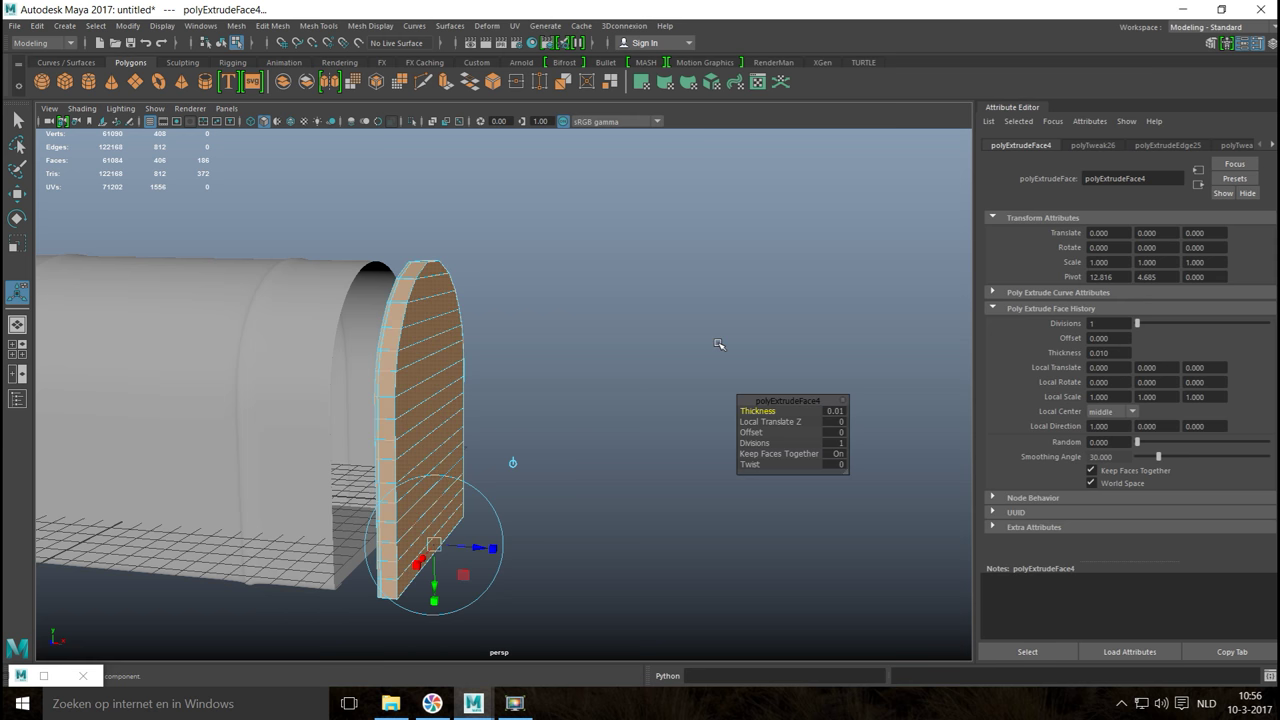
{"action": "left_click", "coordinate": [592, 278]}
Step: Inspect the end panel from the front and side in smooth preview, and restore its unsmoothed display
{"action": "scroll", "coordinate": [770, 375], "scroll_direction": "up", "scroll_amount": 5}
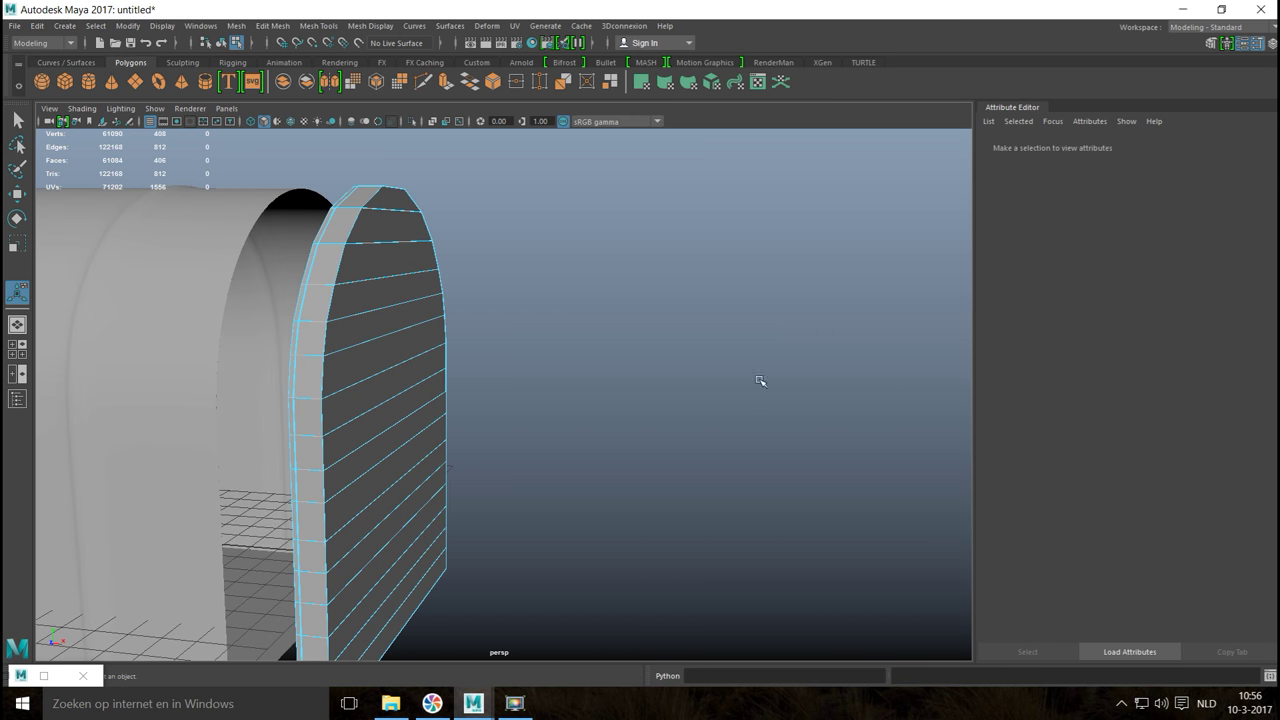
{"action": "left_click_drag", "start_coordinate": [780, 369], "coordinate": [429, 320], "text": "alt"}
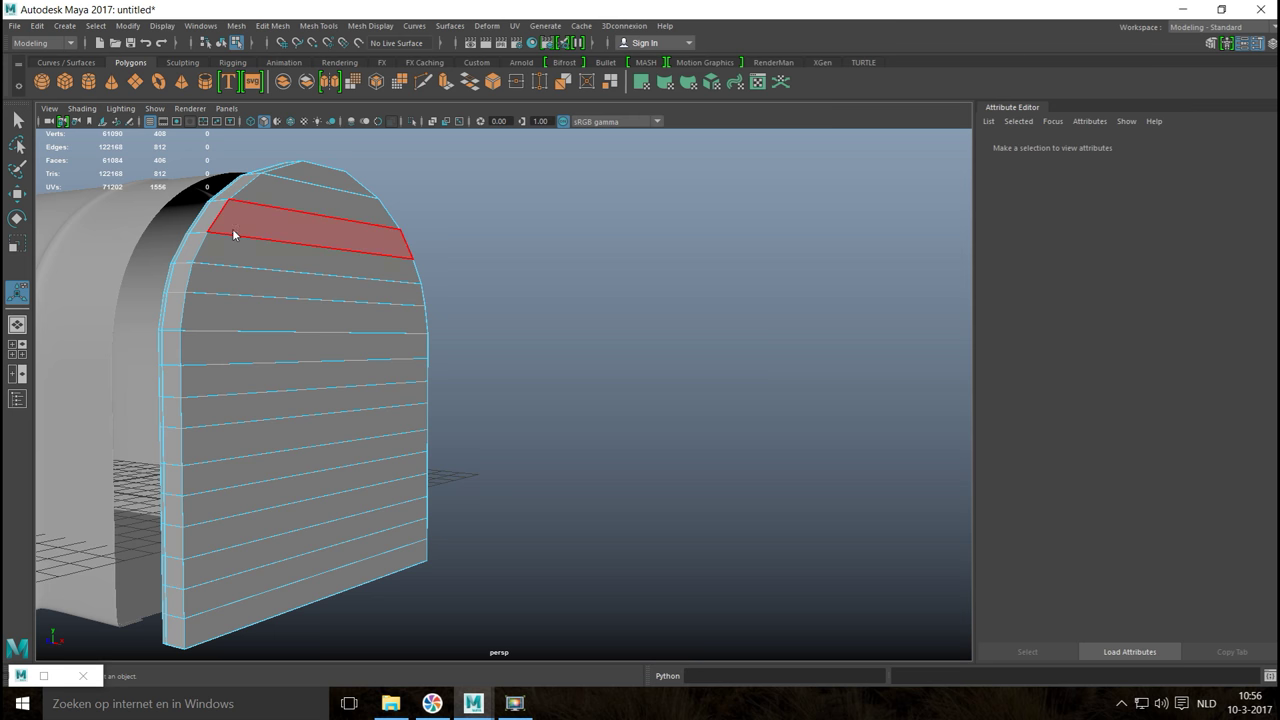
{"action": "right_click_drag", "start_coordinate": [233, 234], "coordinate": [309, 233]}
{"action": "key", "text": "3"}
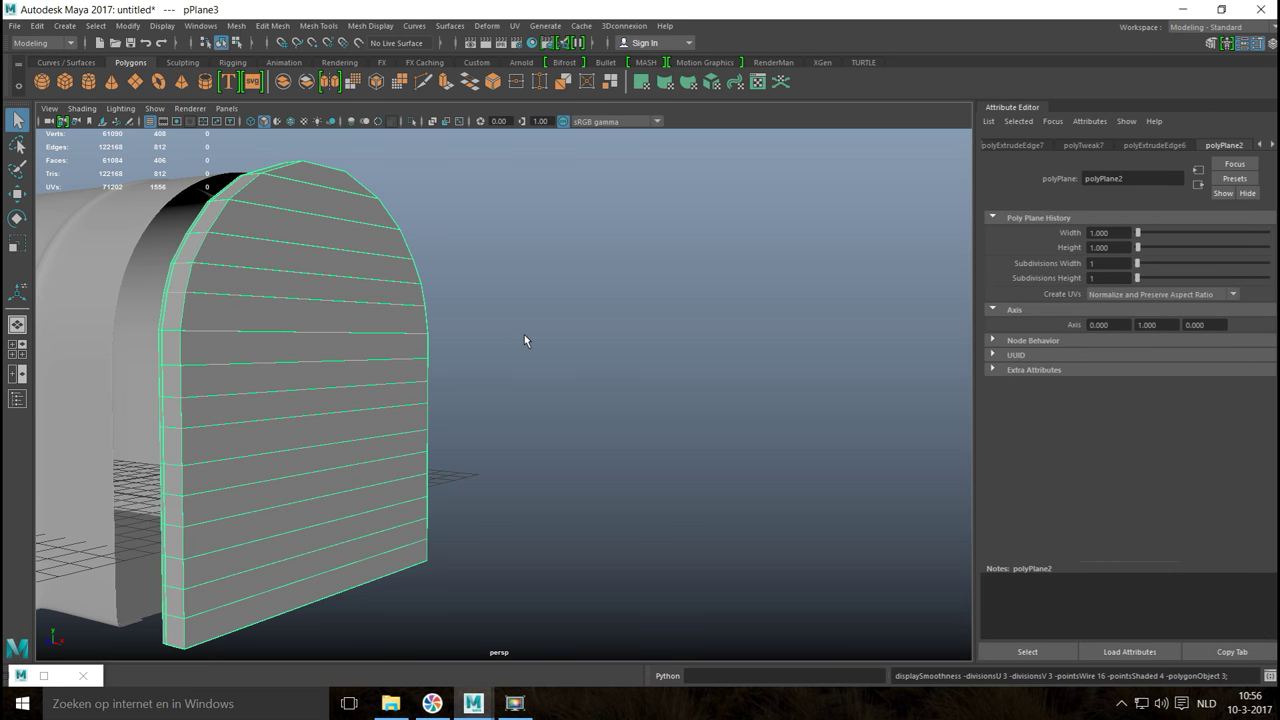
{"action": "left_click_drag", "start_coordinate": [551, 370], "coordinate": [614, 363], "text": "alt"}
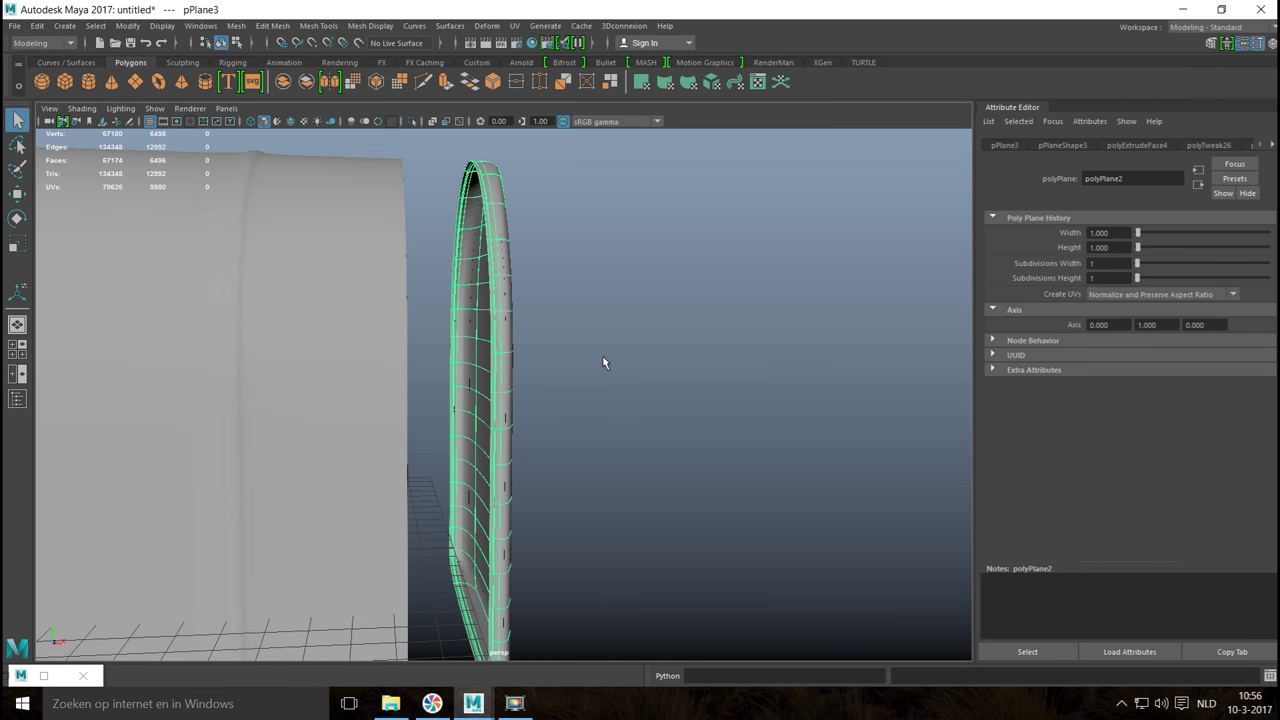
{"action": "key", "text": "1"}
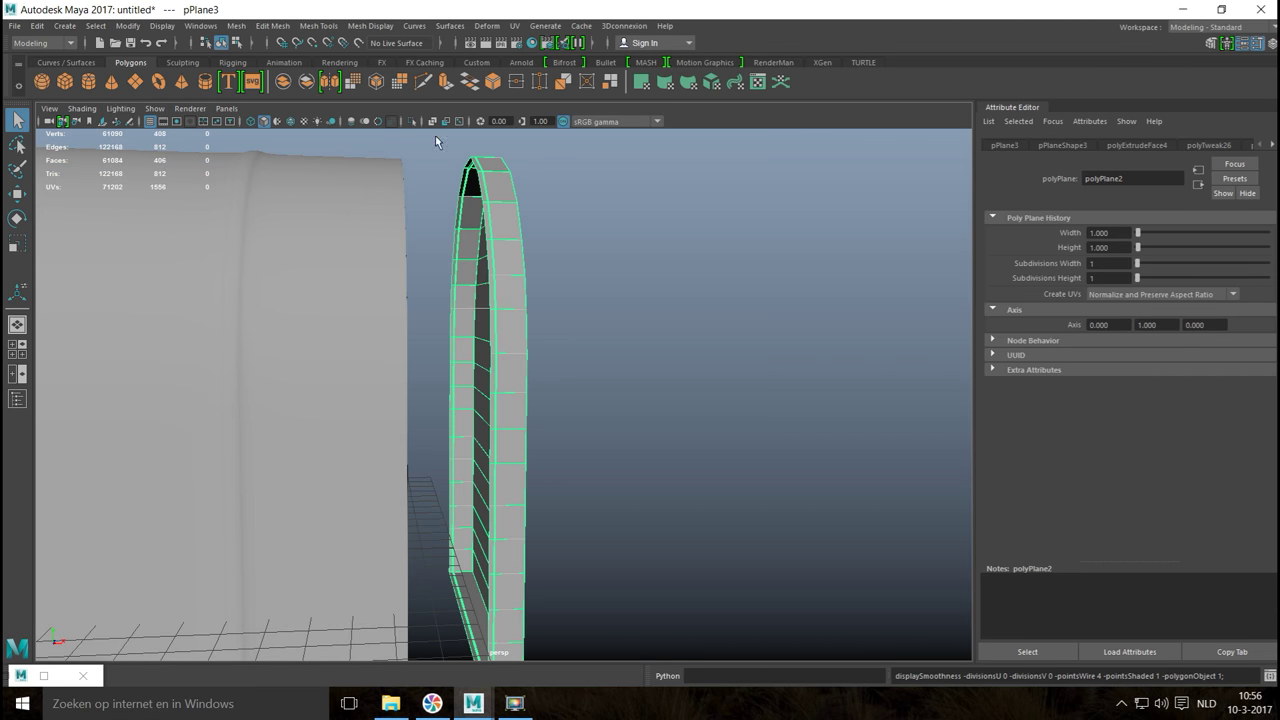
Step: Insert supporting edge loops around the end panel's thick outer rim, close to its border edges
{"action": "left_click", "coordinate": [276, 27]}
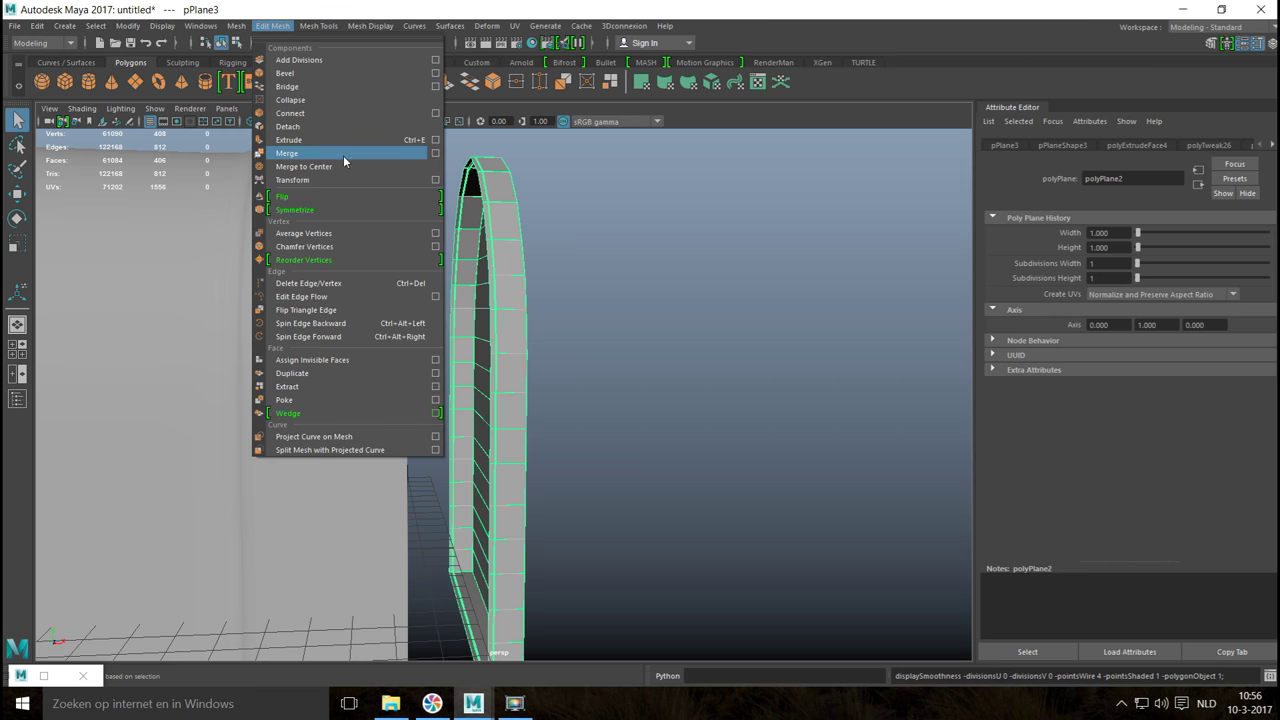
{"action": "mouse_move", "coordinate": [320, 27]}
{"action": "left_click", "coordinate": [370, 127]}
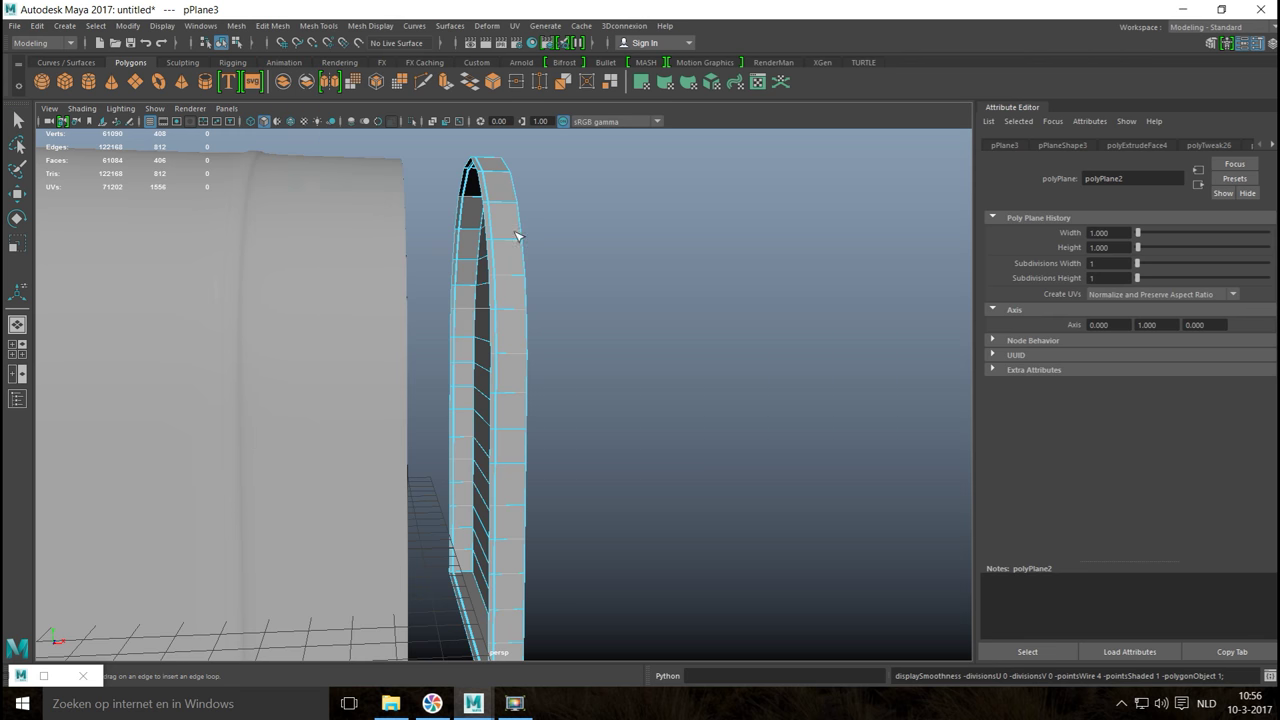
{"action": "scroll", "coordinate": [564, 302], "scroll_direction": "up", "scroll_amount": 5}
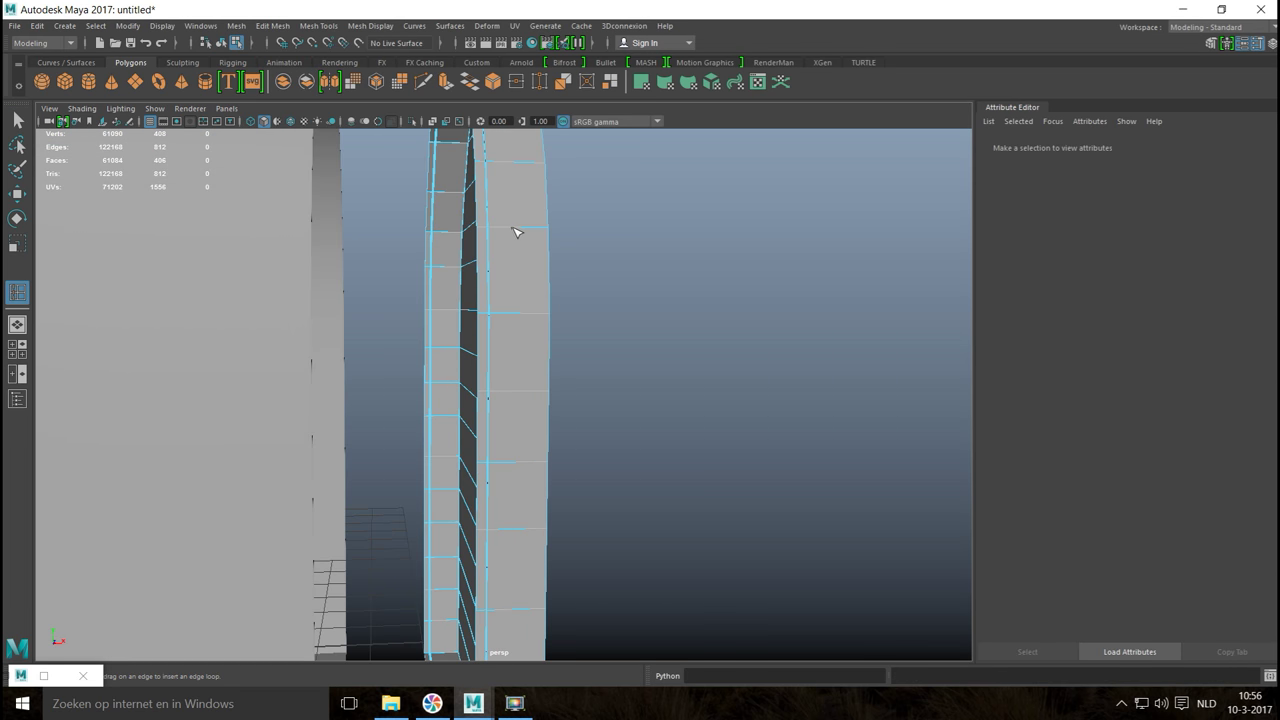
{"action": "left_click", "coordinate": [545, 236]}
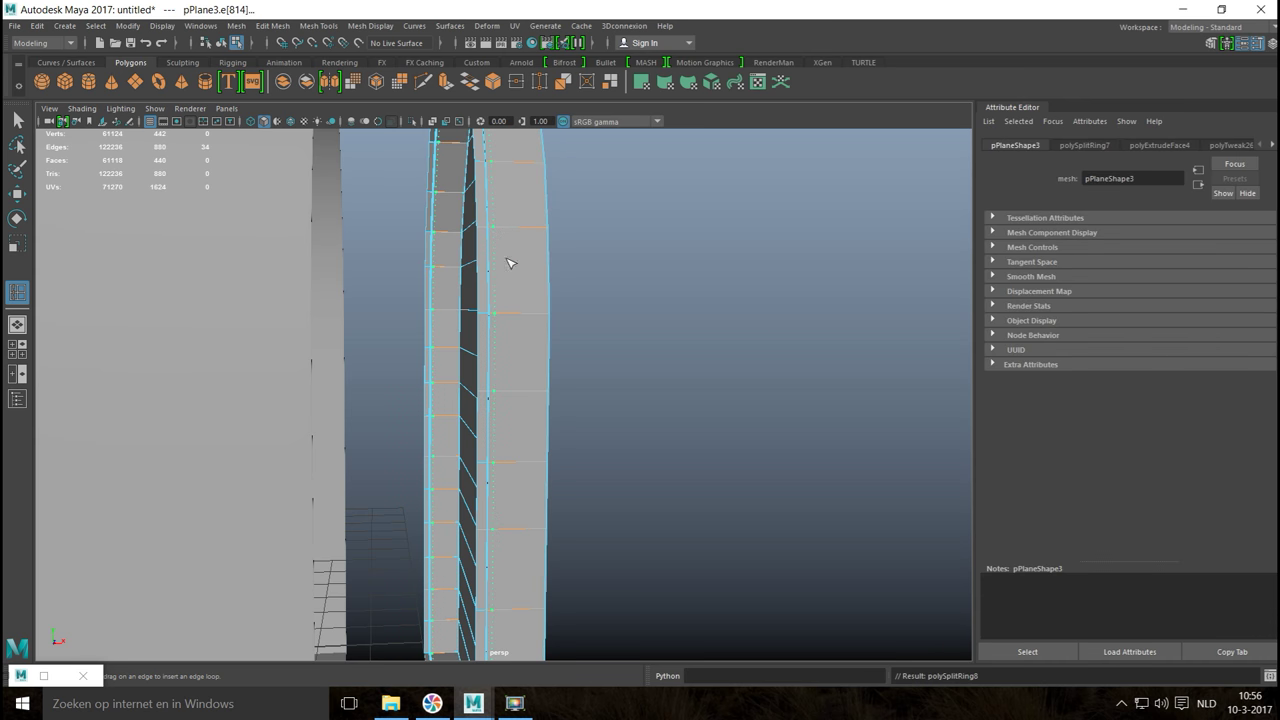
{"action": "left_click", "coordinate": [548, 400]}
{"action": "left_click_drag", "start_coordinate": [629, 294], "coordinate": [510, 408], "text": "alt"}
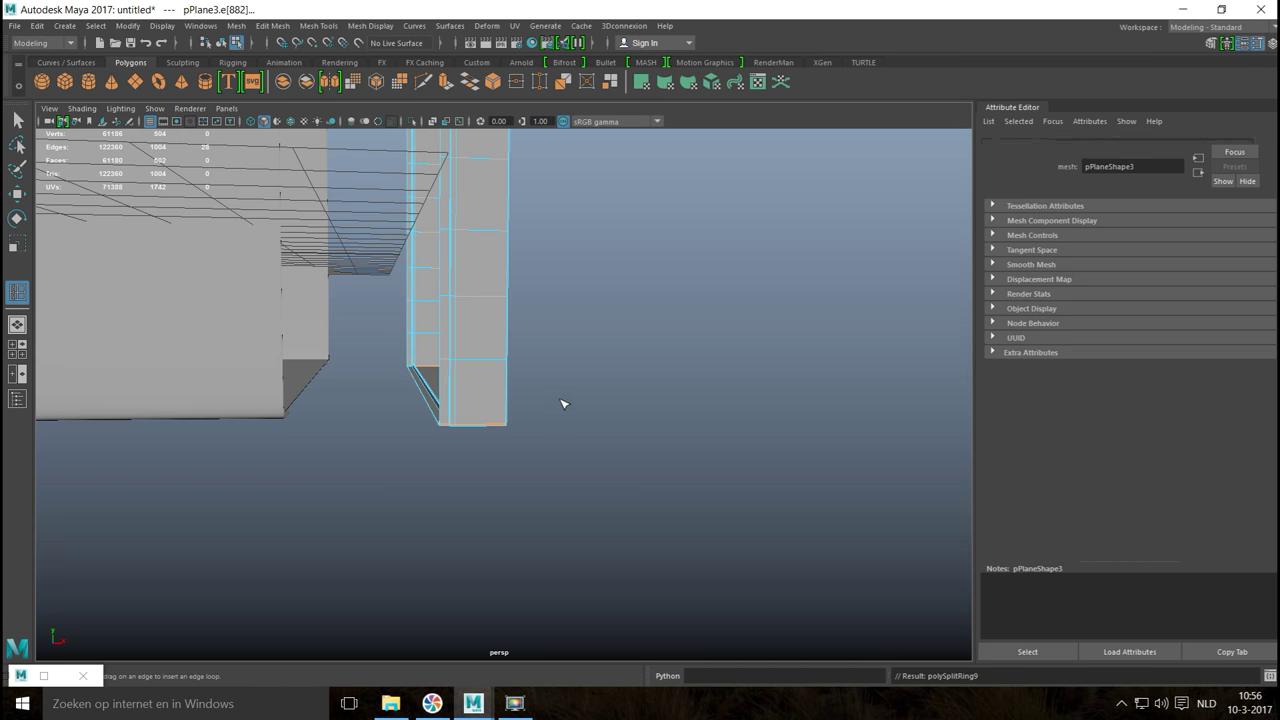
Step: Finish inserting edge loops and return the end panel to object mode
{"action": "key", "text": "q"}
{"action": "right_click_drag", "start_coordinate": [494, 274], "coordinate": [548, 257]}
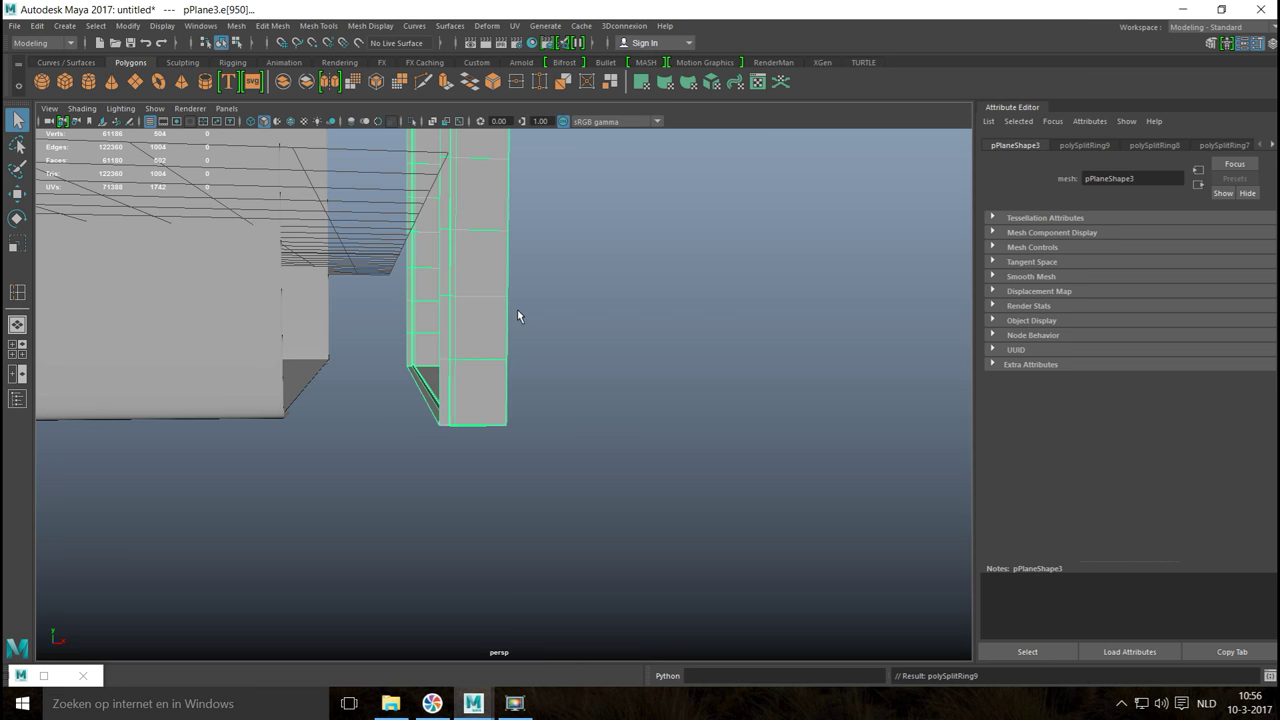
{"action": "left_click", "coordinate": [608, 296]}
{"action": "left_click_drag", "start_coordinate": [682, 325], "coordinate": [672, 470], "text": "alt"}
Step: Move the end panel along X against the tunnel's open end and scale it to fit over the opening
{"action": "left_click", "coordinate": [552, 350]}
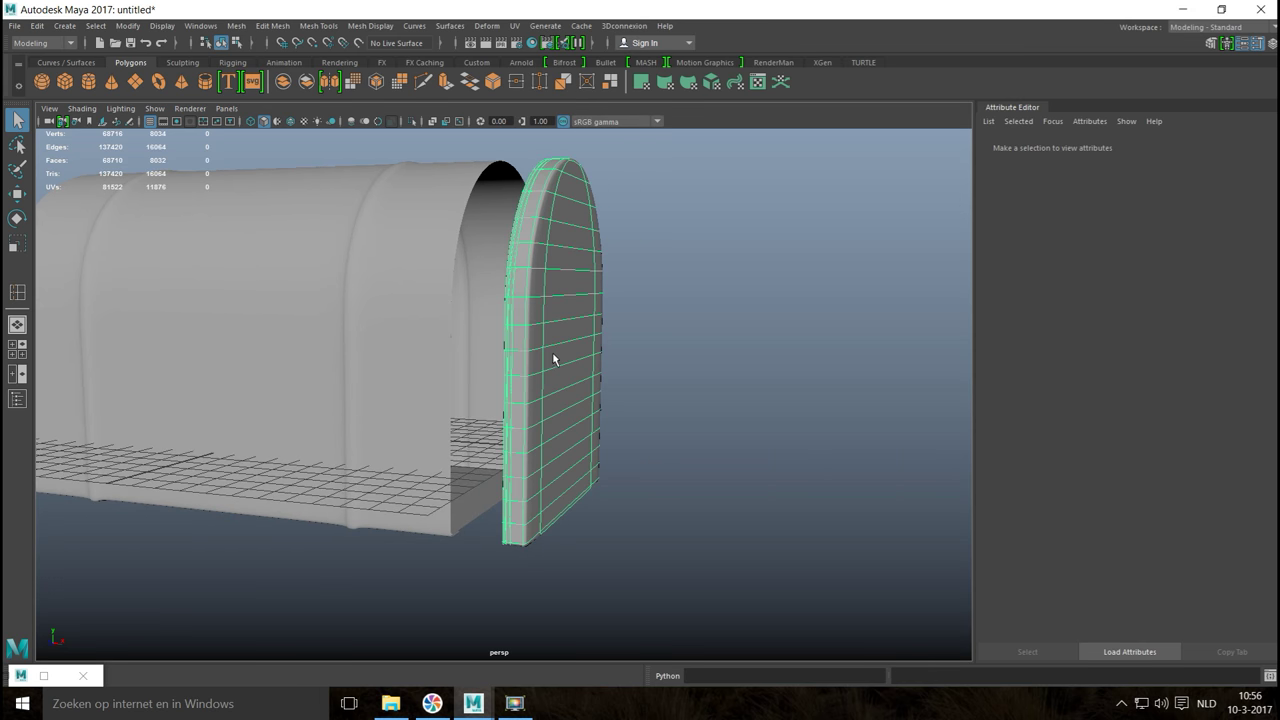
{"action": "key", "text": "w"}
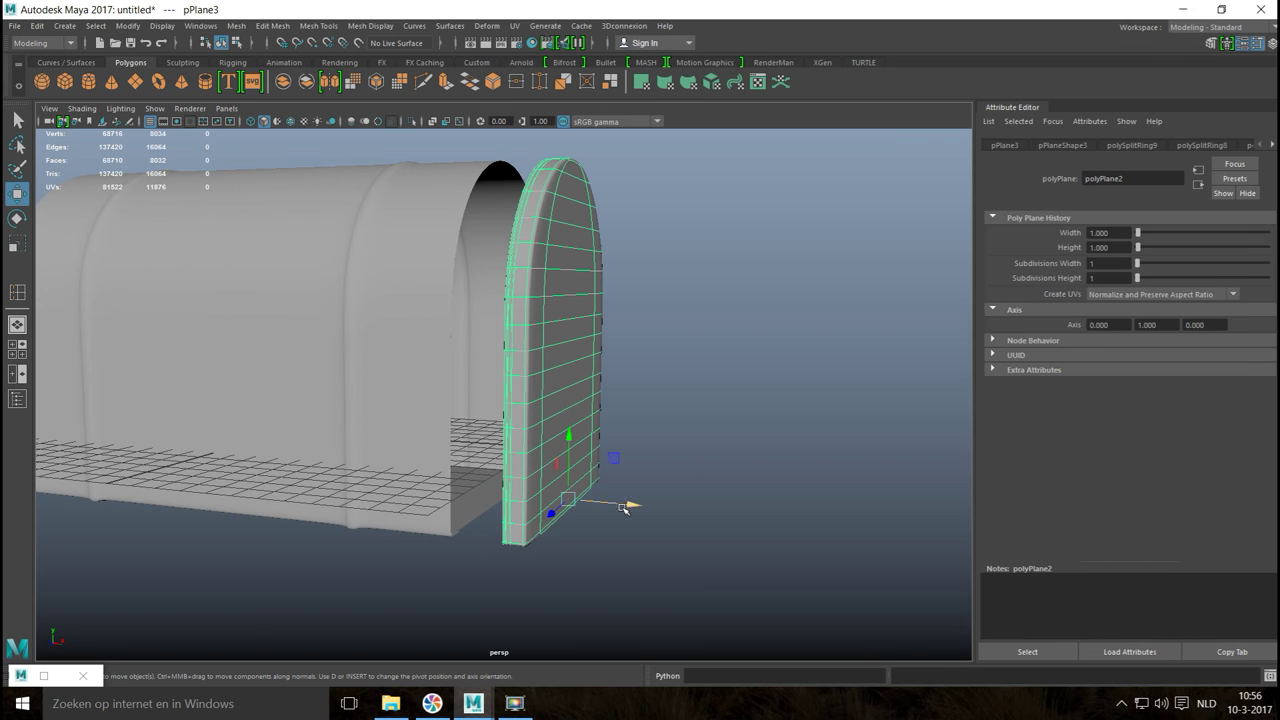
{"action": "left_click_drag", "start_coordinate": [632, 504], "coordinate": [567, 553]}
{"action": "key", "text": "r"}
{"action": "left_click_drag", "start_coordinate": [460, 496], "coordinate": [505, 477]}
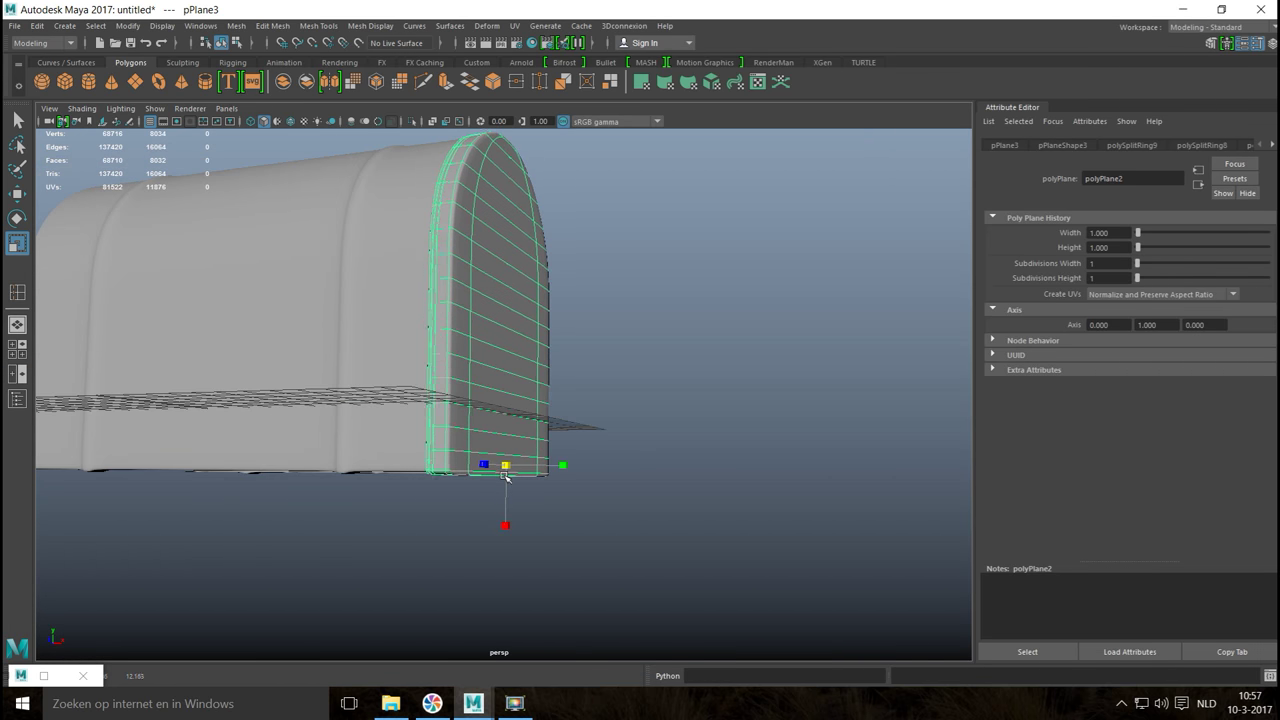
{"action": "left_click", "coordinate": [646, 403]}
{"action": "left_click_drag", "start_coordinate": [650, 425], "coordinate": [400, 446], "text": "alt"}
{"action": "right_click_drag", "start_coordinate": [400, 446], "coordinate": [403, 509], "text": "alt"}
{"action": "left_click_drag", "start_coordinate": [403, 509], "coordinate": [449, 497], "text": "alt"}
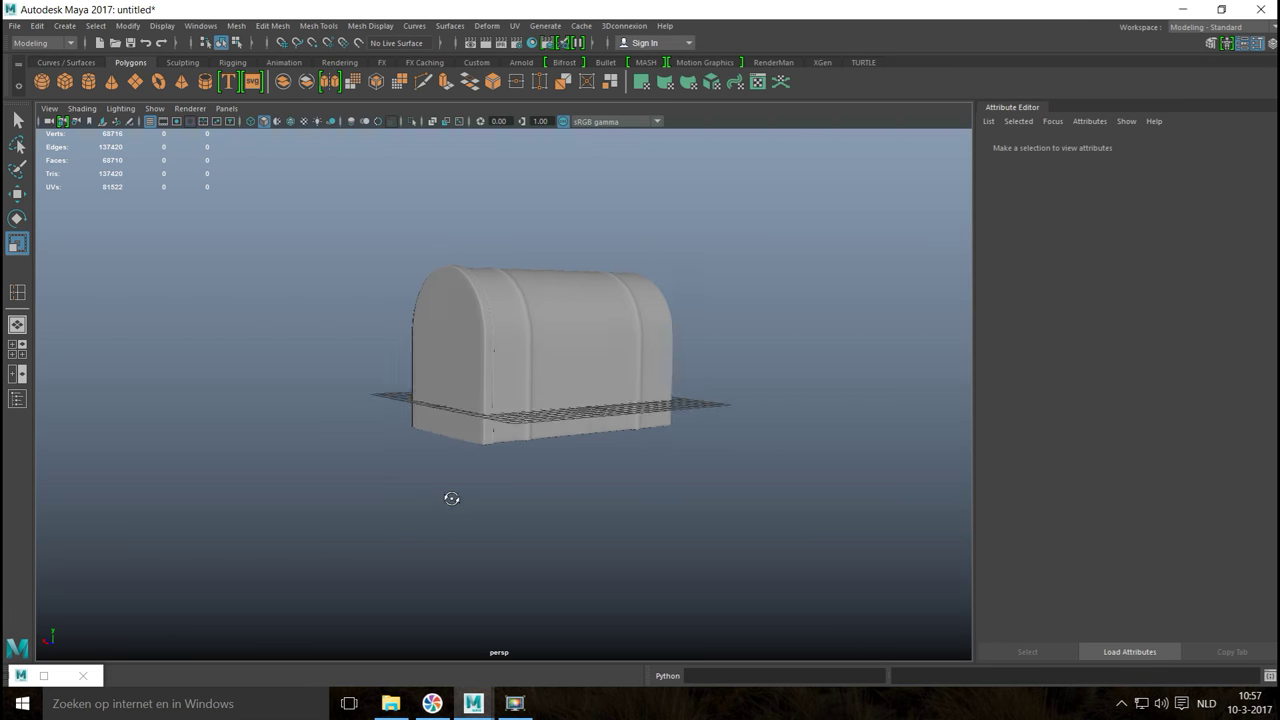
Step: Turn off the end panel's smooth preview and apply a mesh Smooth with 1 division
{"action": "left_click", "coordinate": [469, 330]}
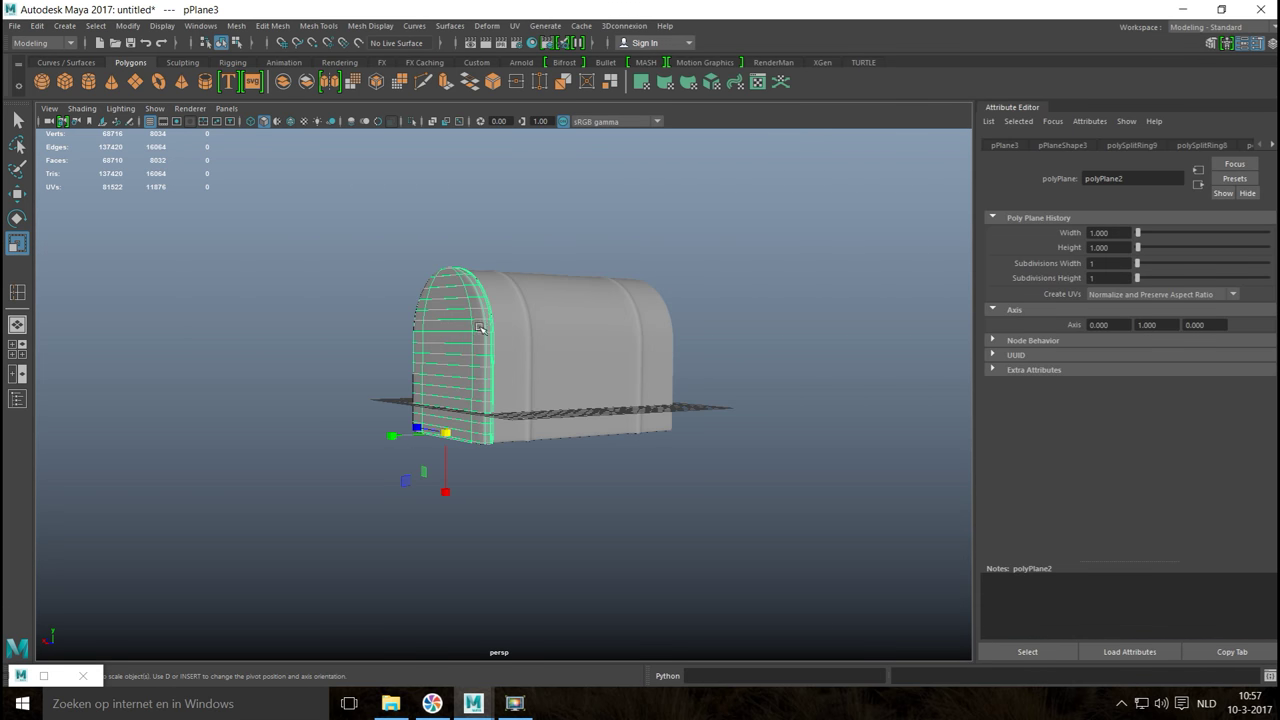
{"action": "key", "text": "1"}
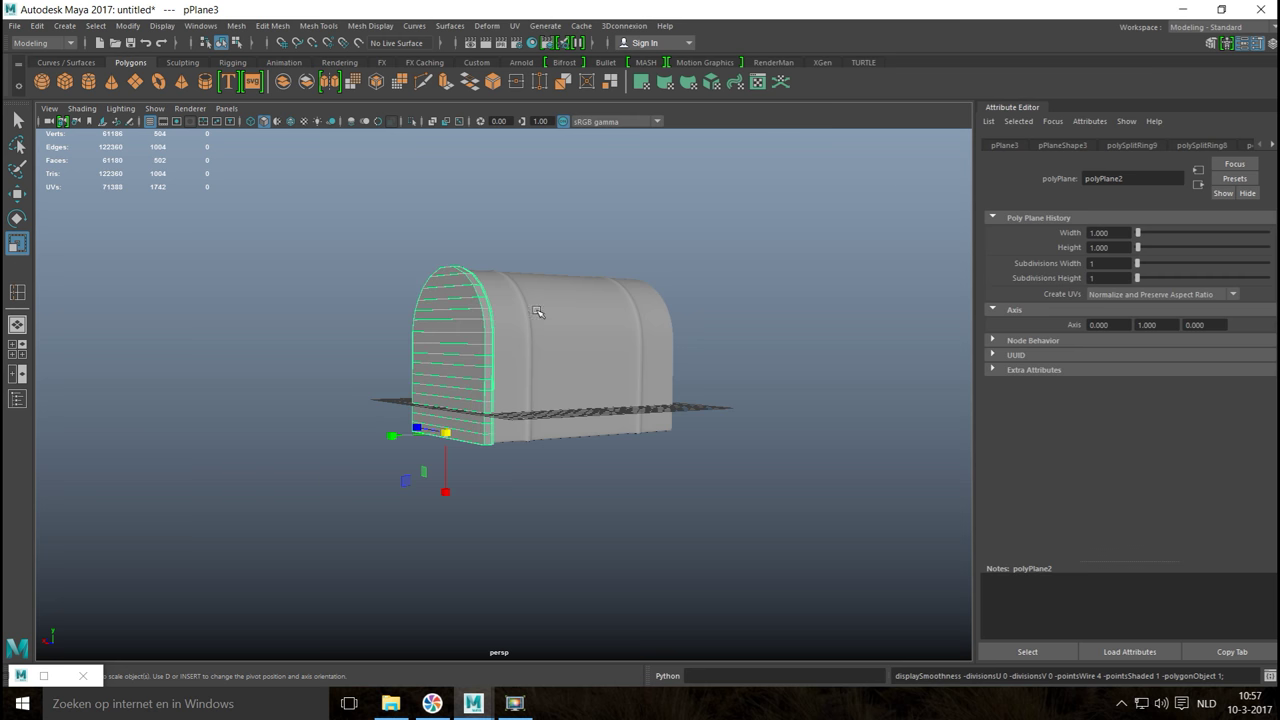
{"action": "left_click", "coordinate": [236, 26]}
{"action": "left_click", "coordinate": [288, 149]}
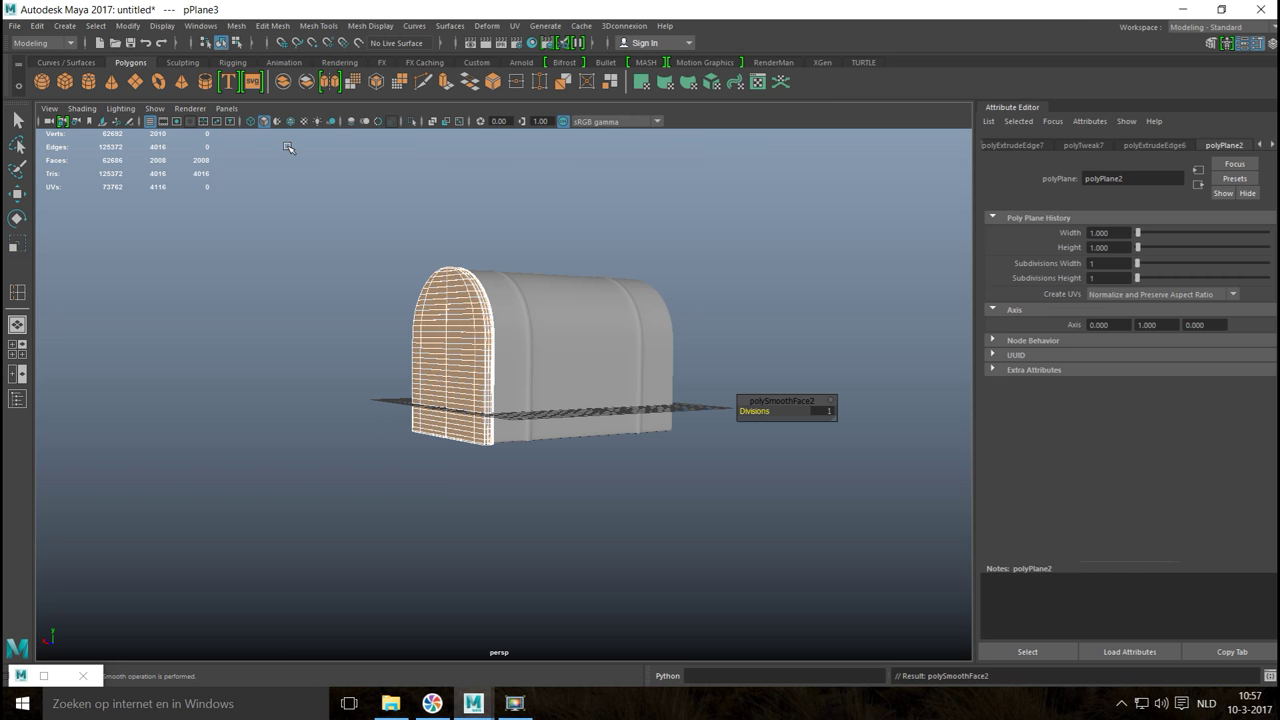
{"action": "left_click", "coordinate": [803, 481]}
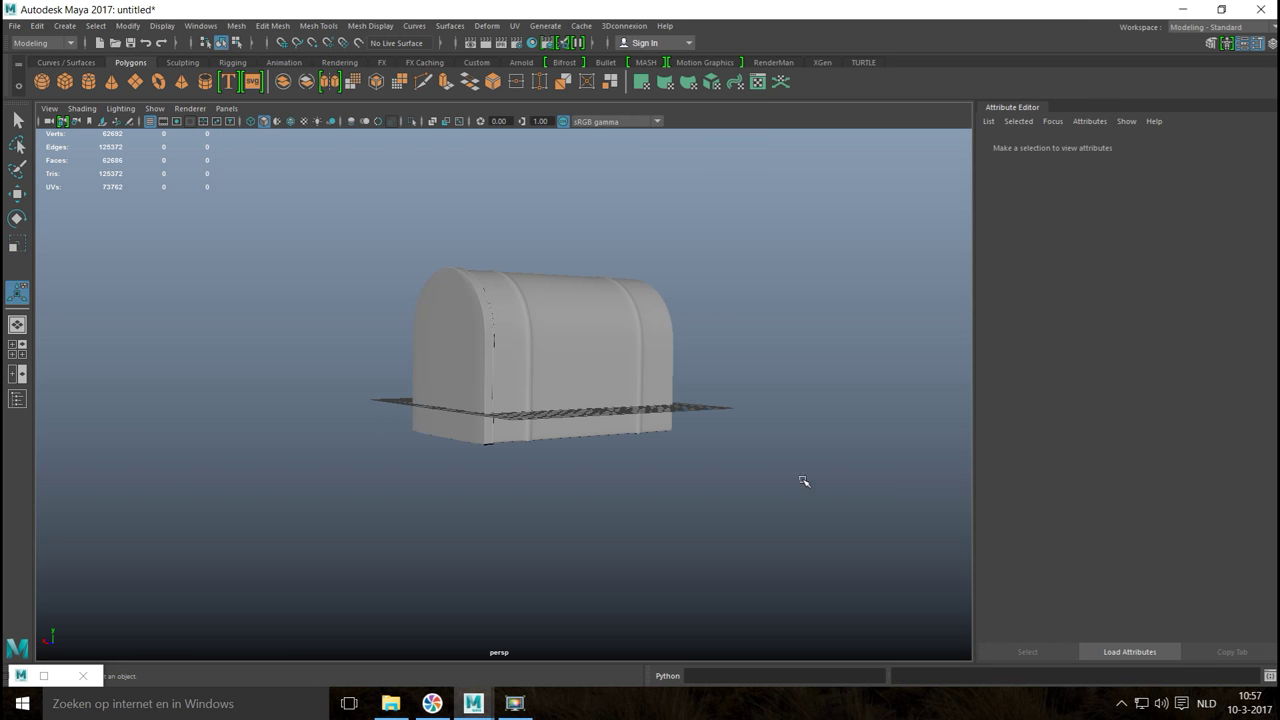
Step: Duplicate the smoothed end panel and move the copy along X beyond the tunnel's opposite end
{"action": "left_click", "coordinate": [479, 349]}
{"action": "left_click_drag", "start_coordinate": [643, 563], "coordinate": [798, 387], "text": "alt"}
{"action": "key", "text": "ctrl+d"}
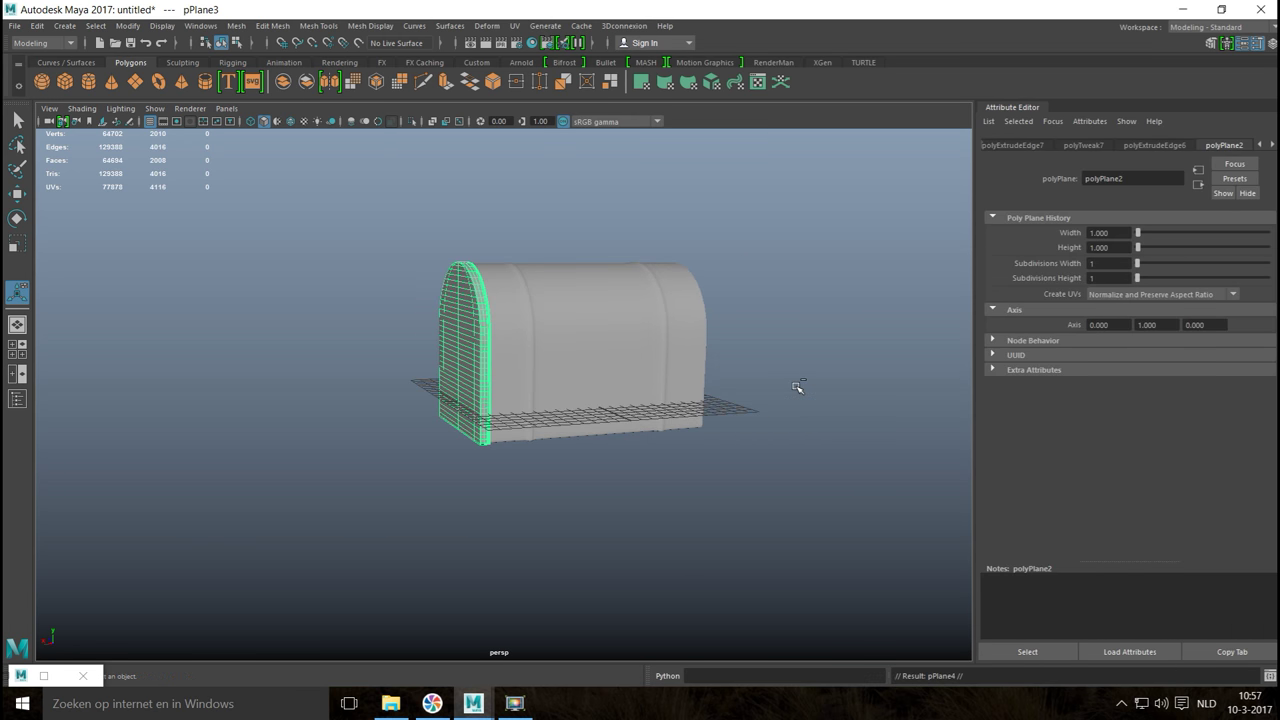
{"action": "key", "text": "w"}
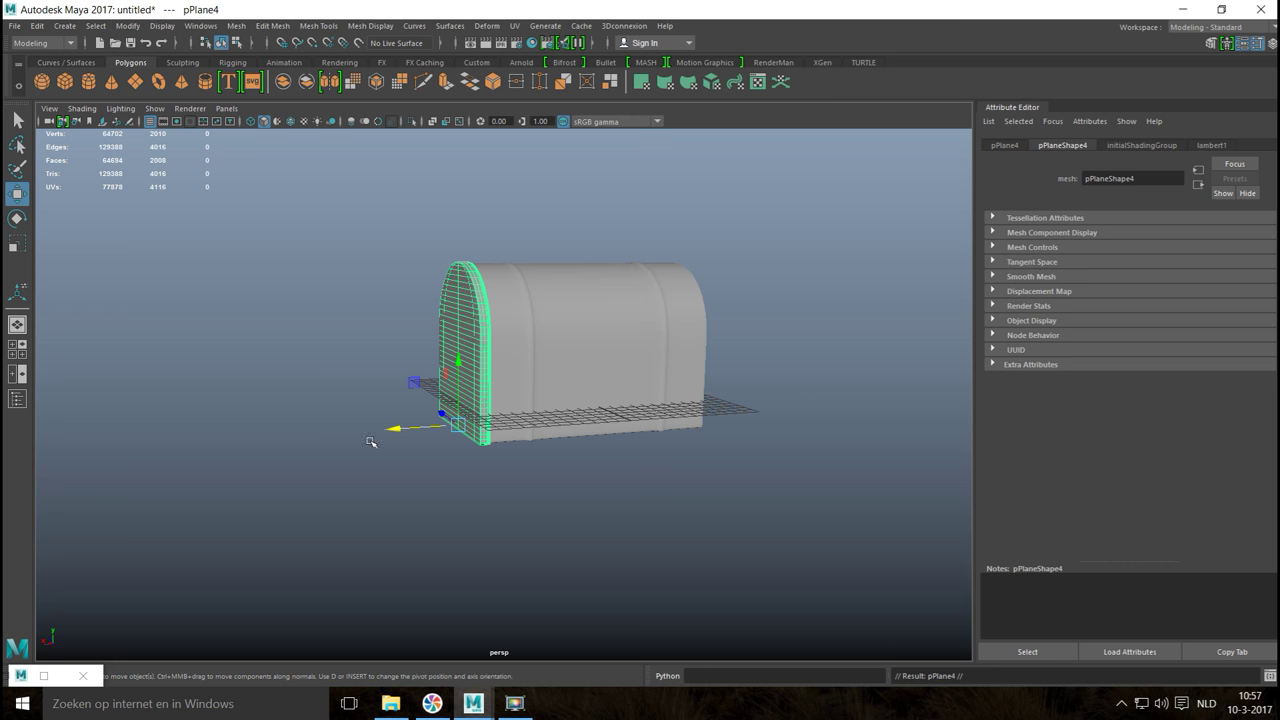
{"action": "left_click_drag", "start_coordinate": [394, 428], "coordinate": [845, 406]}
Step: Rotate the duplicate panel so its lip faces the tunnel, and move it against the opposite opening
{"action": "key", "text": "e"}
{"action": "left_click_drag", "start_coordinate": [749, 423], "coordinate": [832, 404]}
{"action": "left_click_drag", "start_coordinate": [749, 514], "coordinate": [693, 510], "text": "alt"}
{"action": "key", "text": "w"}
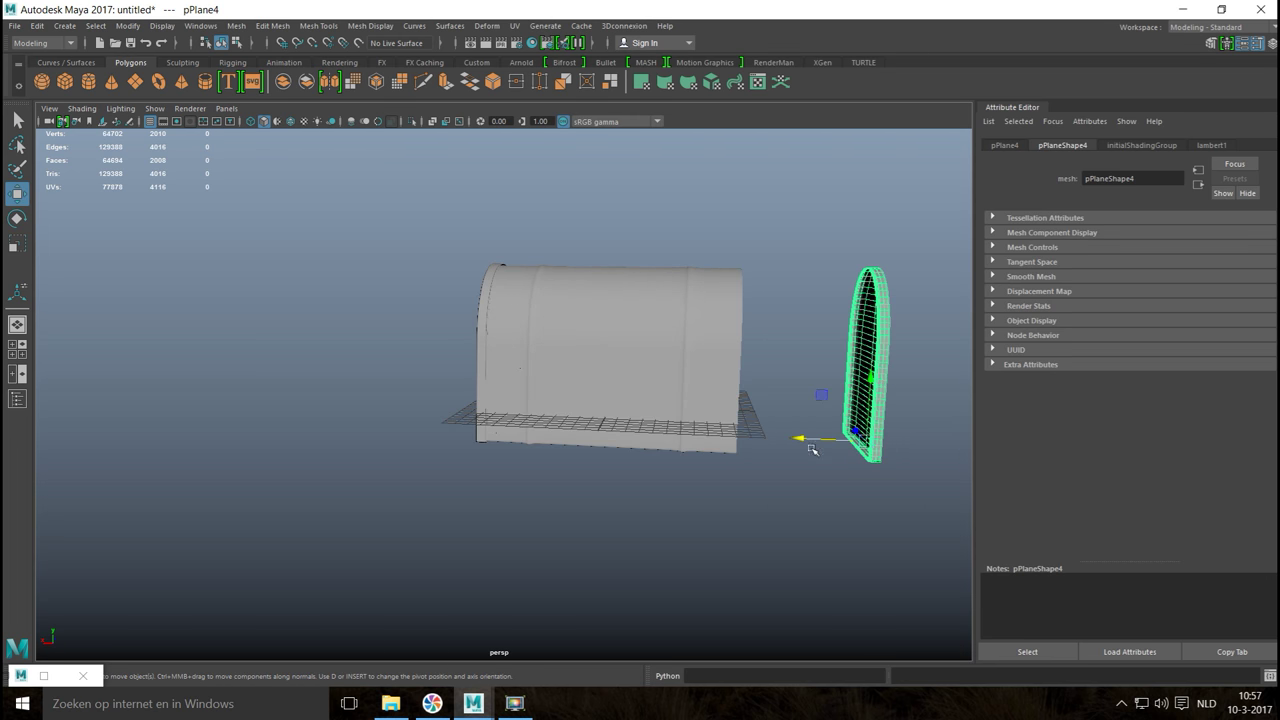
{"action": "left_click_drag", "start_coordinate": [799, 440], "coordinate": [677, 471]}
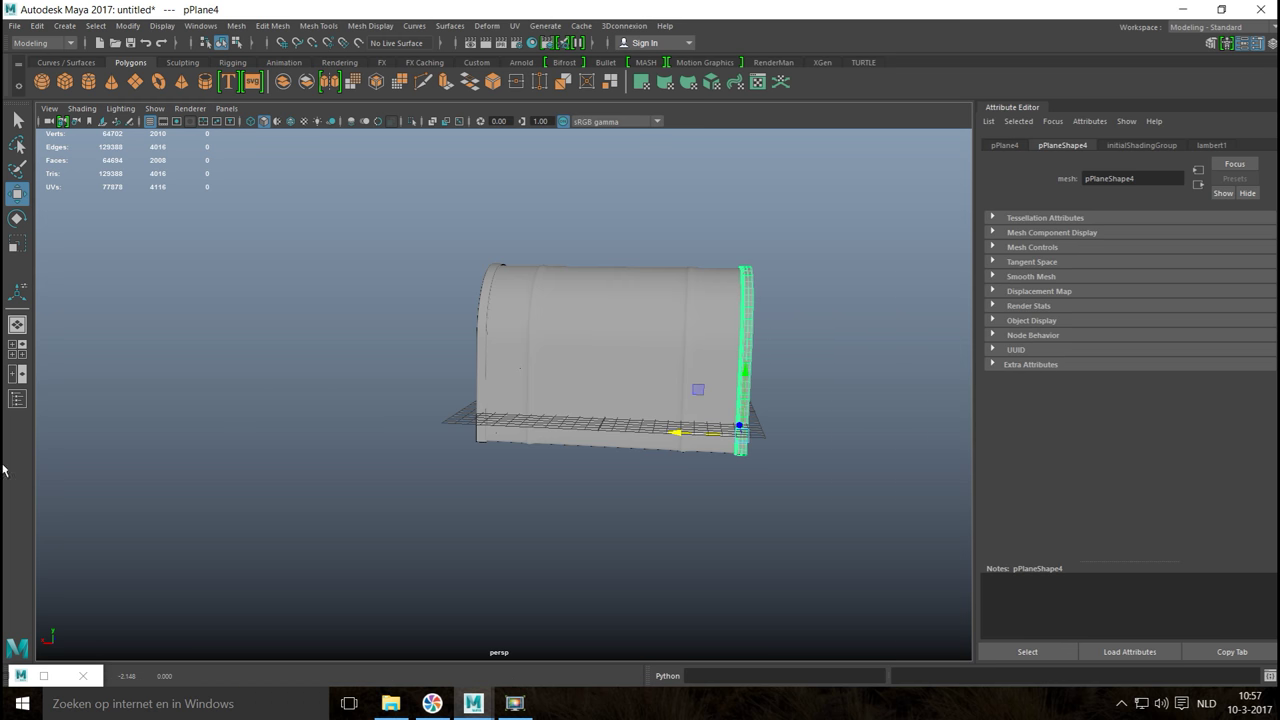
Step: In the front view in wireframe, nudge the duplicate panel along X so its lip overlaps the tunnel's end
{"action": "left_click", "coordinate": [14, 348]}
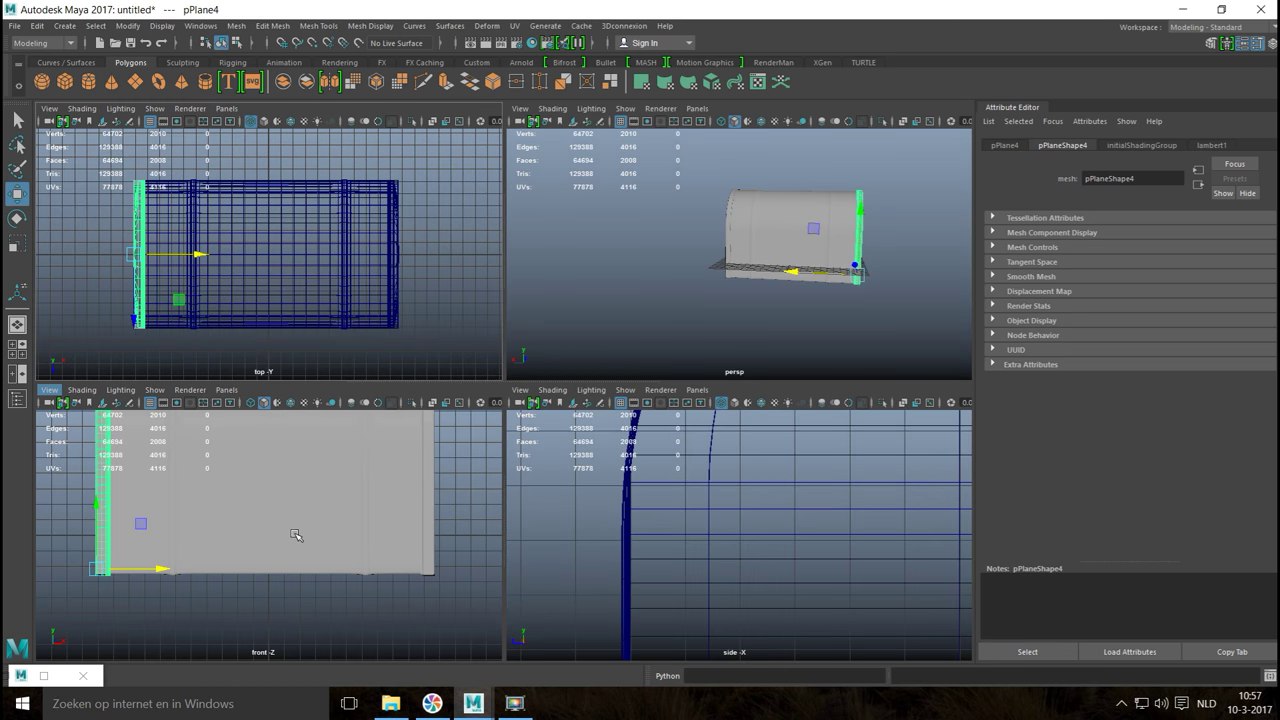
{"action": "key", "text": "space"}
{"action": "key", "text": "f"}
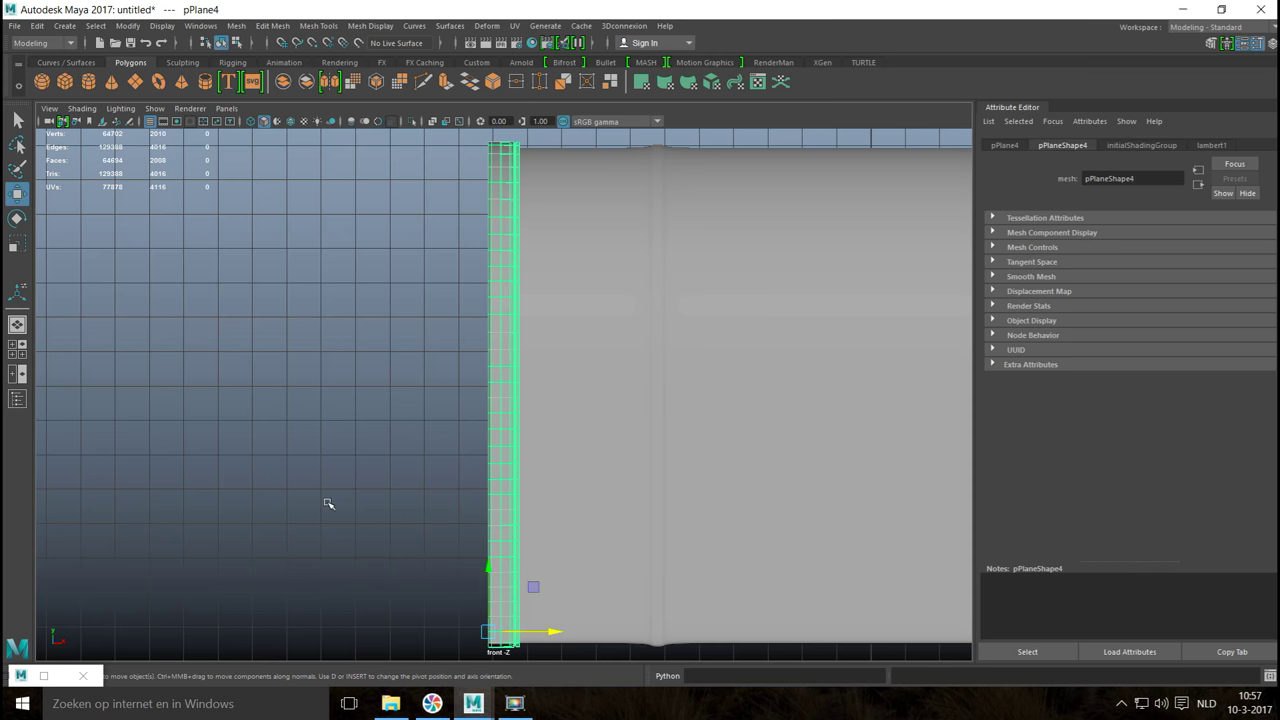
{"action": "key", "text": "4"}
{"action": "scroll", "coordinate": [375, 525], "scroll_direction": "up", "scroll_amount": 8}
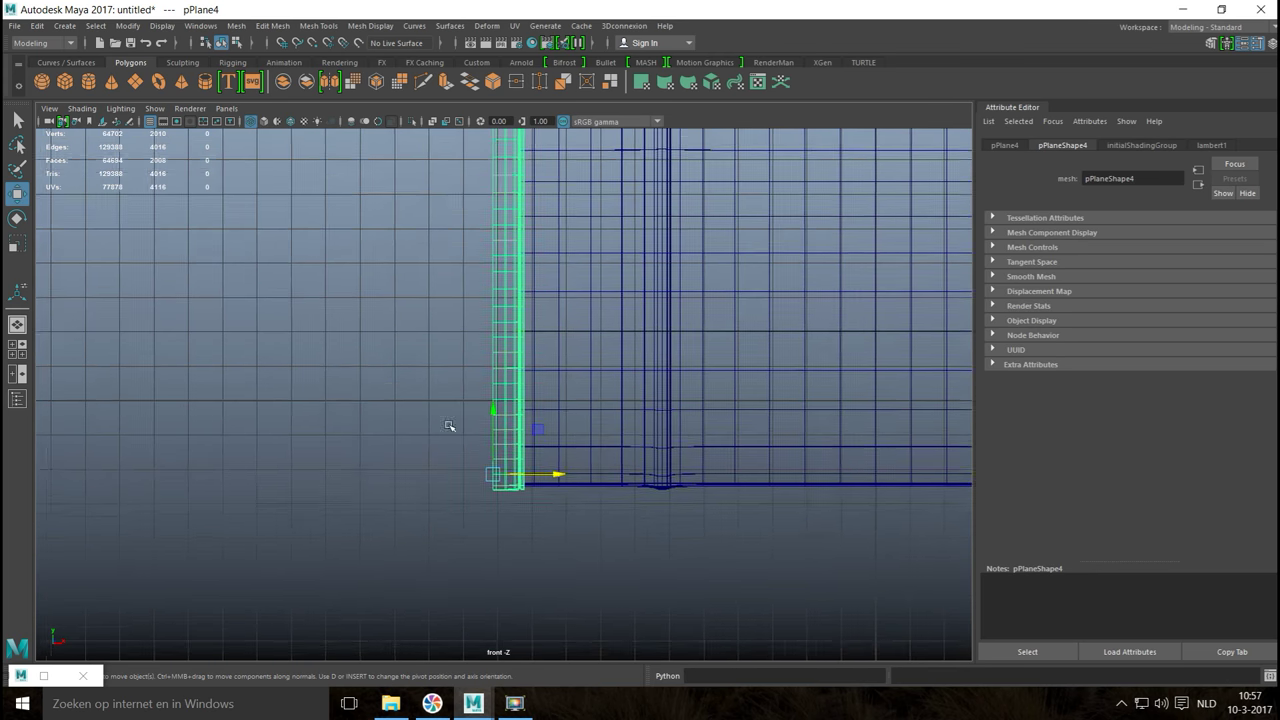
{"action": "mouse_move", "coordinate": [545, 558]}
{"action": "left_mouse_down"}
{"action": "mouse_move", "coordinate": [594, 562]}
{"action": "mouse_move", "coordinate": [559, 566]}
{"action": "left_mouse_up"}
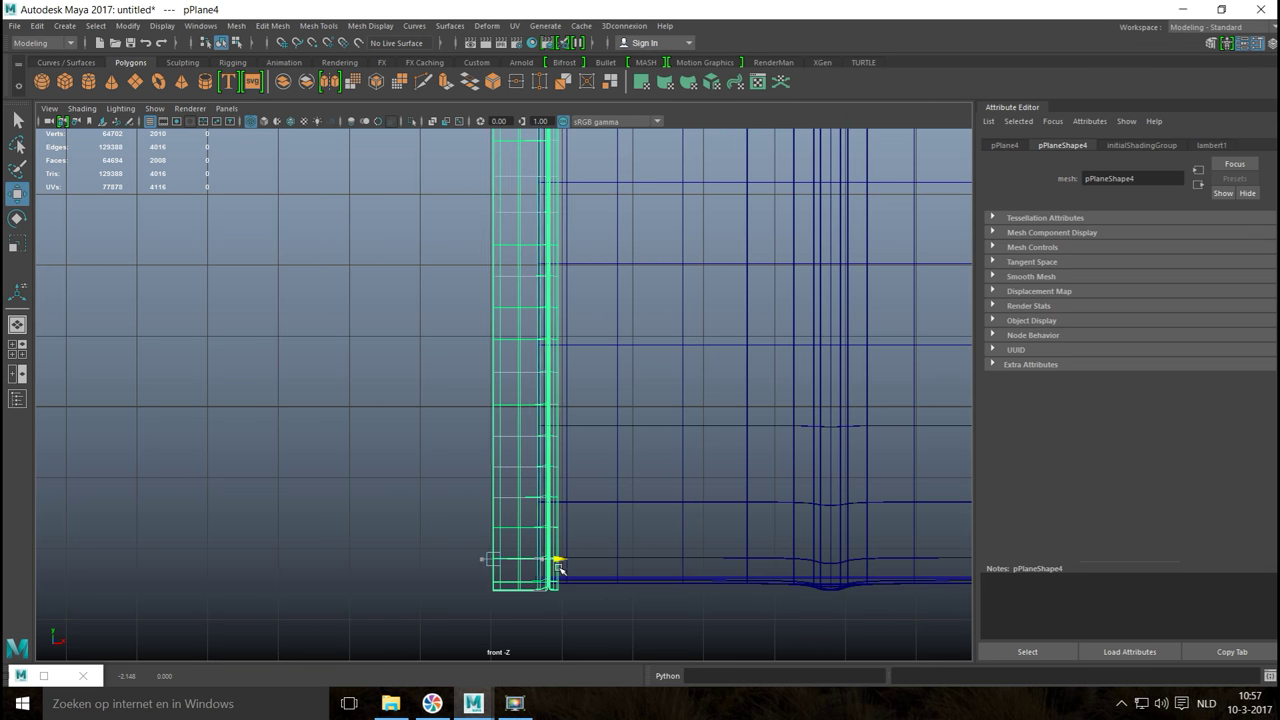
{"action": "left_click", "coordinate": [17, 348]}
{"action": "key", "text": "space"}
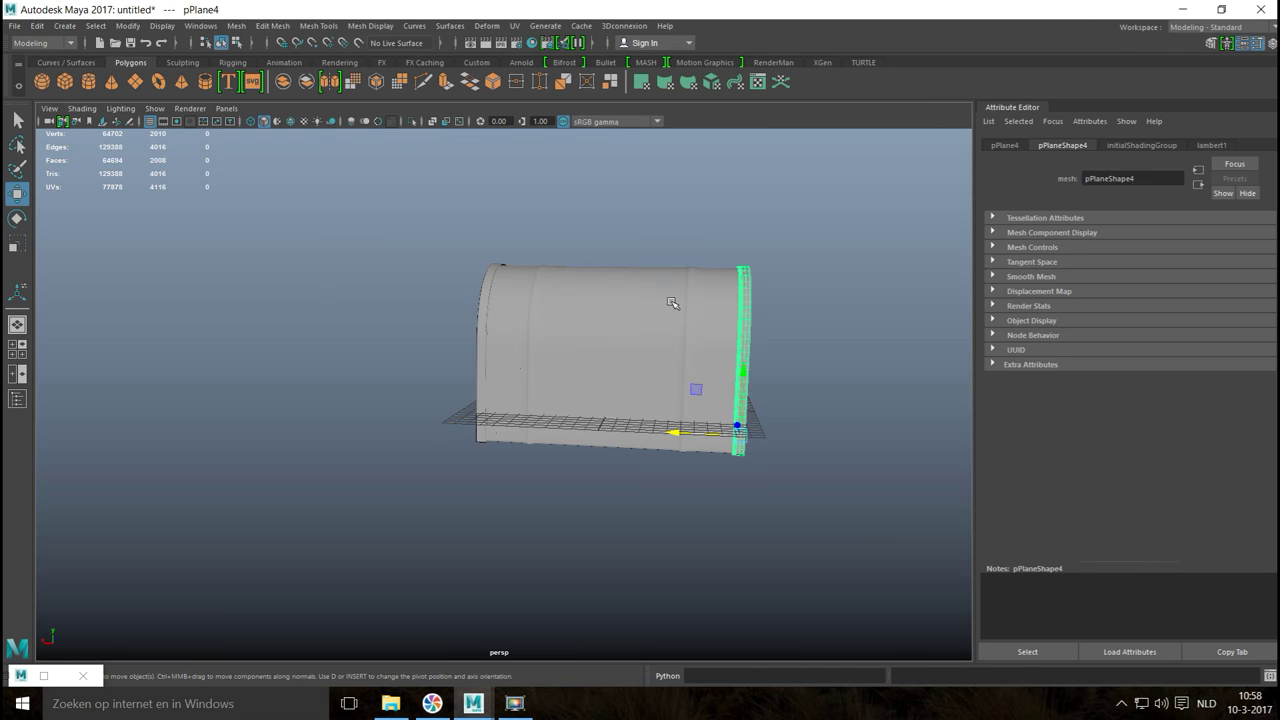
{"action": "left_click_drag", "start_coordinate": [706, 414], "coordinate": [435, 423], "text": "alt"}
Step: In the front view, move the duplicate panel's pivot to its bottom corner next to the tunnel
{"action": "left_click", "coordinate": [17, 348]}
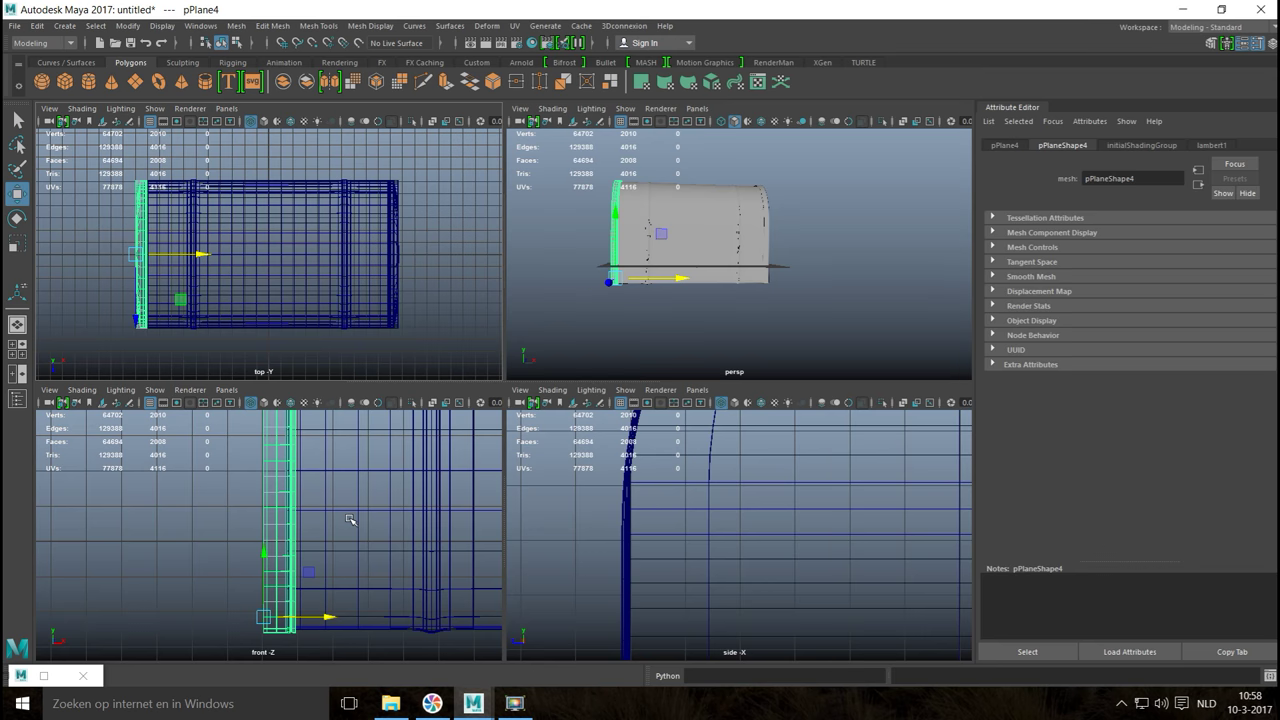
{"action": "key", "text": "space"}
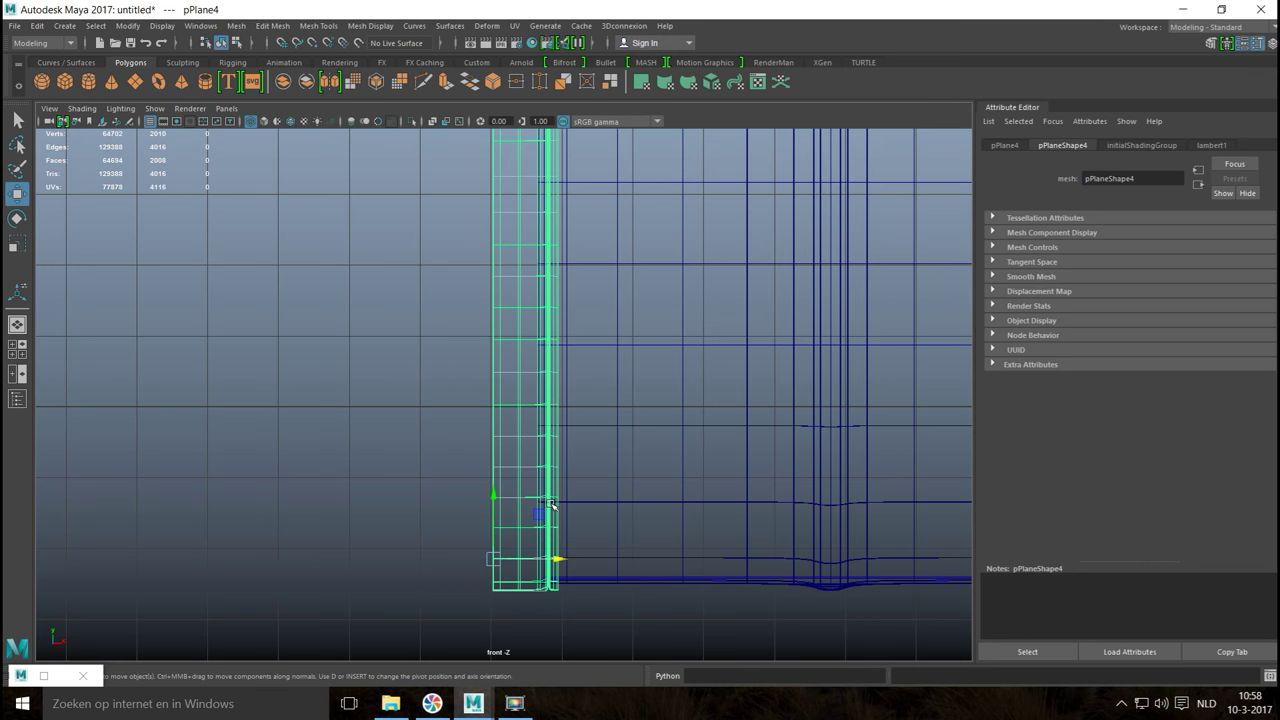
{"action": "key", "text": "d"}
{"action": "left_click_drag", "start_coordinate": [493, 493], "coordinate": [497, 525]}
Step: Rotate the duplicate panel outward about 38 degrees around its bottom pivot to open it like a hatch
{"action": "key", "text": "e"}
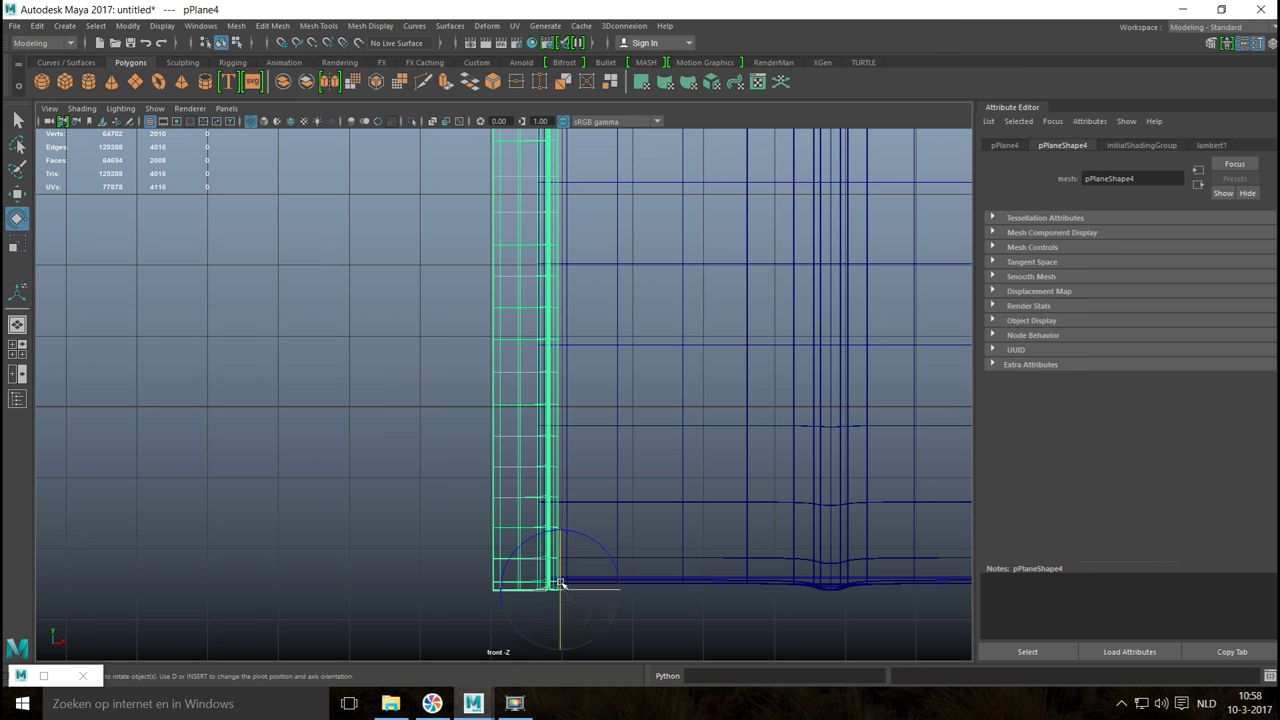
{"action": "left_click_drag", "start_coordinate": [523, 551], "coordinate": [499, 603]}
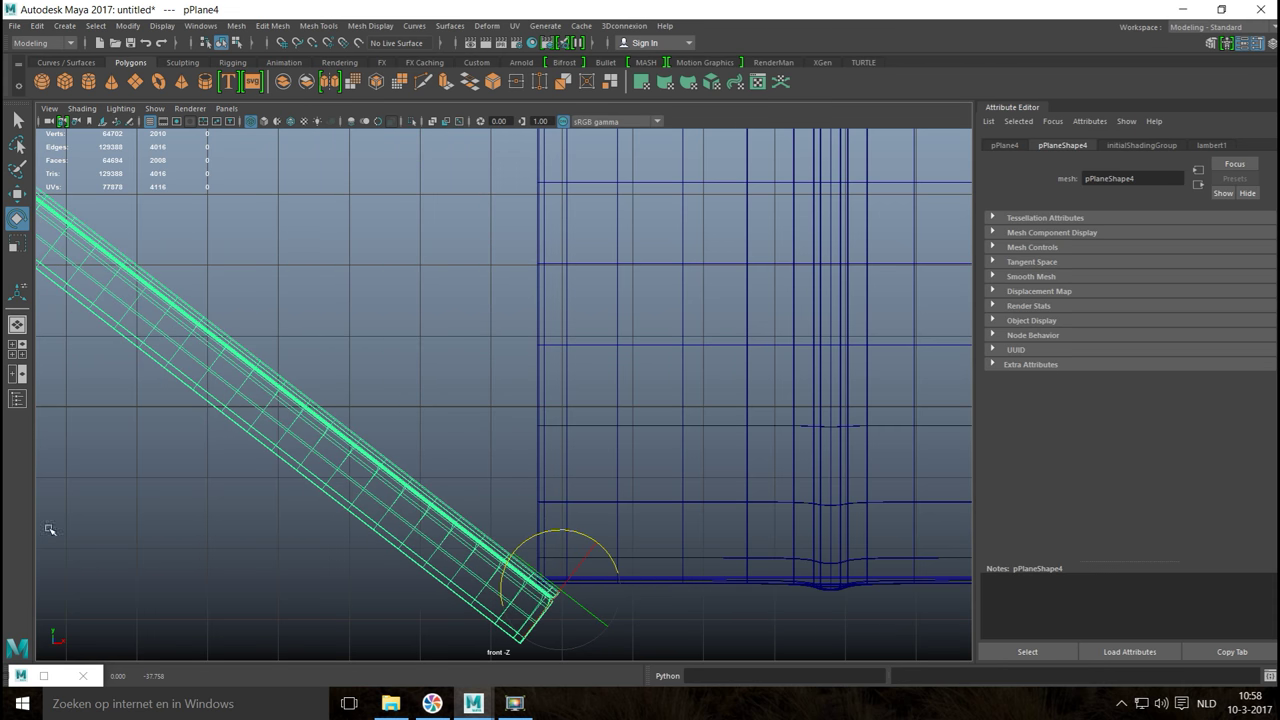
{"action": "left_click", "coordinate": [20, 355]}
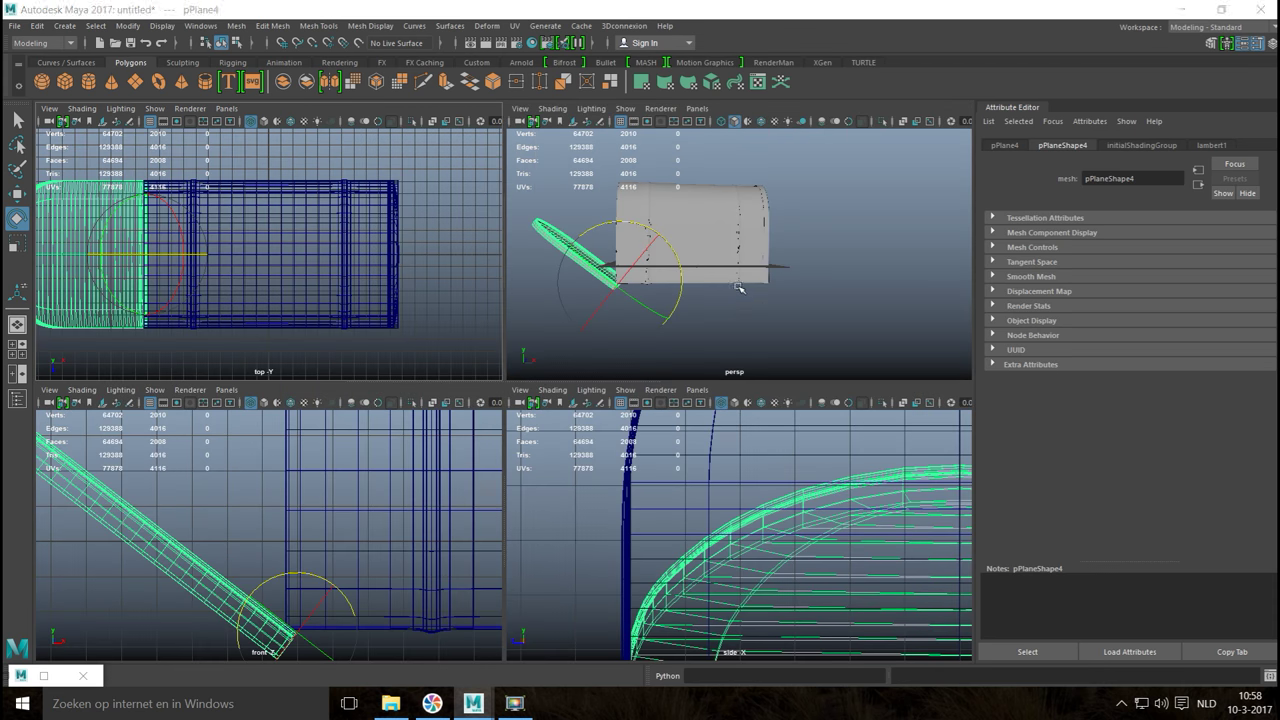
{"action": "key", "text": "space"}
{"action": "left_click", "coordinate": [738, 338]}
{"action": "left_click_drag", "start_coordinate": [410, 420], "coordinate": [510, 405], "text": "alt"}
{"action": "left_click_drag", "start_coordinate": [515, 368], "coordinate": [372, 400], "text": "alt"}
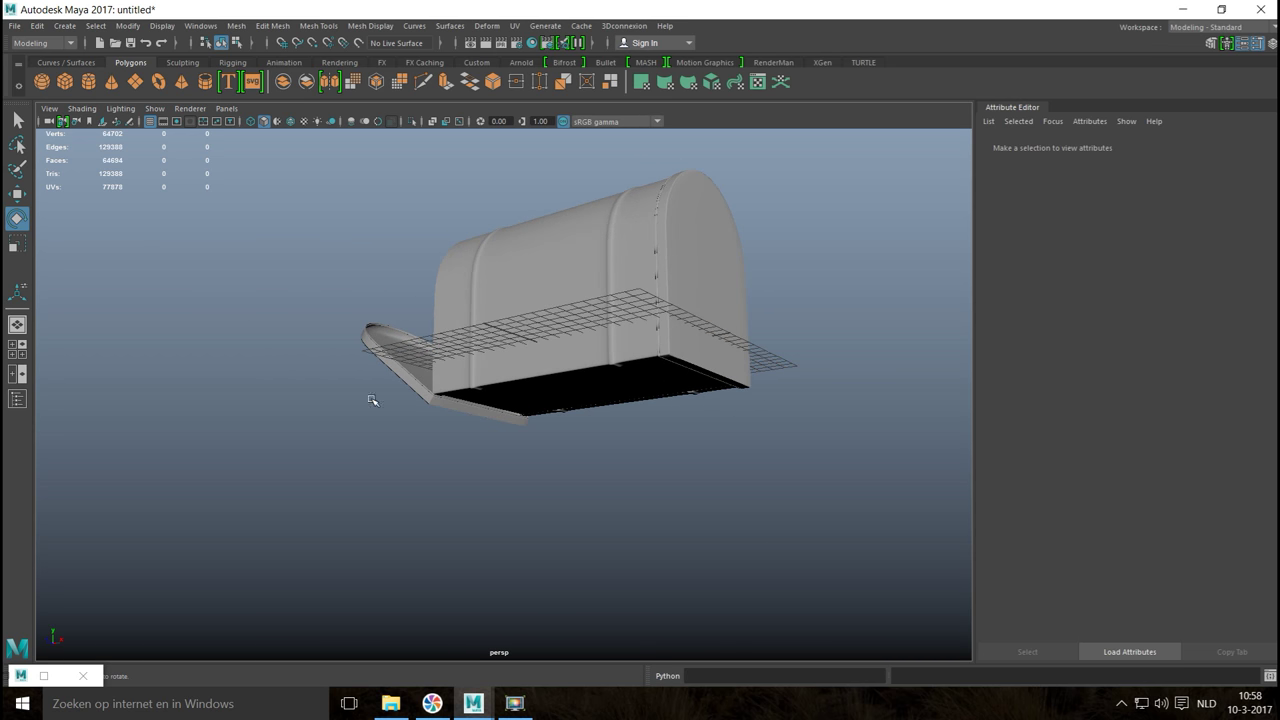
Step: Create a polygon cylinder and move it well clear of the tunnel
{"action": "left_click", "coordinate": [93, 87]}
{"action": "left_click_drag", "start_coordinate": [171, 263], "coordinate": [323, 471], "text": "alt"}
{"action": "key", "text": "w"}
{"action": "left_click_drag", "start_coordinate": [493, 408], "coordinate": [242, 487]}
Step: Rotate the cylinder to lie horizontally and stretch it along its length
{"action": "key", "text": "e"}
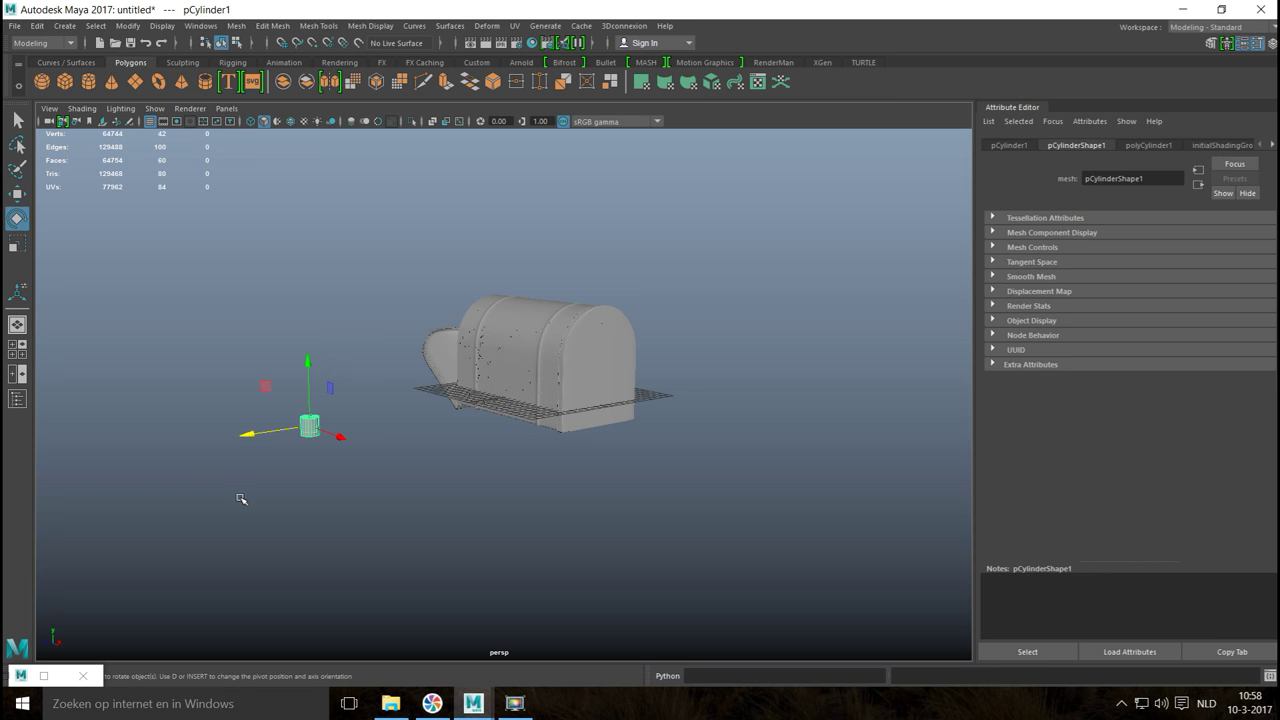
{"action": "left_click_drag", "start_coordinate": [274, 389], "coordinate": [347, 372]}
{"action": "key", "text": "r"}
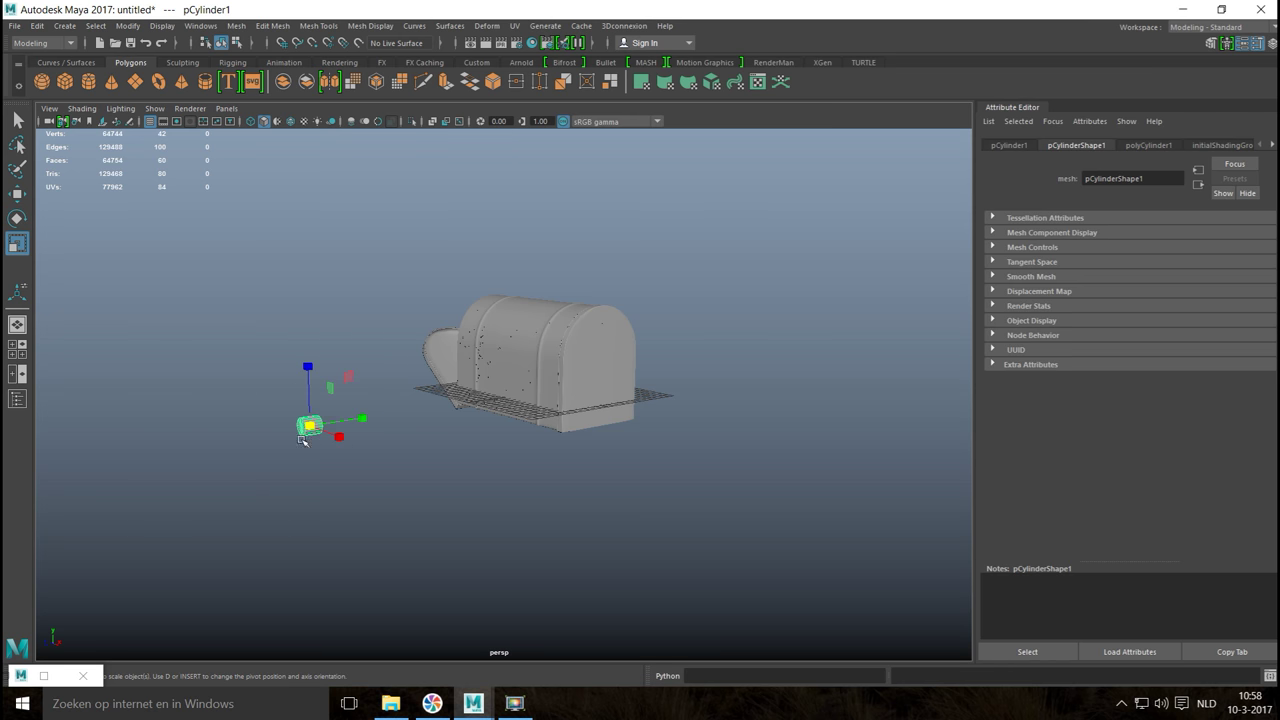
{"action": "left_click_drag", "start_coordinate": [362, 416], "coordinate": [505, 394]}
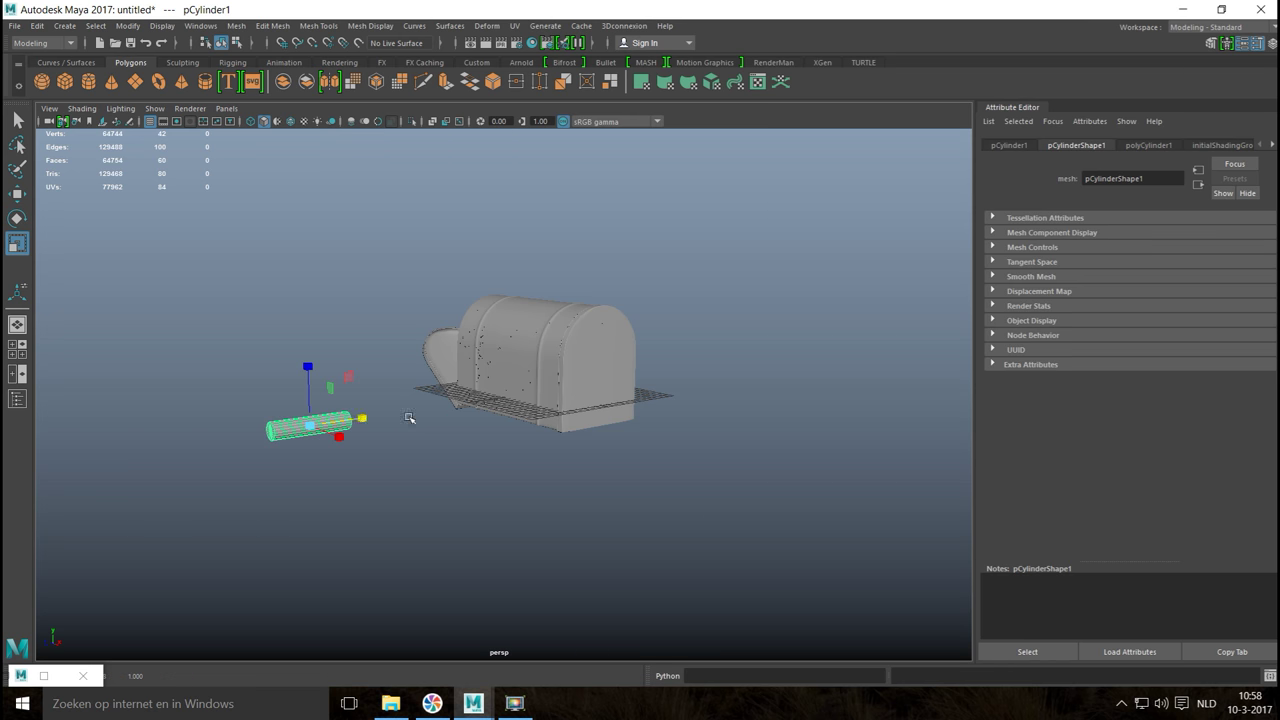
{"action": "left_click_drag", "start_coordinate": [363, 418], "coordinate": [386, 422]}
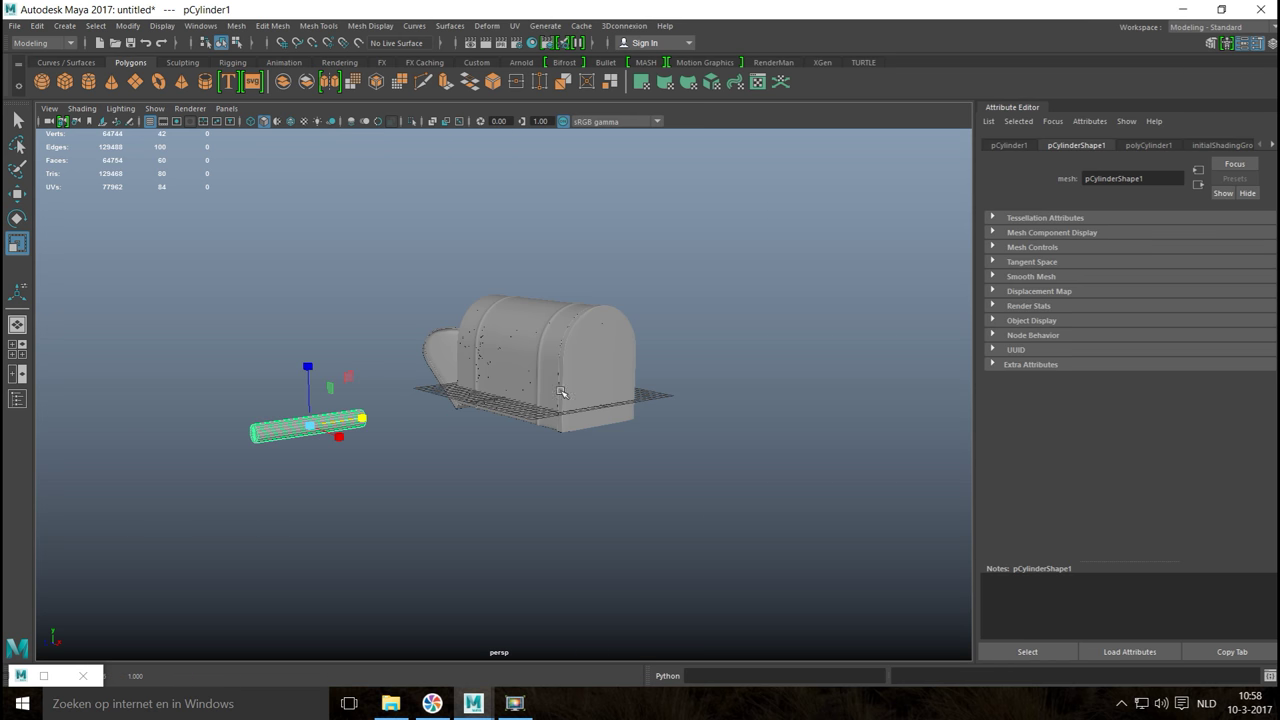
Step: Give the cylinder round caps with 10 cap subdivisions, and scale its length back down into a short capsule
{"action": "left_click", "coordinate": [1140, 148]}
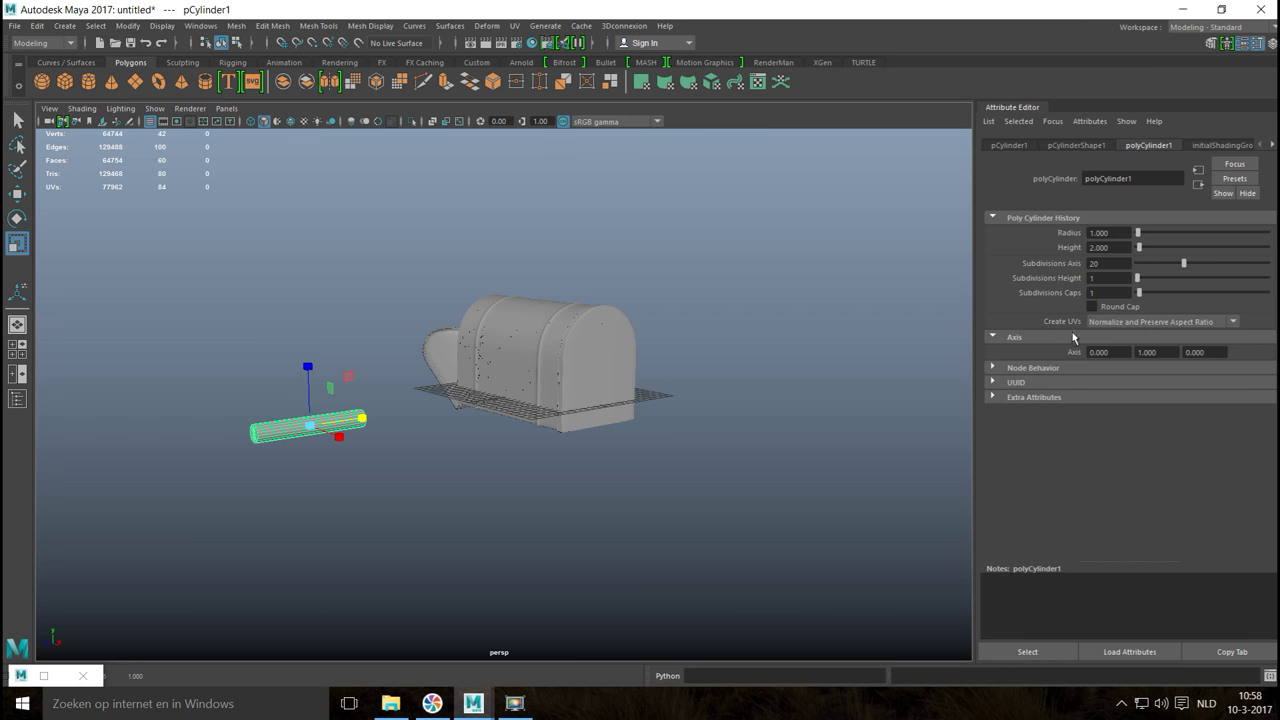
{"action": "left_click", "coordinate": [1092, 307]}
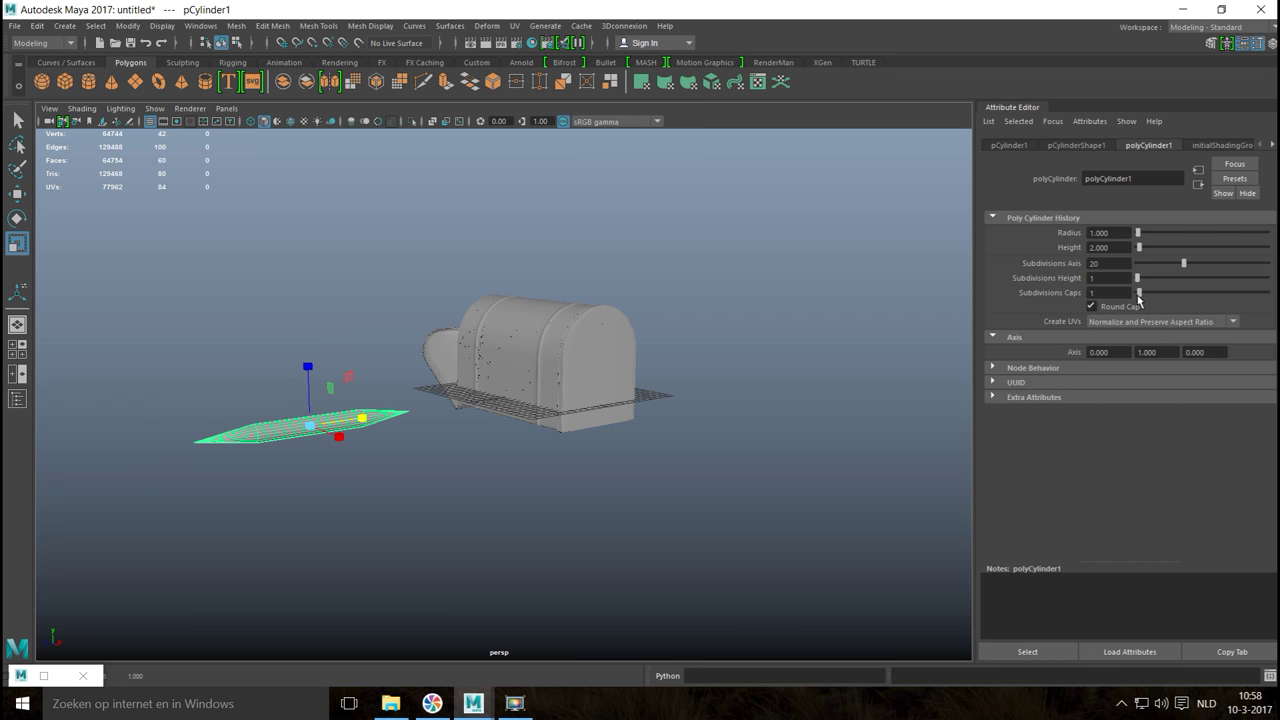
{"action": "left_click_drag", "start_coordinate": [1140, 292], "coordinate": [1182, 305]}
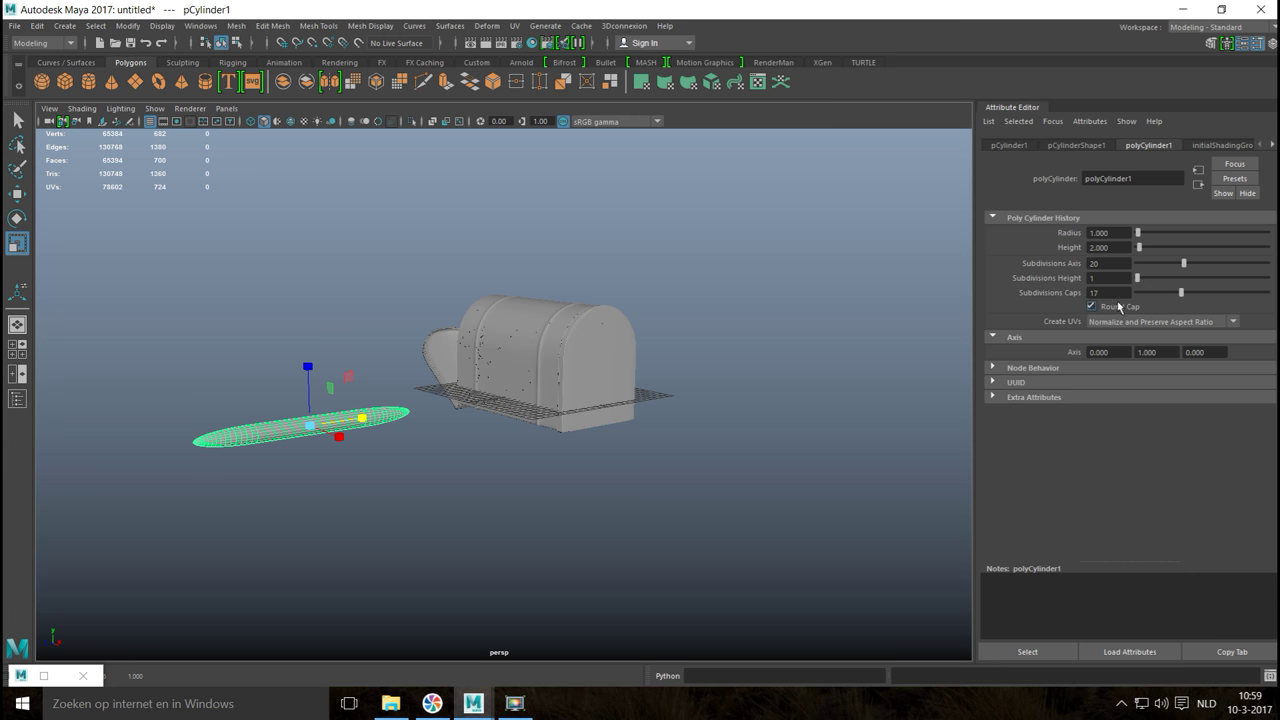
{"action": "type", "text": "0"}
{"action": "key", "text": "Return"}
{"action": "left_click_drag", "start_coordinate": [362, 418], "coordinate": [316, 441]}
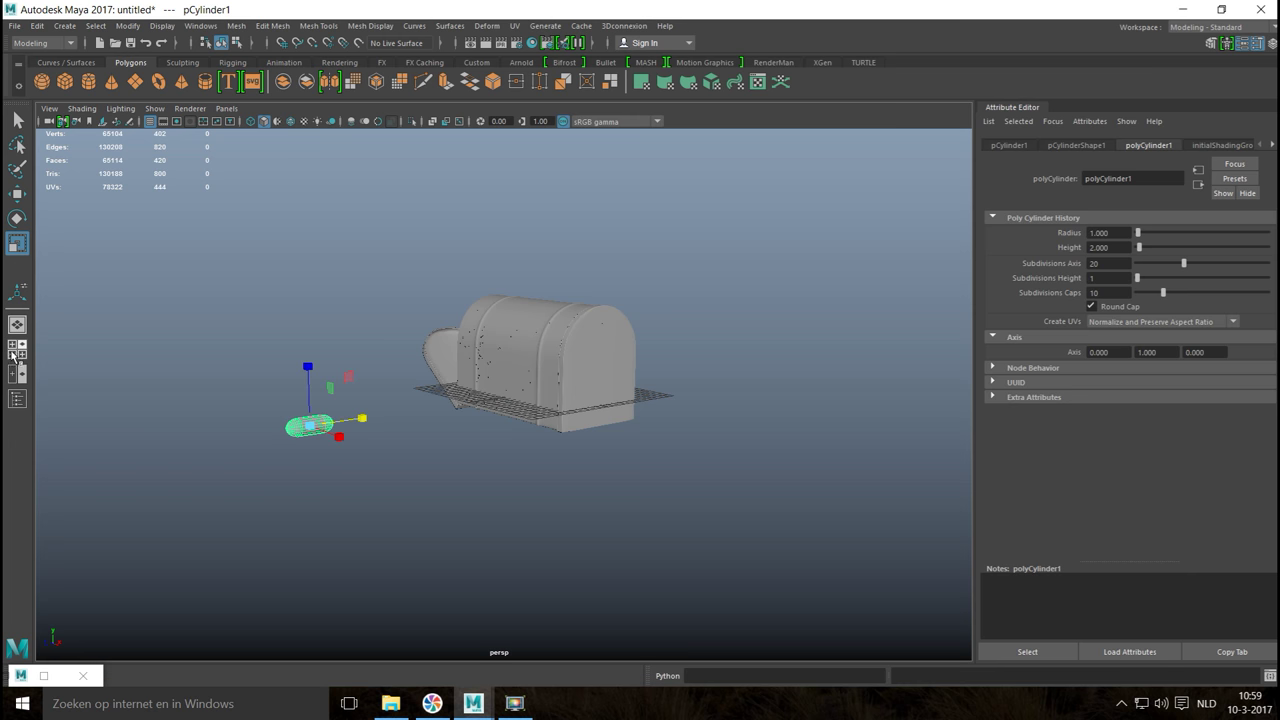
Step: In the top view, select the faces of the capsule's body and one round cap, and move them along Z to lengthen it
{"action": "left_click", "coordinate": [14, 351]}
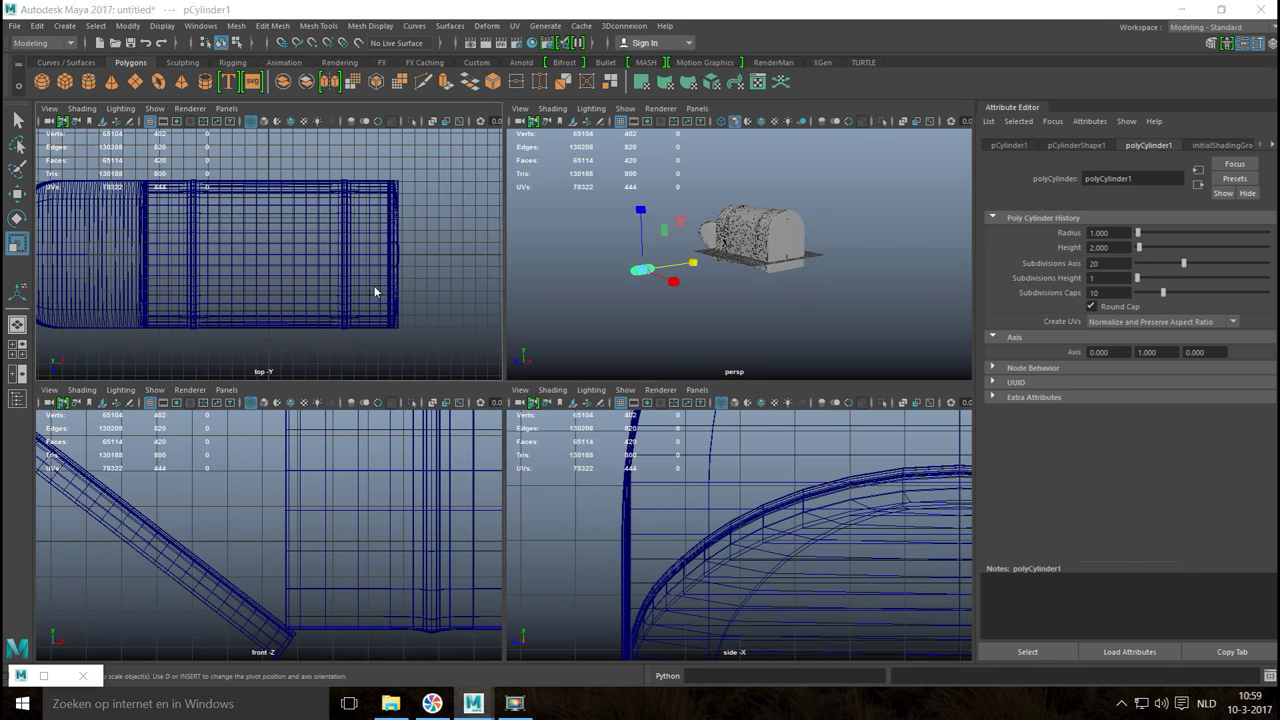
{"action": "key", "text": "space"}
{"action": "key", "text": "f"}
{"action": "right_click_drag", "start_coordinate": [463, 310], "coordinate": [461, 348]}
{"action": "left_click_drag", "start_coordinate": [310, 366], "coordinate": [706, 680]}
{"action": "scroll", "coordinate": [651, 580], "scroll_direction": "down", "scroll_amount": 3}
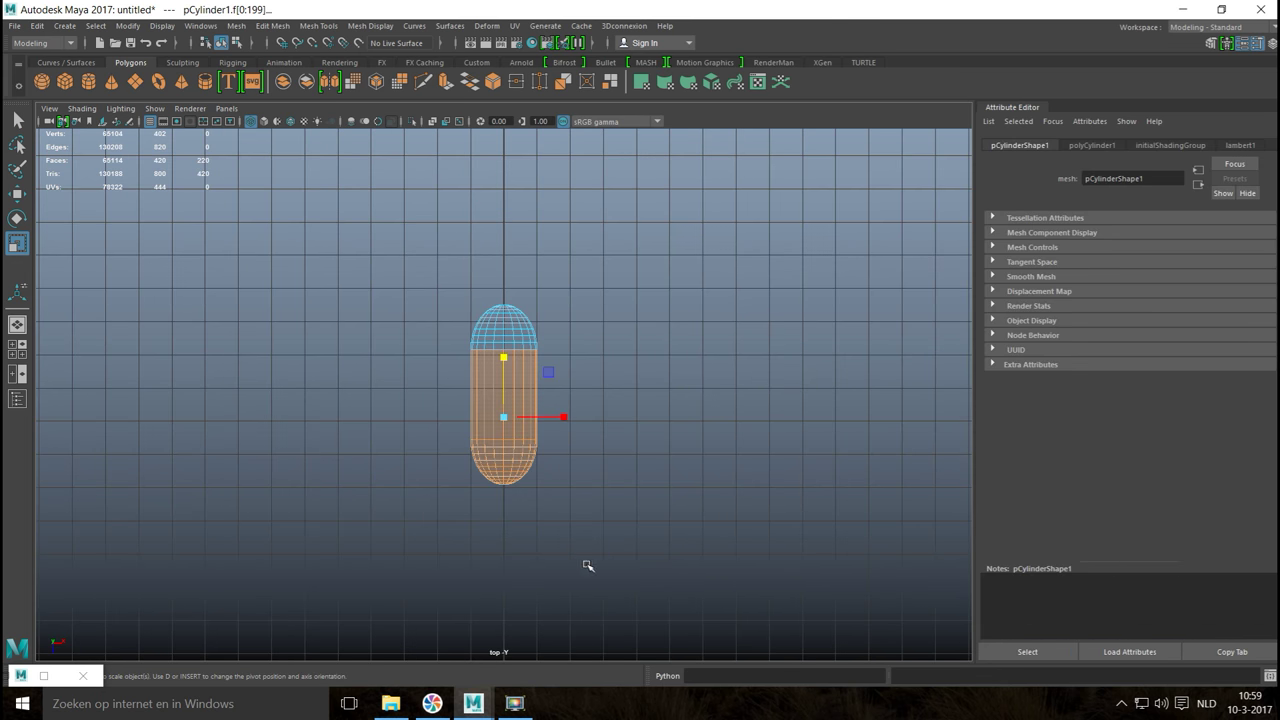
{"action": "key", "text": "w"}
{"action": "left_click_drag", "start_coordinate": [506, 486], "coordinate": [500, 651]}
{"action": "scroll", "coordinate": [612, 585], "scroll_direction": "down", "scroll_amount": 2}
{"action": "scroll", "coordinate": [612, 585], "scroll_direction": "down", "scroll_amount": 1}
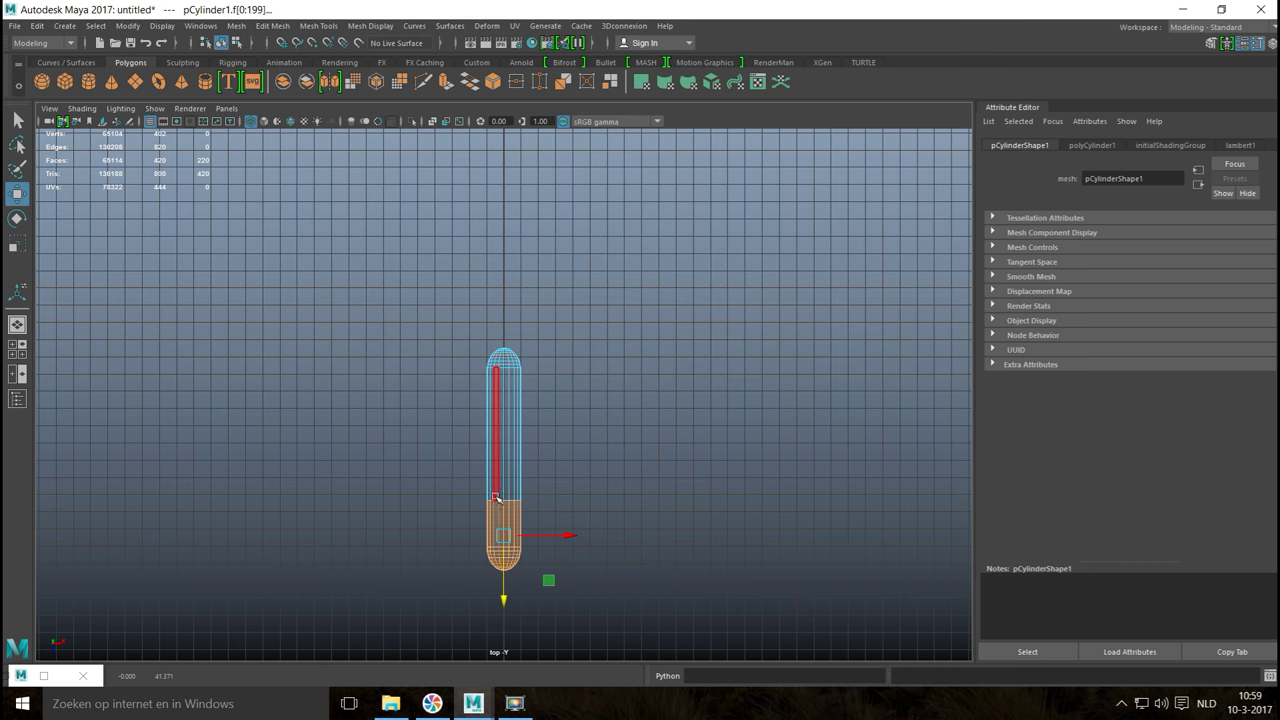
Step: Move the ring of vertices between the capsule's body sections along Z to mid-length, and return to object mode
{"action": "right_click", "coordinate": [502, 530]}
{"action": "left_click", "coordinate": [430, 322]}
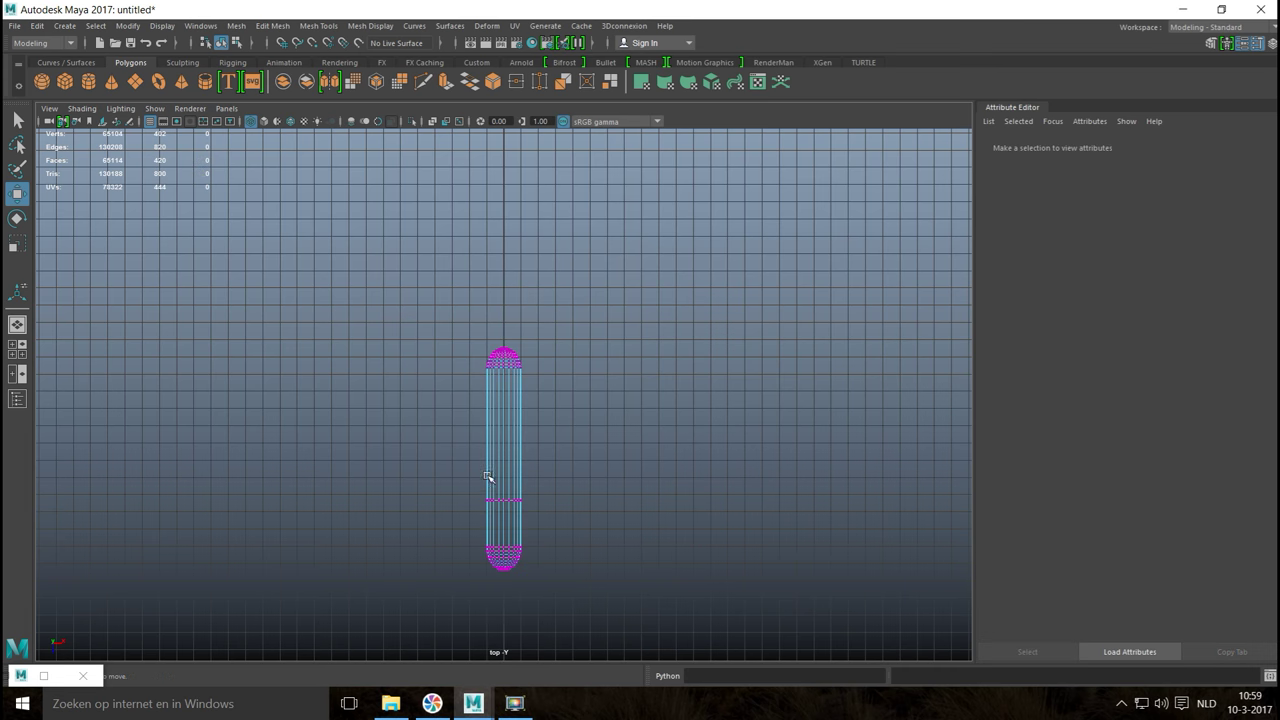
{"action": "left_click_drag", "start_coordinate": [470, 484], "coordinate": [563, 521]}
{"action": "middle_click_drag", "start_coordinate": [503, 565], "coordinate": [505, 518]}
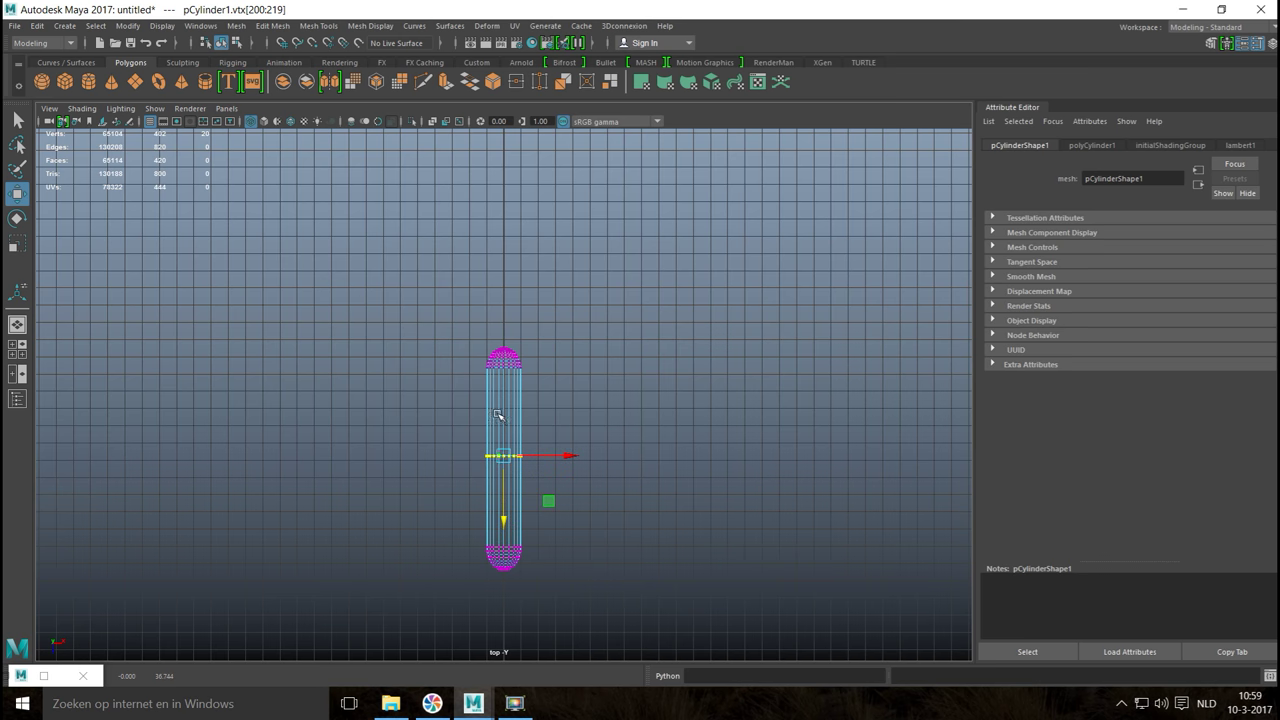
{"action": "right_click_drag", "start_coordinate": [503, 322], "coordinate": [571, 303]}
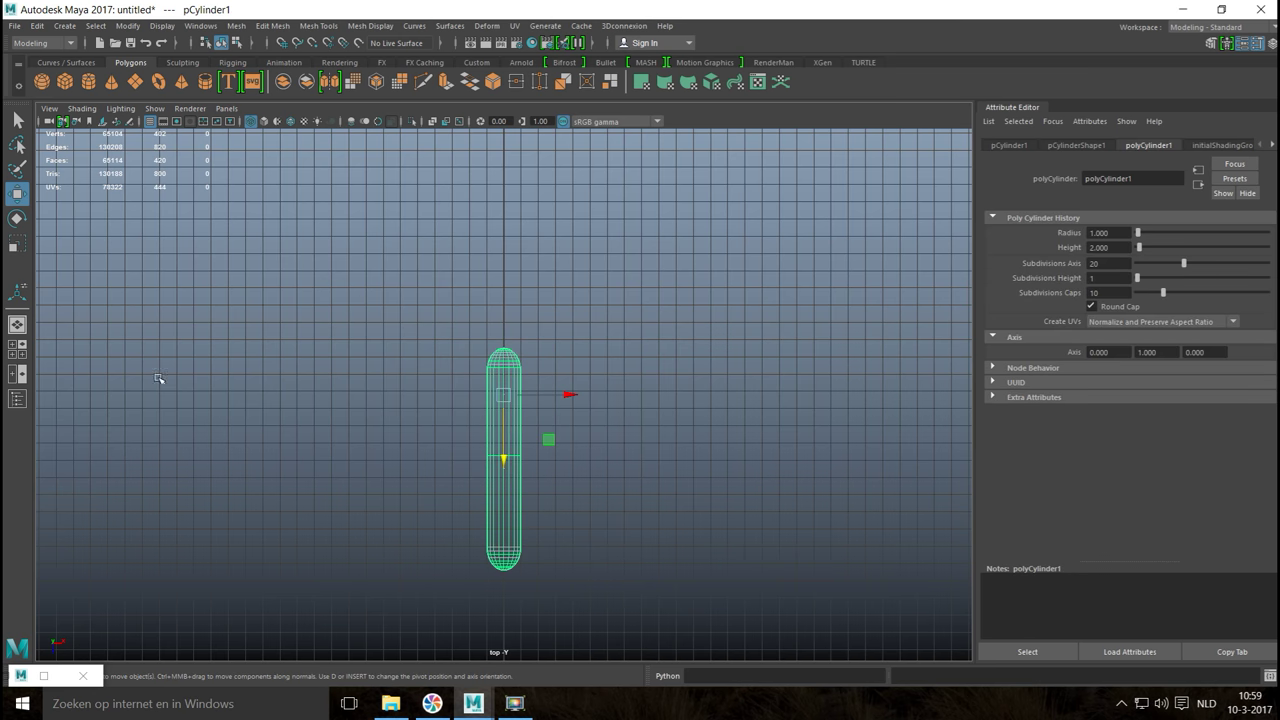
Step: In the top view, move the capsule along Z and X onto the tunnel's open end beside the hatch panel
{"action": "left_click", "coordinate": [17, 348]}
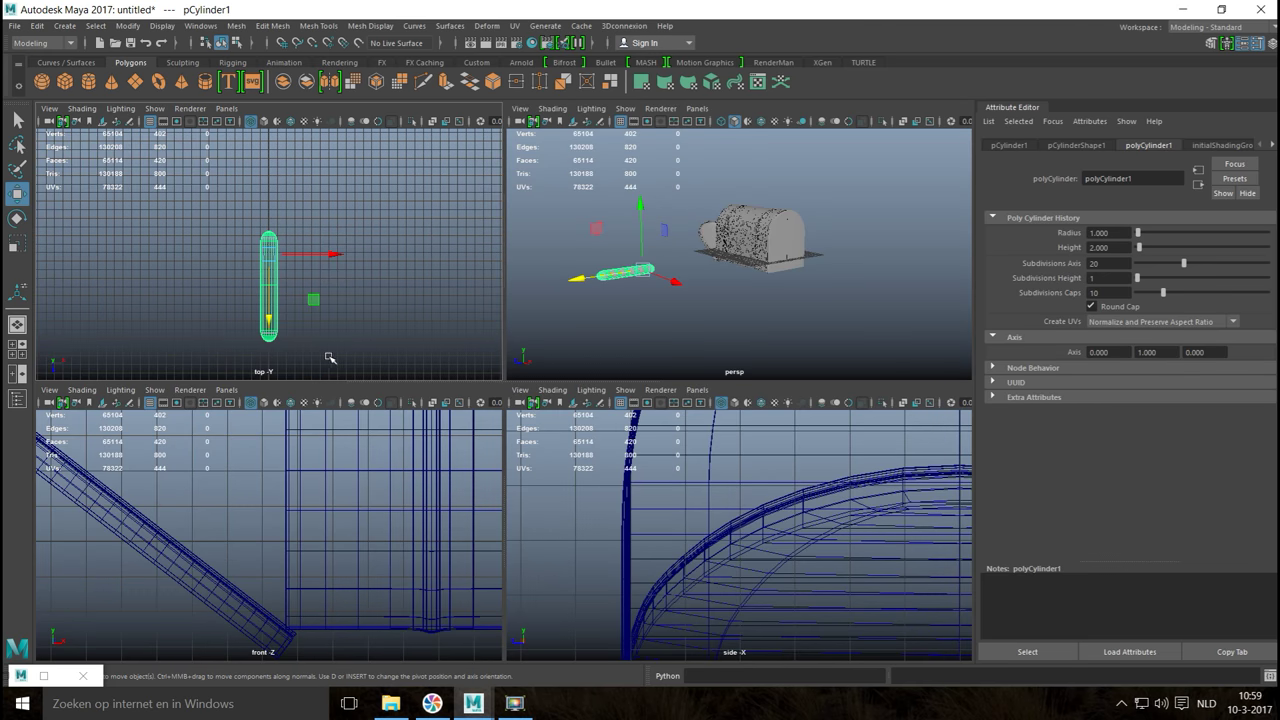
{"action": "key", "text": "space"}
{"action": "scroll", "coordinate": [371, 337], "scroll_direction": "down", "scroll_amount": 5}
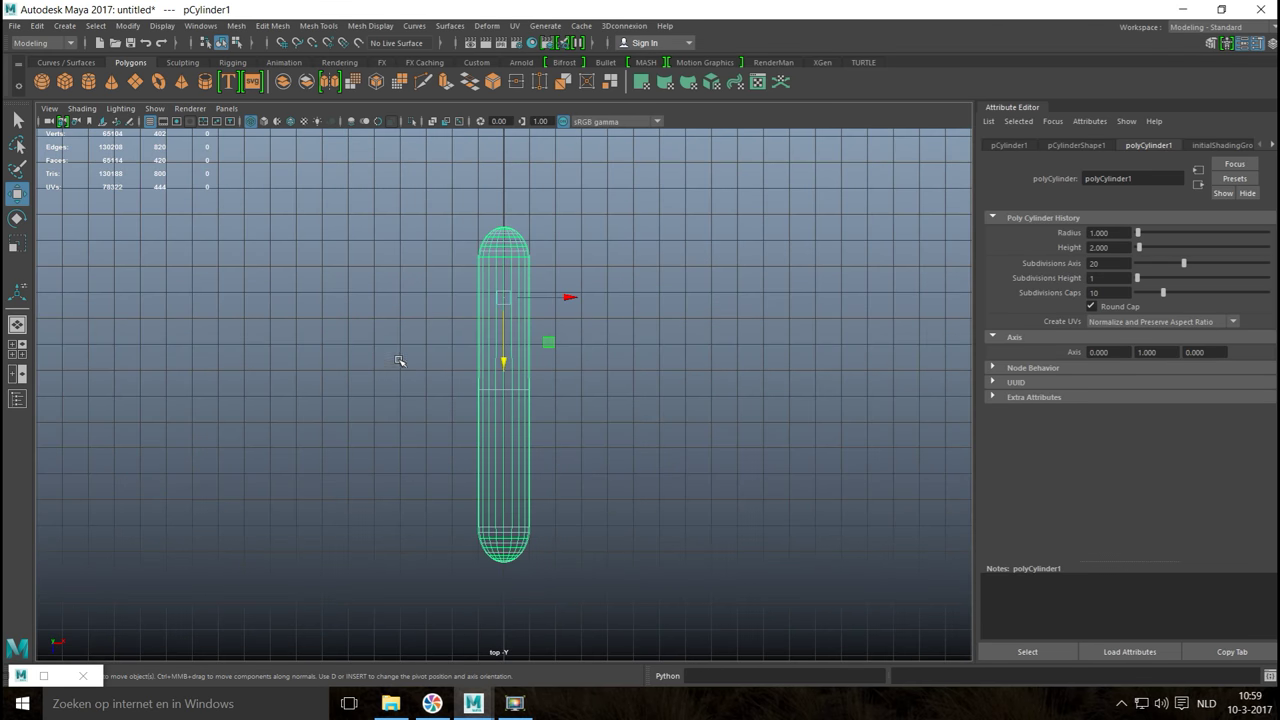
{"action": "scroll", "coordinate": [380, 380], "scroll_direction": "down", "scroll_amount": 3}
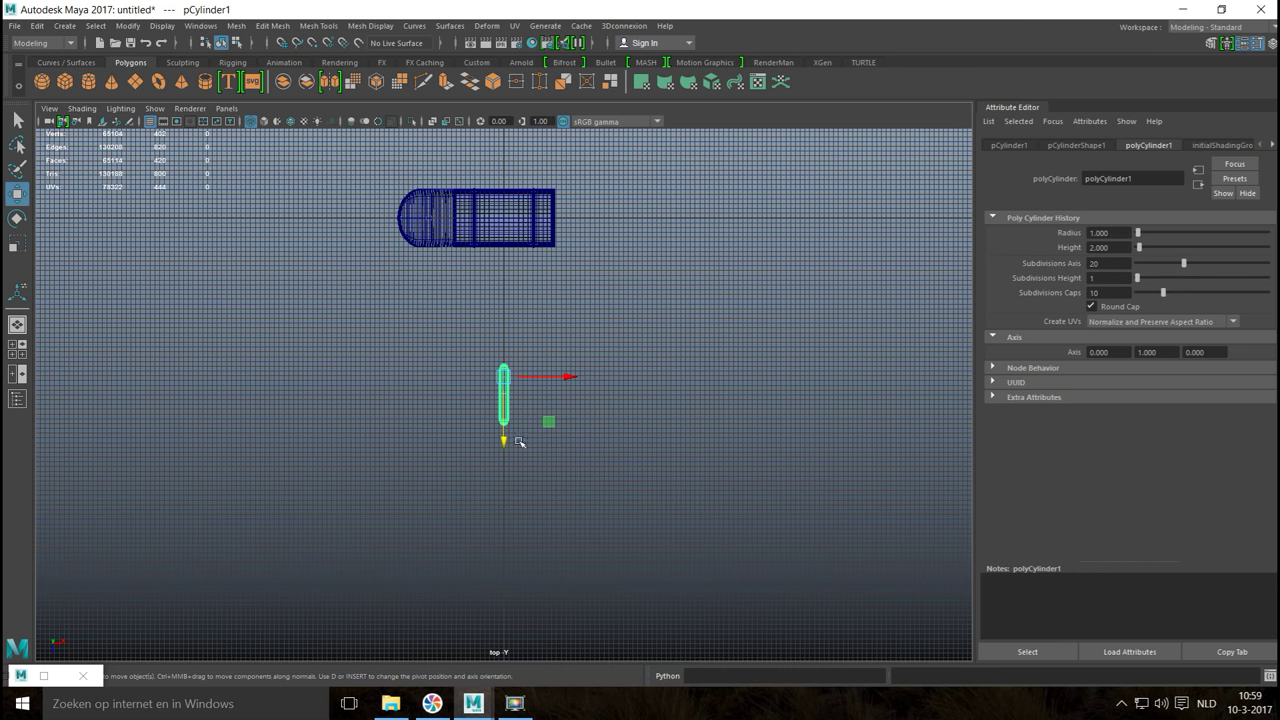
{"action": "left_click_drag", "start_coordinate": [505, 445], "coordinate": [504, 265]}
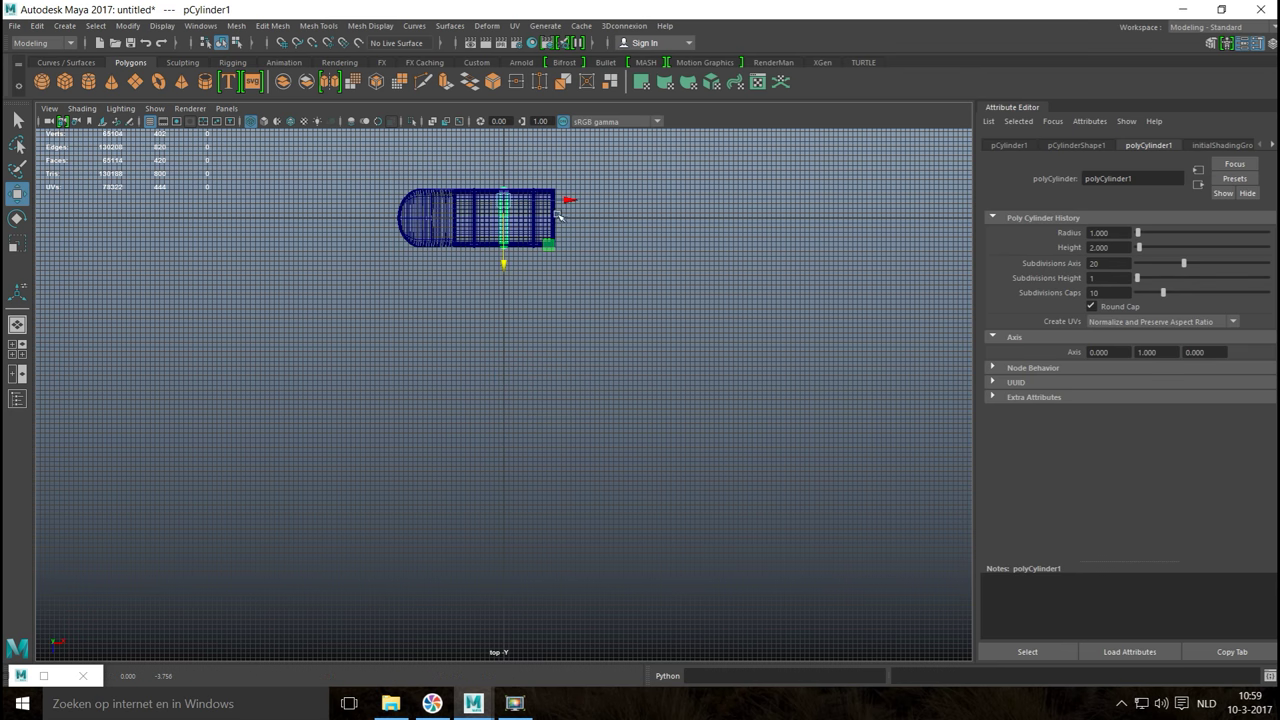
{"action": "middle_click_drag", "start_coordinate": [563, 197], "coordinate": [511, 201]}
{"action": "key", "text": "f"}
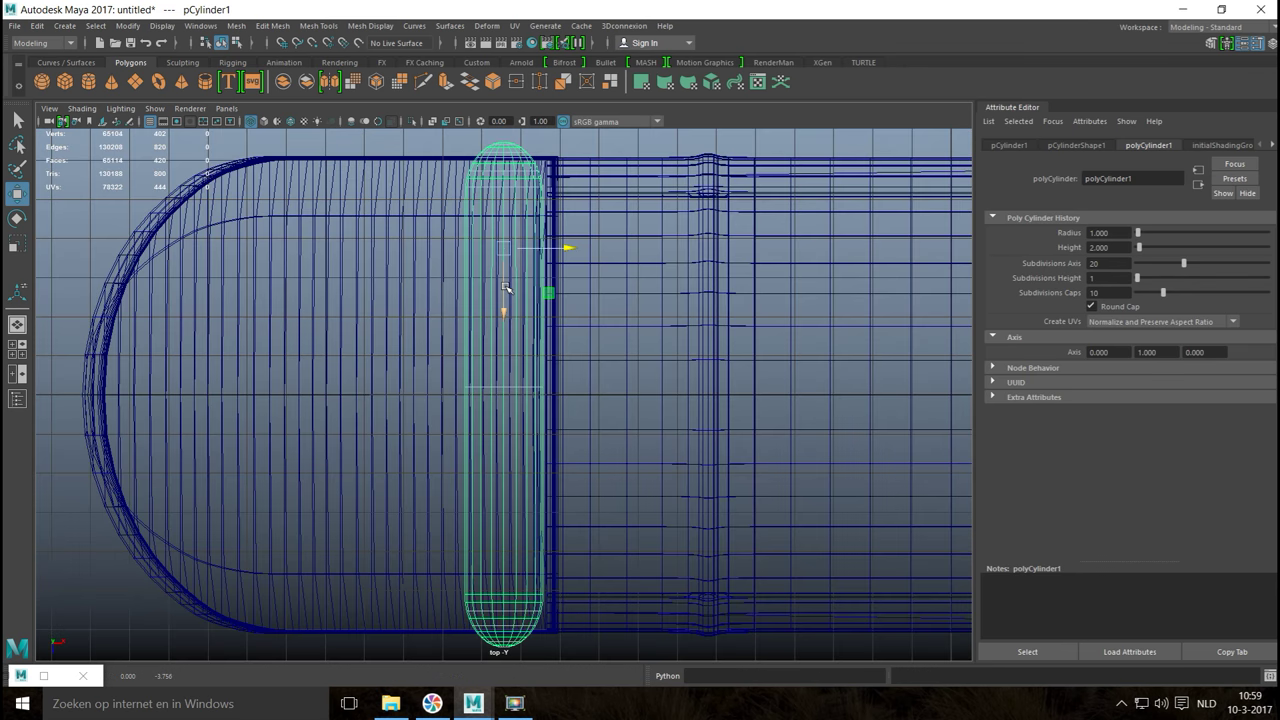
Step: Center the capsule's pivot, scale it down uniformly, and place it near one side of the tunnel's opening edge
{"action": "key", "text": "r"}
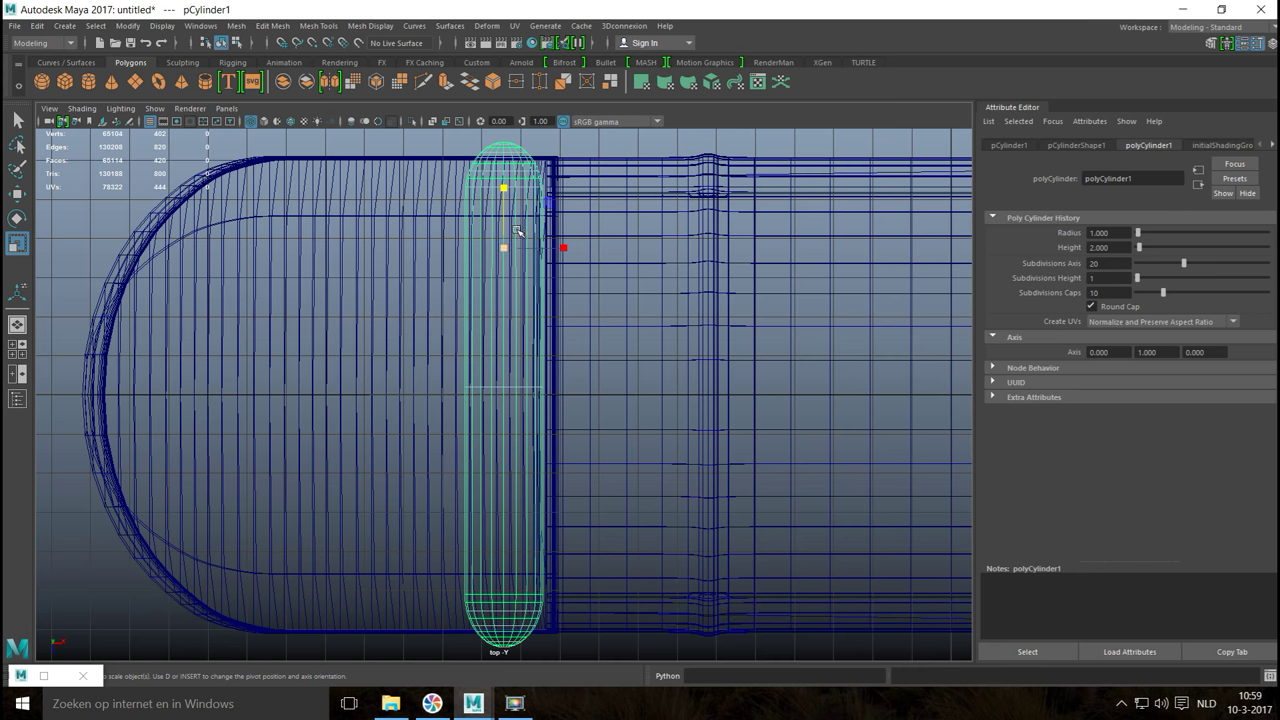
{"action": "left_click", "coordinate": [128, 26]}
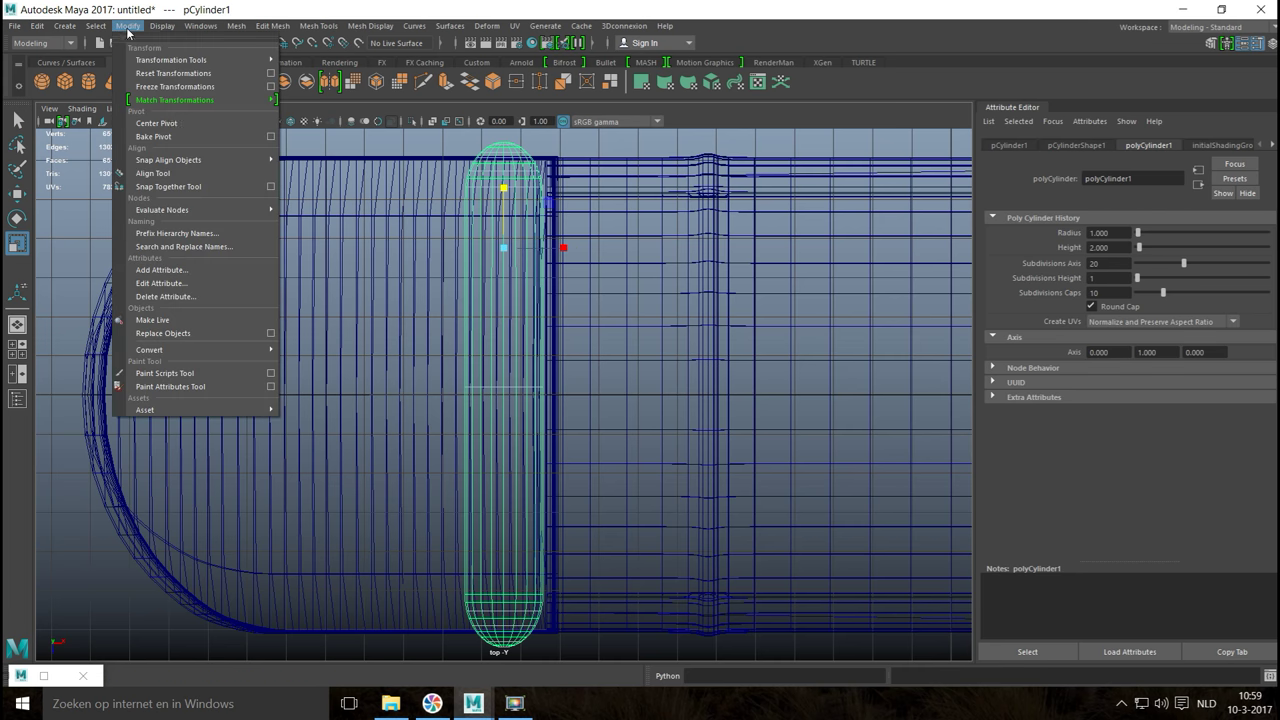
{"action": "left_click", "coordinate": [183, 120]}
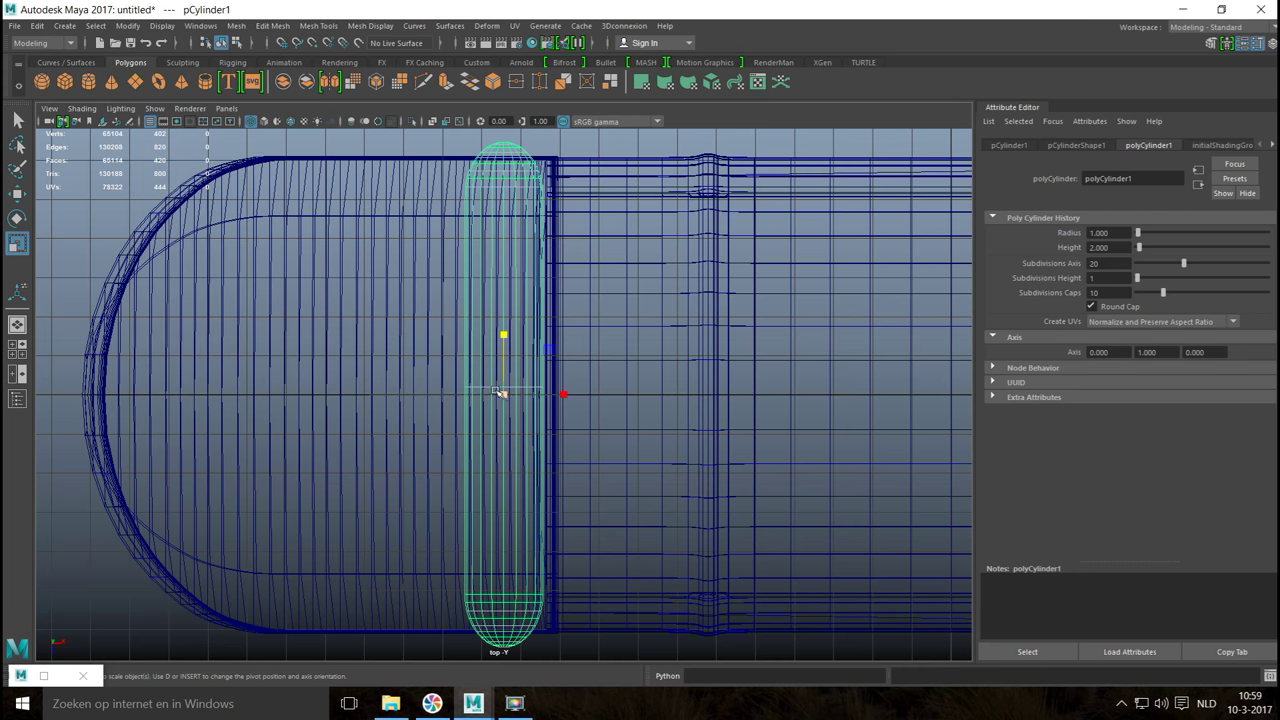
{"action": "left_click_drag", "start_coordinate": [501, 395], "coordinate": [289, 433]}
{"action": "key", "text": "w"}
{"action": "middle_click_drag", "start_coordinate": [598, 444], "coordinate": [555, 311]}
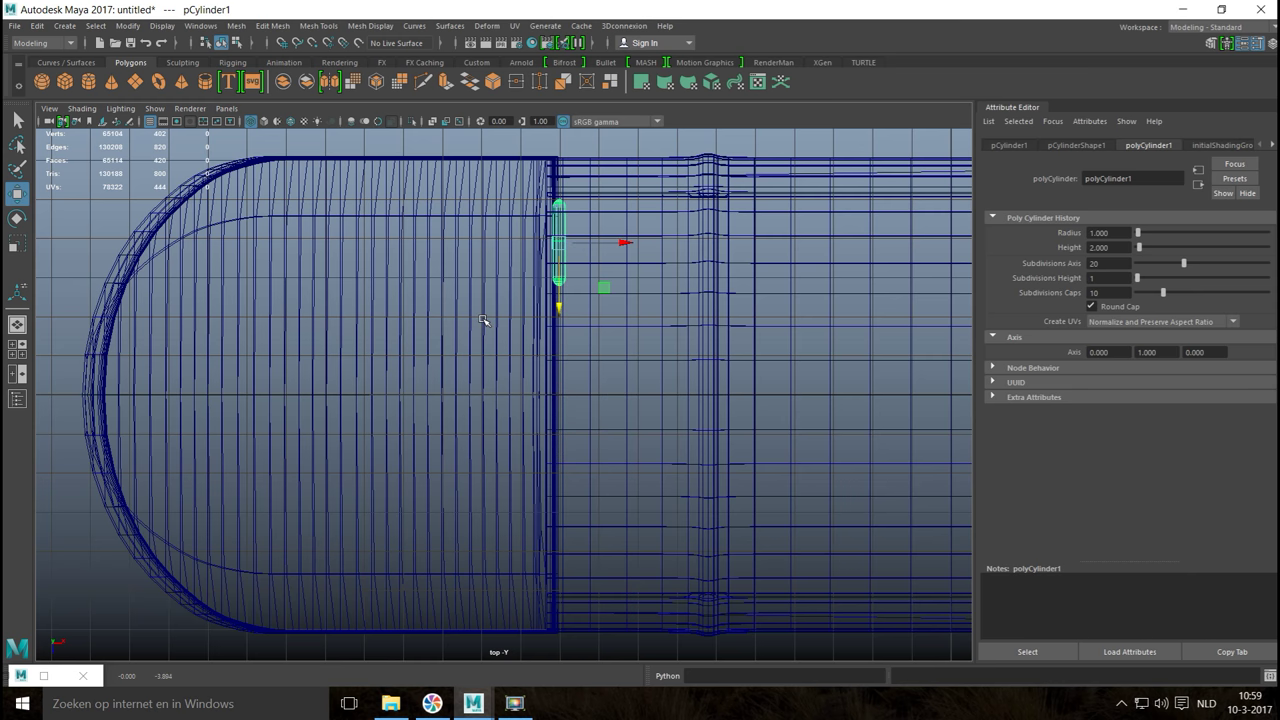
Step: Duplicate the small capsule and move the copy along Z to the opposite side of the opening
{"action": "key", "text": "ctrl+d"}
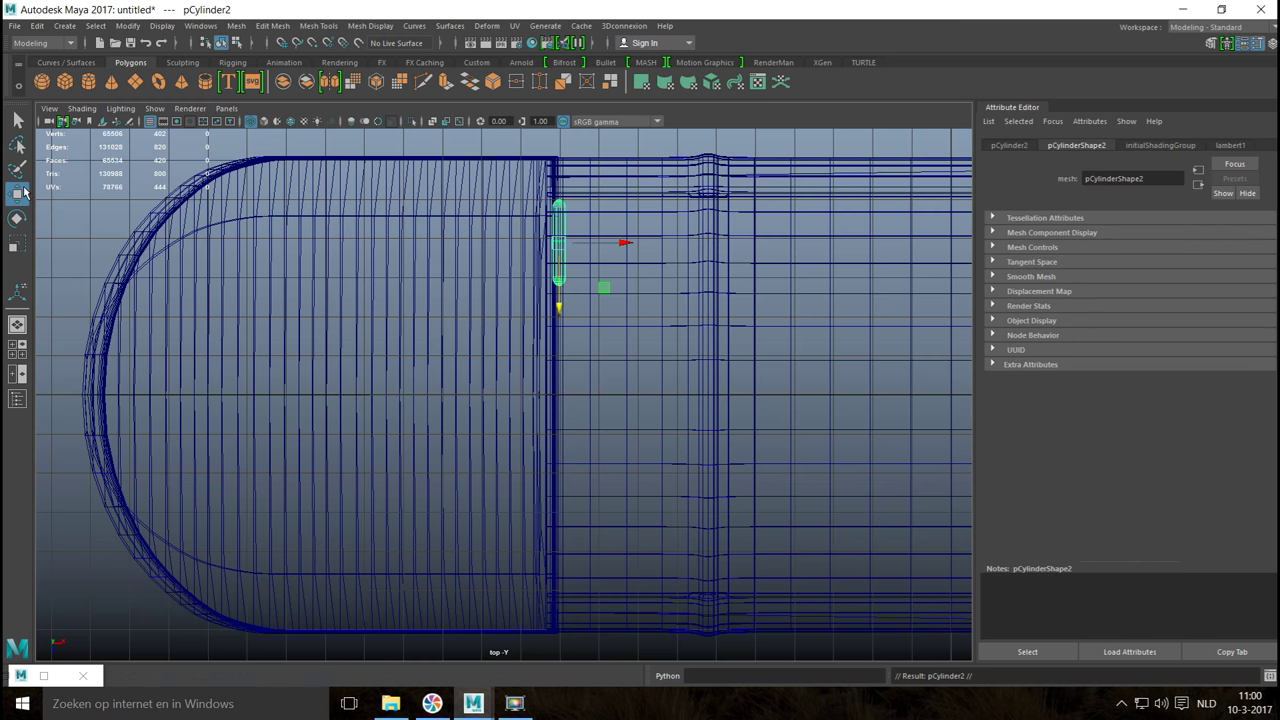
{"action": "middle_click_drag", "start_coordinate": [557, 305], "coordinate": [540, 594]}
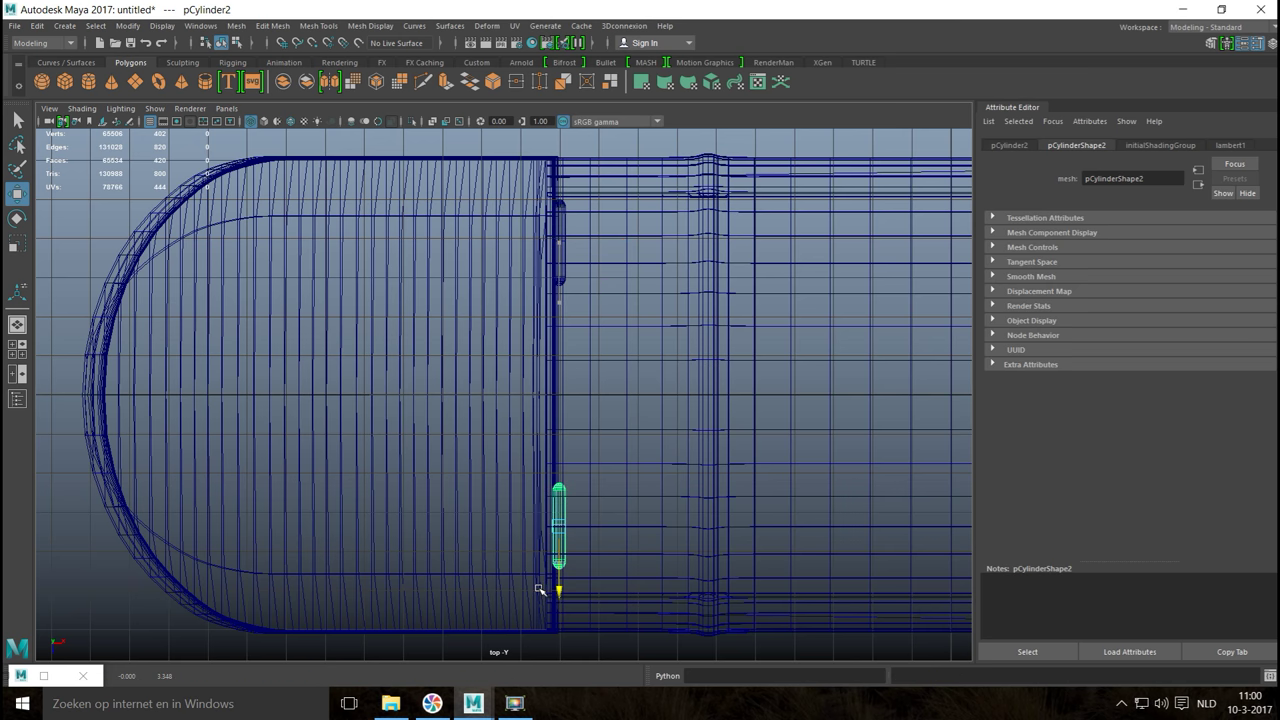
{"action": "left_click", "coordinate": [19, 350]}
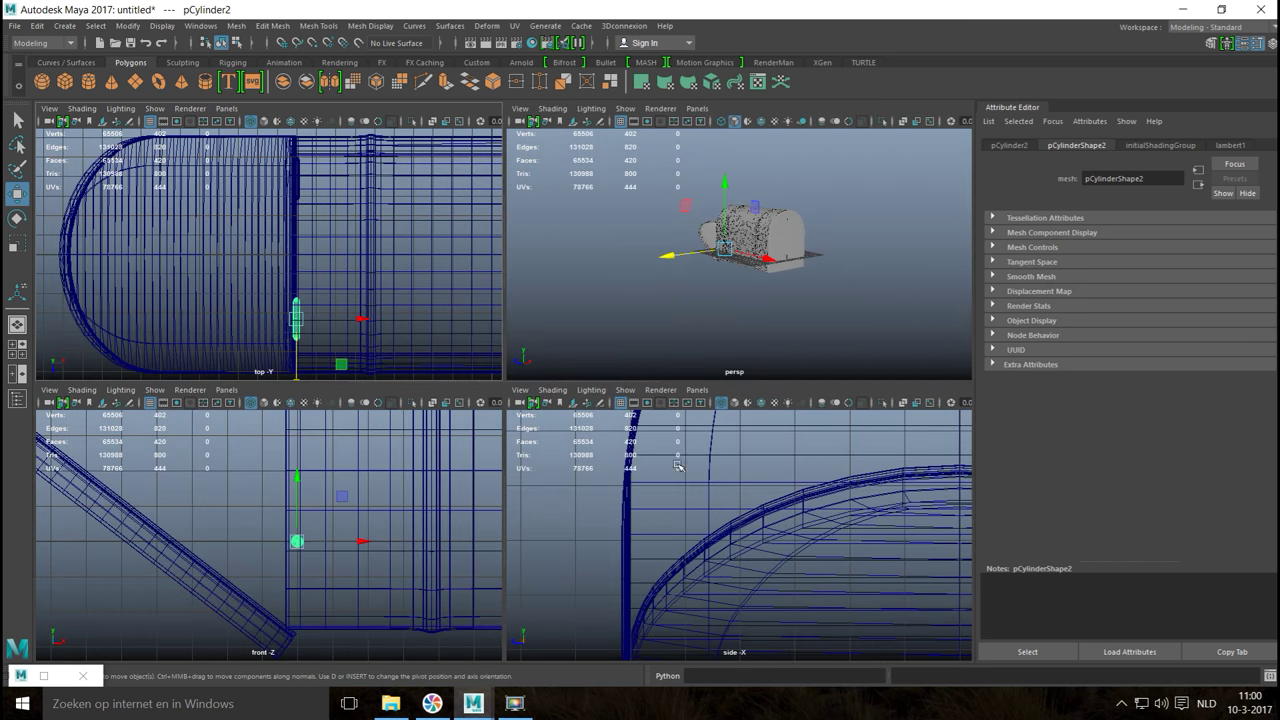
{"action": "key", "text": "space"}
{"action": "key", "text": "f"}
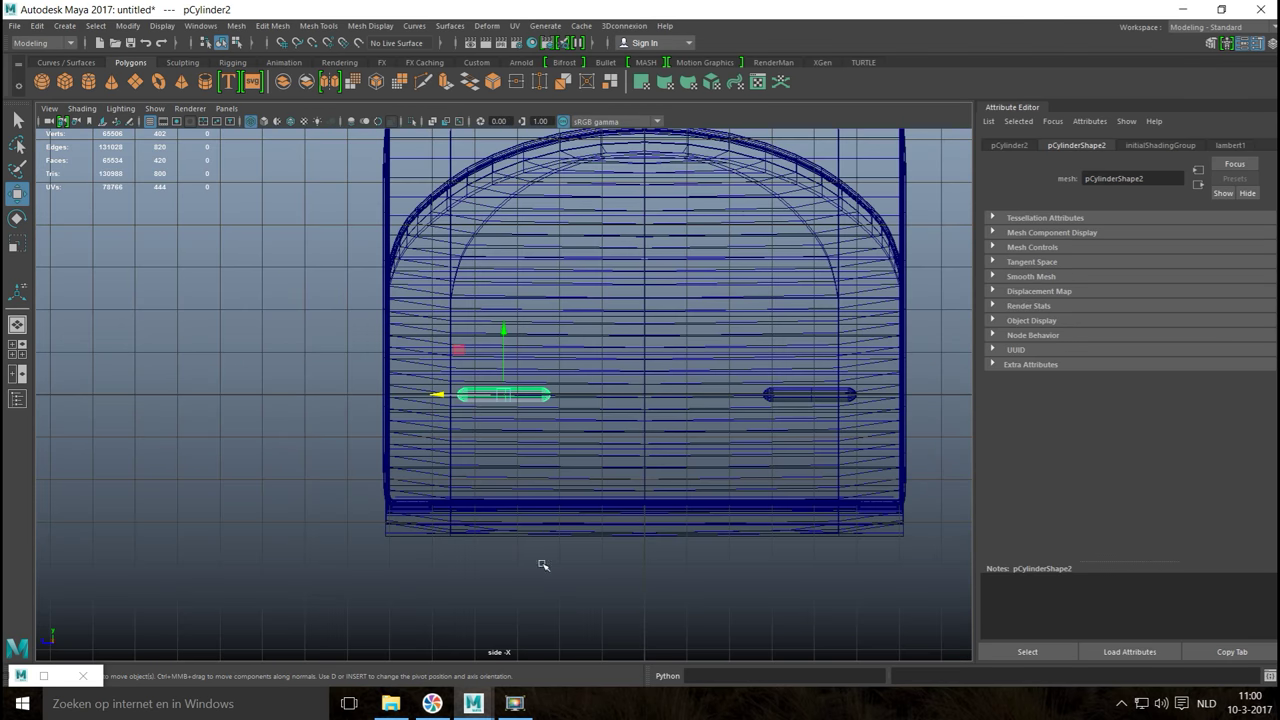
Step: Select both capsules and lower them to the tunnel's bottom edge, nudging them along X beside the hatch panel
{"action": "left_click", "coordinate": [19, 350]}
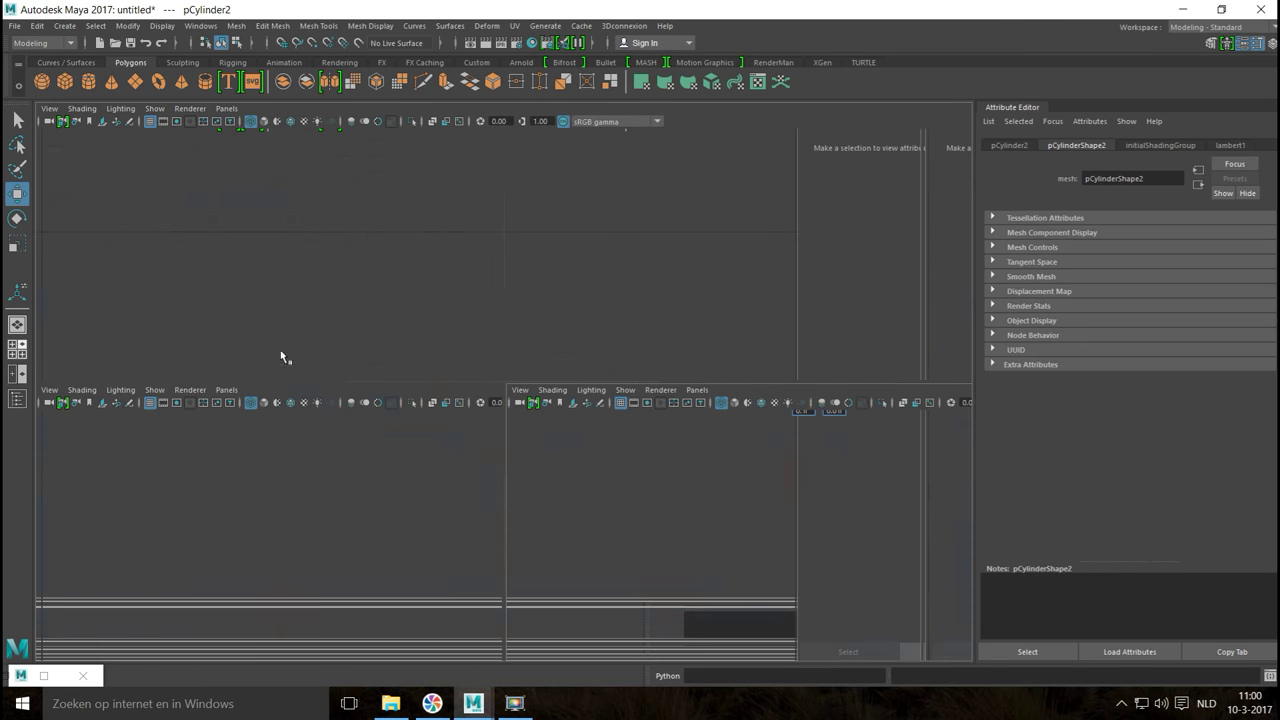
{"action": "key", "text": "space"}
{"action": "key", "text": "f"}
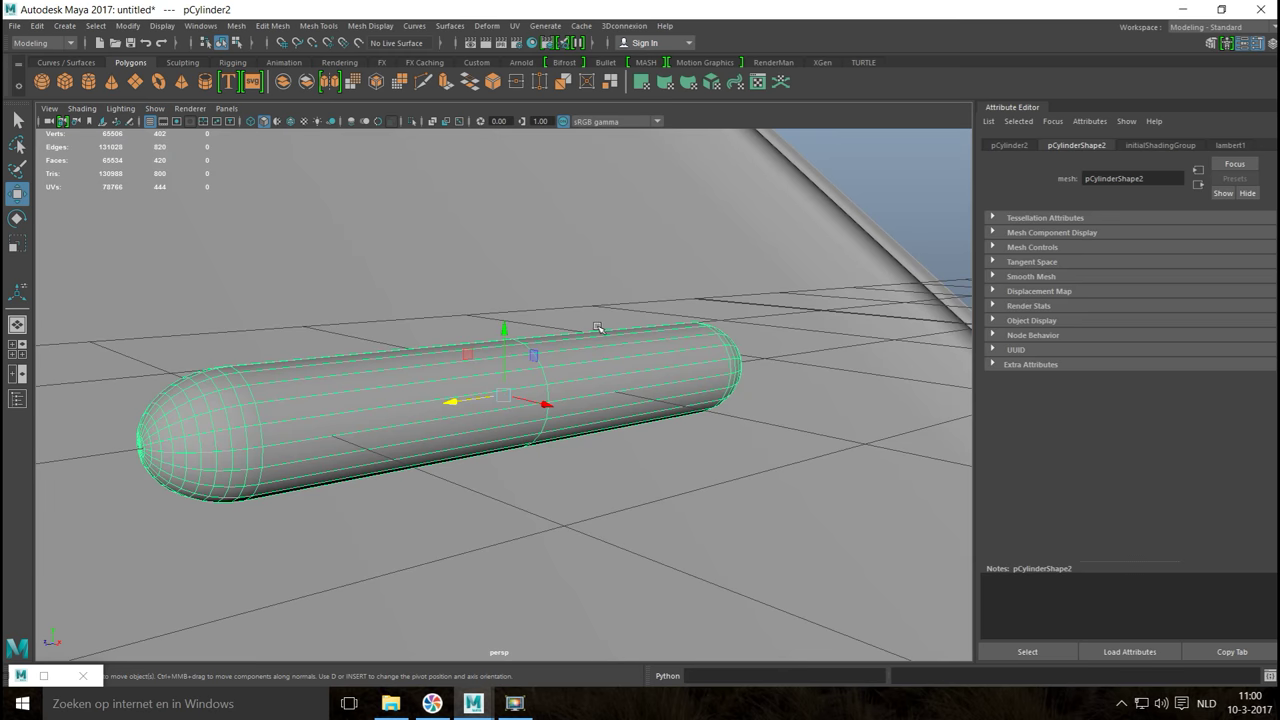
{"action": "scroll", "coordinate": [600, 330], "scroll_direction": "up", "scroll_amount": 5}
{"action": "scroll", "coordinate": [577, 341], "scroll_direction": "down", "scroll_amount": 5}
{"action": "left_click_drag", "start_coordinate": [577, 341], "coordinate": [601, 430], "text": "alt"}
{"action": "left_click", "coordinate": [472, 364], "text": "shift"}
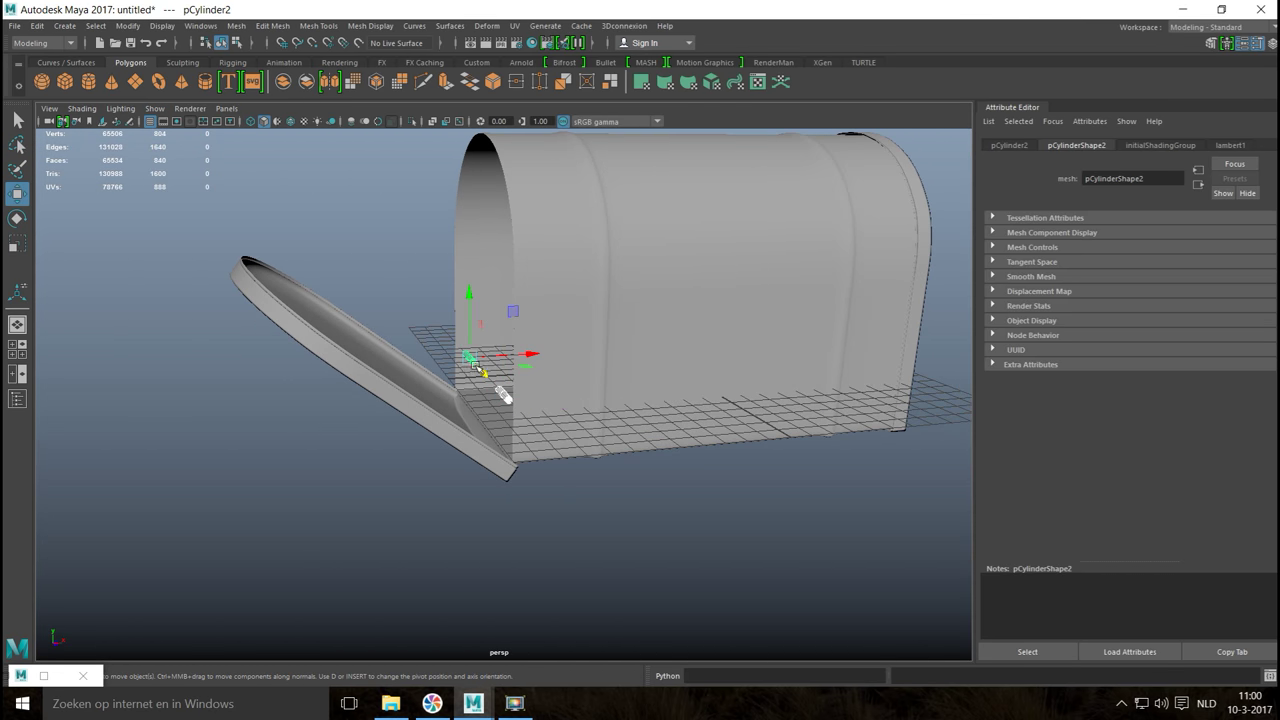
{"action": "left_click_drag", "start_coordinate": [471, 294], "coordinate": [533, 304]}
{"action": "scroll", "coordinate": [505, 370], "scroll_direction": "up", "scroll_amount": 10}
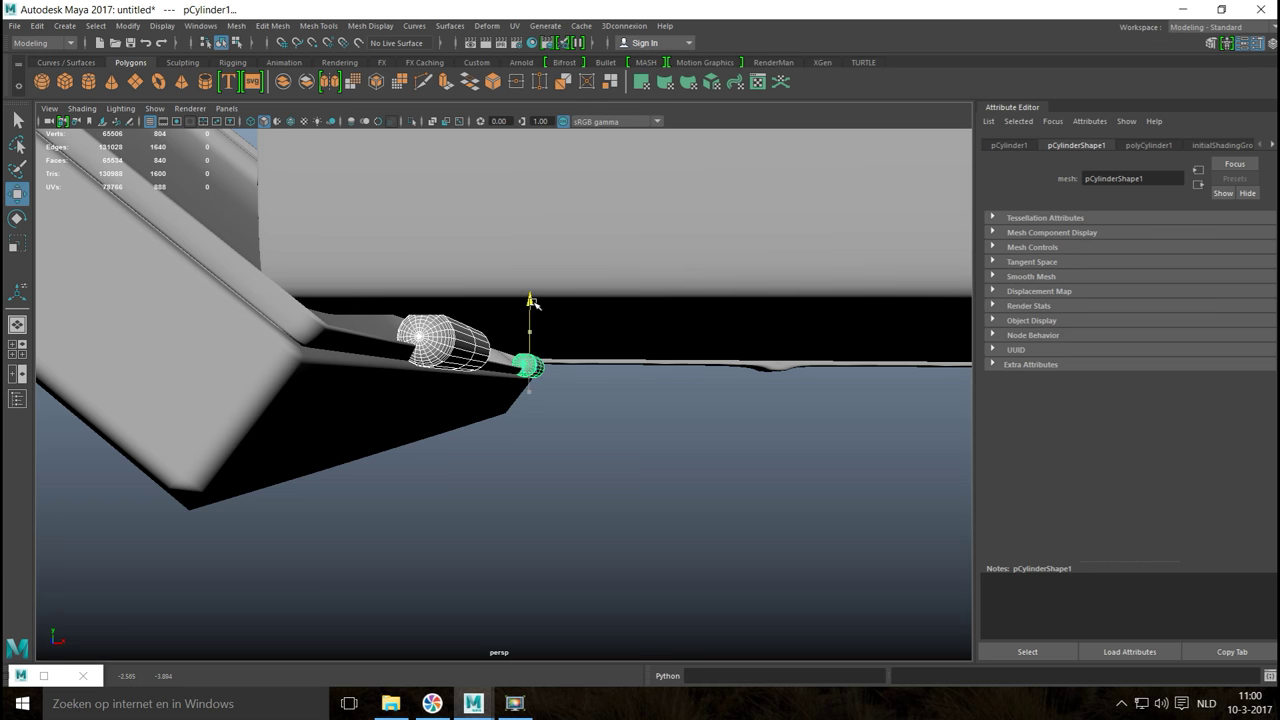
{"action": "middle_click_drag", "start_coordinate": [589, 363], "coordinate": [596, 363]}
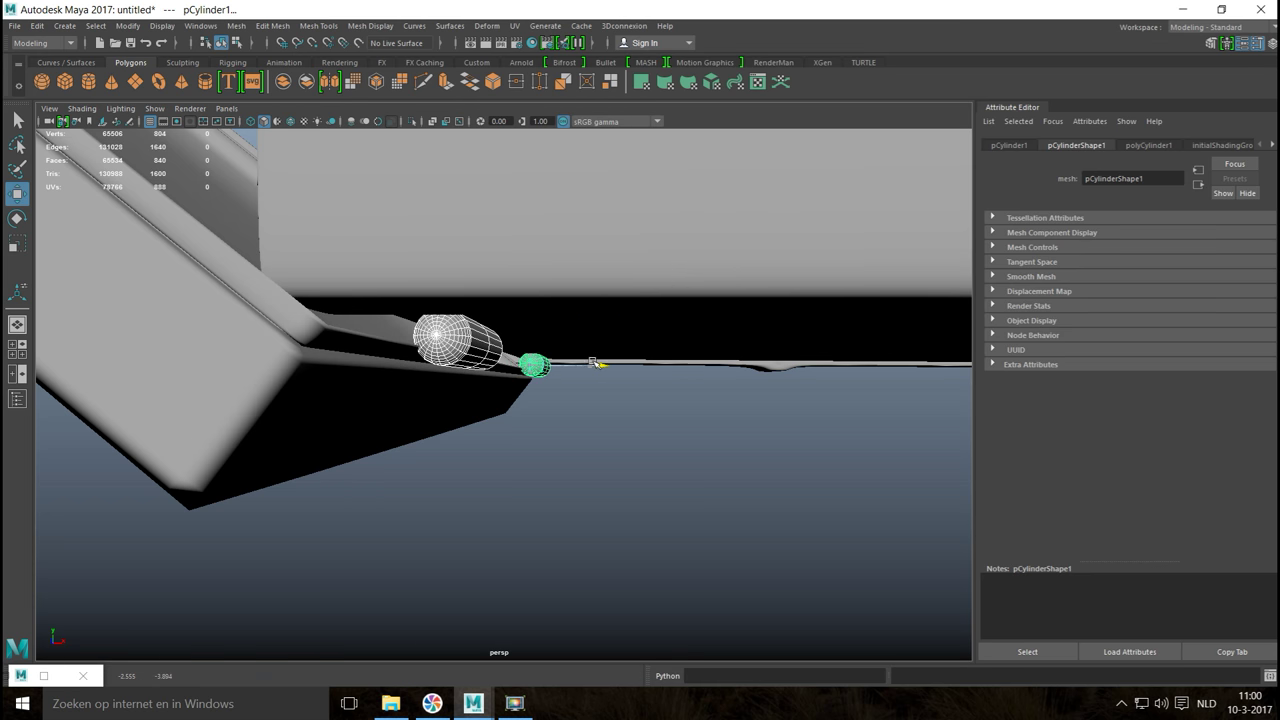
{"action": "left_click_drag", "start_coordinate": [551, 426], "coordinate": [569, 414], "text": "alt"}
{"action": "middle_click_drag", "start_coordinate": [518, 313], "coordinate": [517, 314]}
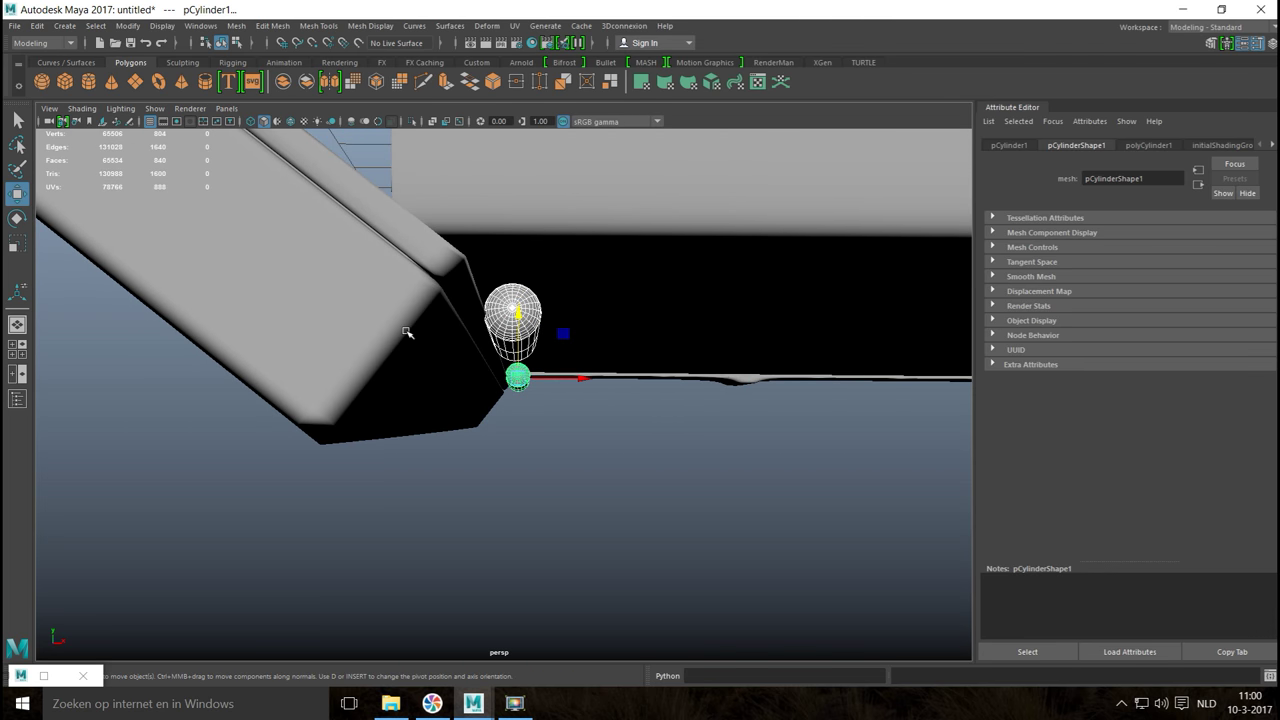
Step: In the front view, shift the opened hatch panel along X away from the capsules and raise it slightly
{"action": "left_click", "coordinate": [420, 423]}
{"action": "scroll", "coordinate": [417, 436], "scroll_direction": "up", "scroll_amount": 2}
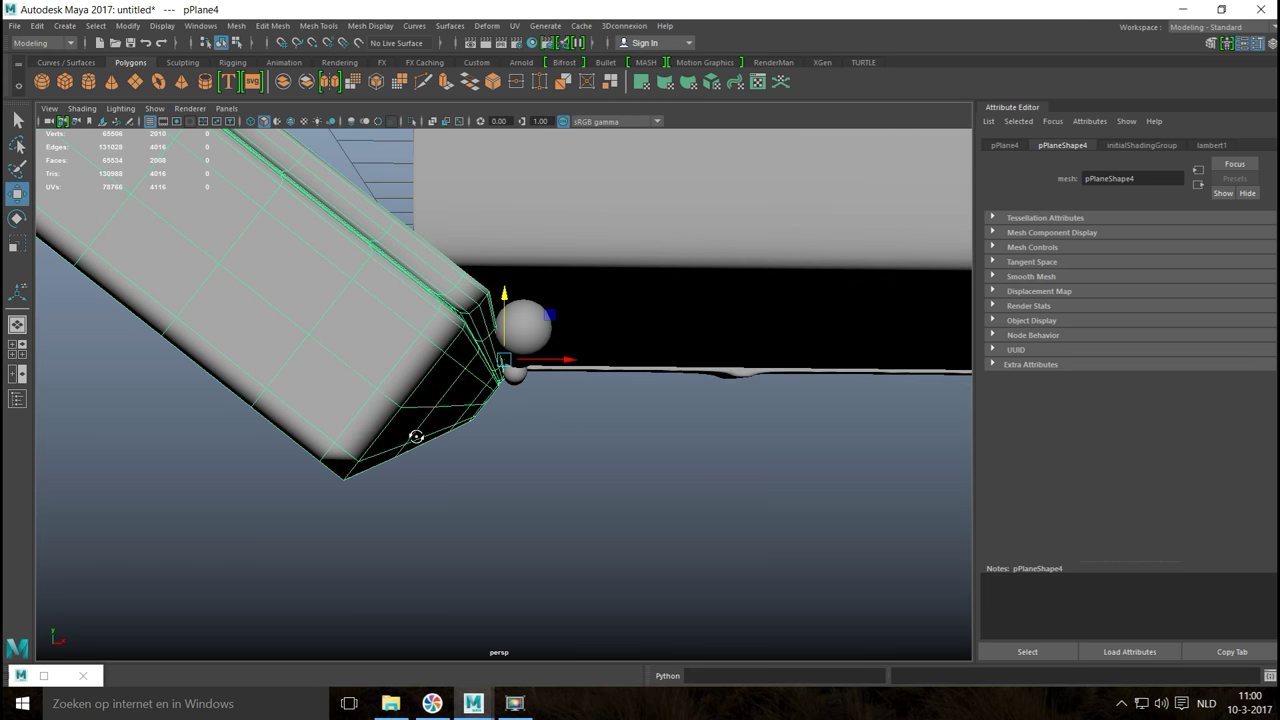
{"action": "left_click", "coordinate": [22, 350]}
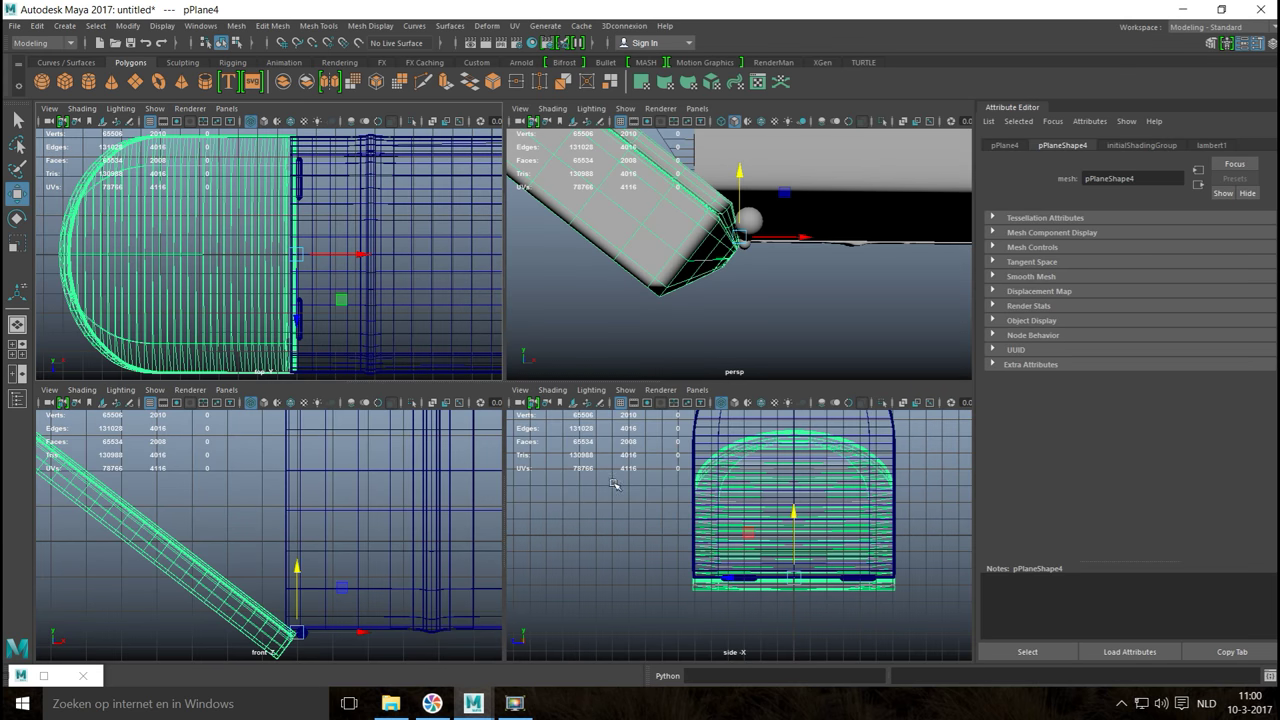
{"action": "key", "text": "space"}
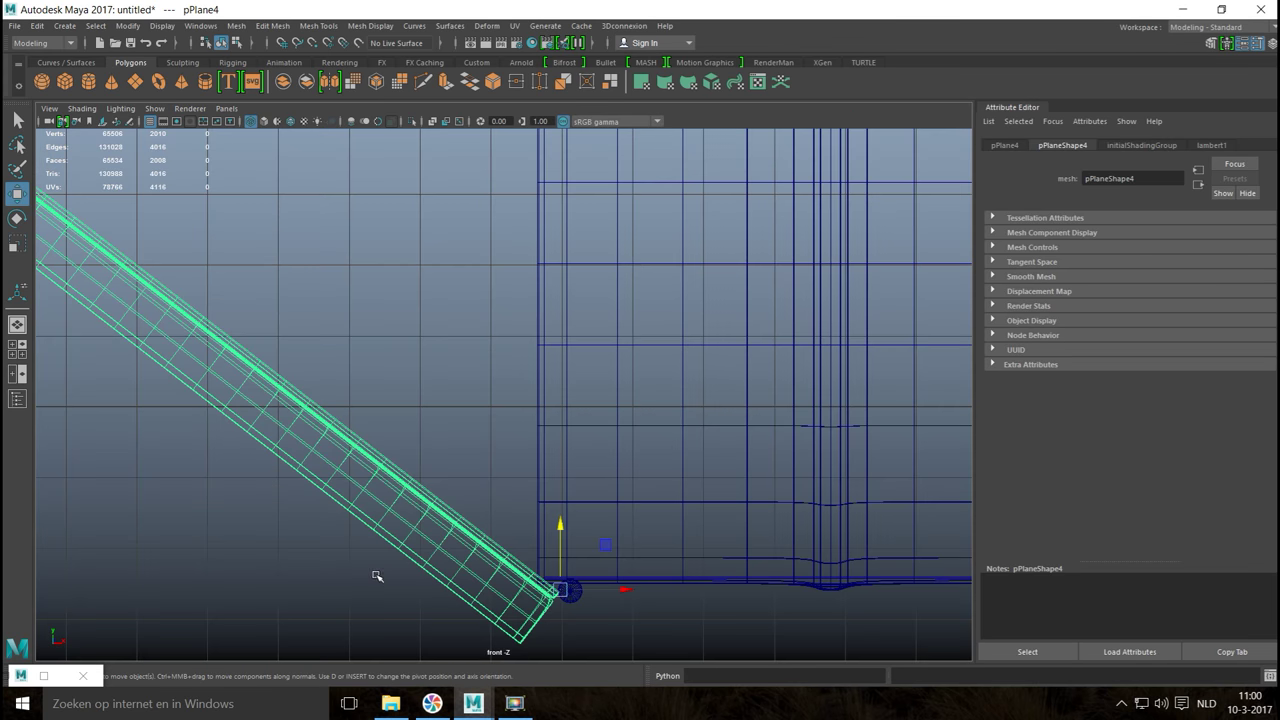
{"action": "key", "text": "f"}
{"action": "middle_click_drag", "start_coordinate": [472, 561], "coordinate": [191, 360], "text": "alt"}
{"action": "scroll", "coordinate": [397, 442], "scroll_direction": "up", "scroll_amount": 5}
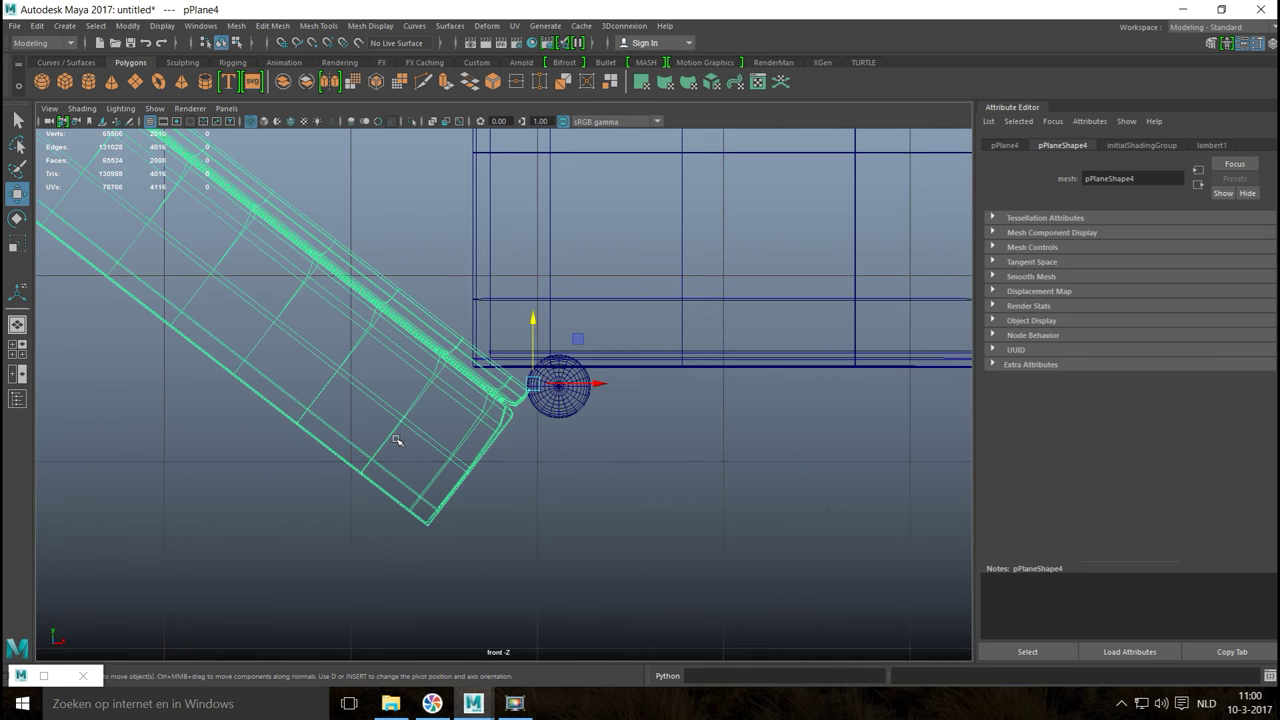
{"action": "scroll", "coordinate": [397, 442], "scroll_direction": "up", "scroll_amount": 2}
{"action": "left_click_drag", "start_coordinate": [617, 387], "coordinate": [540, 385]}
{"action": "left_click_drag", "start_coordinate": [474, 320], "coordinate": [473, 307]}
Step: Select both capsules and move them along X into the hinge gap between the hatch panel and the tunnel's bottom edge
{"action": "left_click", "coordinate": [583, 398]}
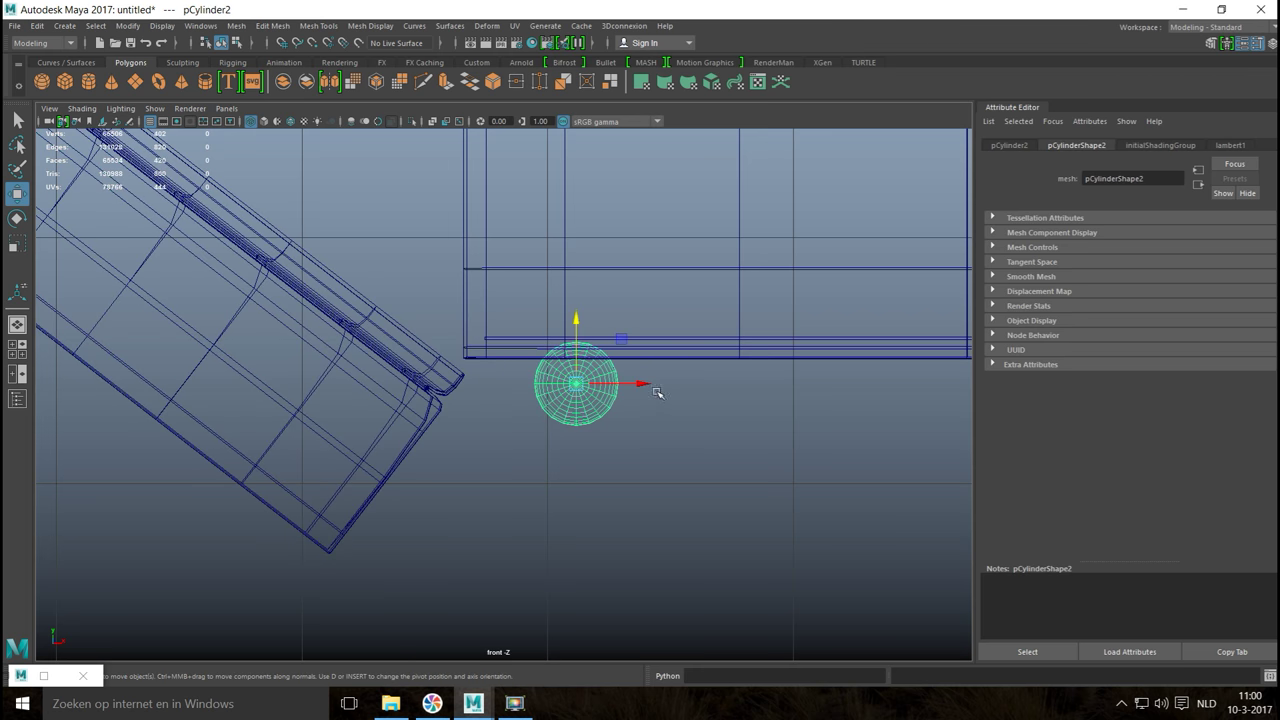
{"action": "left_click_drag", "start_coordinate": [640, 390], "coordinate": [587, 393]}
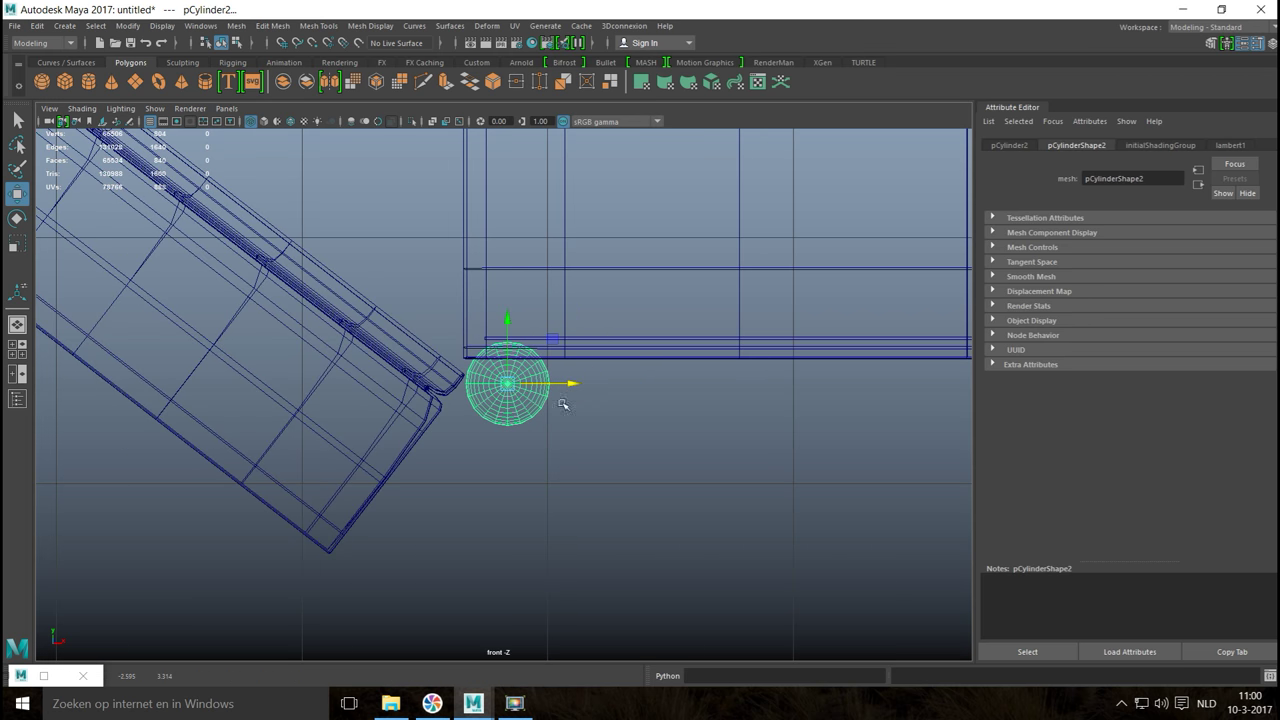
{"action": "left_click", "coordinate": [17, 349]}
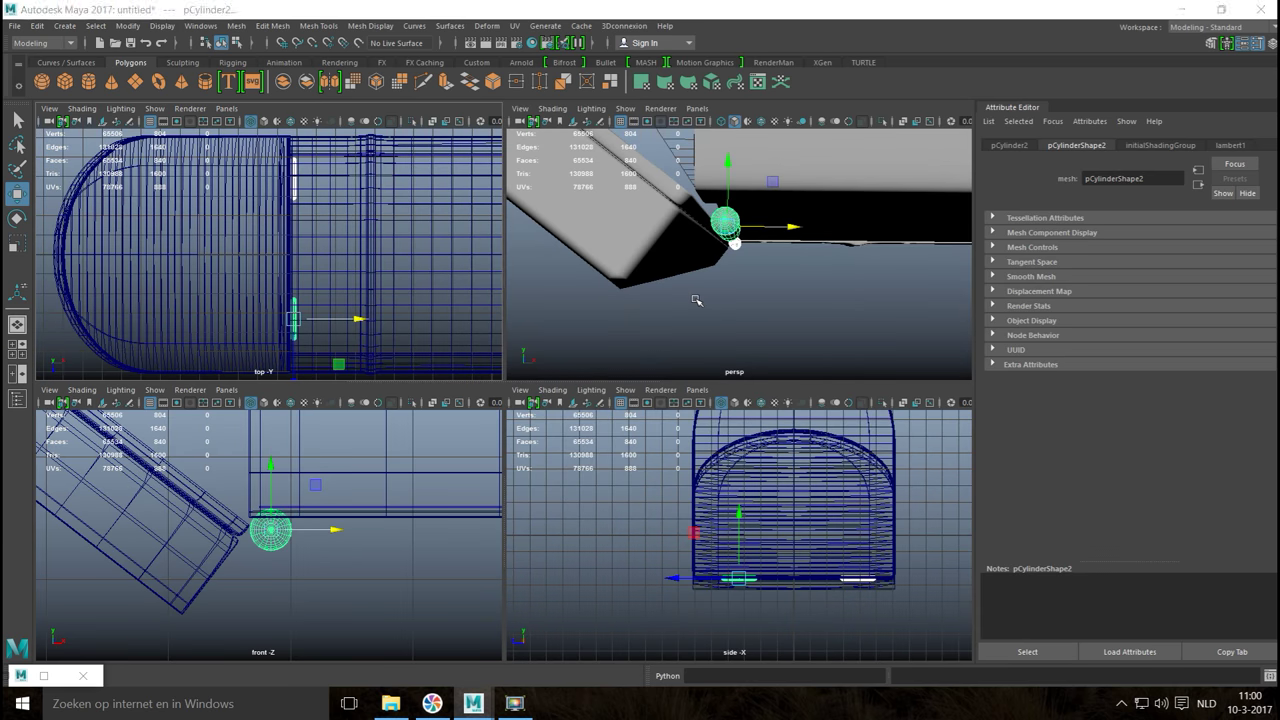
{"action": "key", "text": "space"}
{"action": "left_click", "coordinate": [660, 426]}
{"action": "scroll", "coordinate": [594, 421], "scroll_direction": "down", "scroll_amount": 3}
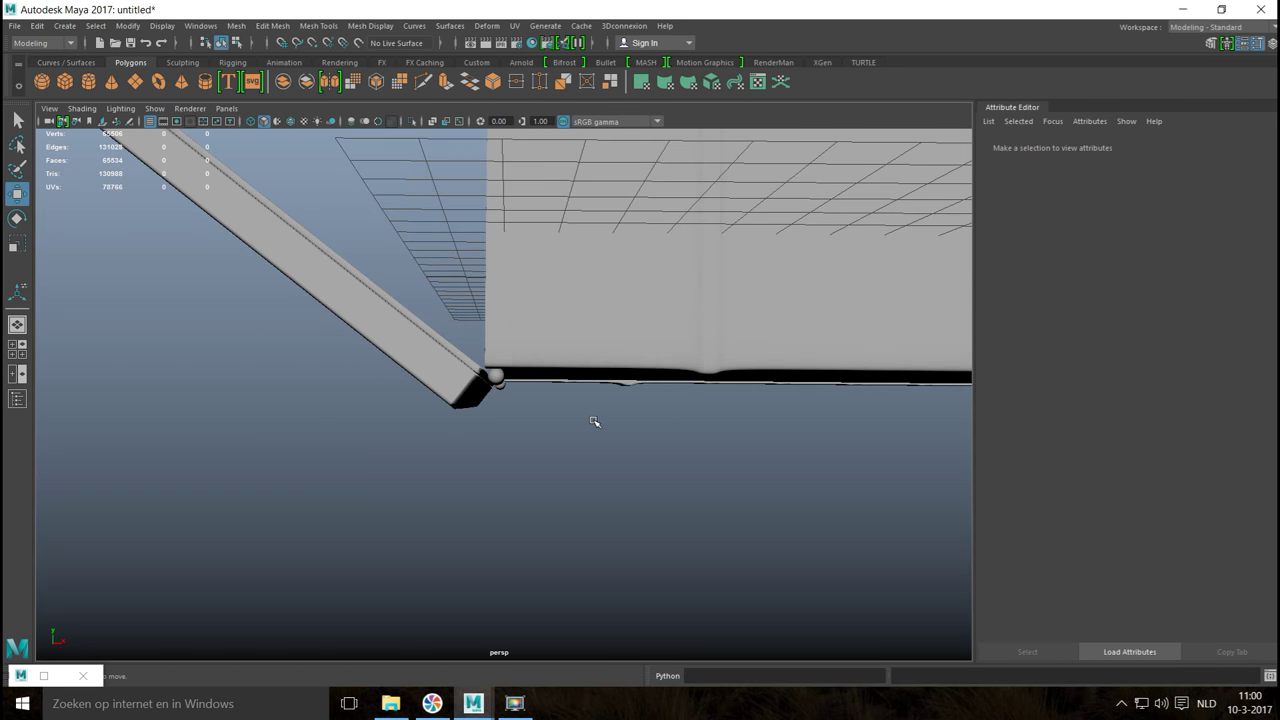
{"action": "left_click_drag", "start_coordinate": [594, 421], "coordinate": [408, 498], "text": "alt"}
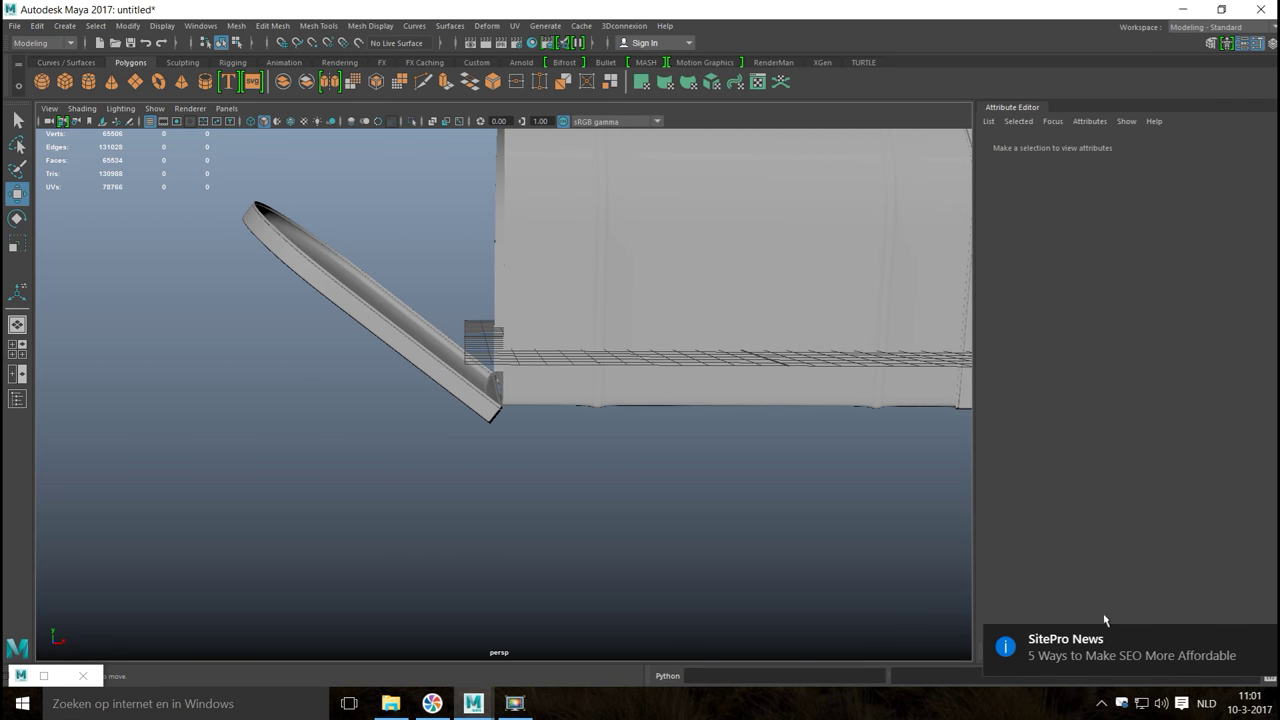
{"action": "left_click_drag", "start_coordinate": [567, 495], "coordinate": [522, 495], "text": "alt"}
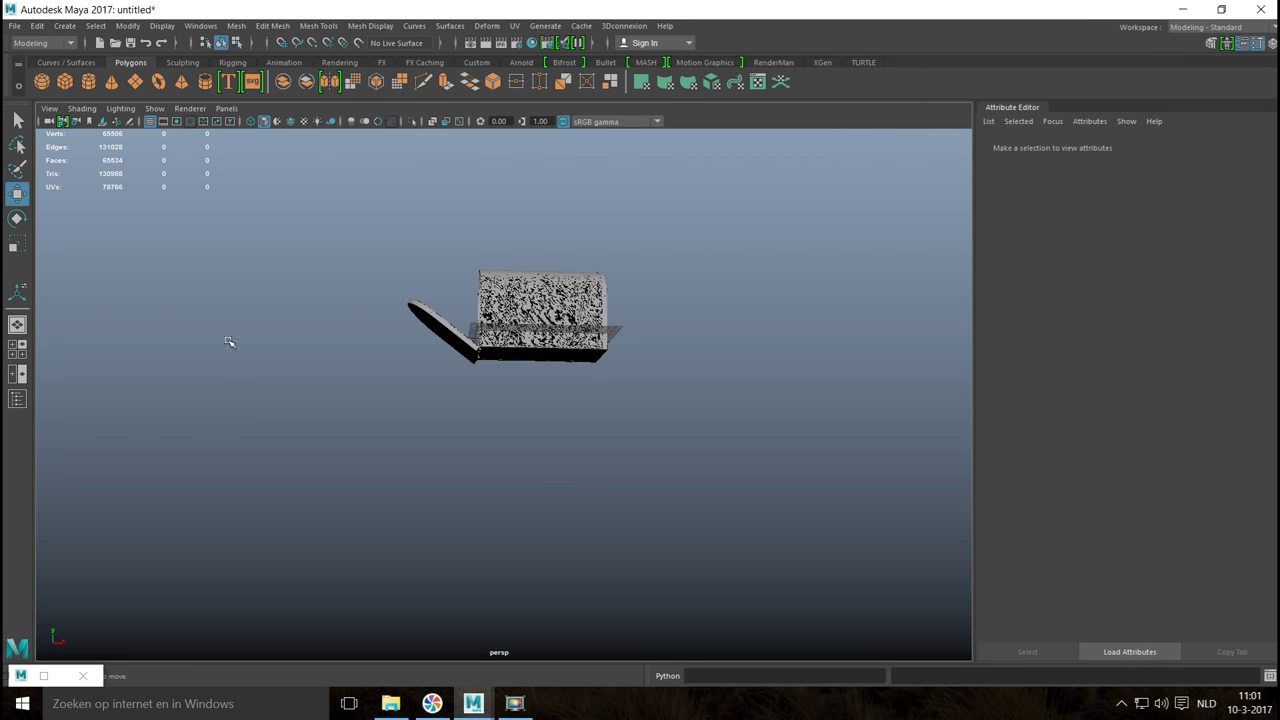
Step: Create a polygon cube, stretch it vertically, and scale it up into a tall square post
{"action": "left_click", "coordinate": [65, 82]}
{"action": "key", "text": "r"}
{"action": "left_click_drag", "start_coordinate": [541, 276], "coordinate": [562, 172]}
{"action": "left_click_drag", "start_coordinate": [540, 340], "coordinate": [790, 423]}
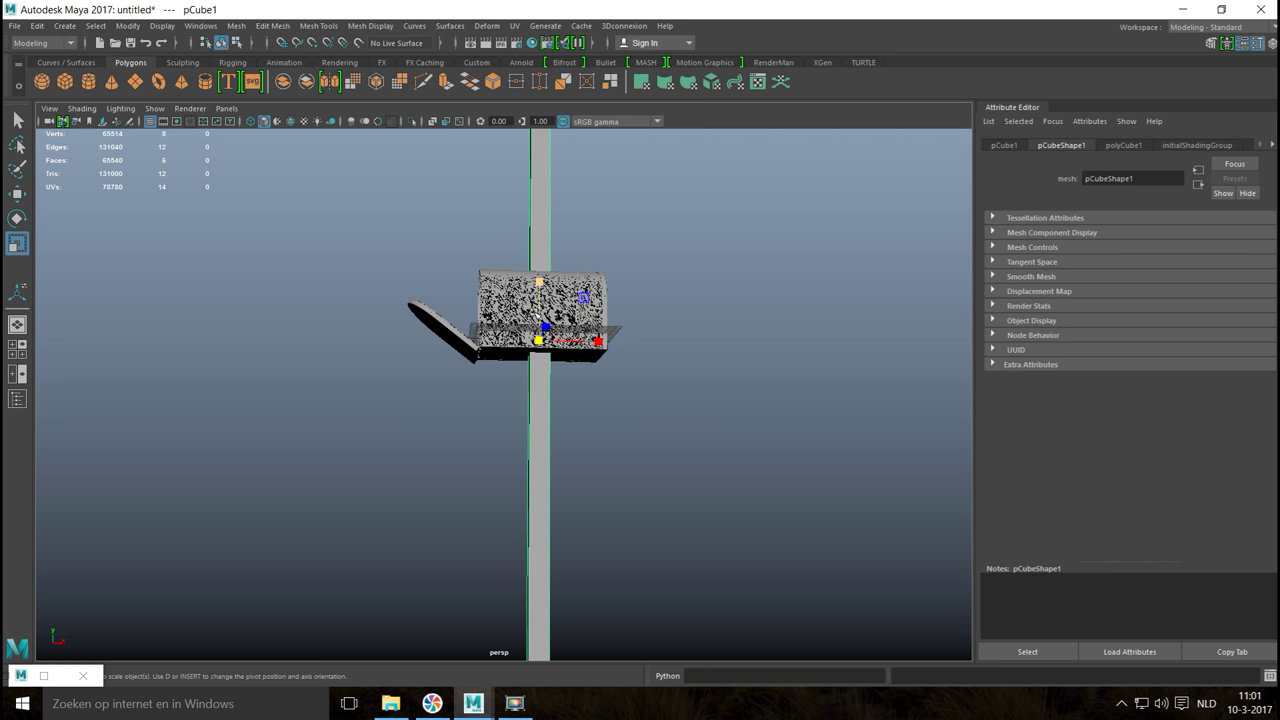
Step: Move the post straight down along Y until its upper end meets the tunnel's underside
{"action": "scroll", "coordinate": [531, 303], "scroll_direction": "down", "scroll_amount": 2}
{"action": "key", "text": "w"}
{"action": "middle_click_drag", "start_coordinate": [571, 313], "coordinate": [576, 531]}
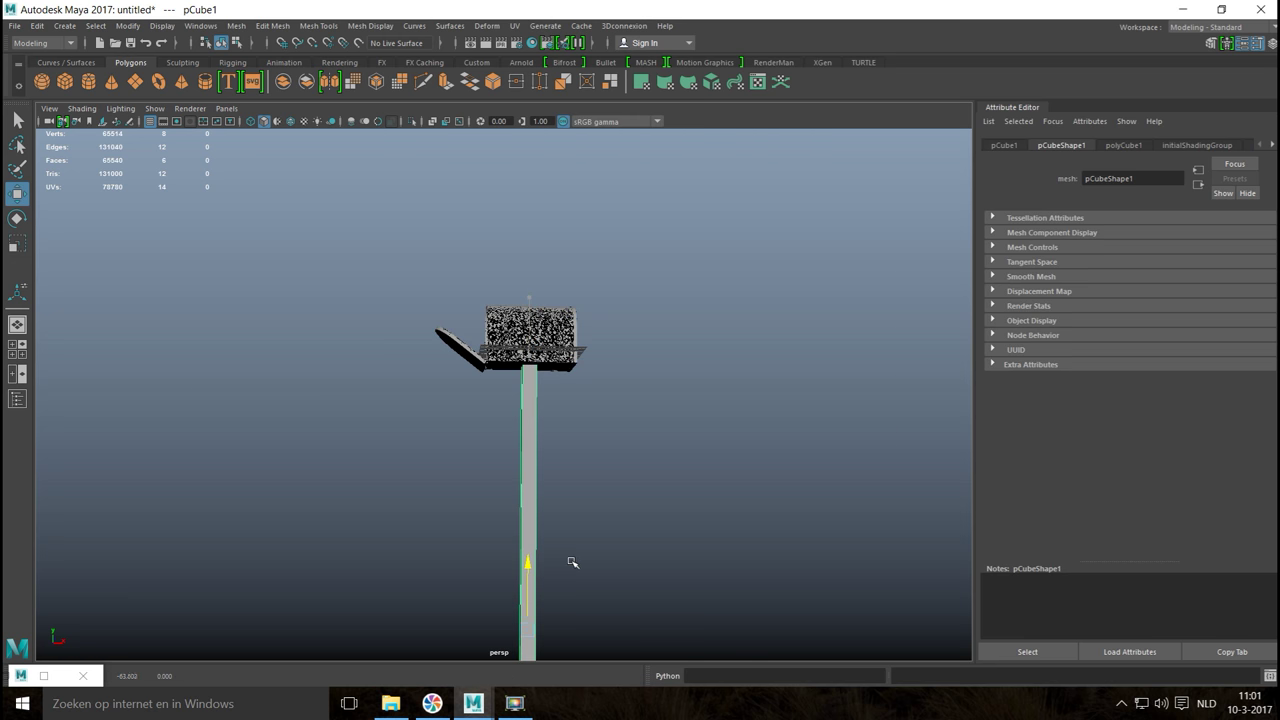
{"action": "left_click", "coordinate": [17, 349]}
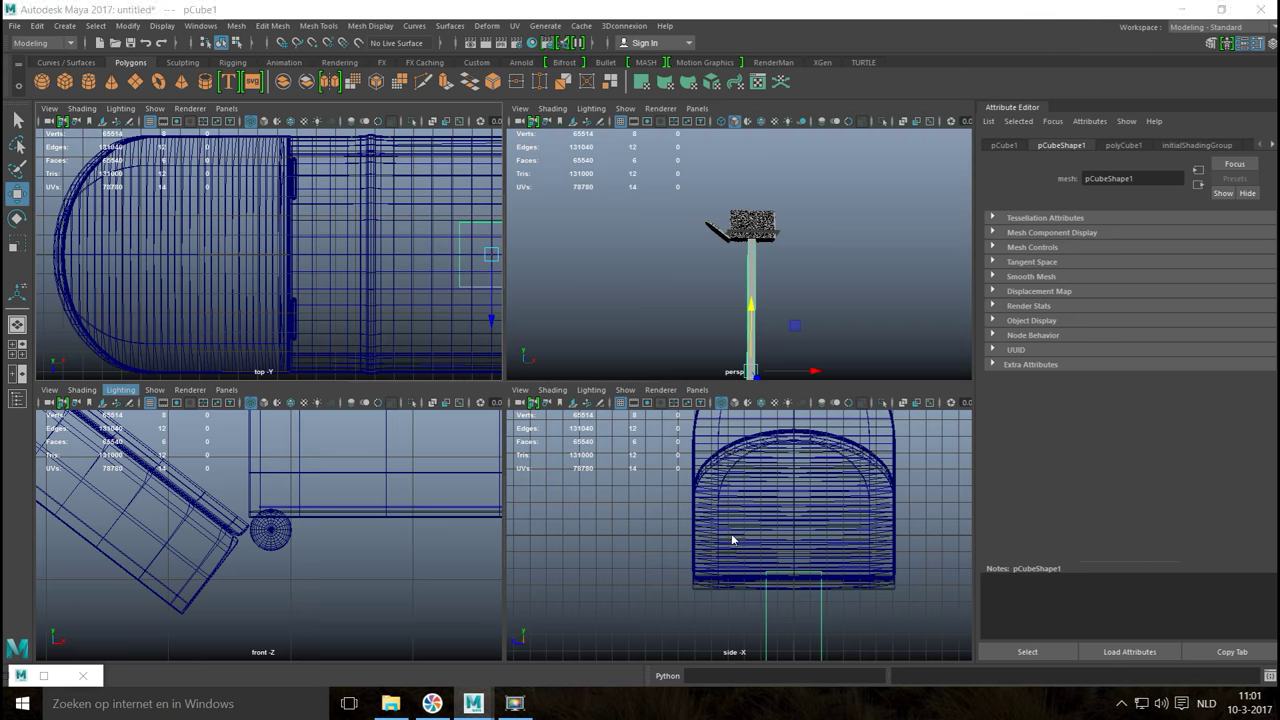
Step: In the front view, select the post's lower vertices and raise them along Y to shorten the post
{"action": "key", "text": "space"}
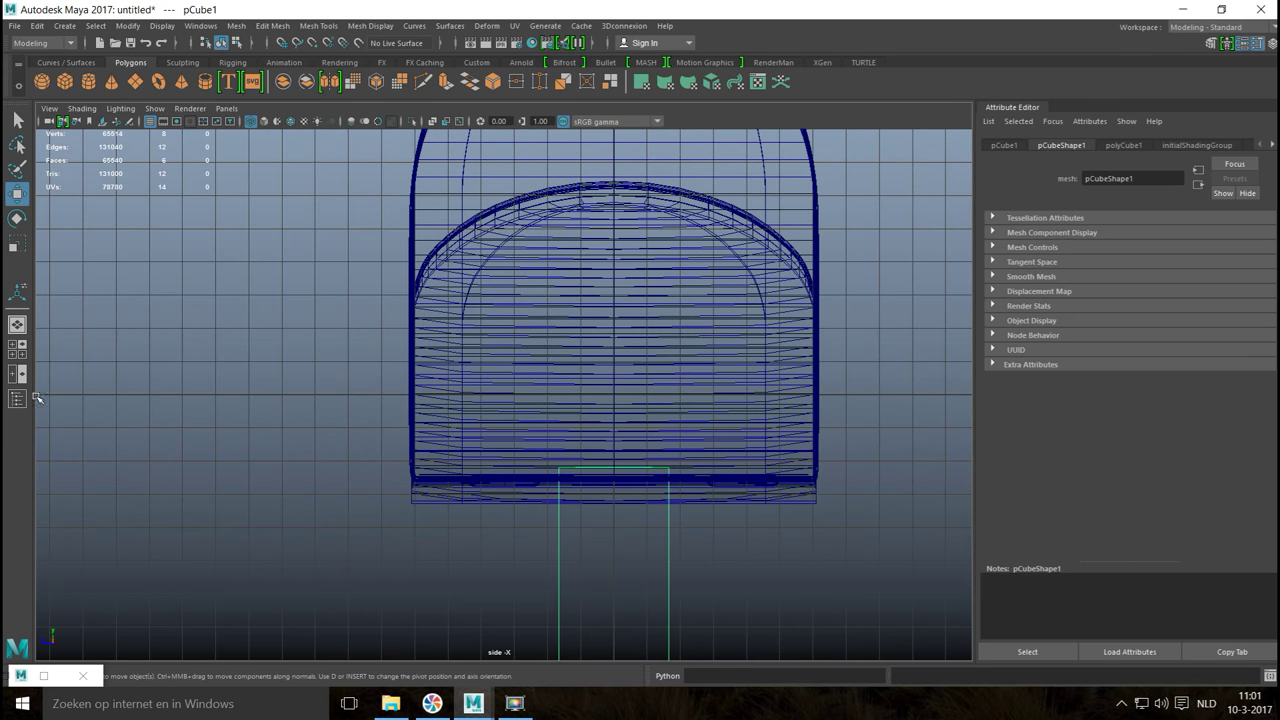
{"action": "left_click", "coordinate": [17, 349]}
{"action": "key", "text": "space"}
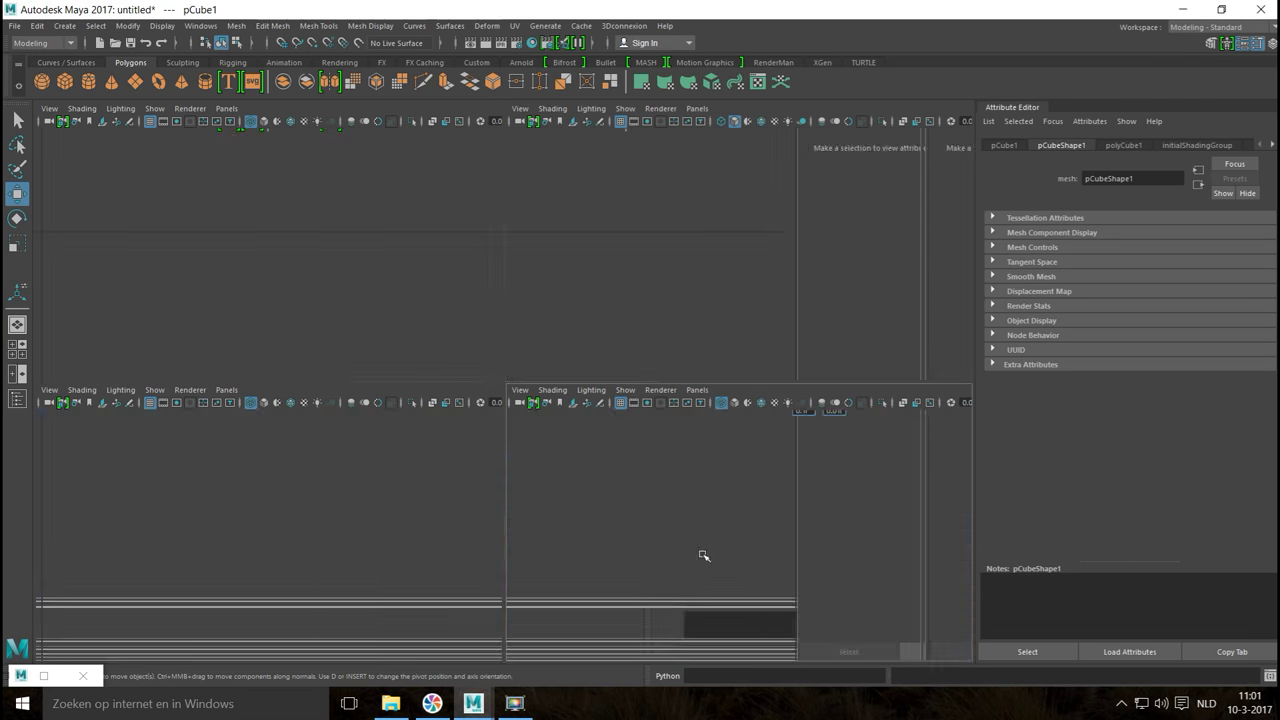
{"action": "left_click", "coordinate": [17, 349]}
{"action": "key", "text": "space"}
{"action": "scroll", "coordinate": [470, 533], "scroll_direction": "down", "scroll_amount": 2}
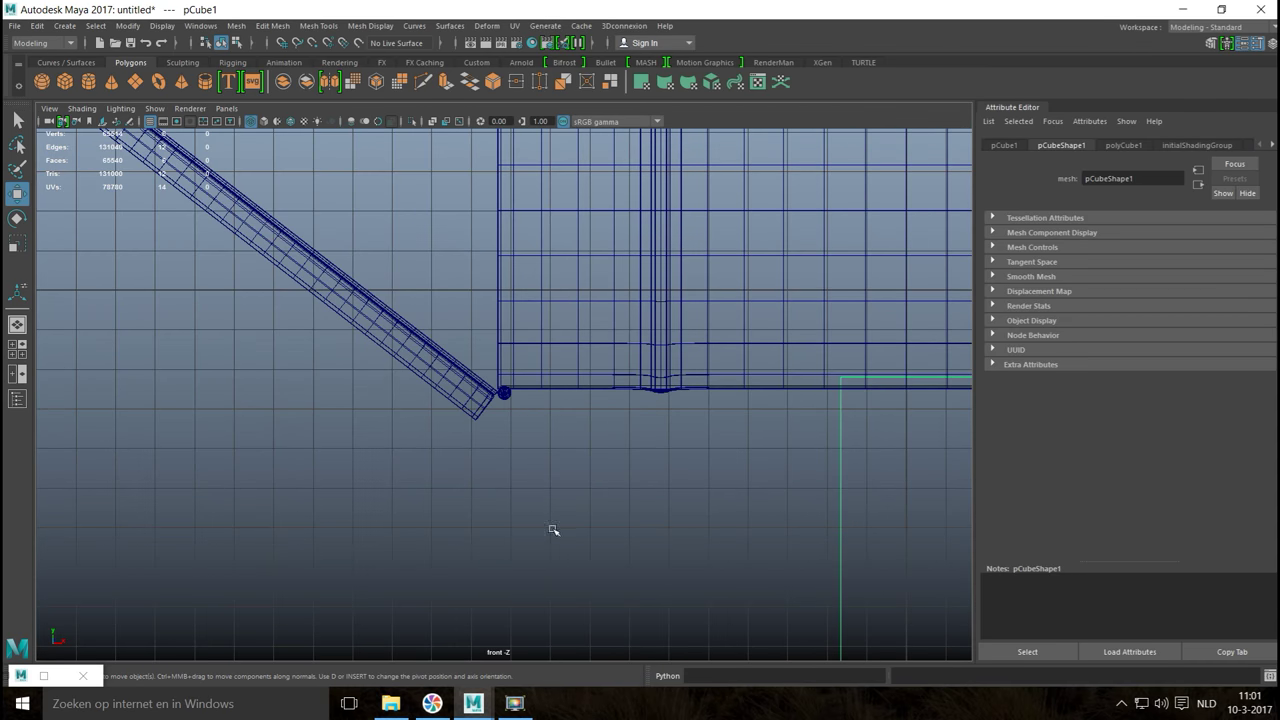
{"action": "scroll", "coordinate": [346, 500], "scroll_direction": "down", "scroll_amount": 6}
{"action": "scroll", "coordinate": [358, 516], "scroll_direction": "down", "scroll_amount": 5}
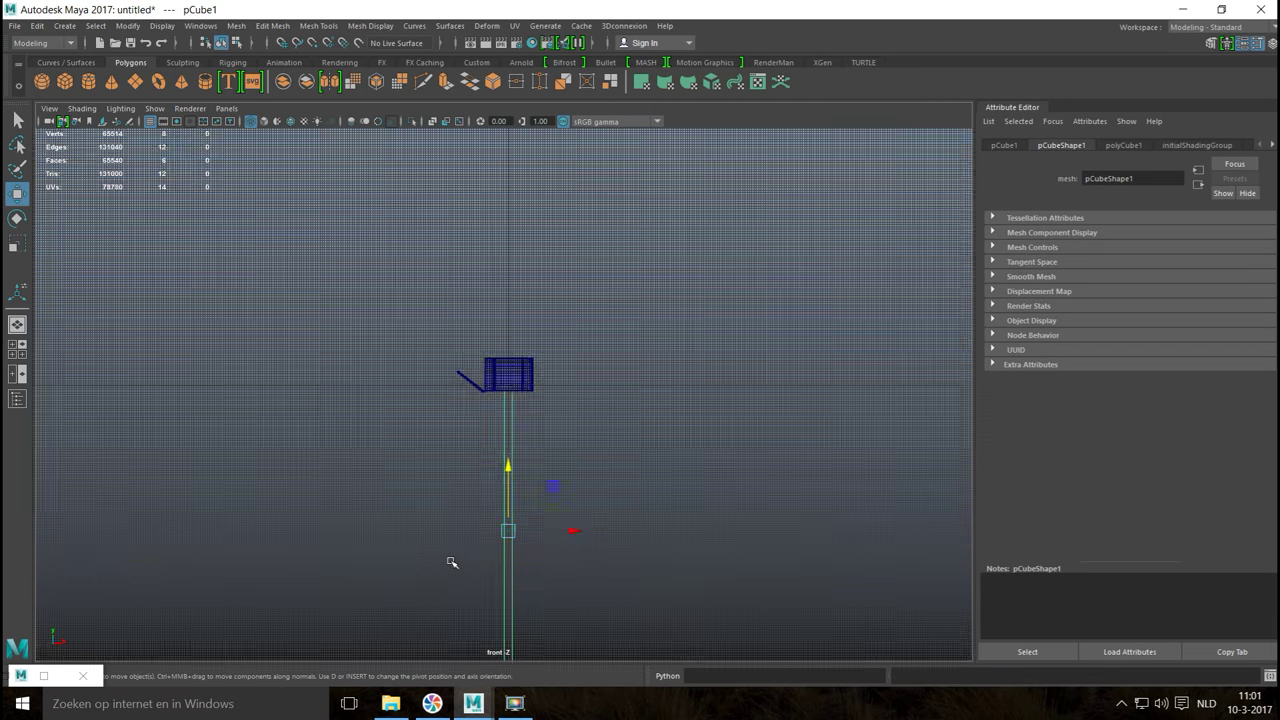
{"action": "right_click_drag", "start_coordinate": [515, 546], "coordinate": [458, 327]}
{"action": "left_click_drag", "start_coordinate": [476, 590], "coordinate": [578, 664]}
{"action": "left_click_drag", "start_coordinate": [508, 548], "coordinate": [508, 376]}
{"action": "key", "text": "f"}
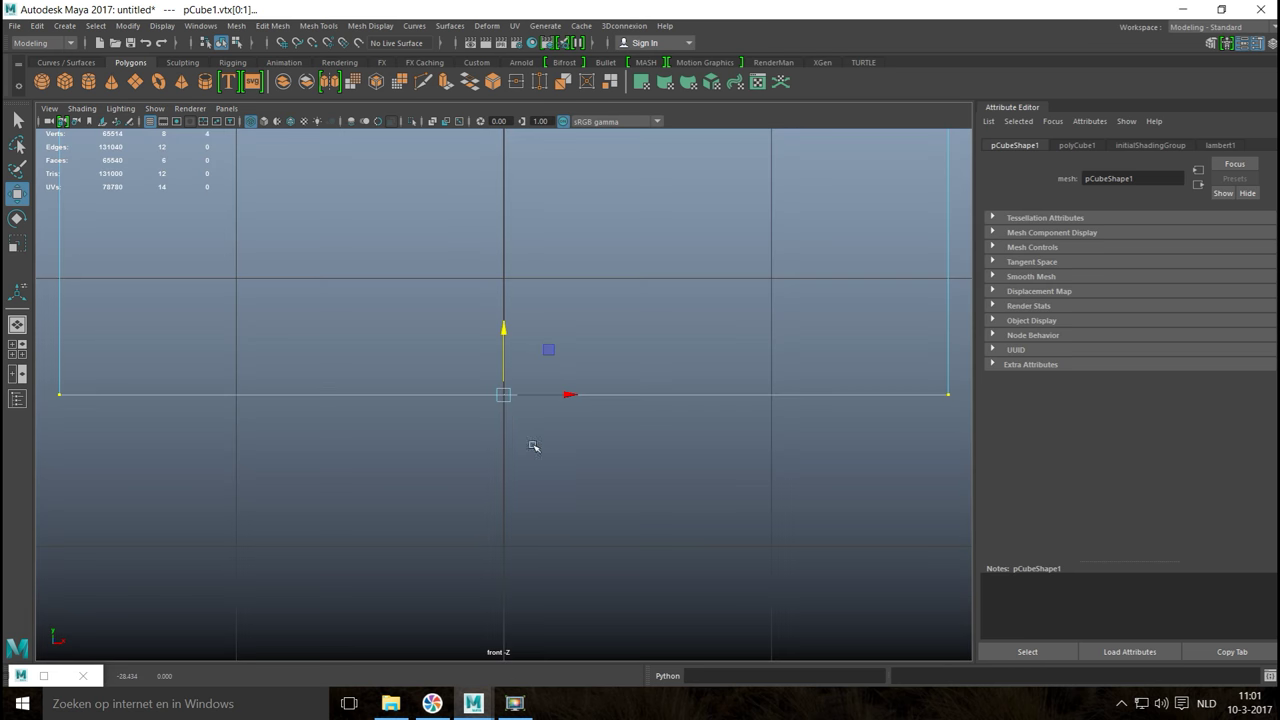
{"action": "scroll", "coordinate": [517, 431], "scroll_direction": "down", "scroll_amount": 5}
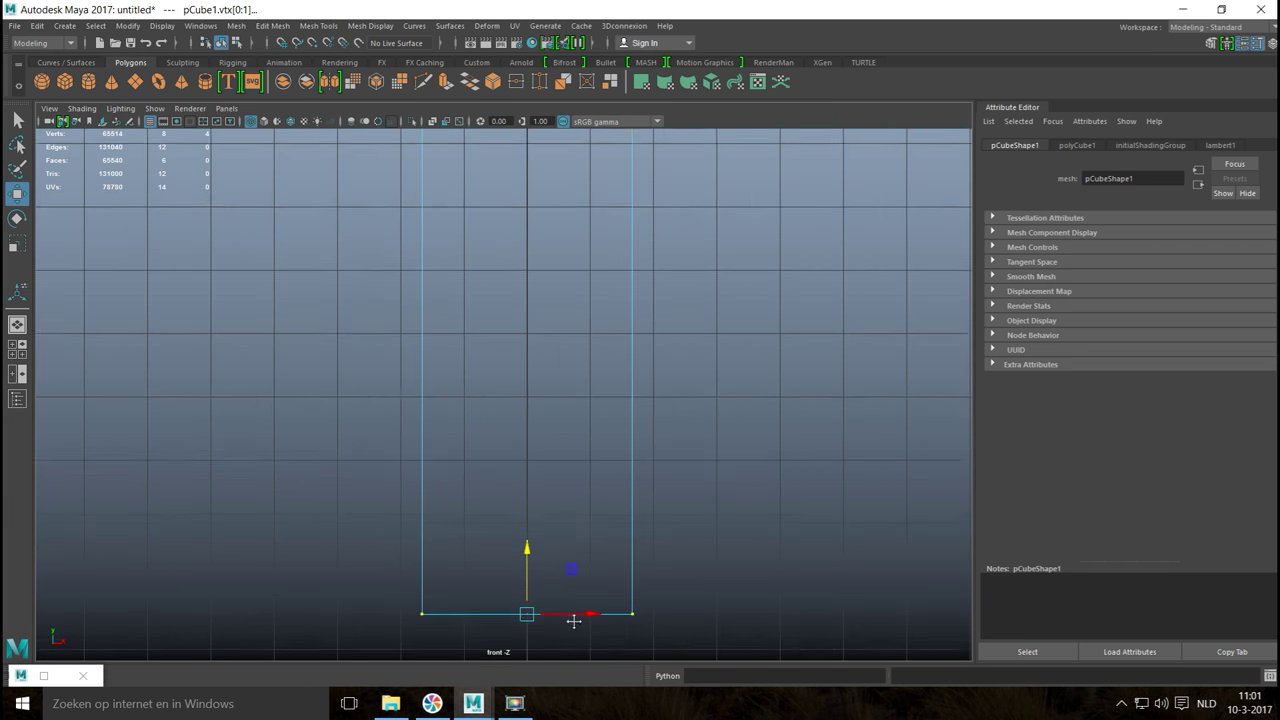
{"action": "scroll", "coordinate": [590, 540], "scroll_direction": "down", "scroll_amount": 3}
{"action": "middle_click_drag", "start_coordinate": [582, 535], "coordinate": [569, 651], "text": "alt"}
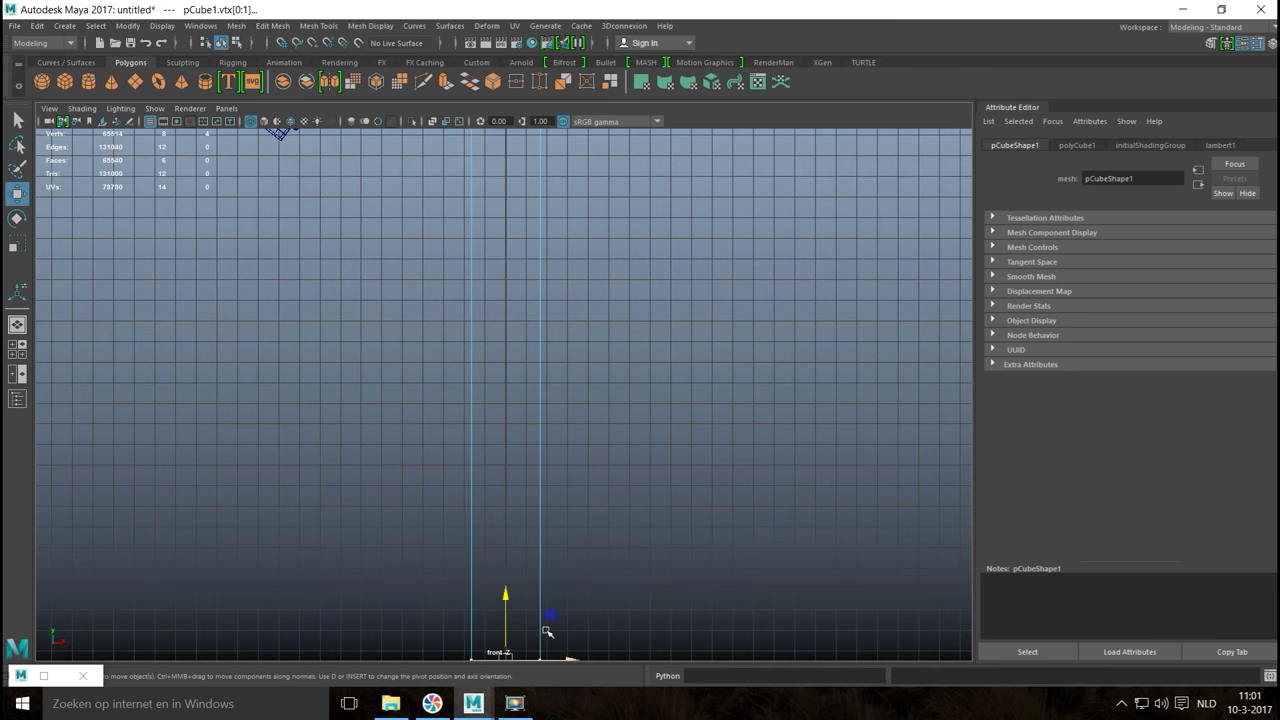
{"action": "left_click_drag", "start_coordinate": [509, 598], "coordinate": [508, 252]}
Step: Select the post's upper vertices and shift them slightly along Y to line up with the tunnel's bottom edge
{"action": "middle_click_drag", "start_coordinate": [634, 277], "coordinate": [610, 453], "text": "alt"}
{"action": "scroll", "coordinate": [605, 445], "scroll_direction": "up", "scroll_amount": 3}
{"action": "middle_click_drag", "start_coordinate": [433, 229], "coordinate": [610, 244]}
{"action": "left_click_drag", "start_coordinate": [512, 151], "coordinate": [515, 163]}
{"action": "scroll", "coordinate": [540, 260], "scroll_direction": "down", "scroll_amount": 10}
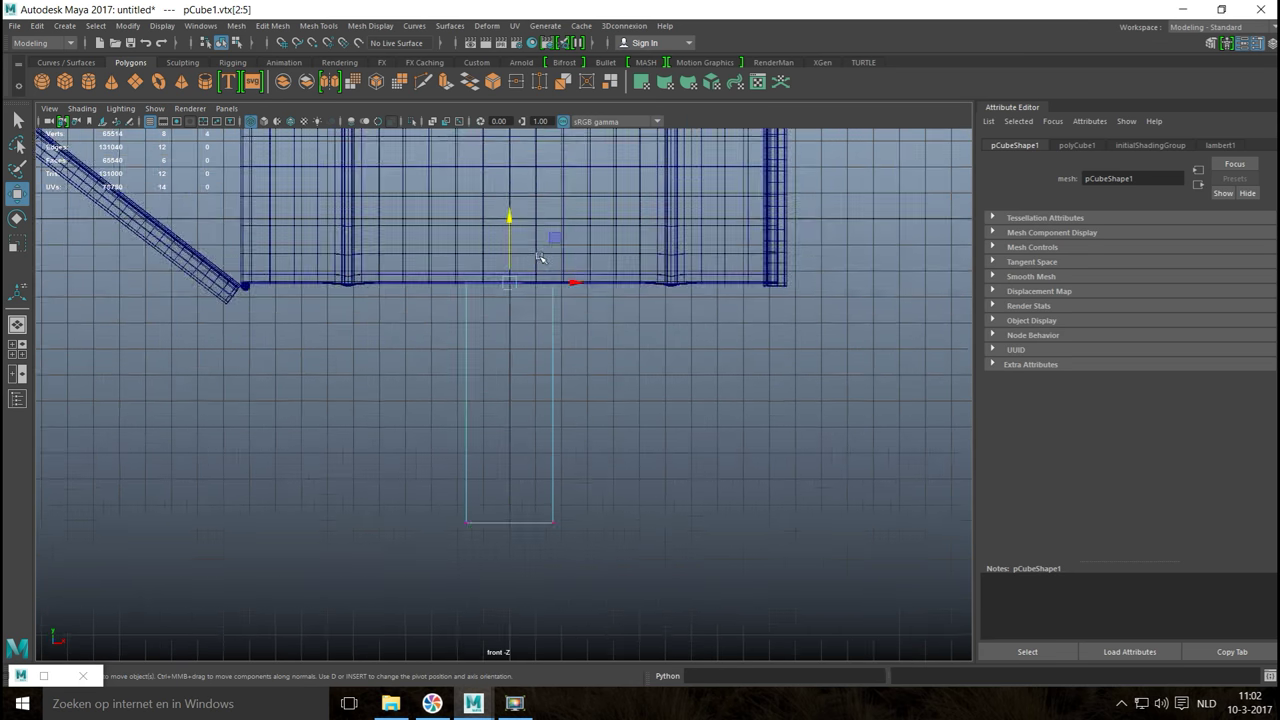
Step: Move the post's lower vertices down along Y to lengthen it, then deselect the post in the perspective view
{"action": "left_click_drag", "start_coordinate": [459, 426], "coordinate": [606, 493]}
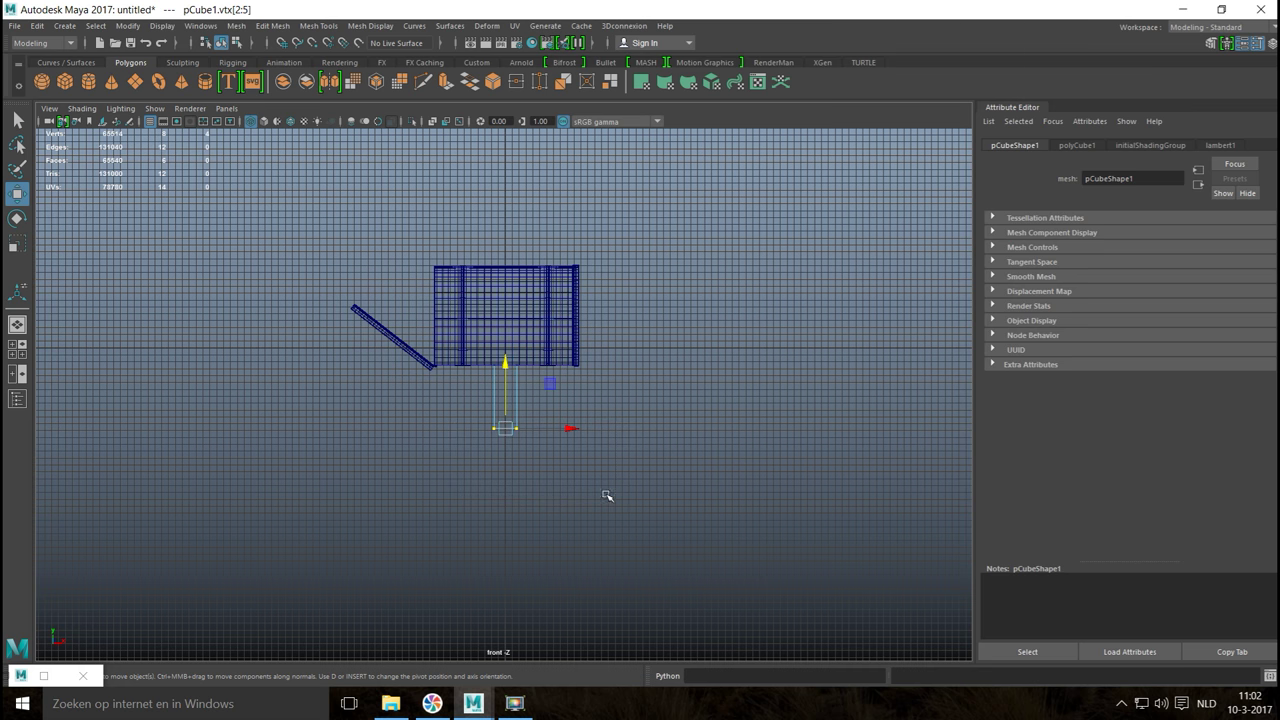
{"action": "left_click_drag", "start_coordinate": [506, 362], "coordinate": [506, 573]}
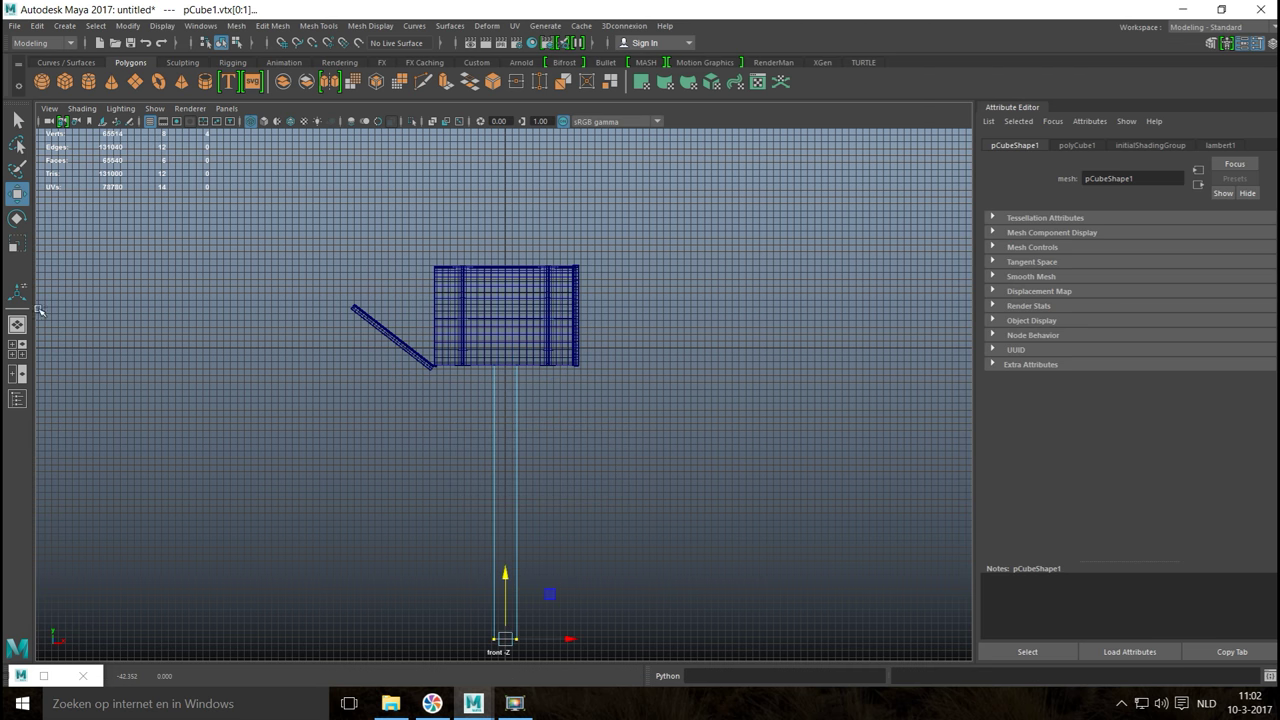
{"action": "left_click", "coordinate": [17, 348]}
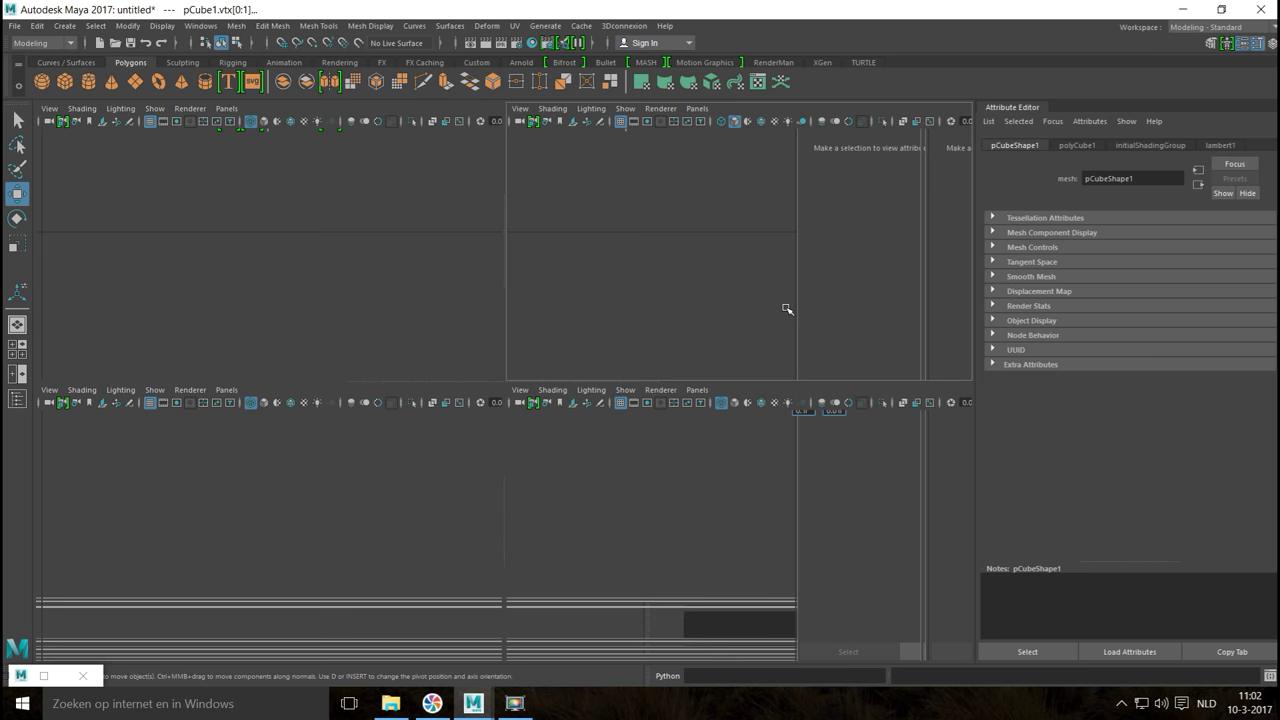
{"action": "key", "text": "space"}
{"action": "left_click_drag", "start_coordinate": [675, 441], "coordinate": [717, 429], "text": "alt"}
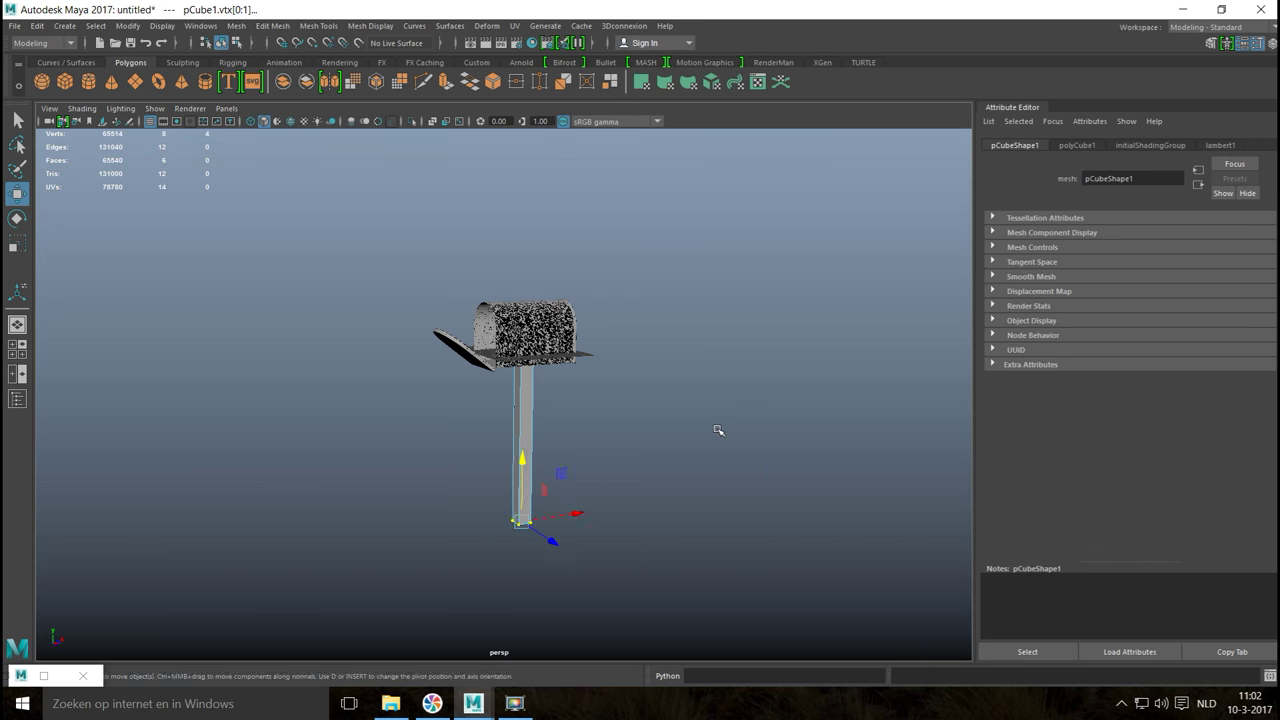
{"action": "left_click", "coordinate": [715, 432]}
Step: Create a polygon cube and move it along Z until it stands clear of the mailbox
{"action": "scroll", "coordinate": [690, 450], "scroll_direction": "up", "scroll_amount": 3}
{"action": "scroll", "coordinate": [689, 437], "scroll_direction": "up", "scroll_amount": 3}
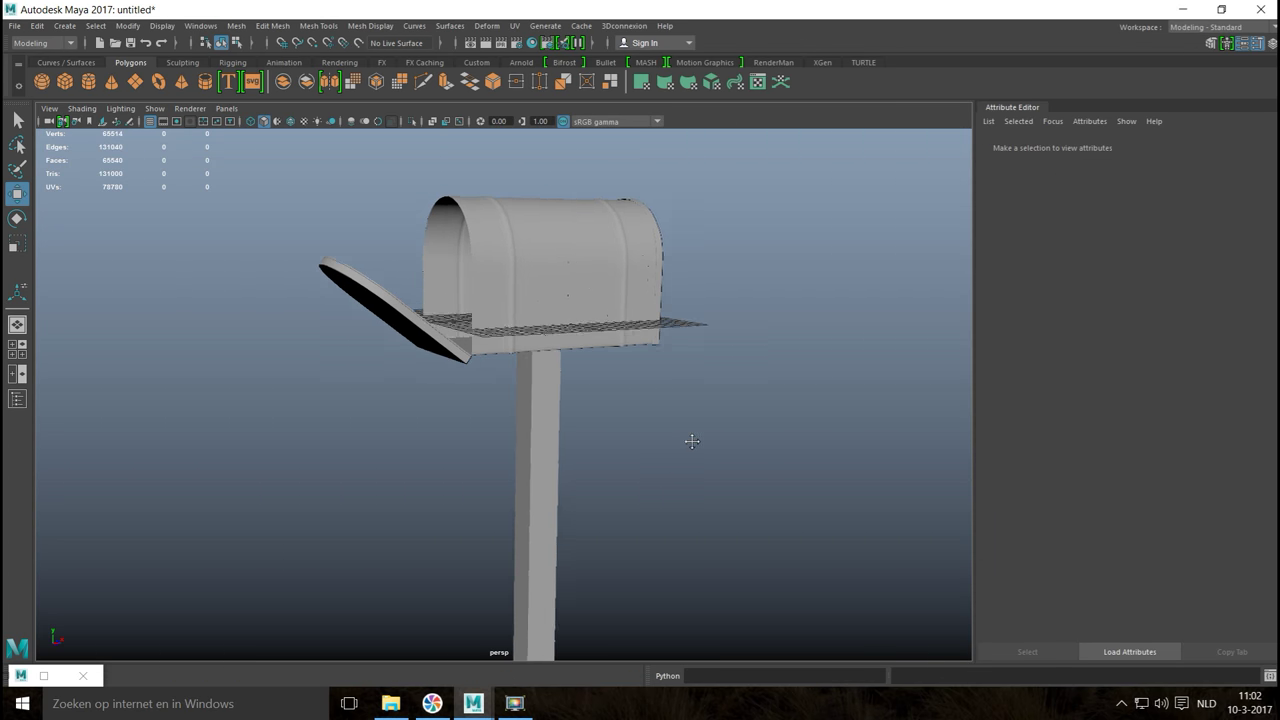
{"action": "left_click", "coordinate": [64, 82]}
{"action": "scroll", "coordinate": [660, 434], "scroll_direction": "down", "scroll_amount": 3}
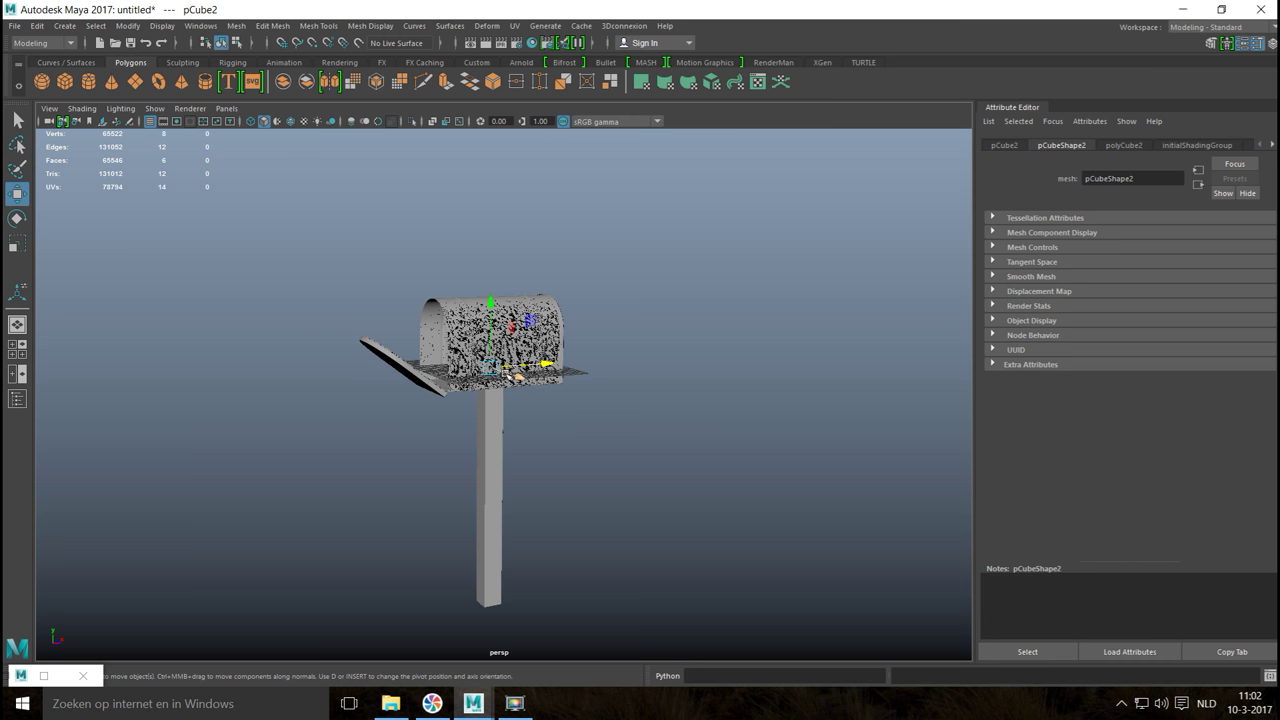
{"action": "left_click_drag", "start_coordinate": [519, 377], "coordinate": [710, 513]}
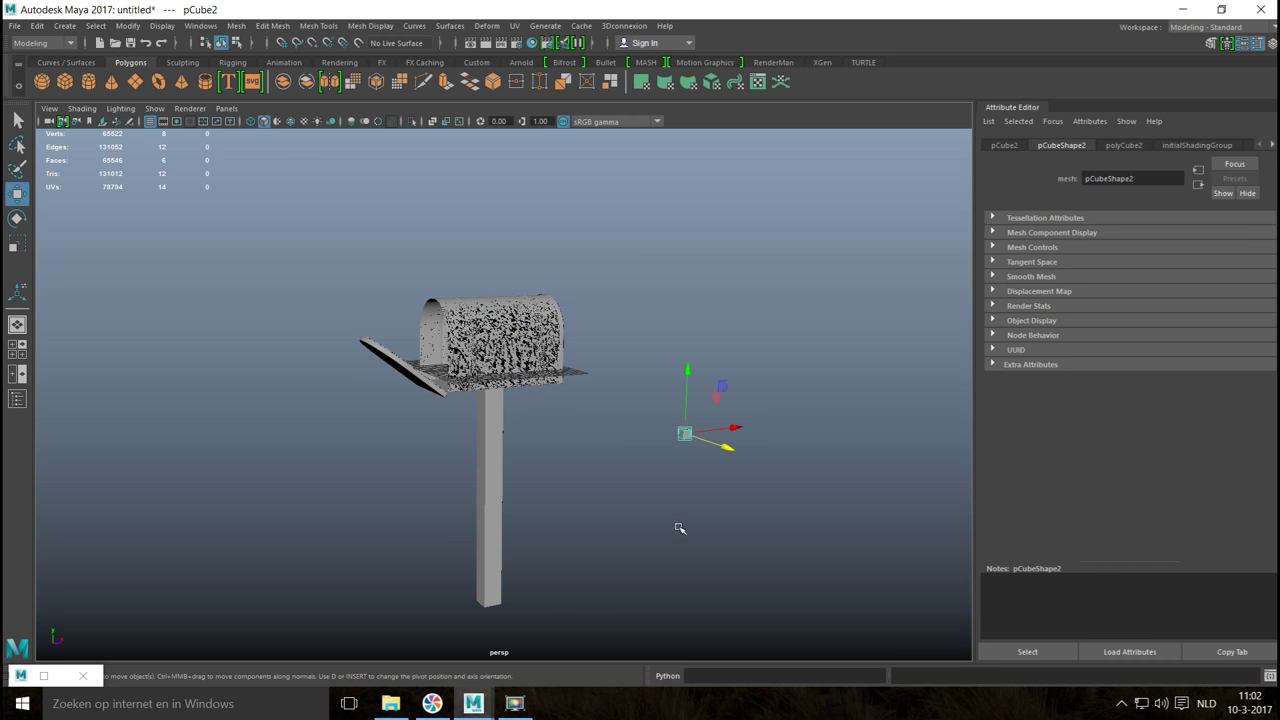
Step: Scale the new cube up uniformly and flatten it along Z into a thin square plate
{"action": "key", "text": "r"}
{"action": "left_click_drag", "start_coordinate": [684, 434], "coordinate": [766, 495]}
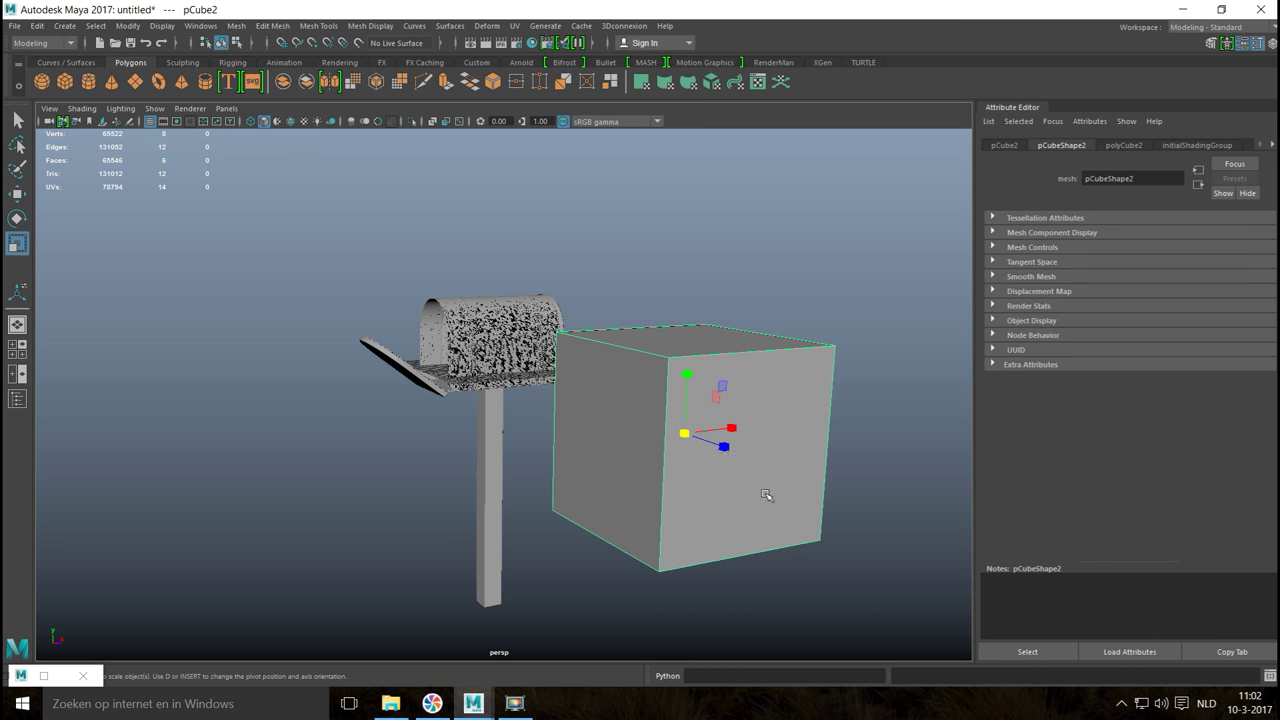
{"action": "left_click_drag", "start_coordinate": [723, 449], "coordinate": [680, 434]}
Step: Insert a vertical edge loop near the middle of the thin plate
{"action": "left_click_drag", "start_coordinate": [697, 523], "coordinate": [640, 515], "text": "alt"}
{"action": "left_click", "coordinate": [273, 25]}
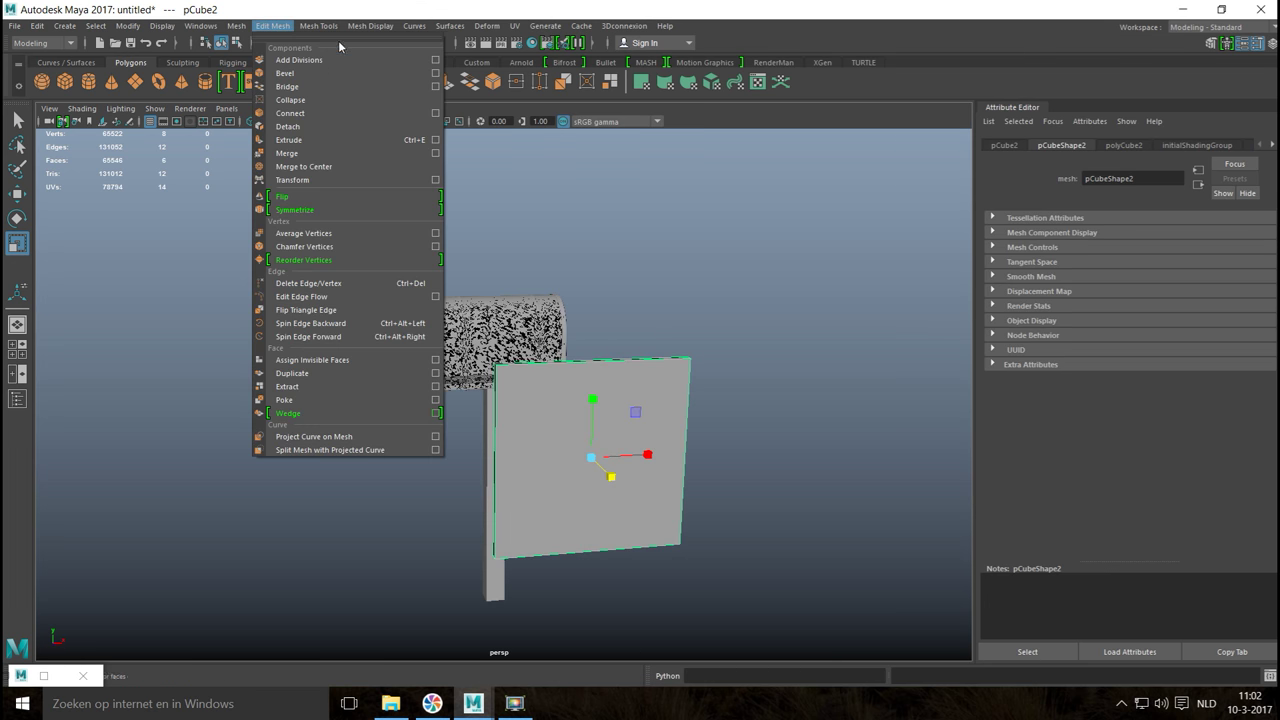
{"action": "left_click", "coordinate": [366, 126]}
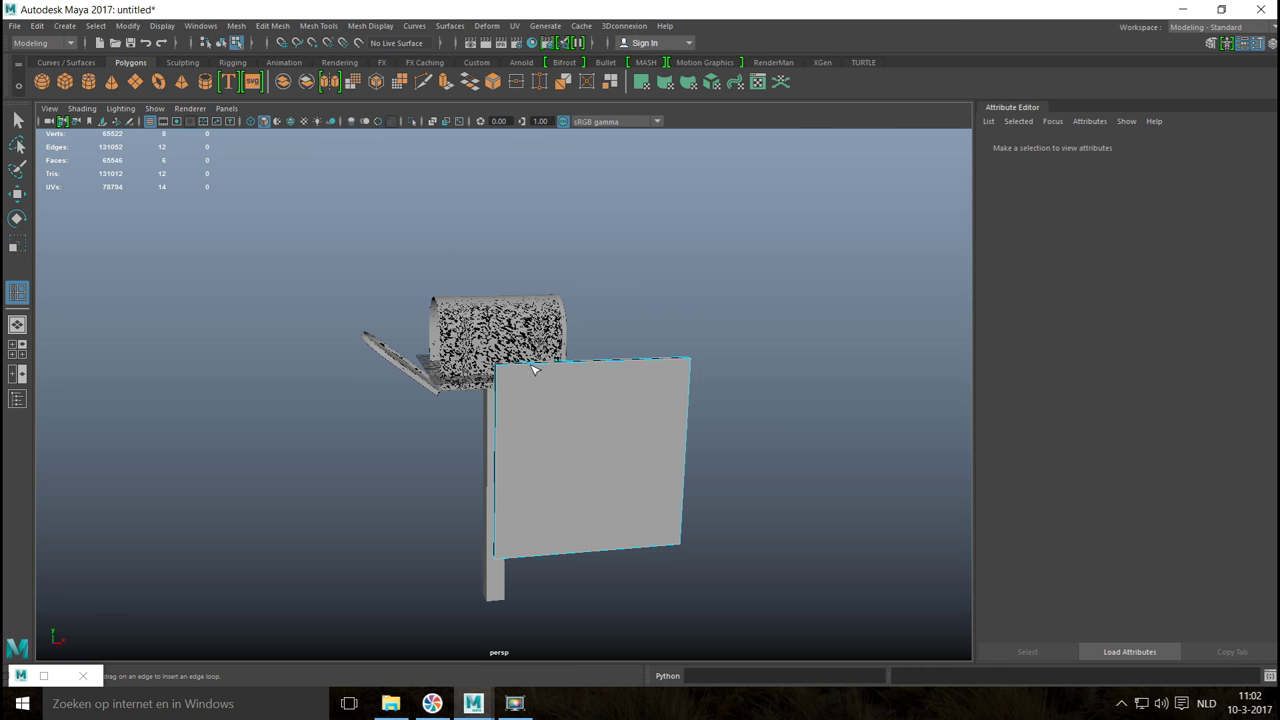
{"action": "left_click", "coordinate": [597, 366]}
{"action": "key", "text": "q"}
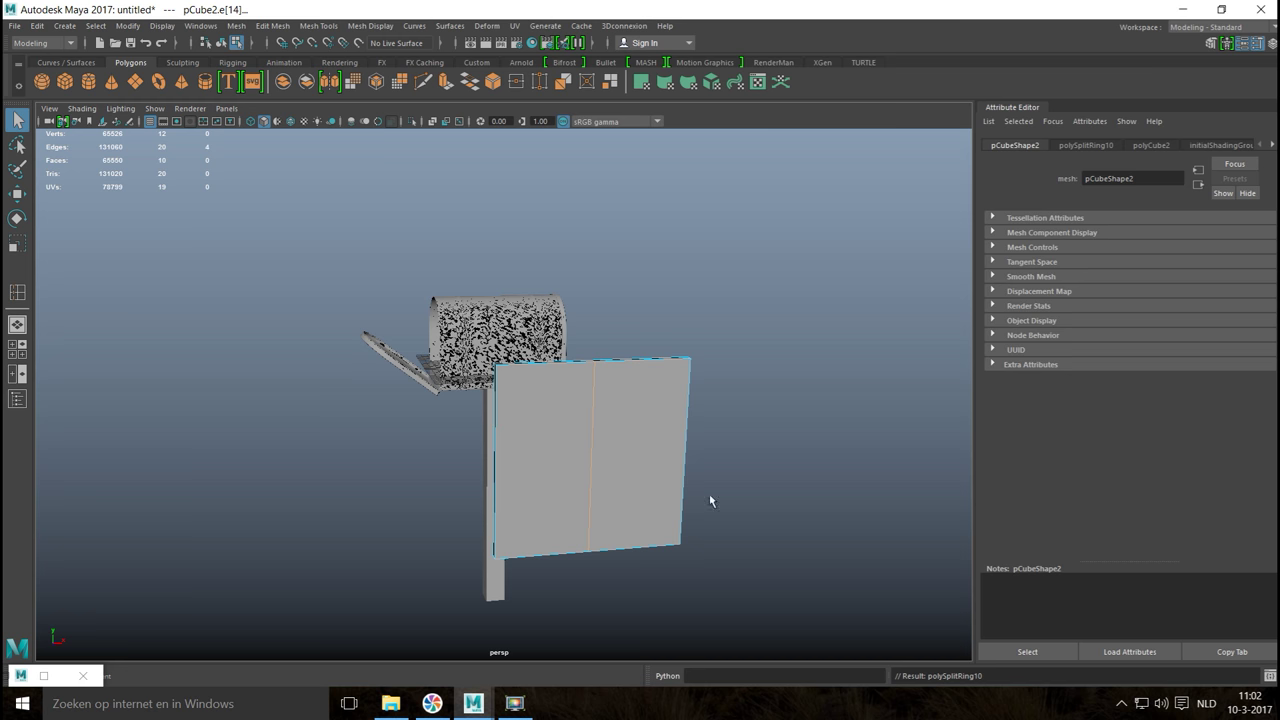
Step: Raise the plate's lower outer corner vertices along Y to form a slanted lower edge
{"action": "right_click_drag", "start_coordinate": [672, 322], "coordinate": [608, 322]}
{"action": "left_click", "coordinate": [653, 501]}
{"action": "left_click_drag", "start_coordinate": [654, 505], "coordinate": [729, 567]}
{"action": "key", "text": "w"}
{"action": "left_click_drag", "start_coordinate": [677, 482], "coordinate": [686, 386]}
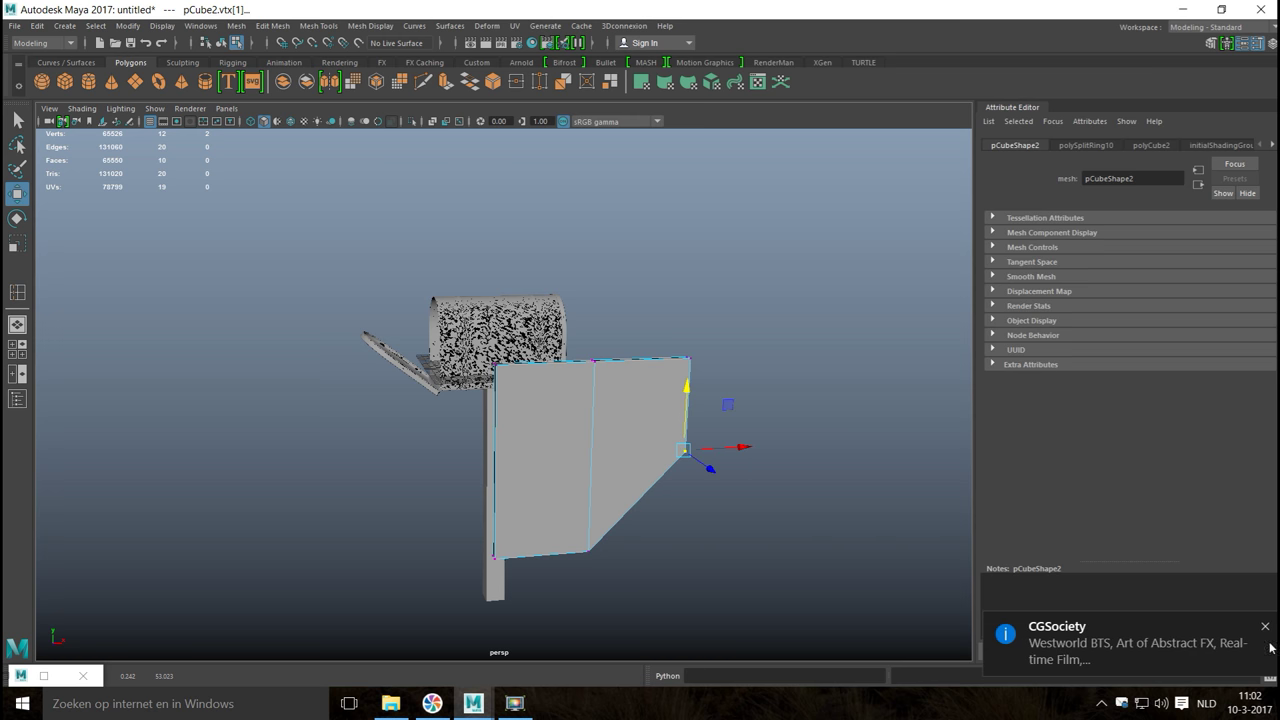
{"action": "left_click", "coordinate": [1262, 628]}
Step: Select the bottom face of the plate's unslanted half and extrude it far down along Y into a long flag stem
{"action": "mouse_move", "coordinate": [734, 571]}
{"action": "left_mouse_down", "text": "alt"}
{"action": "mouse_move", "coordinate": [740, 483]}
{"action": "mouse_move", "coordinate": [760, 504]}
{"action": "mouse_move", "coordinate": [740, 474]}
{"action": "mouse_move", "coordinate": [740, 564]}
{"action": "left_mouse_up", "text": "alt"}
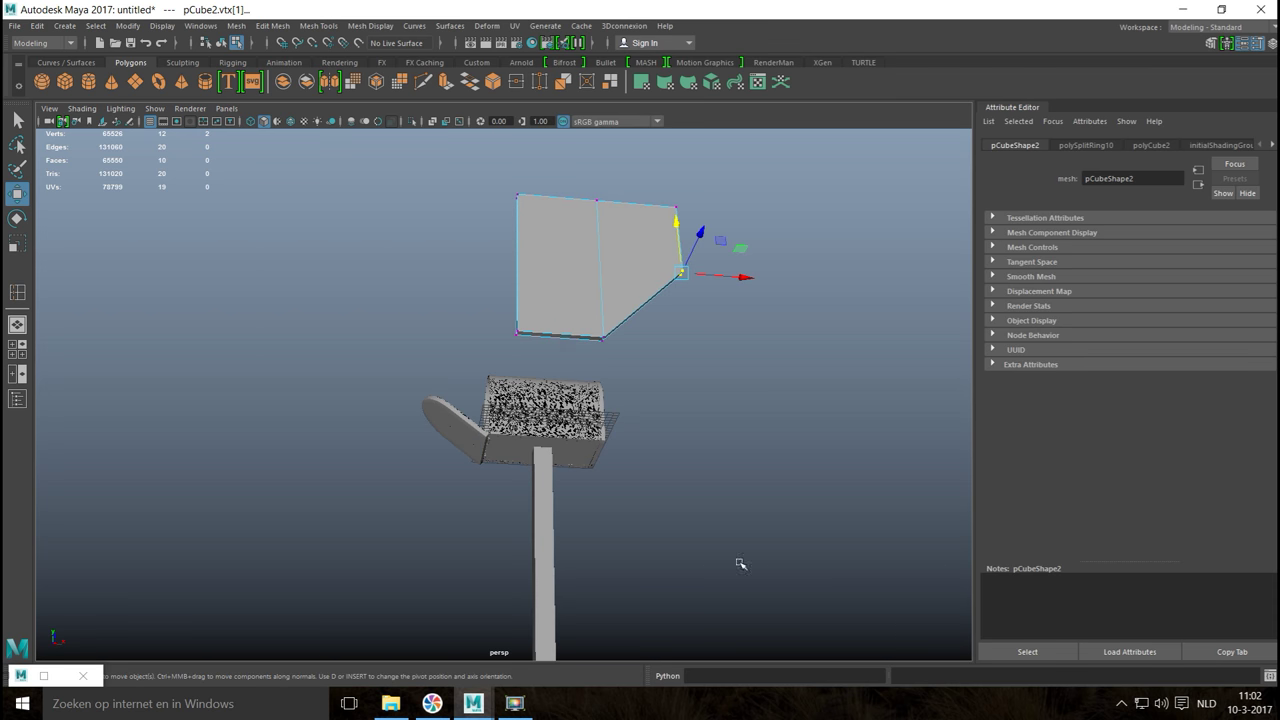
{"action": "right_click", "coordinate": [564, 344]}
{"action": "right_click_drag", "start_coordinate": [567, 367], "coordinate": [567, 366]}
{"action": "left_click", "coordinate": [571, 345]}
{"action": "left_click_drag", "start_coordinate": [571, 346], "coordinate": [683, 396], "text": "alt"}
{"action": "scroll", "coordinate": [683, 396], "scroll_direction": "down", "scroll_amount": 2}
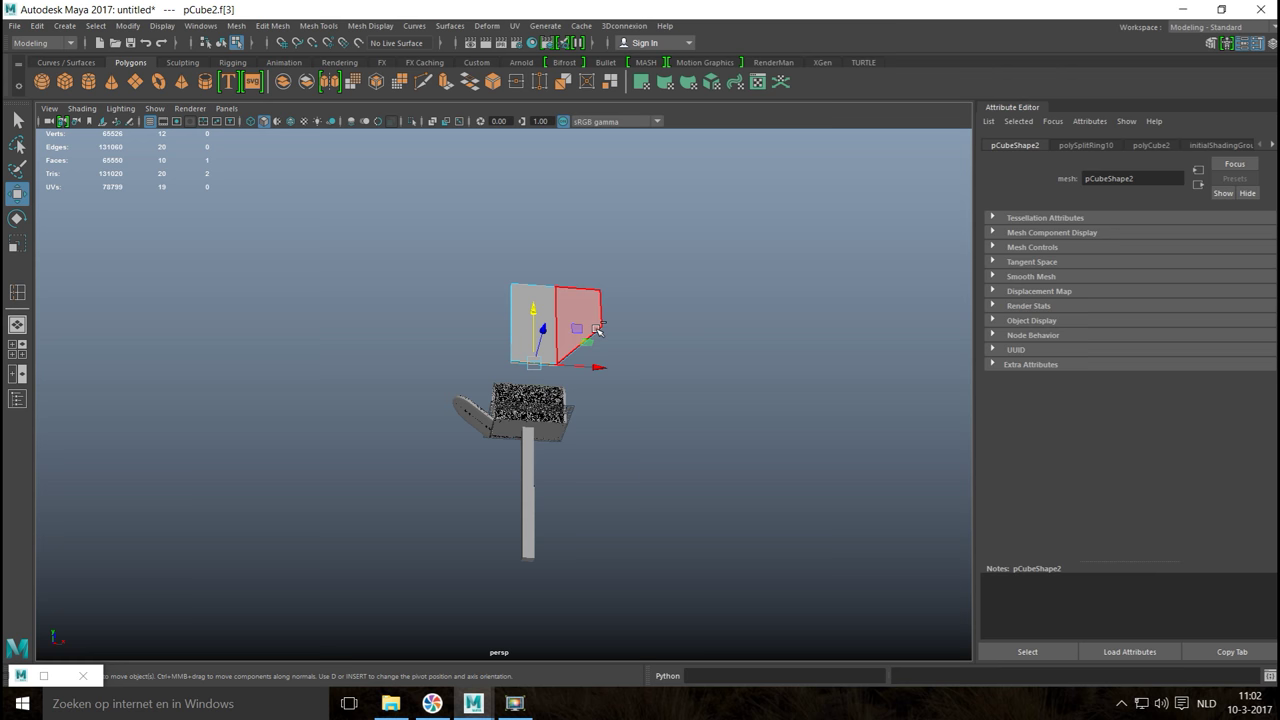
{"action": "key", "text": "ctrl+e"}
{"action": "key", "text": "w"}
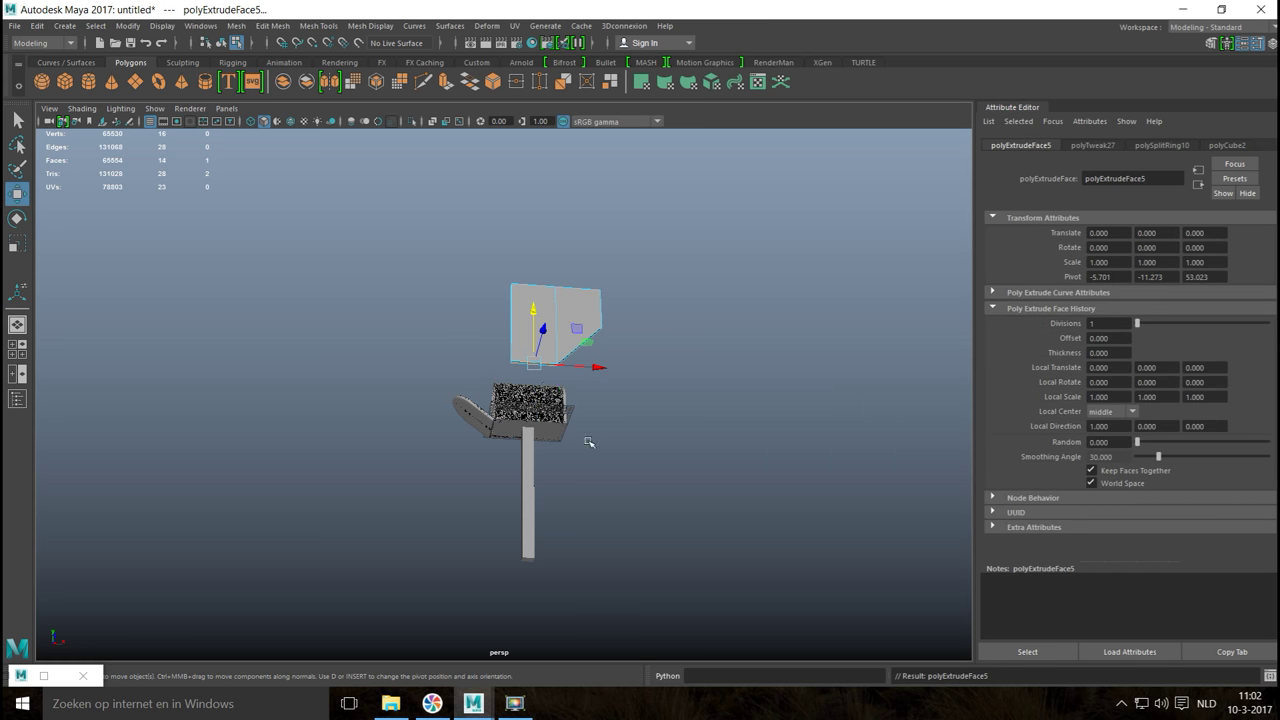
{"action": "left_click_drag", "start_coordinate": [542, 330], "coordinate": [626, 478]}
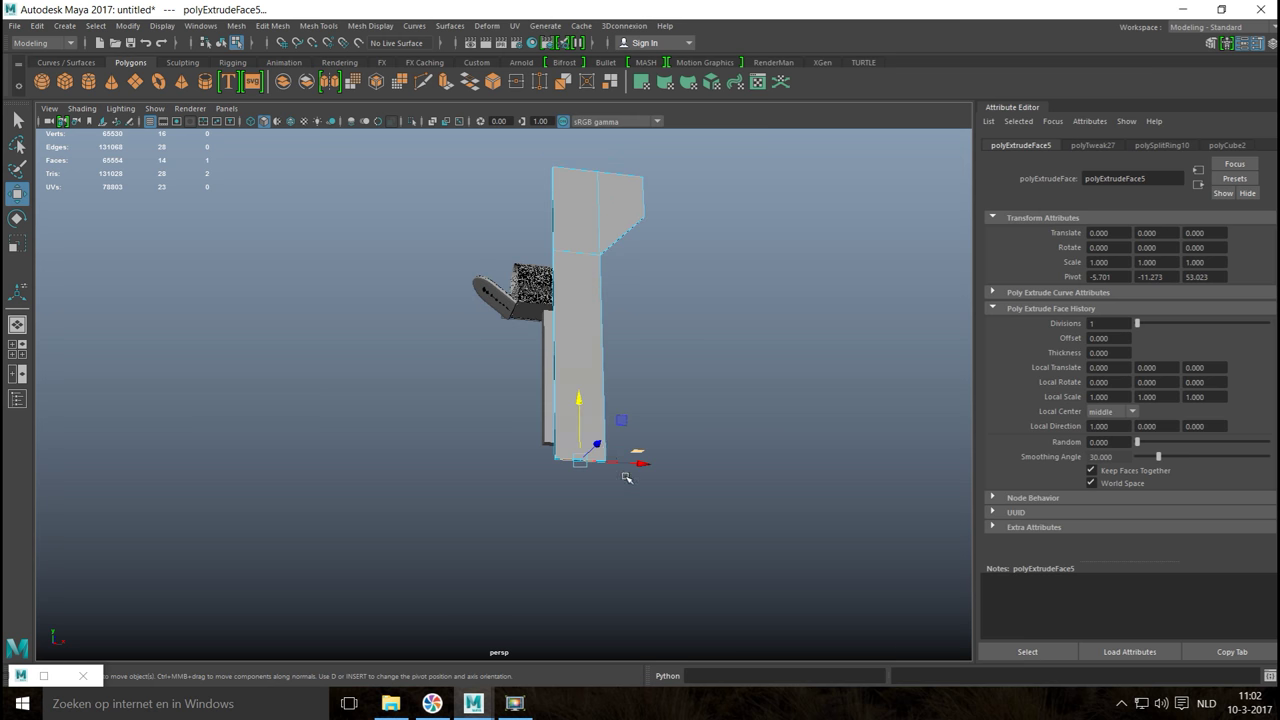
{"action": "left_click_drag", "start_coordinate": [582, 402], "coordinate": [646, 497]}
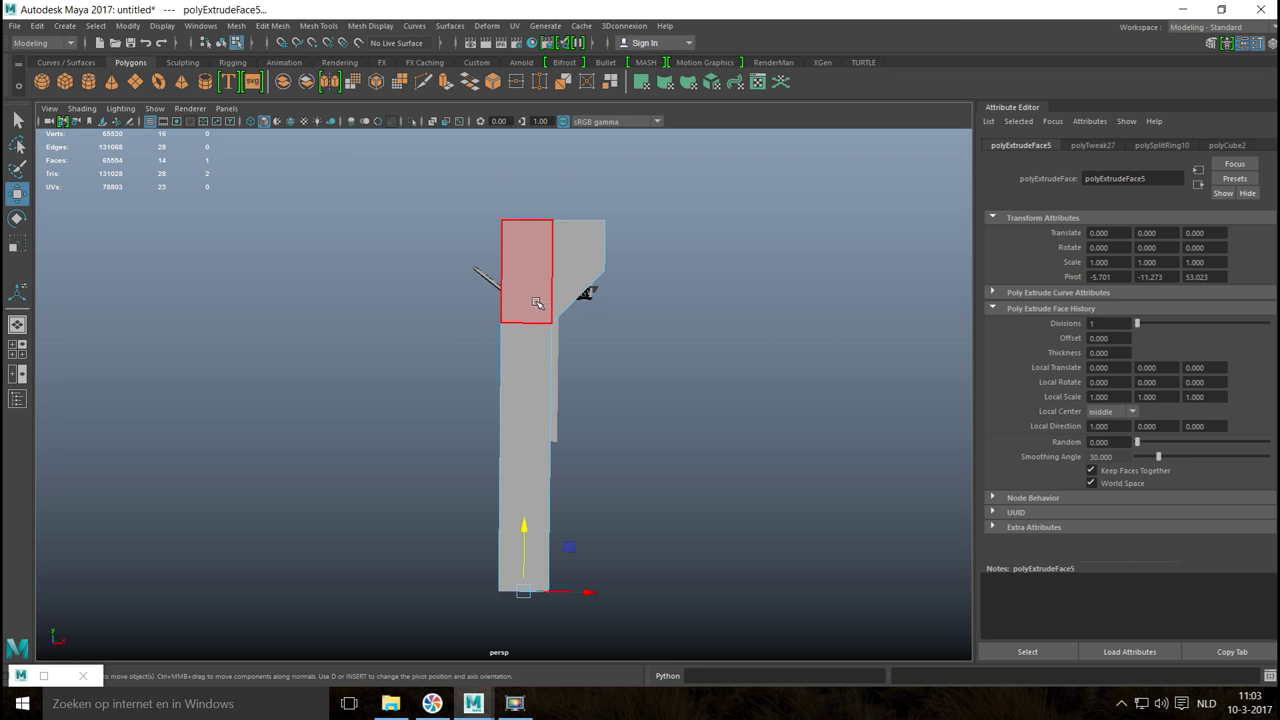
{"action": "mouse_move", "coordinate": [548, 297]}
{"action": "right_mouse_down"}
{"action": "mouse_move", "coordinate": [521, 287]}
{"action": "mouse_move", "coordinate": [546, 264]}
{"action": "mouse_move", "coordinate": [553, 275]}
{"action": "right_mouse_up"}
{"action": "left_click", "coordinate": [554, 275]}
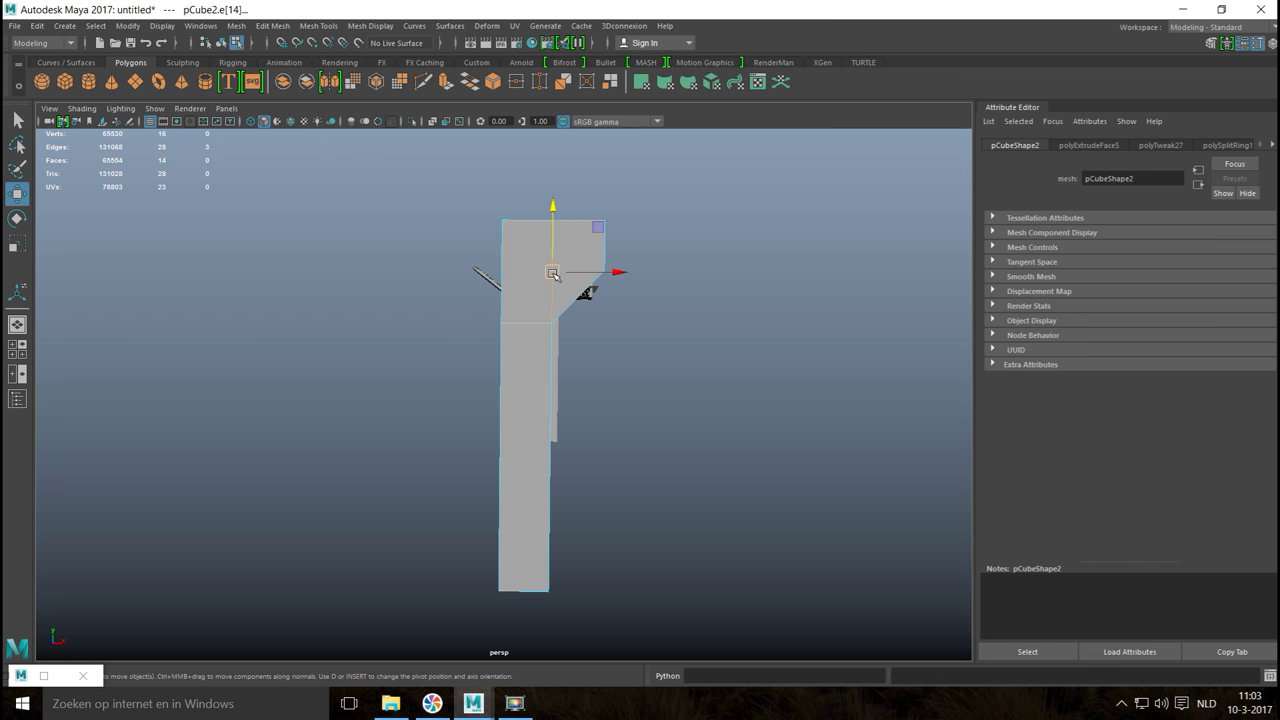
{"action": "left_click", "coordinate": [554, 432]}
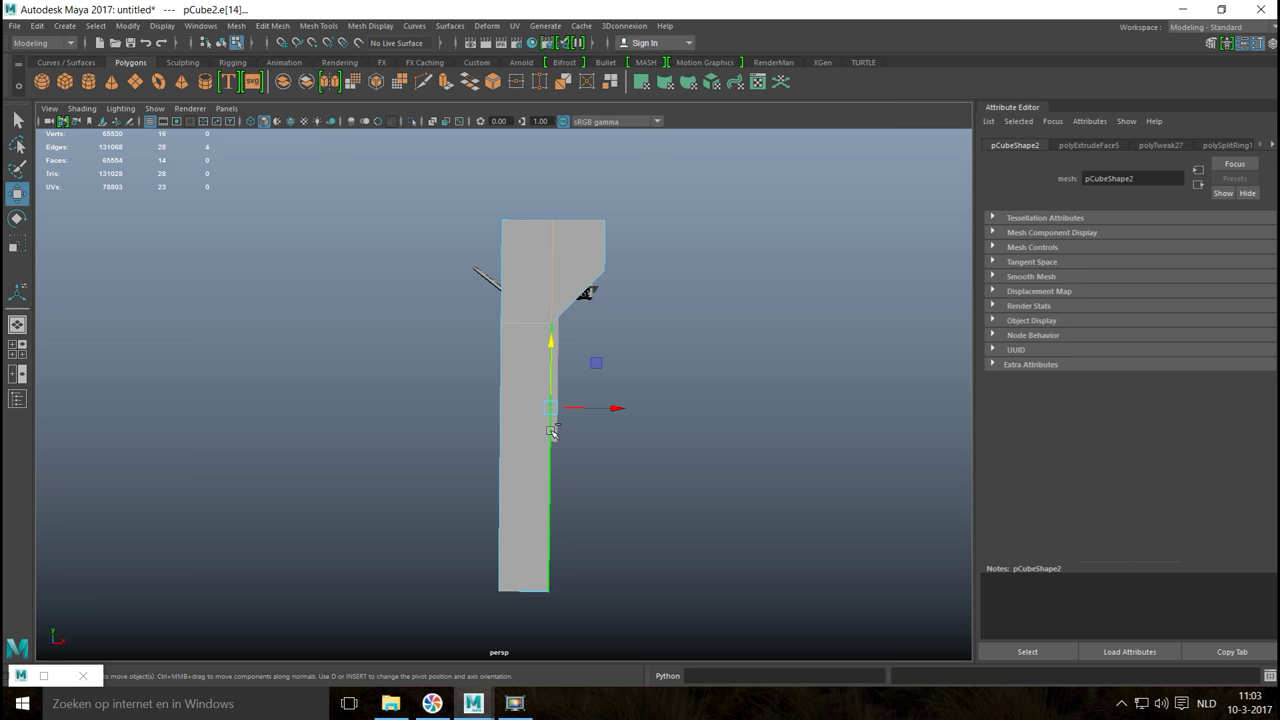
{"action": "left_click_drag", "start_coordinate": [611, 411], "coordinate": [605, 408]}
{"action": "key", "text": "ctrl+z"}
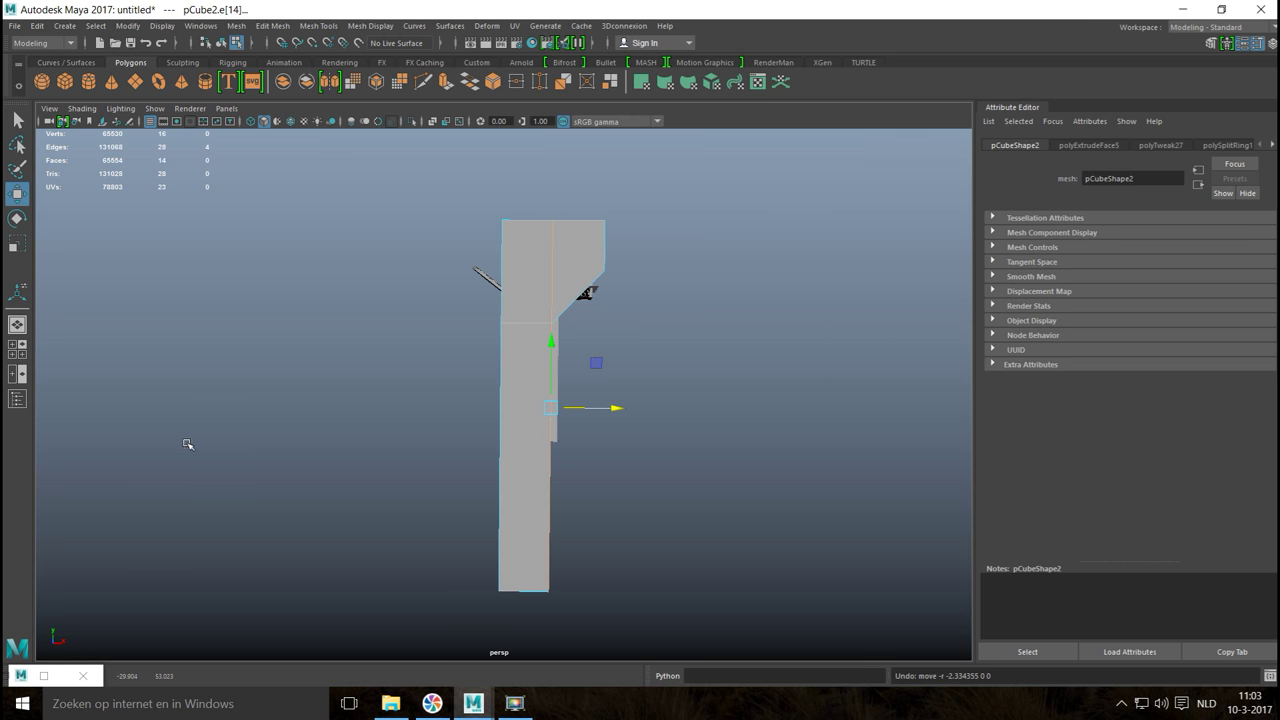
Step: In the front view, select the flag's middle column of vertices and move them along X to narrow the stem
{"action": "left_click", "coordinate": [17, 348]}
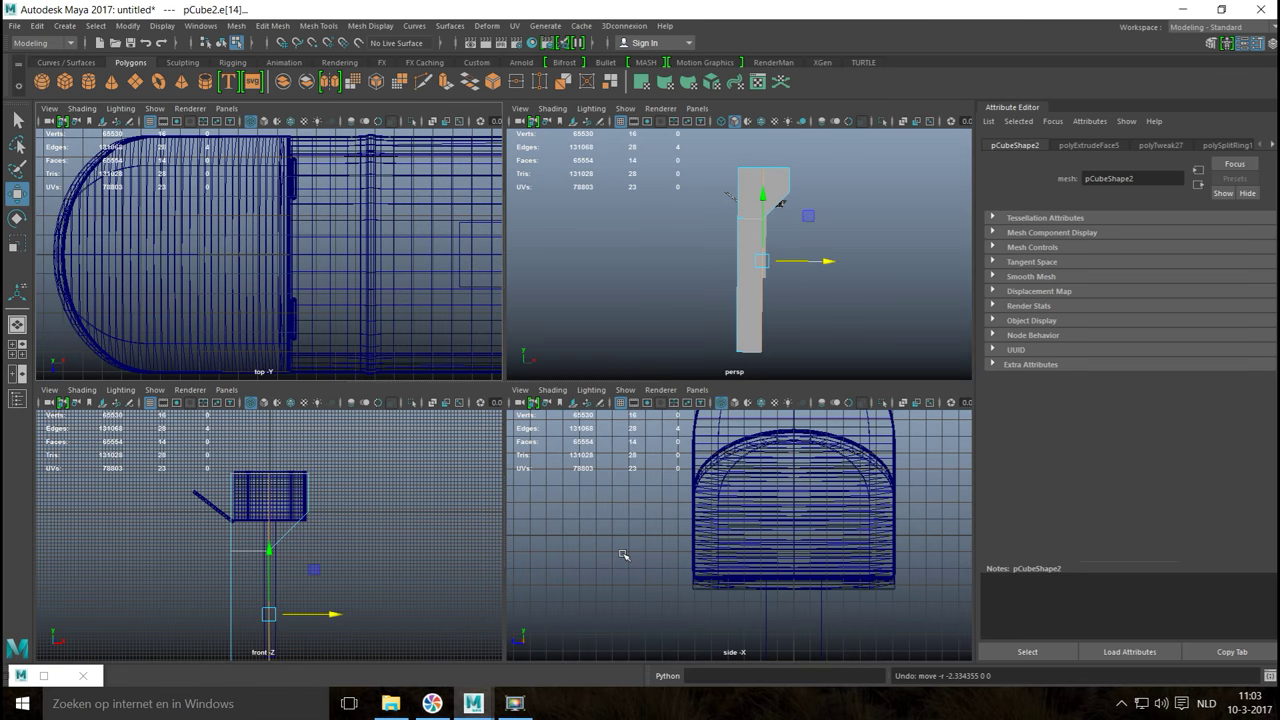
{"action": "key", "text": "space"}
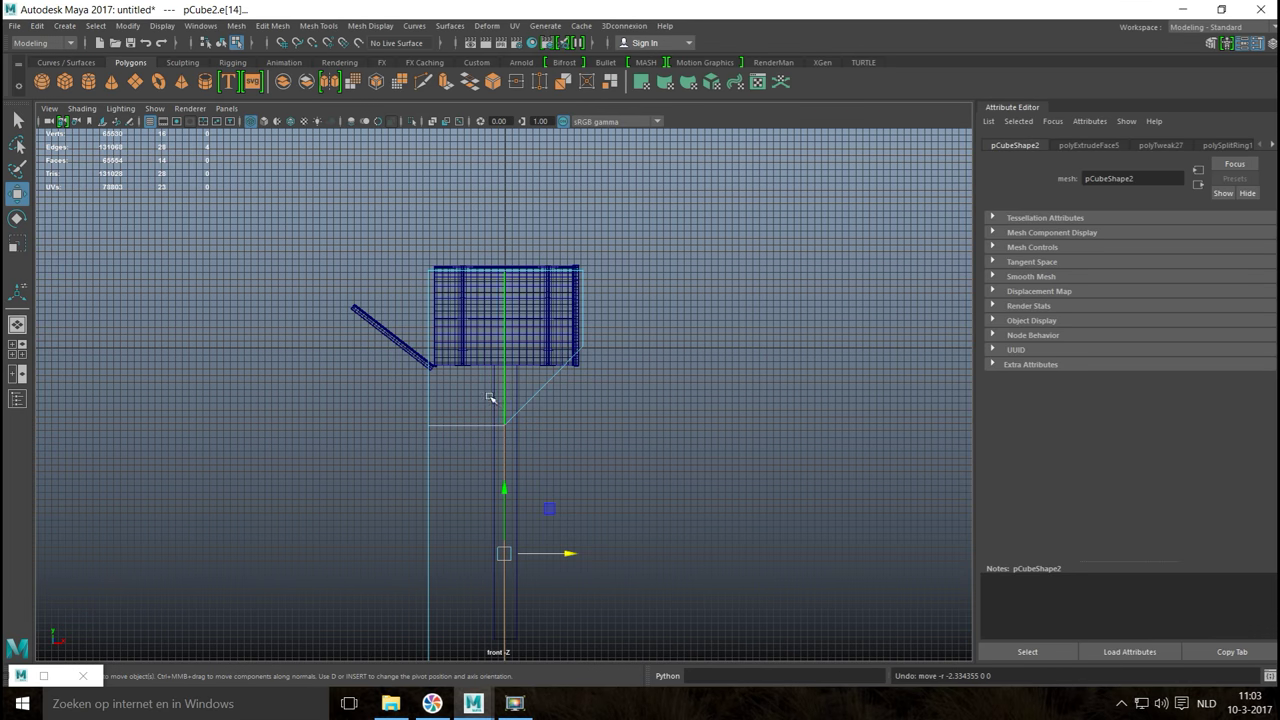
{"action": "right_click_drag", "start_coordinate": [502, 320], "coordinate": [452, 322]}
{"action": "scroll", "coordinate": [469, 348], "scroll_direction": "down", "scroll_amount": 5}
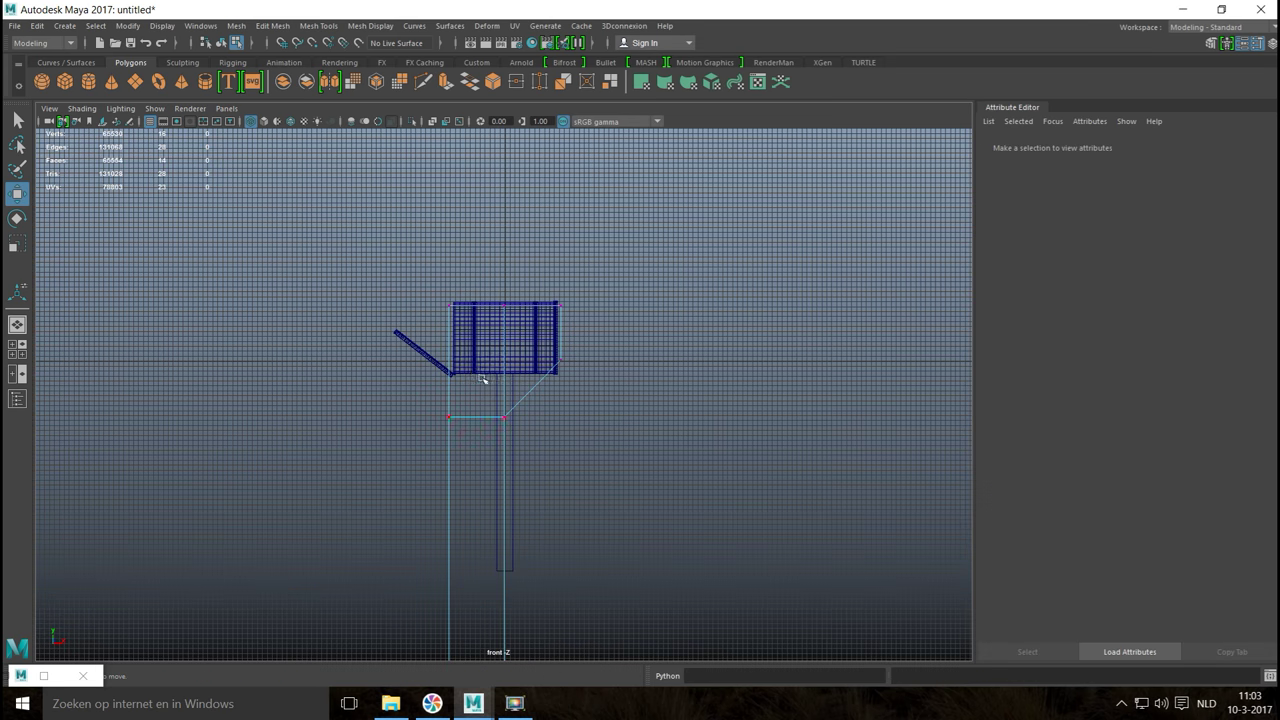
{"action": "left_click_drag", "start_coordinate": [494, 326], "coordinate": [517, 634]}
{"action": "left_click_drag", "start_coordinate": [567, 467], "coordinate": [557, 465]}
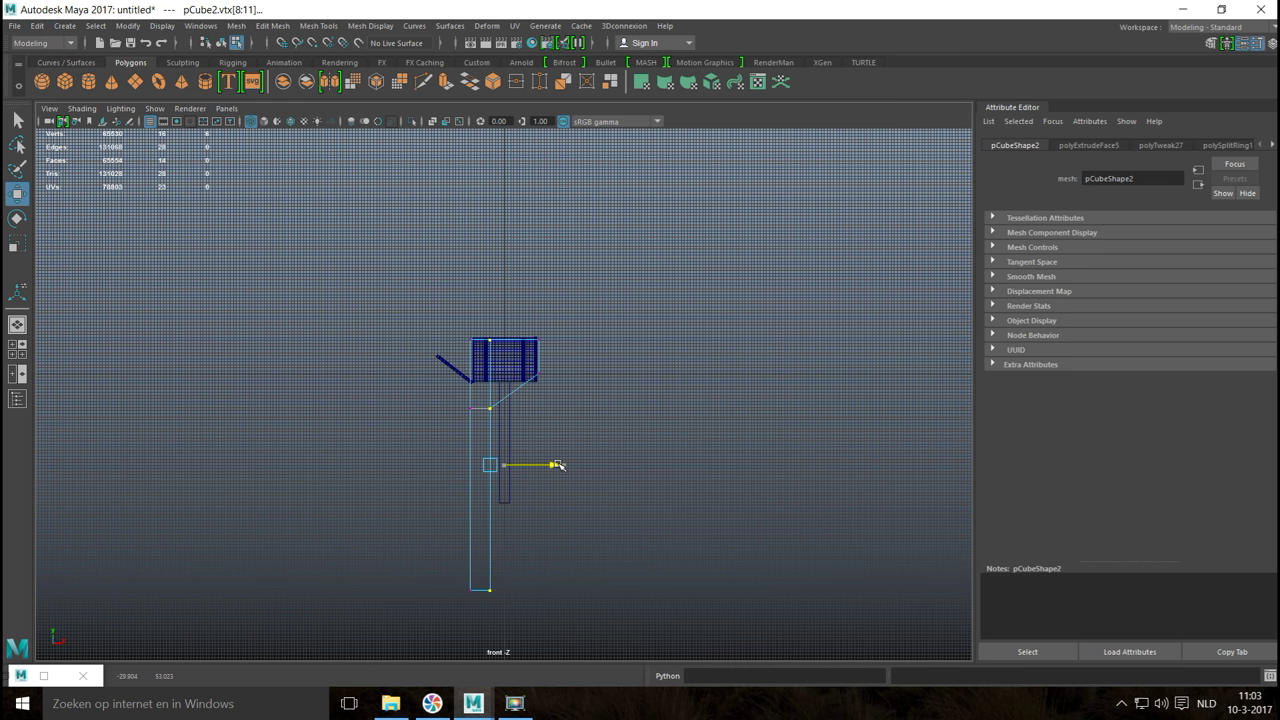
{"action": "left_click", "coordinate": [17, 349]}
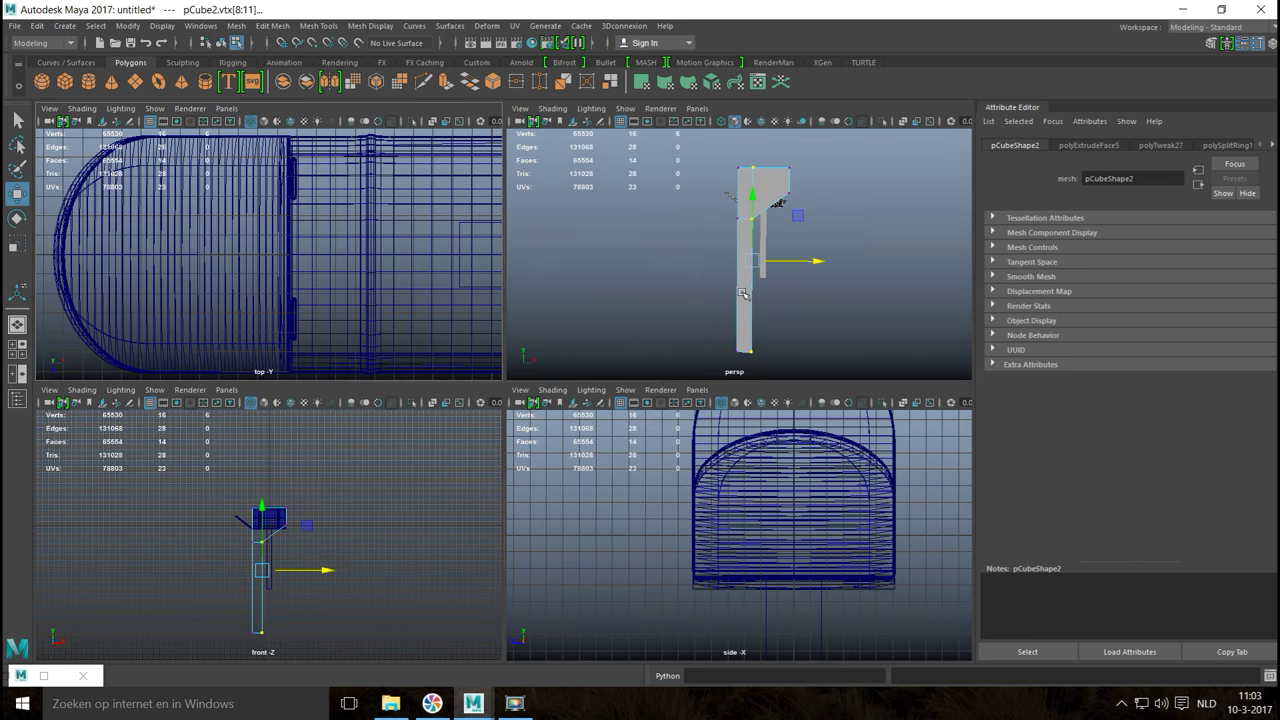
{"action": "key", "text": "space"}
{"action": "left_click", "coordinate": [760, 360]}
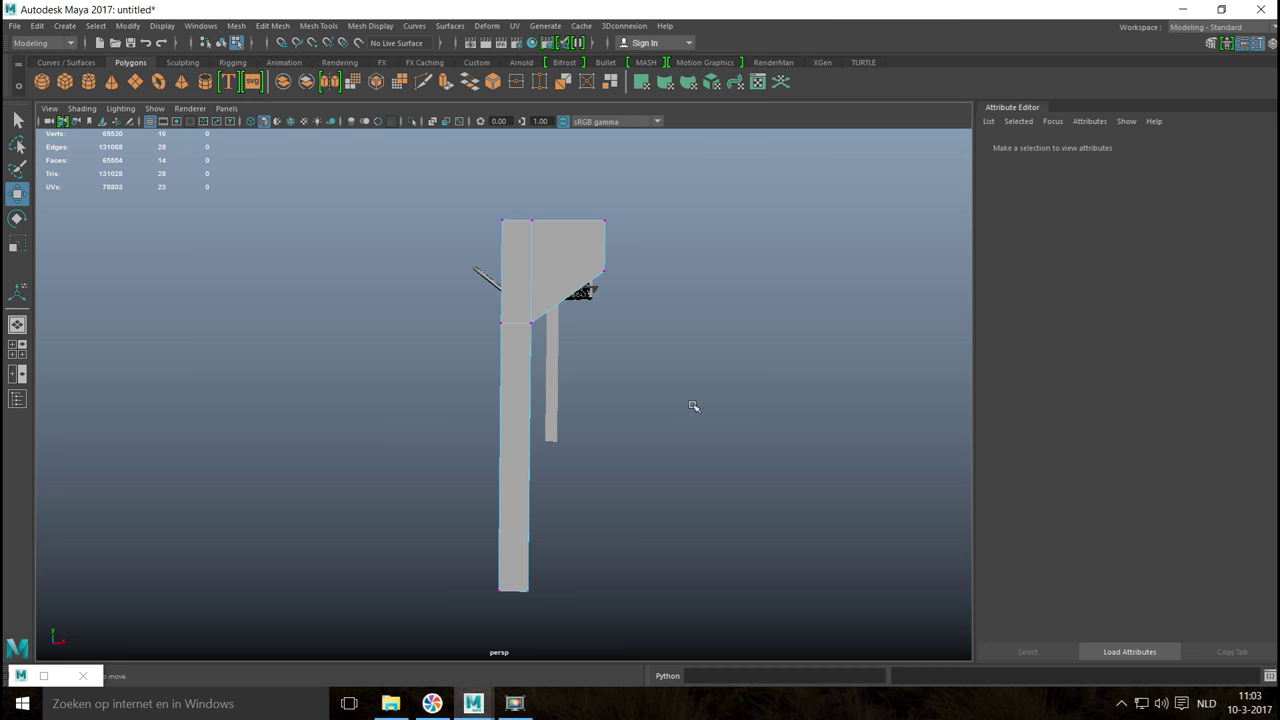
Step: Return to object mode with the whole flag selected and scale it down uniformly beside the mailbox
{"action": "left_click_drag", "start_coordinate": [691, 403], "coordinate": [780, 402], "text": "alt"}
{"action": "right_click_drag", "start_coordinate": [703, 292], "coordinate": [749, 279]}
{"action": "left_click_drag", "start_coordinate": [753, 311], "coordinate": [633, 340]}
{"action": "key", "text": "r"}
{"action": "left_click_drag", "start_coordinate": [581, 289], "coordinate": [395, 350]}
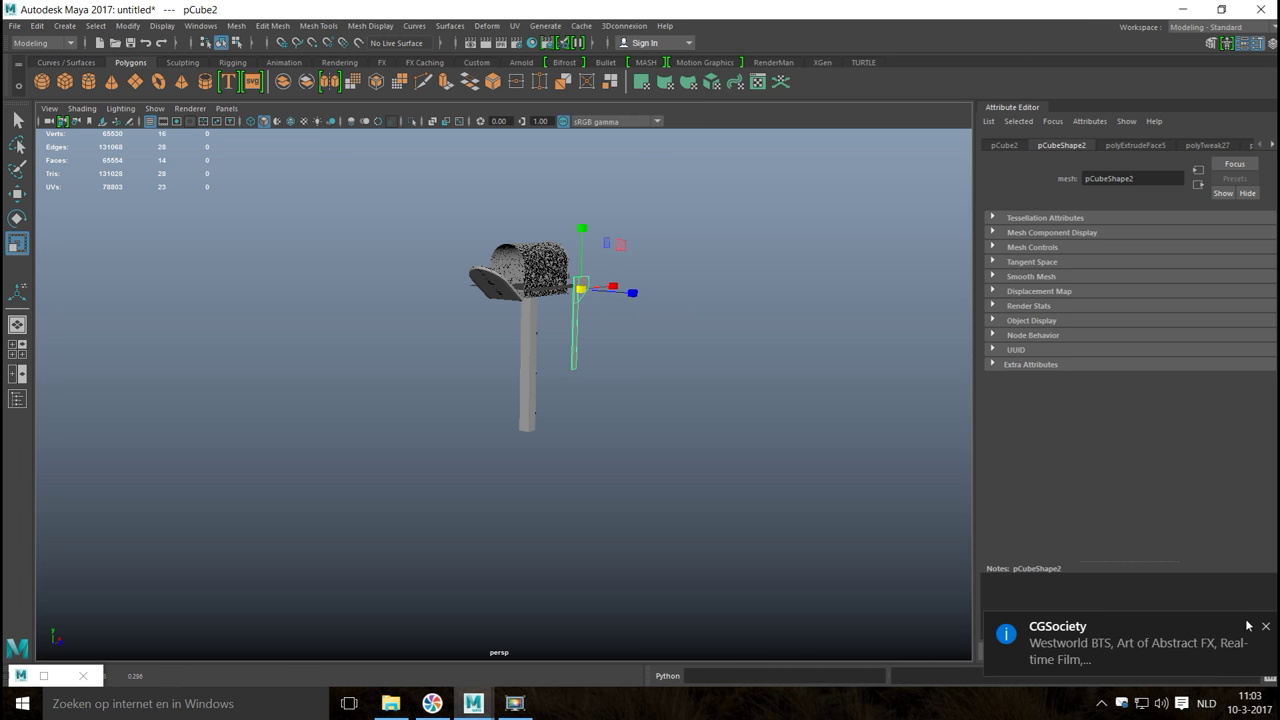
Step: Move the flag along Z towards the mailbox and raise it along Y until it stands above the body
{"action": "left_click", "coordinate": [1267, 631]}
{"action": "scroll", "coordinate": [690, 474], "scroll_direction": "down", "scroll_amount": 3}
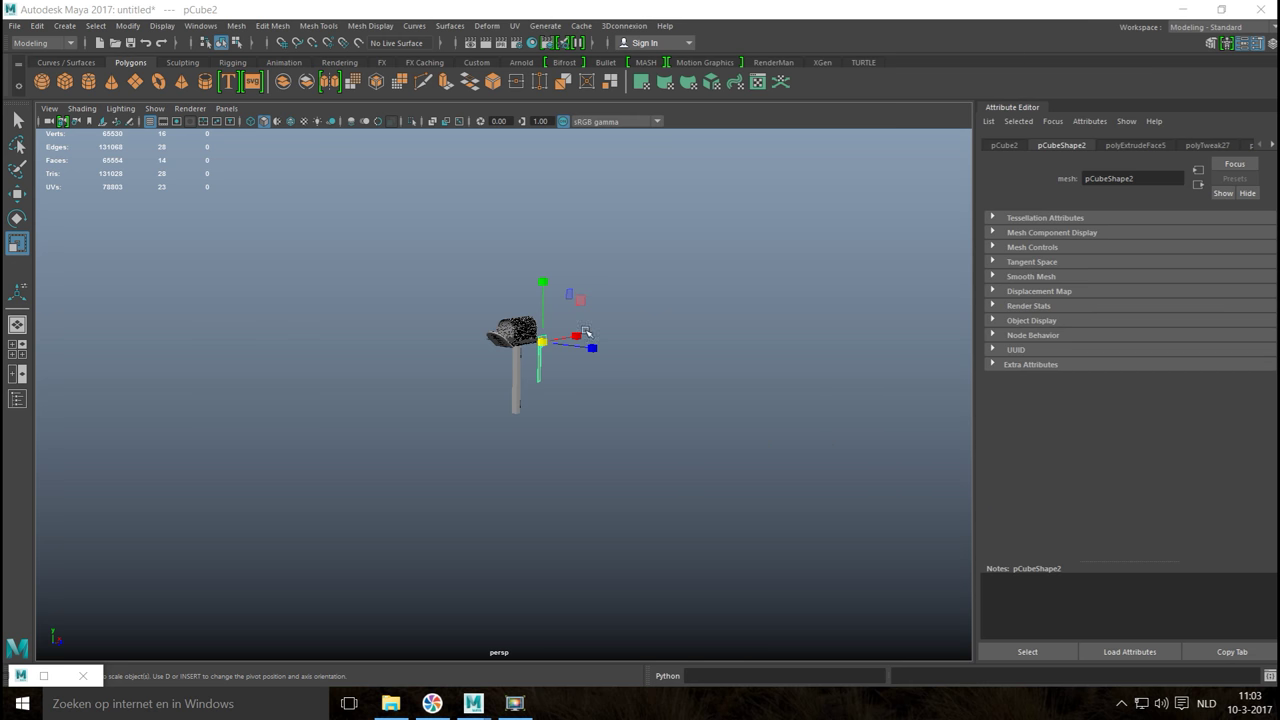
{"action": "left_click", "coordinate": [610, 405]}
{"action": "left_click", "coordinate": [539, 372]}
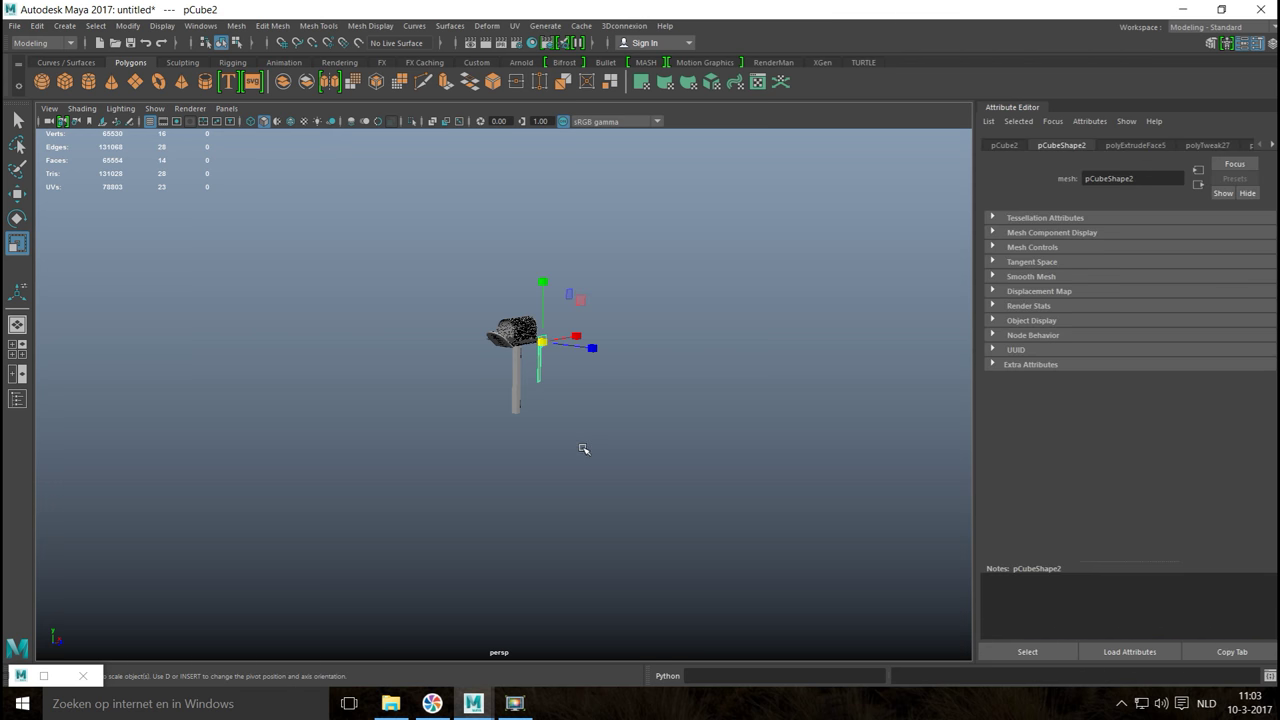
{"action": "key", "text": "w"}
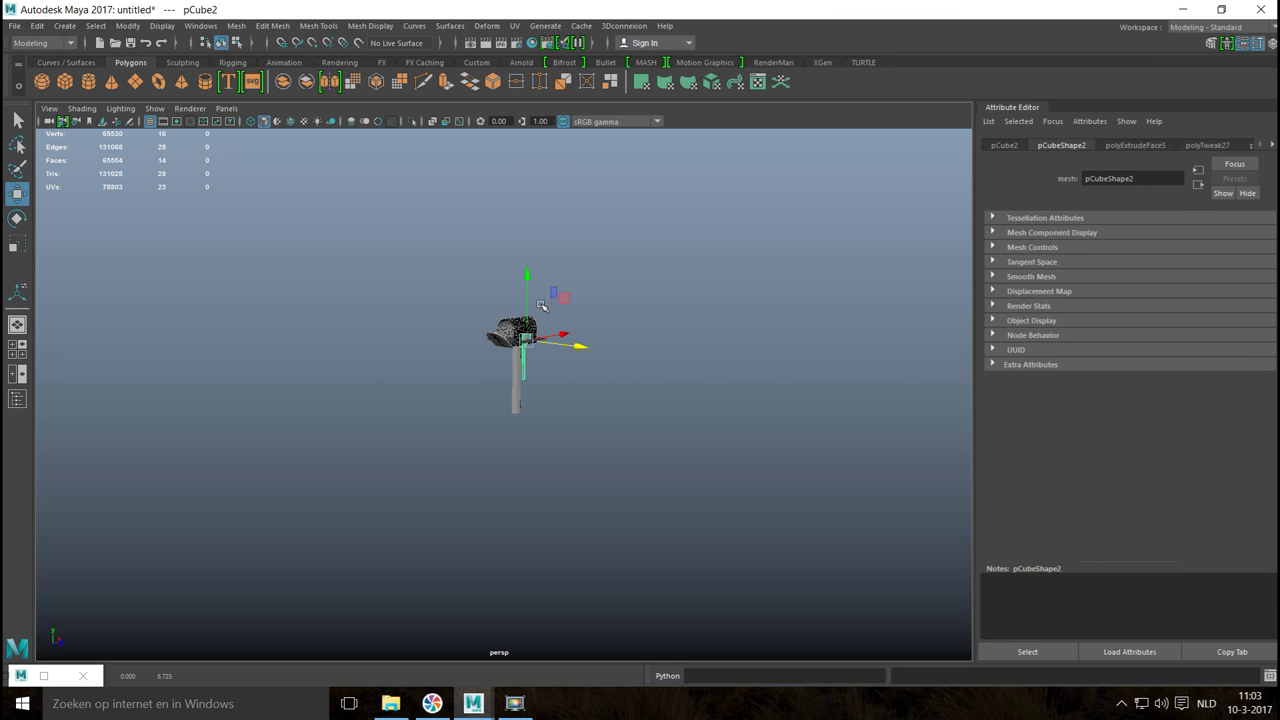
{"action": "left_click_drag", "start_coordinate": [528, 278], "coordinate": [528, 226]}
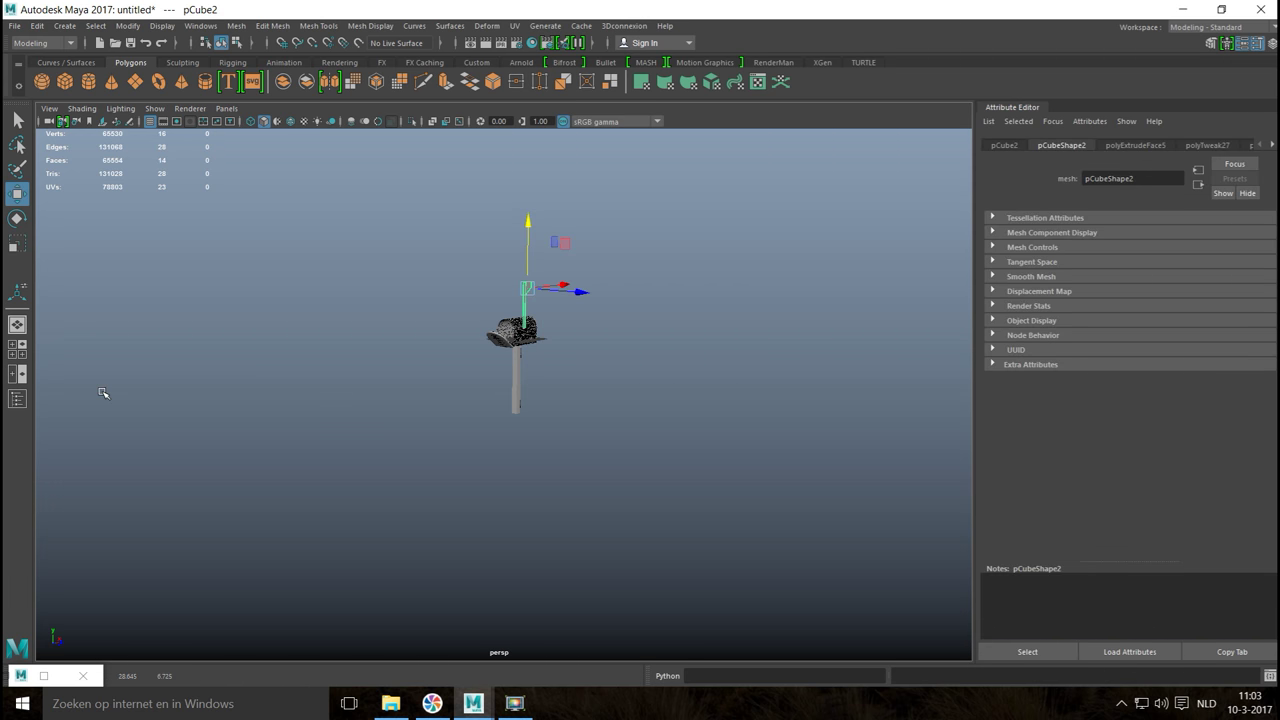
Step: In the front view, scale the flag down uniformly to suit the mailbox's size
{"action": "left_click", "coordinate": [18, 348]}
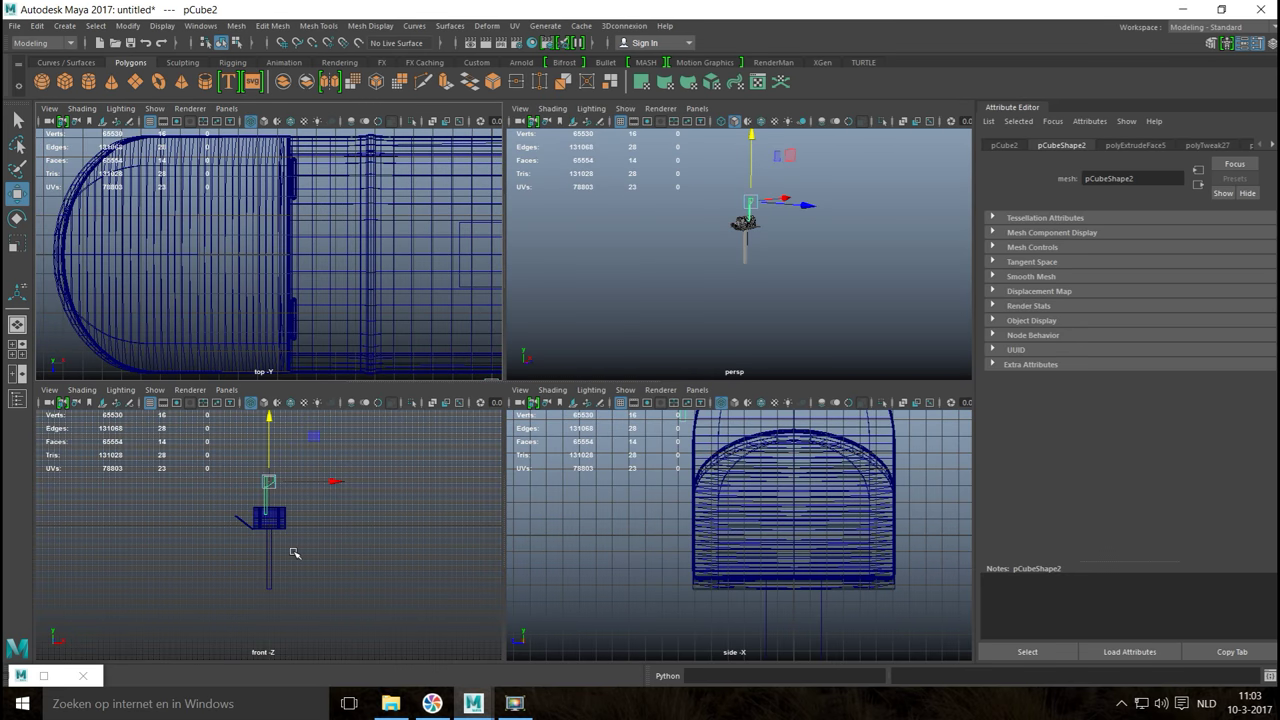
{"action": "key", "text": "space"}
{"action": "scroll", "coordinate": [340, 532], "scroll_direction": "up", "scroll_amount": 5}
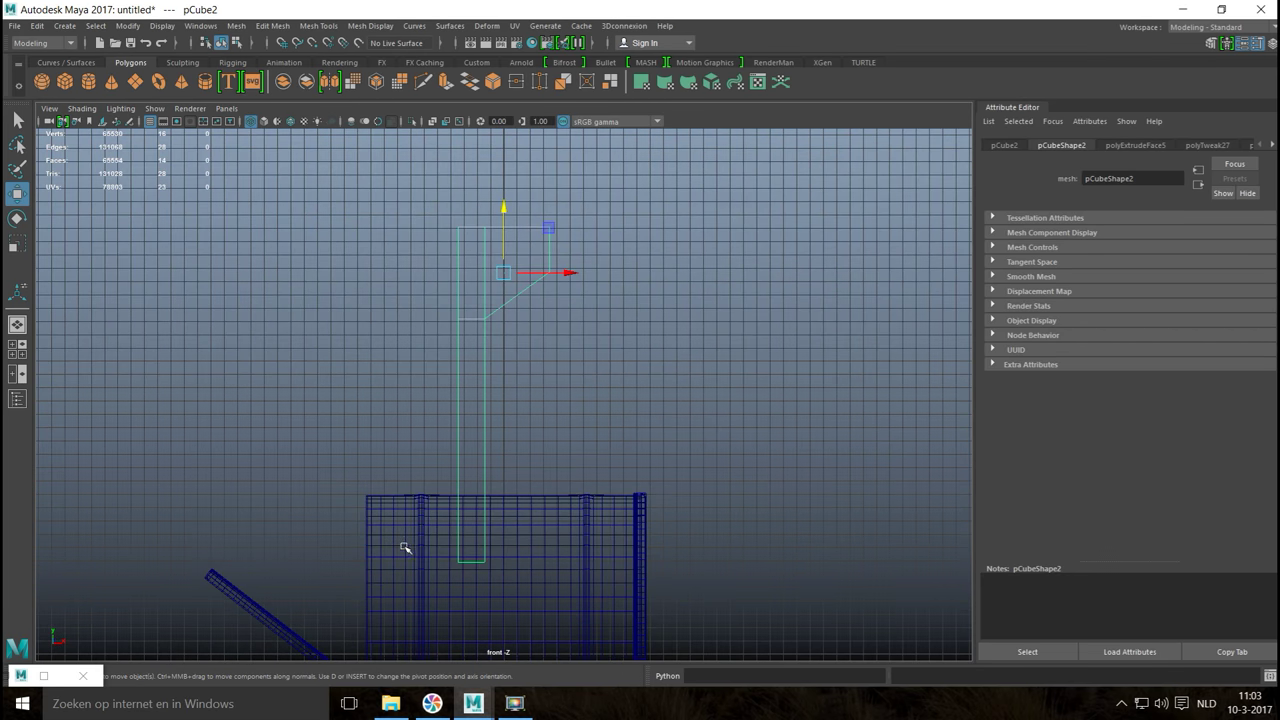
{"action": "scroll", "coordinate": [404, 548], "scroll_direction": "down", "scroll_amount": 4}
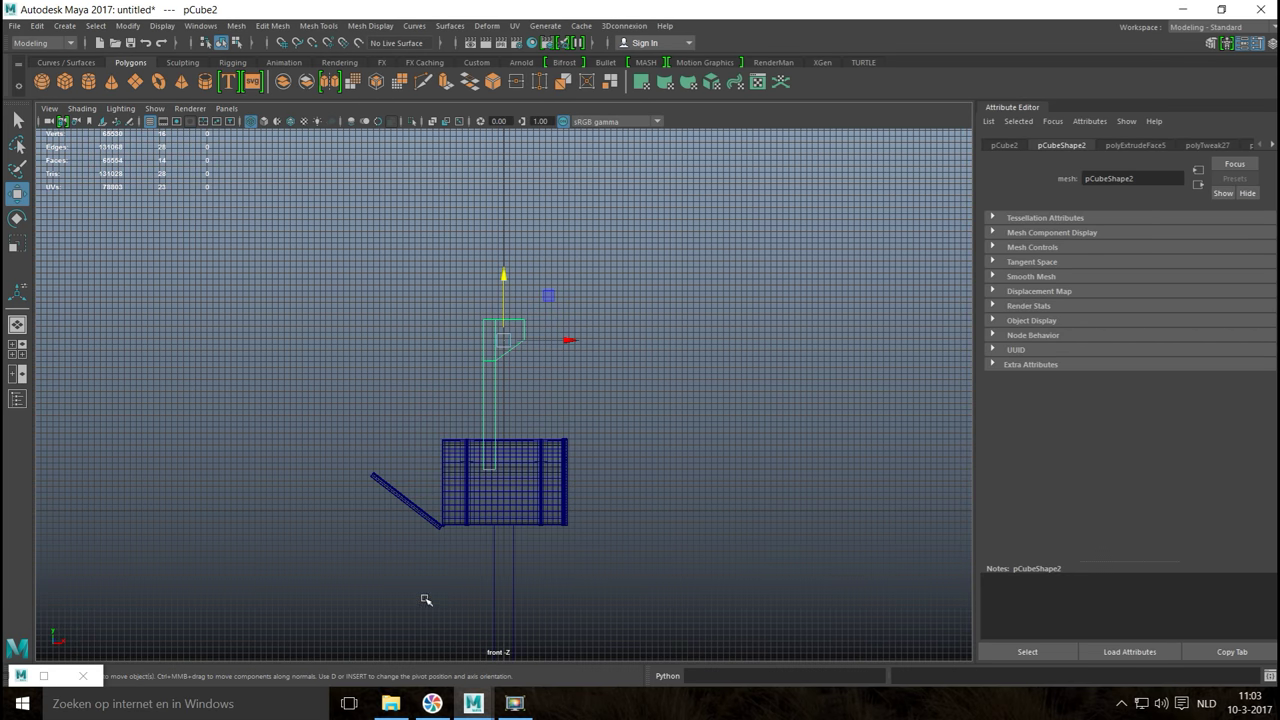
{"action": "key", "text": "r"}
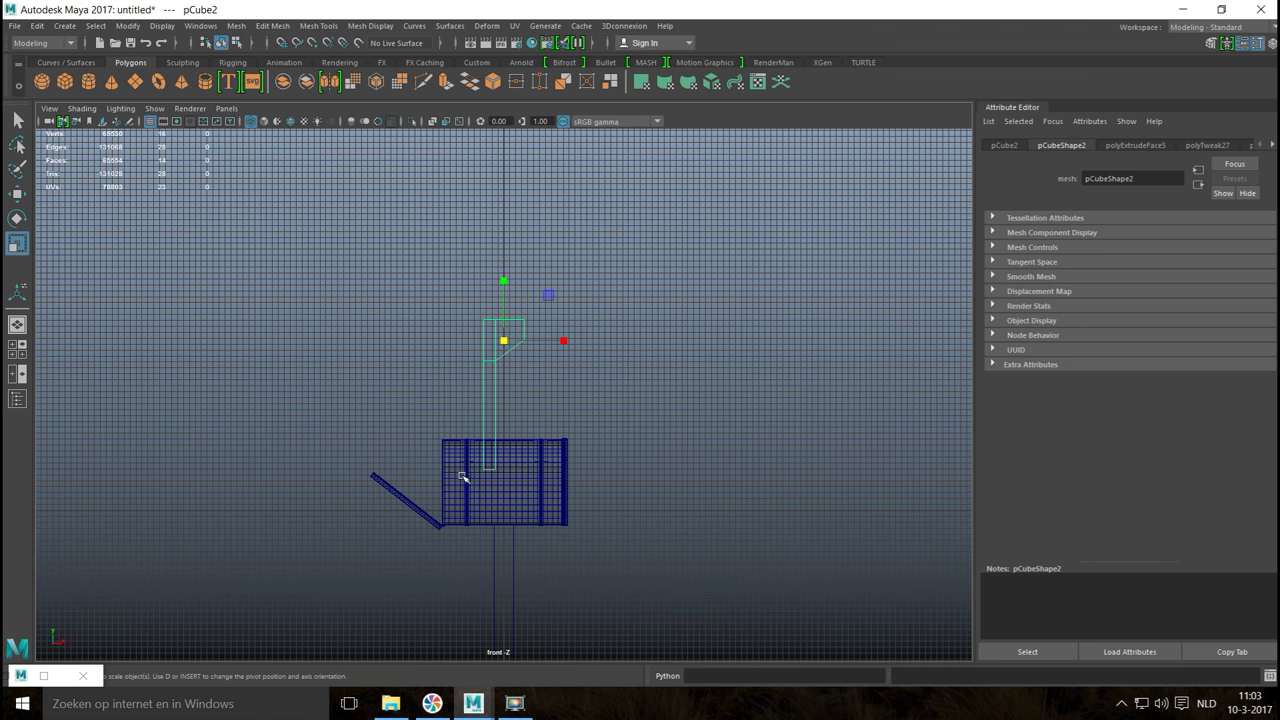
{"action": "left_click_drag", "start_coordinate": [503, 342], "coordinate": [457, 365]}
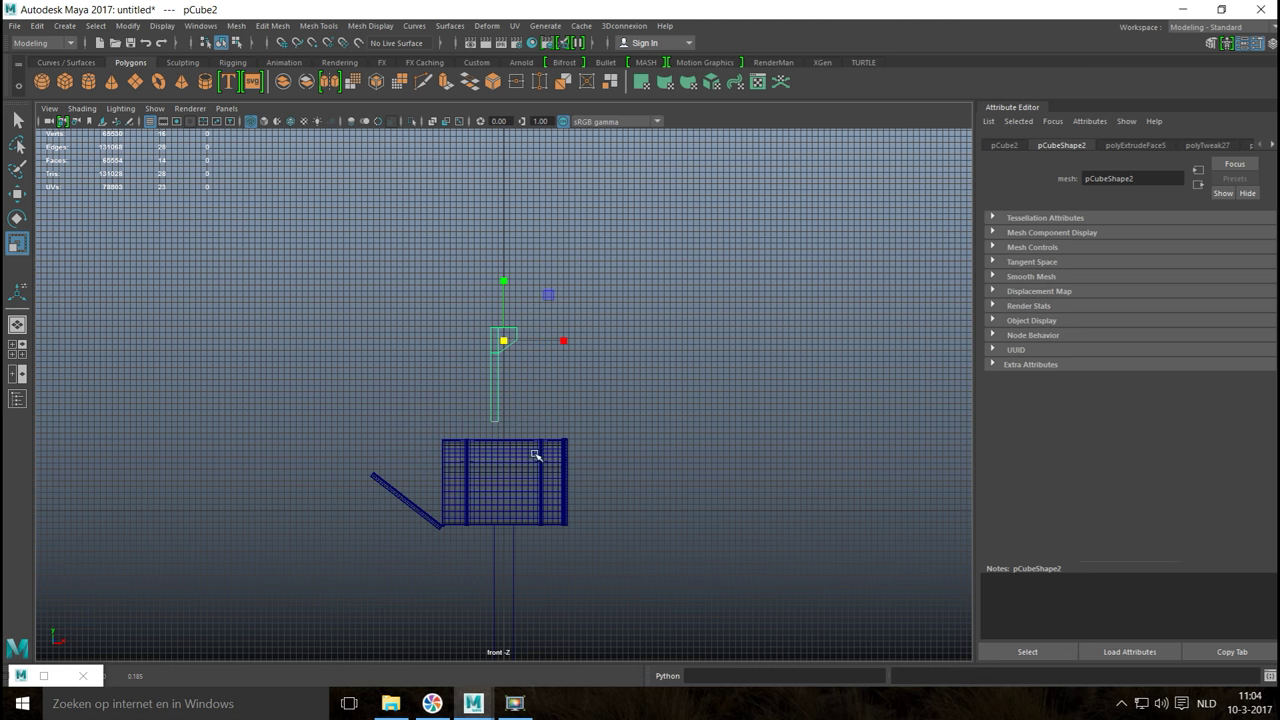
Step: Lower the flag along Y and shift it slightly along X so its stem overlaps the mailbox's side between the ribs
{"action": "key", "text": "w"}
{"action": "left_click_drag", "start_coordinate": [502, 287], "coordinate": [502, 325]}
{"action": "left_click_drag", "start_coordinate": [569, 393], "coordinate": [557, 393]}
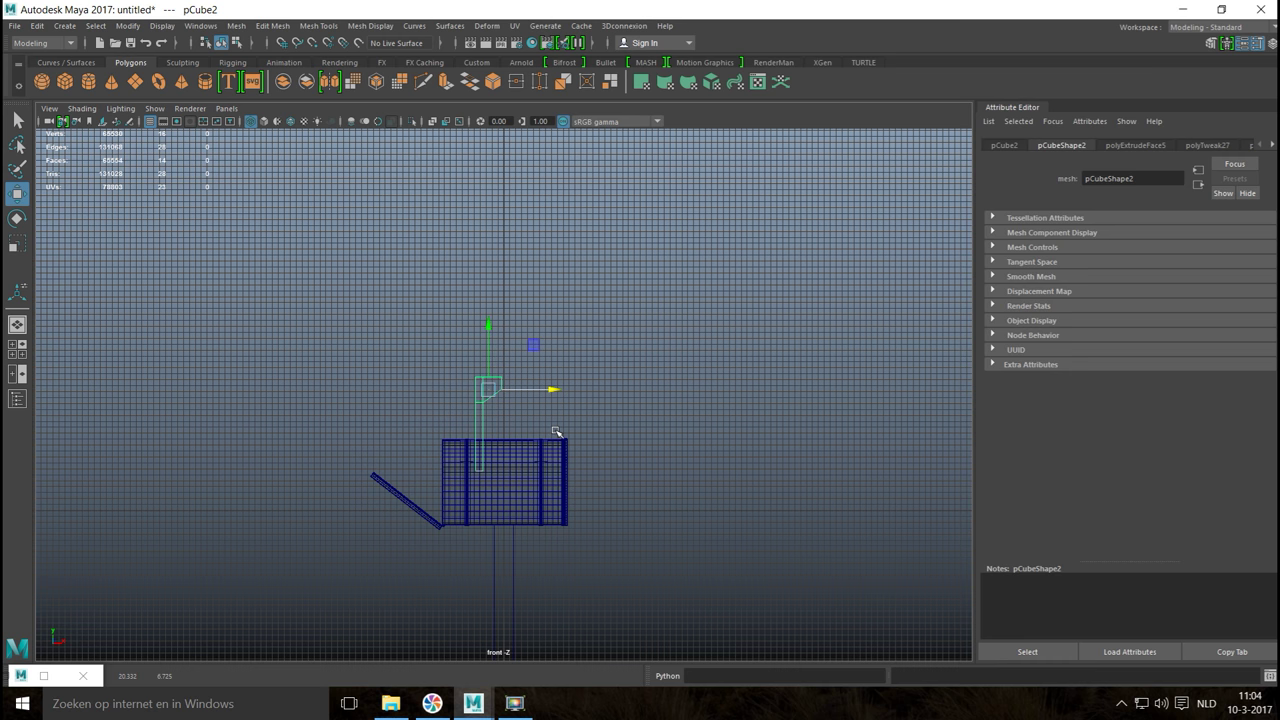
{"action": "key", "text": "f"}
Step: In the perspective view, lower the flag along Y and adjust it along Z so it sits against the mailbox's outer side wall
{"action": "left_click", "coordinate": [17, 350]}
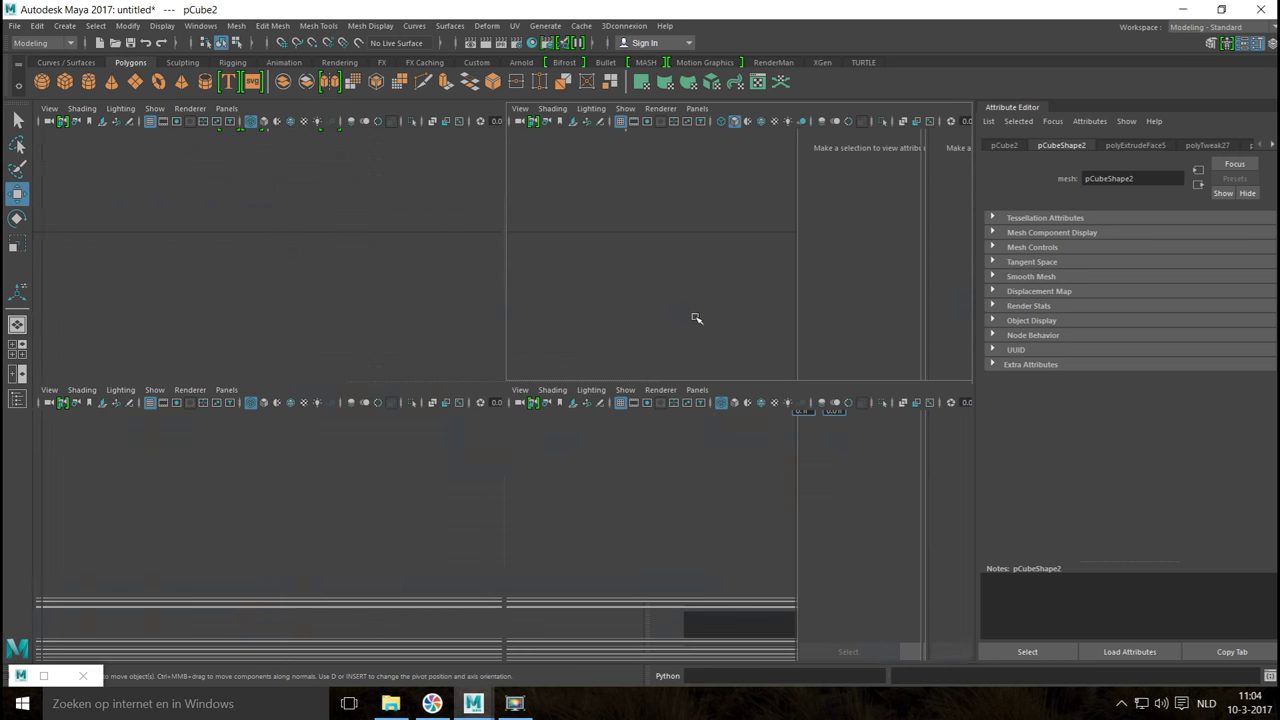
{"action": "key", "text": "space"}
{"action": "key", "text": "f"}
{"action": "scroll", "coordinate": [654, 346], "scroll_direction": "down", "scroll_amount": 2}
{"action": "mouse_move", "coordinate": [614, 410]}
{"action": "left_mouse_down", "text": "alt"}
{"action": "mouse_move", "coordinate": [643, 446]}
{"action": "mouse_move", "coordinate": [686, 446]}
{"action": "mouse_move", "coordinate": [616, 400]}
{"action": "left_mouse_up", "text": "alt"}
{"action": "left_click_drag", "start_coordinate": [506, 238], "coordinate": [506, 273]}
{"action": "left_click_drag", "start_coordinate": [567, 344], "coordinate": [566, 360]}
{"action": "left_click_drag", "start_coordinate": [625, 524], "coordinate": [500, 520], "text": "alt"}
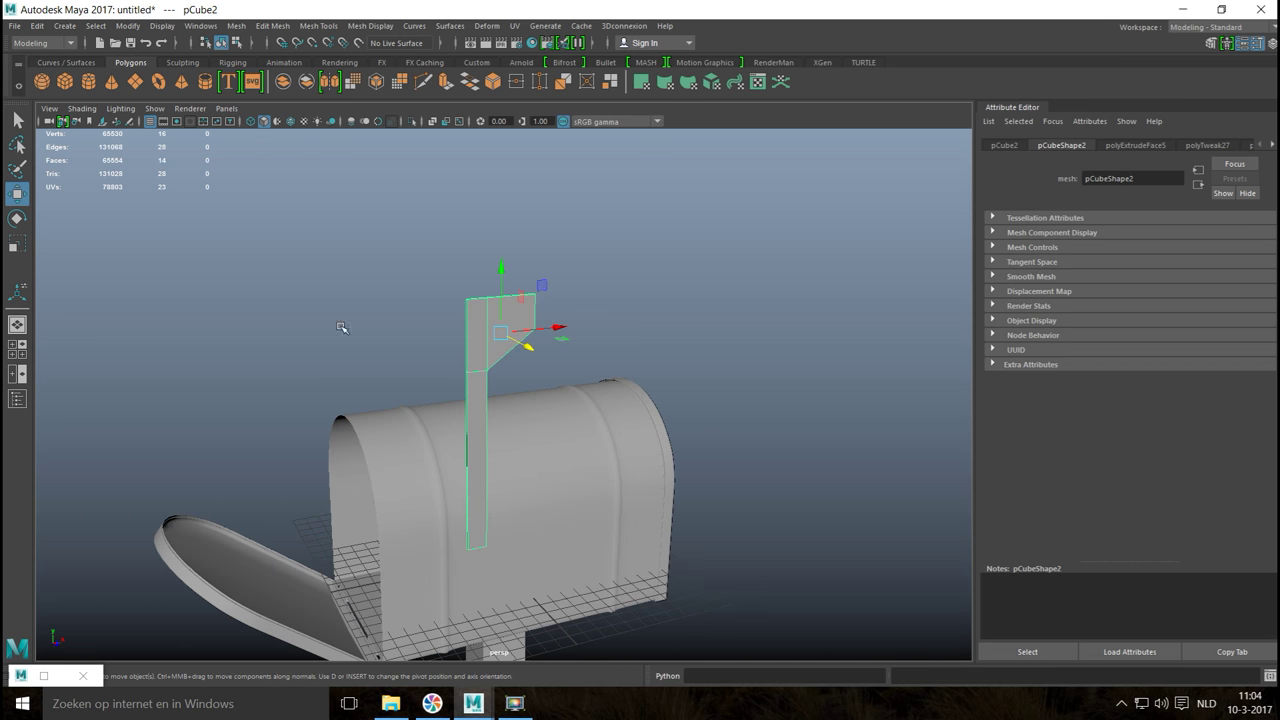
Step: Create a polygon pipe, move it out in front of the mailbox's side and rotate it about X so its hole faces outward
{"action": "left_click", "coordinate": [205, 82]}
{"action": "scroll", "coordinate": [480, 420], "scroll_direction": "down", "scroll_amount": 3}
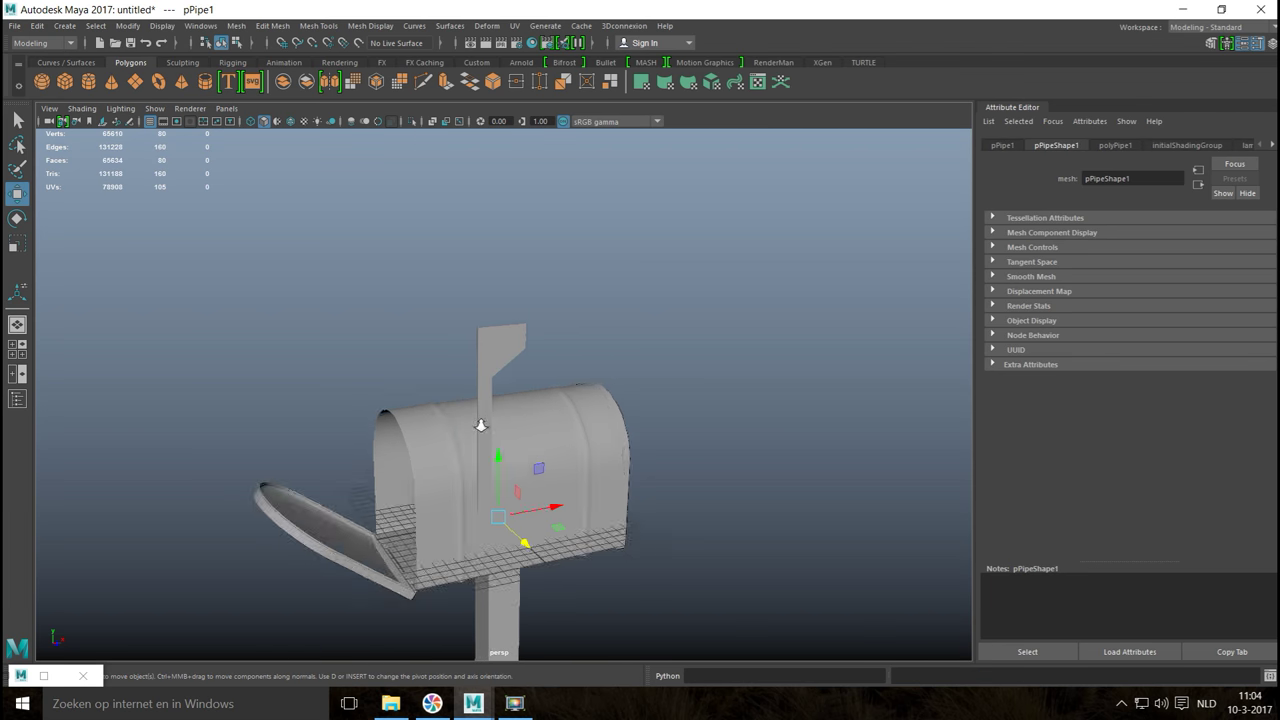
{"action": "left_click_drag", "start_coordinate": [528, 511], "coordinate": [604, 616]}
{"action": "key", "text": "e"}
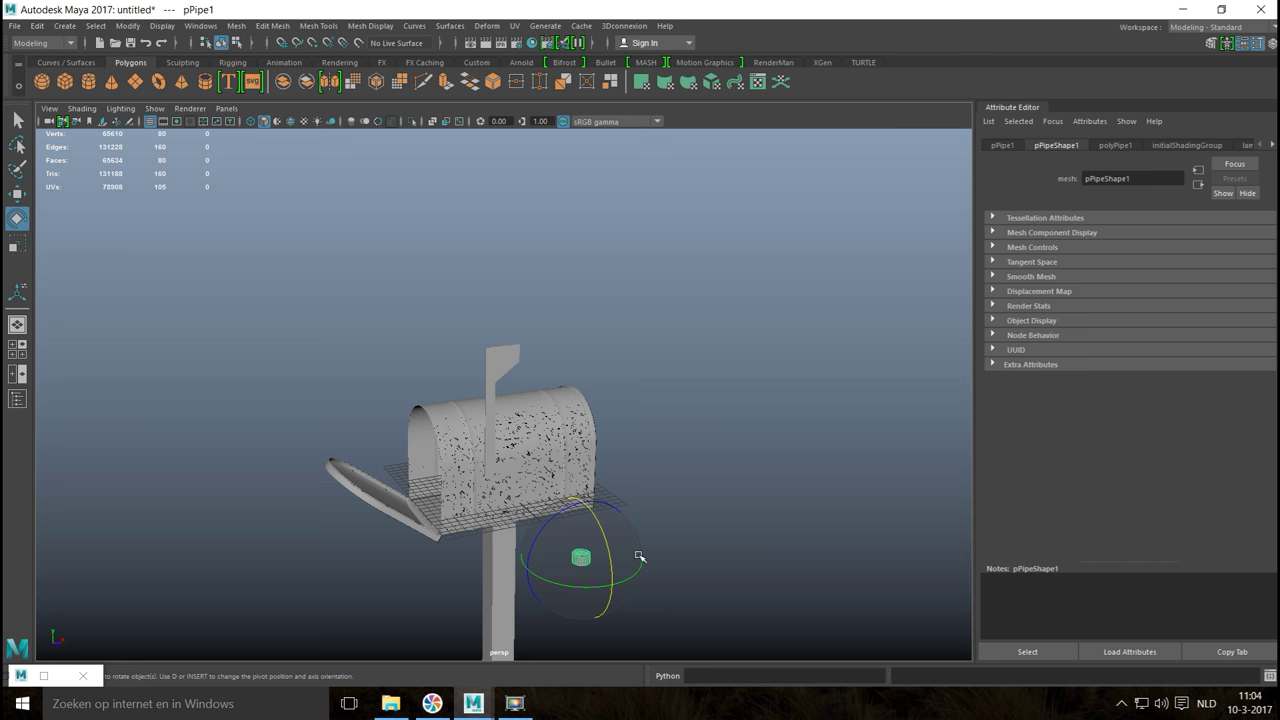
{"action": "left_click_drag", "start_coordinate": [603, 522], "coordinate": [629, 593]}
Step: Scale the pipe down along its own axis to flatten it into a washer
{"action": "key", "text": "f"}
{"action": "key", "text": "r"}
{"action": "left_click_drag", "start_coordinate": [533, 411], "coordinate": [505, 397]}
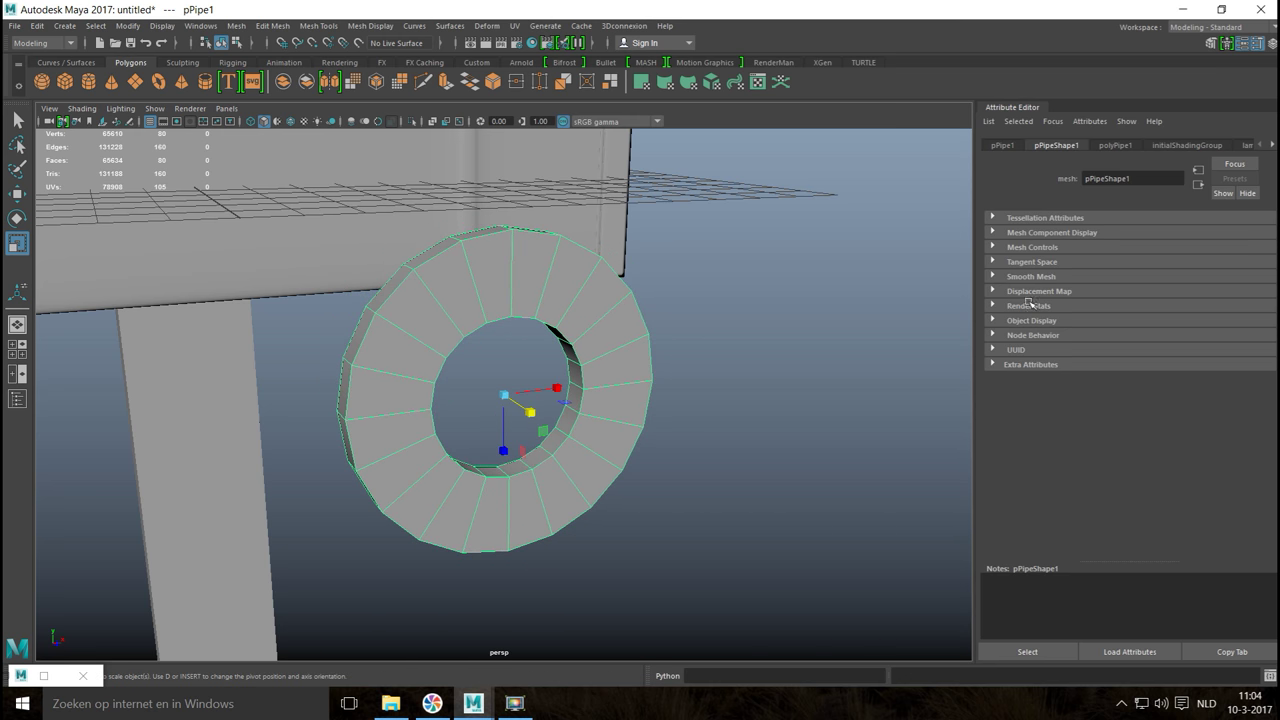
Step: Set the pipe's Subdivisions Axis to 40 and its Thickness to 0.7
{"action": "left_click", "coordinate": [1112, 145]}
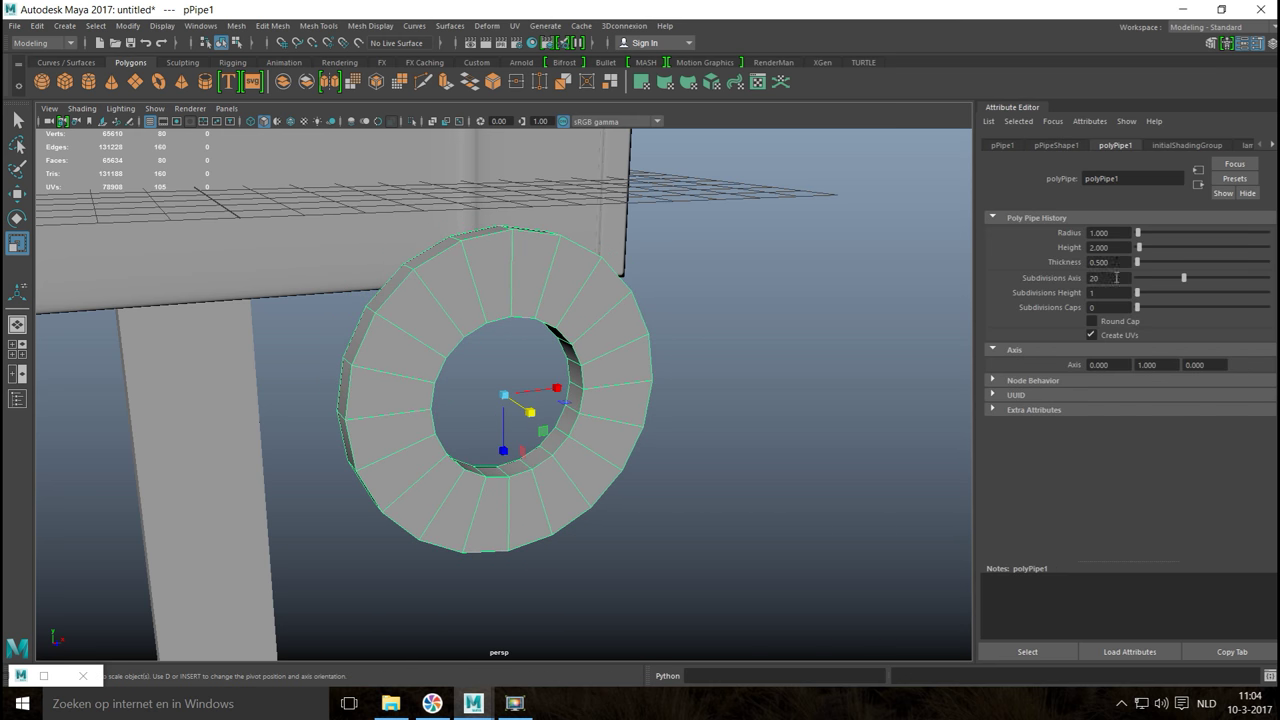
{"action": "type", "text": "40"}
{"action": "key", "text": "Return"}
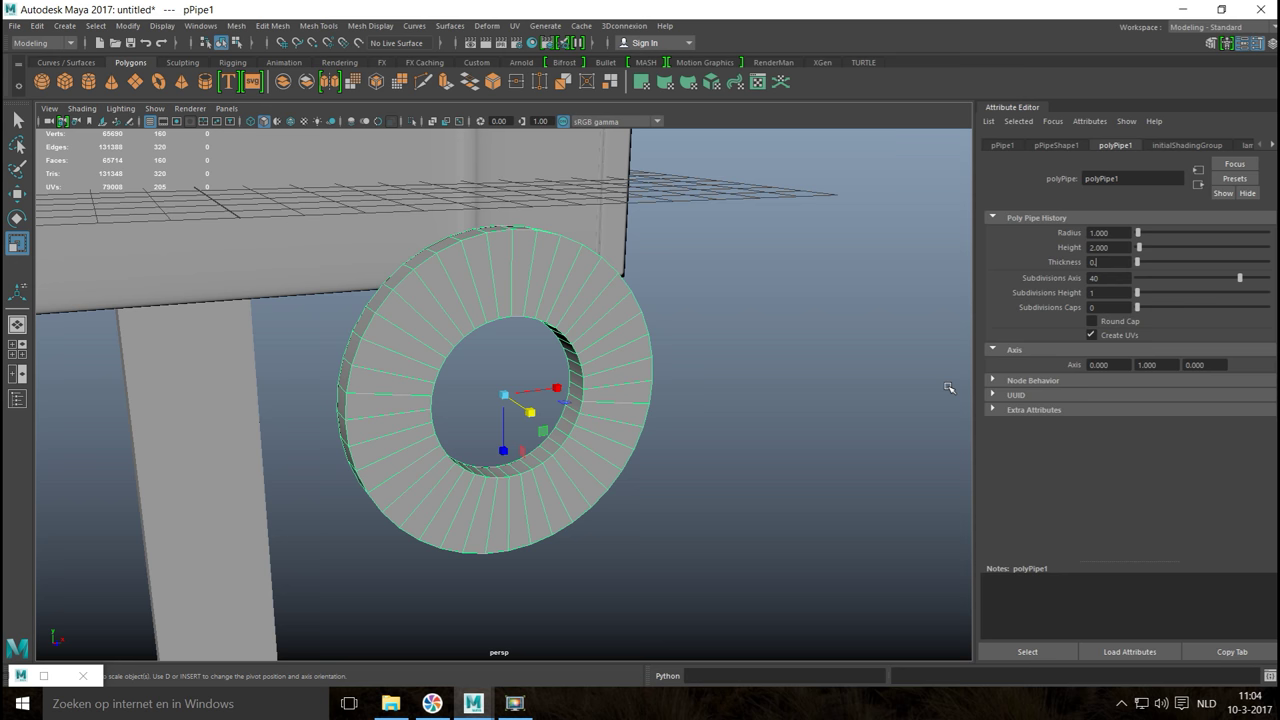
{"action": "key", "text": "Return"}
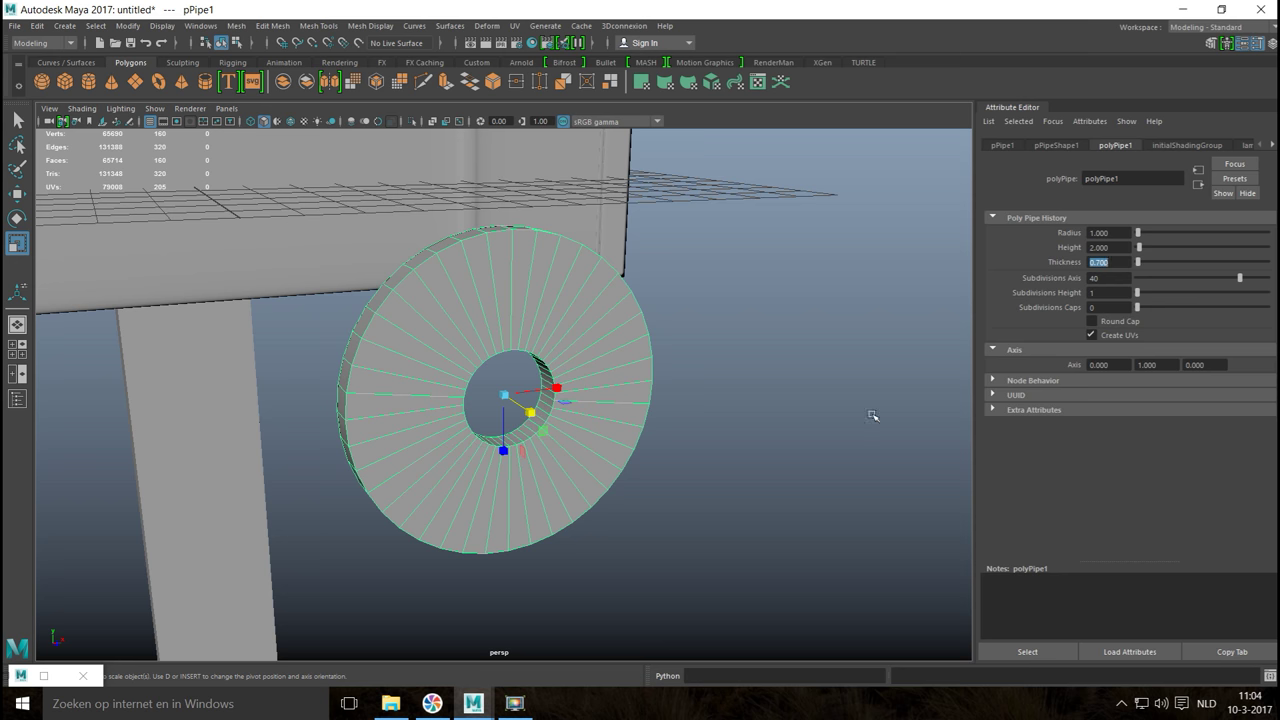
{"action": "left_click", "coordinate": [705, 383]}
{"action": "left_click", "coordinate": [617, 366]}
Step: Move the washer along Z to the mailbox's side wall and along X to the flag's stem
{"action": "scroll", "coordinate": [609, 406], "scroll_direction": "down", "scroll_amount": 6}
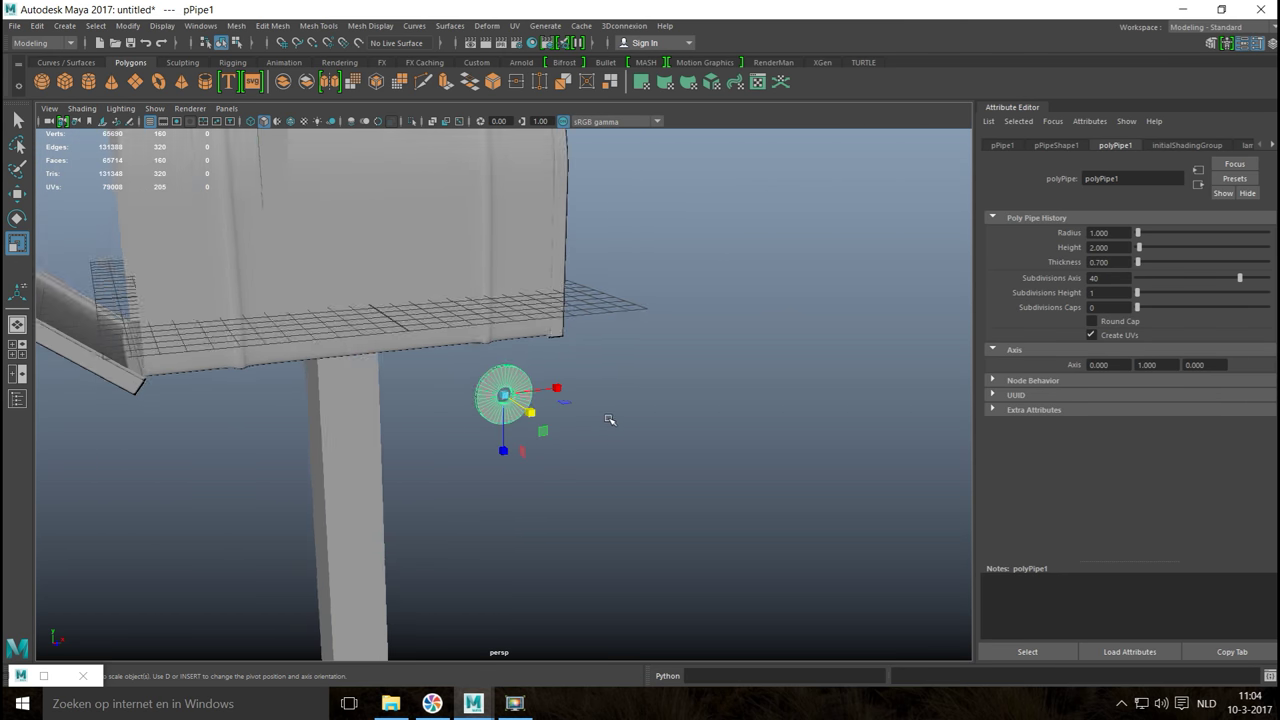
{"action": "scroll", "coordinate": [609, 420], "scroll_direction": "down", "scroll_amount": 4}
{"action": "left_click_drag", "start_coordinate": [597, 503], "coordinate": [609, 561], "text": "alt"}
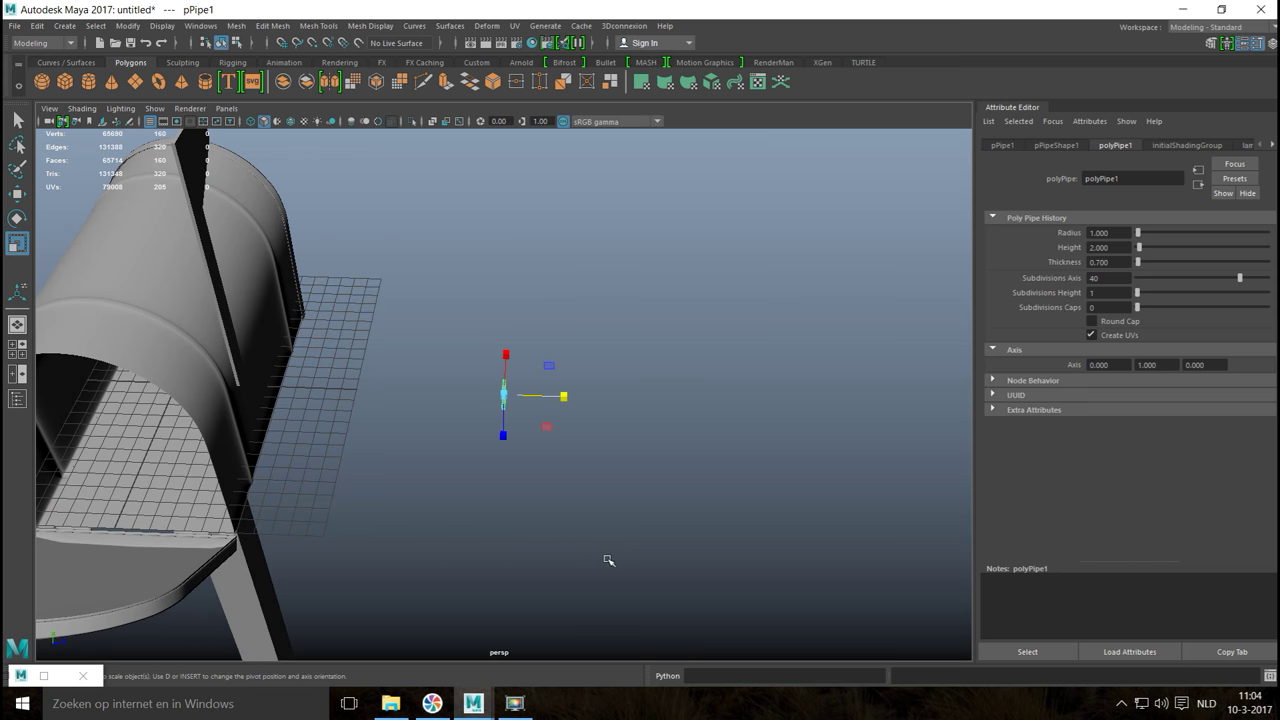
{"action": "key", "text": "w"}
{"action": "left_click_drag", "start_coordinate": [568, 398], "coordinate": [334, 429]}
{"action": "mouse_move", "coordinate": [259, 342]}
{"action": "left_mouse_down"}
{"action": "mouse_move", "coordinate": [248, 296]}
{"action": "mouse_move", "coordinate": [266, 307]}
{"action": "mouse_move", "coordinate": [255, 335]}
{"action": "left_mouse_up"}
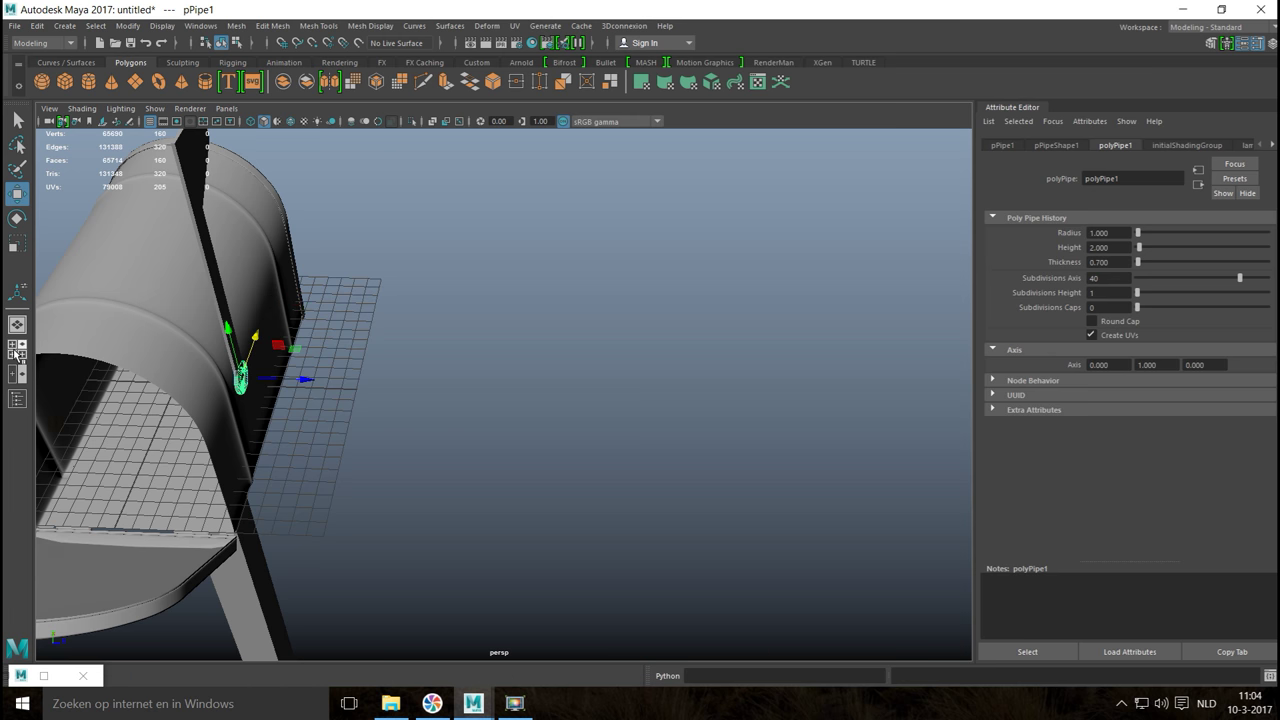
Step: In the front view, shift the washer along X near the lower end of the flag's stem
{"action": "left_click", "coordinate": [16, 349]}
{"action": "scroll", "coordinate": [355, 601], "scroll_direction": "down", "scroll_amount": 3}
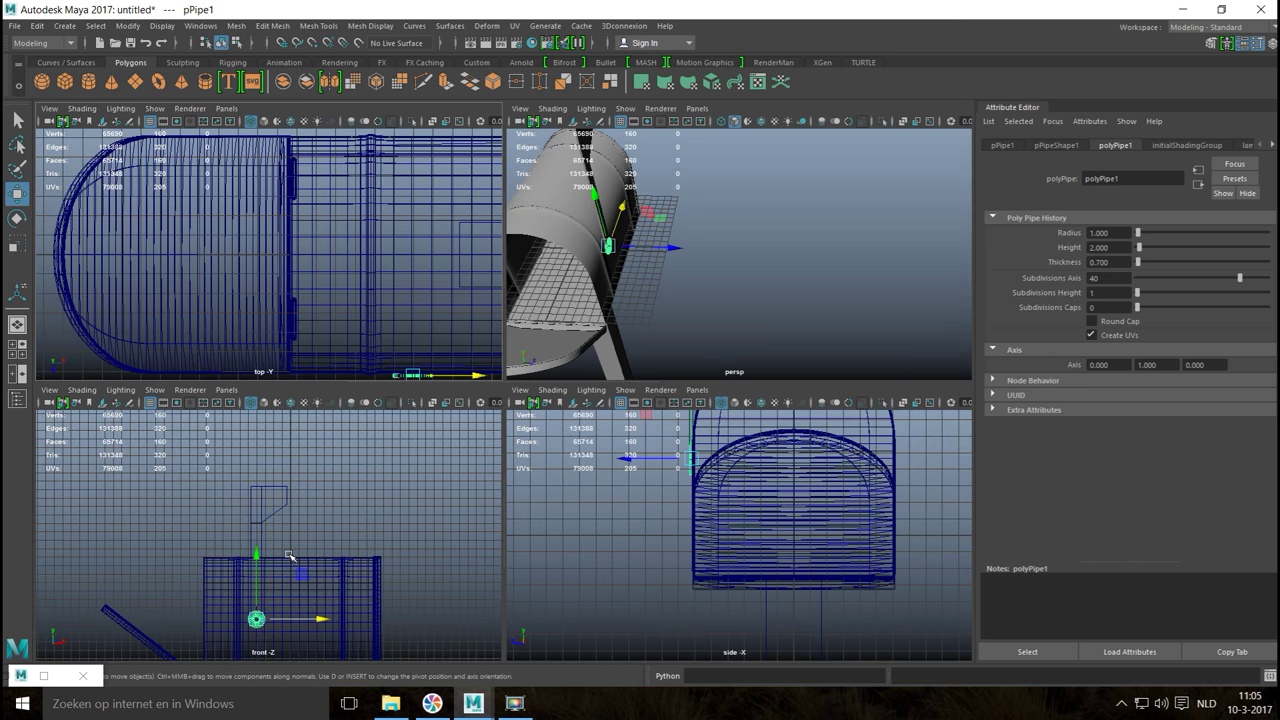
{"action": "key", "text": "space"}
{"action": "key", "text": "f"}
{"action": "scroll", "coordinate": [457, 514], "scroll_direction": "down", "scroll_amount": 3}
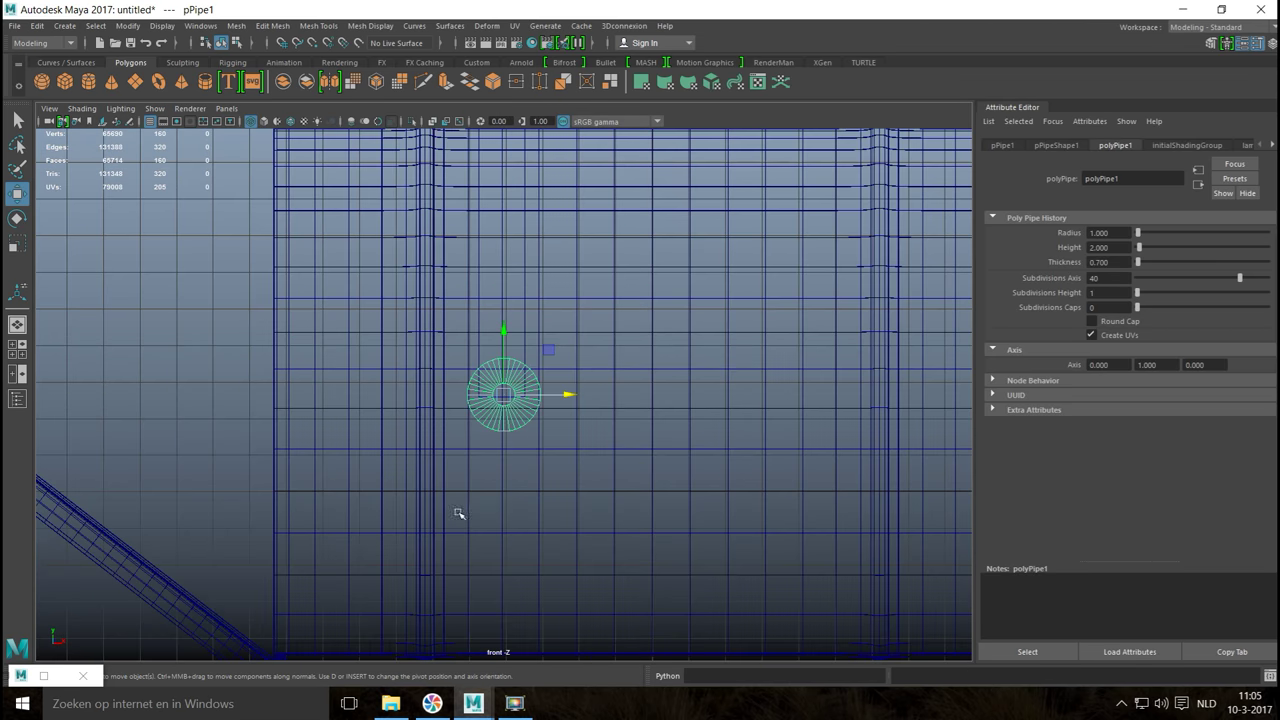
{"action": "scroll", "coordinate": [502, 531], "scroll_direction": "down", "scroll_amount": 2}
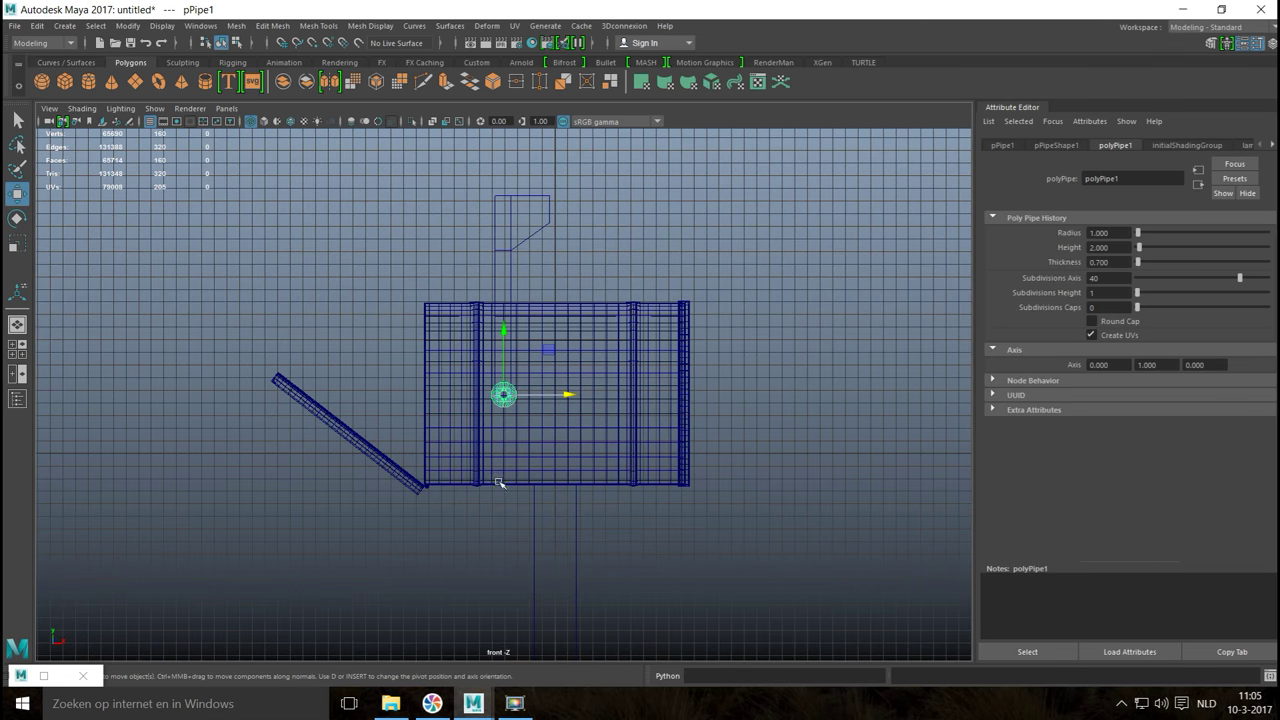
{"action": "scroll", "coordinate": [500, 483], "scroll_direction": "up", "scroll_amount": 10}
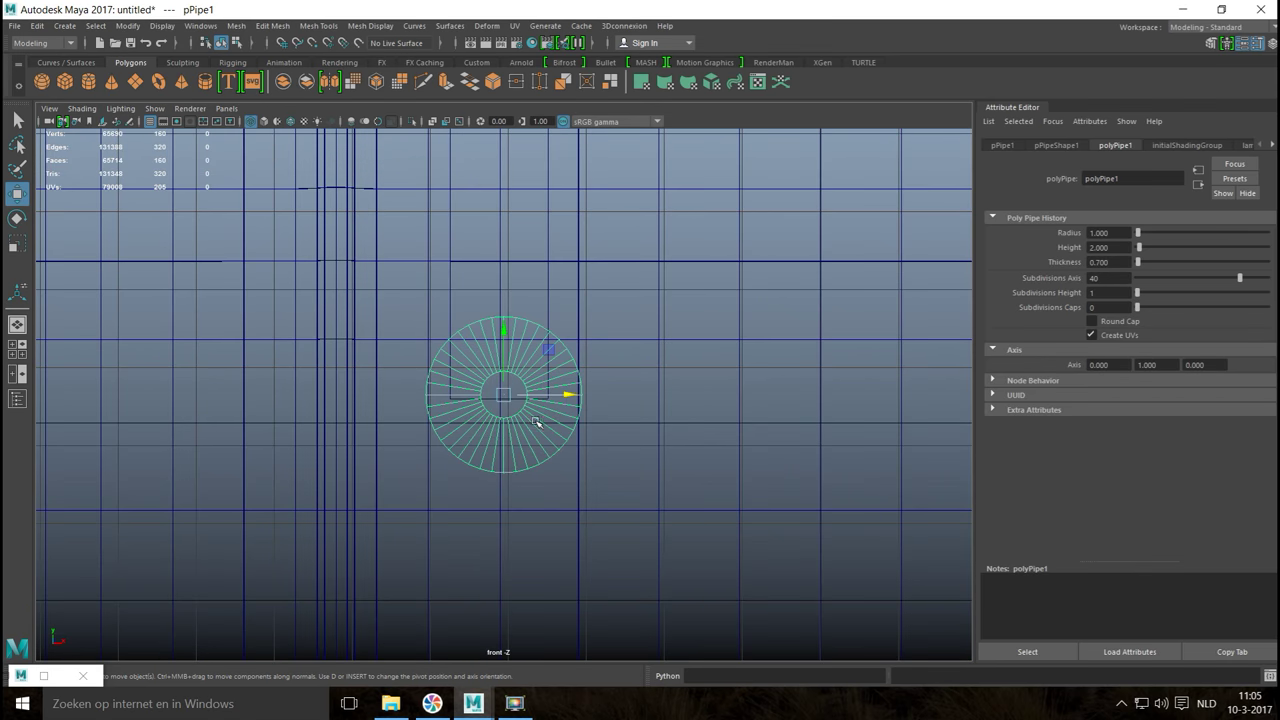
{"action": "left_click_drag", "start_coordinate": [567, 394], "coordinate": [535, 420]}
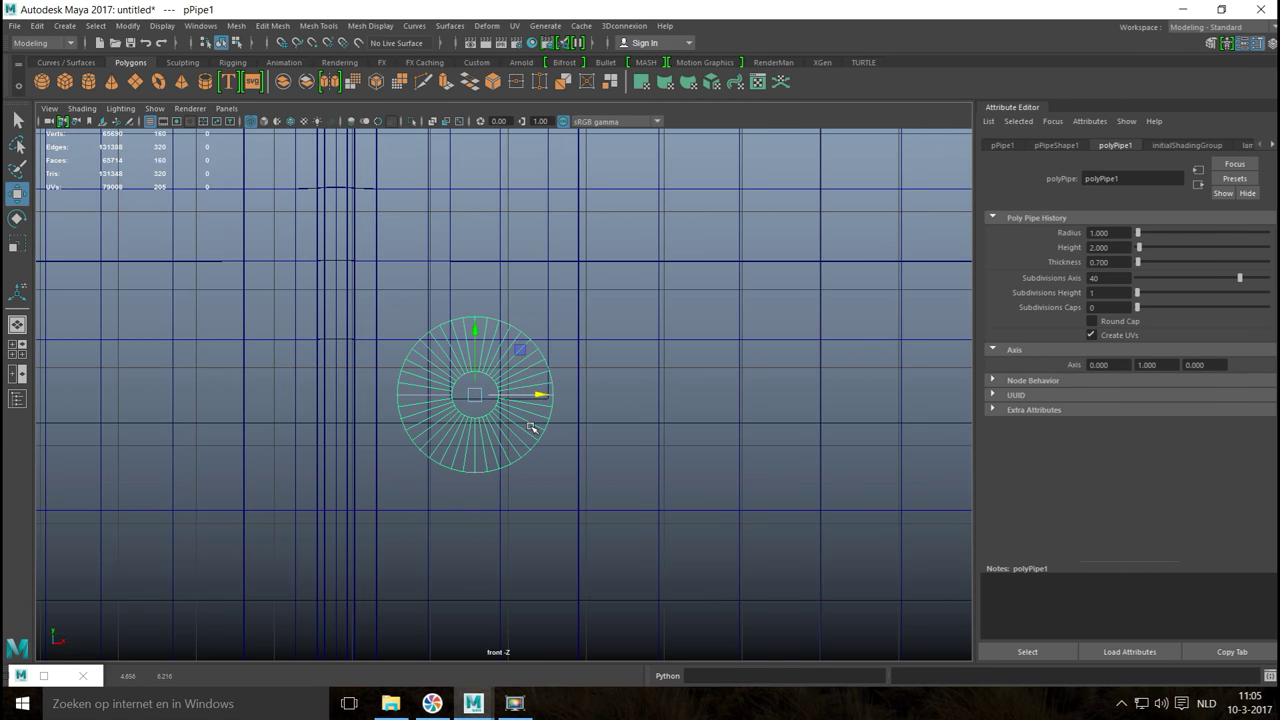
Step: Show the front view shaded with X-ray, then centre the washer over the lower end of the stem along X and Y
{"action": "key", "text": "5"}
{"action": "left_click", "coordinate": [432, 121]}
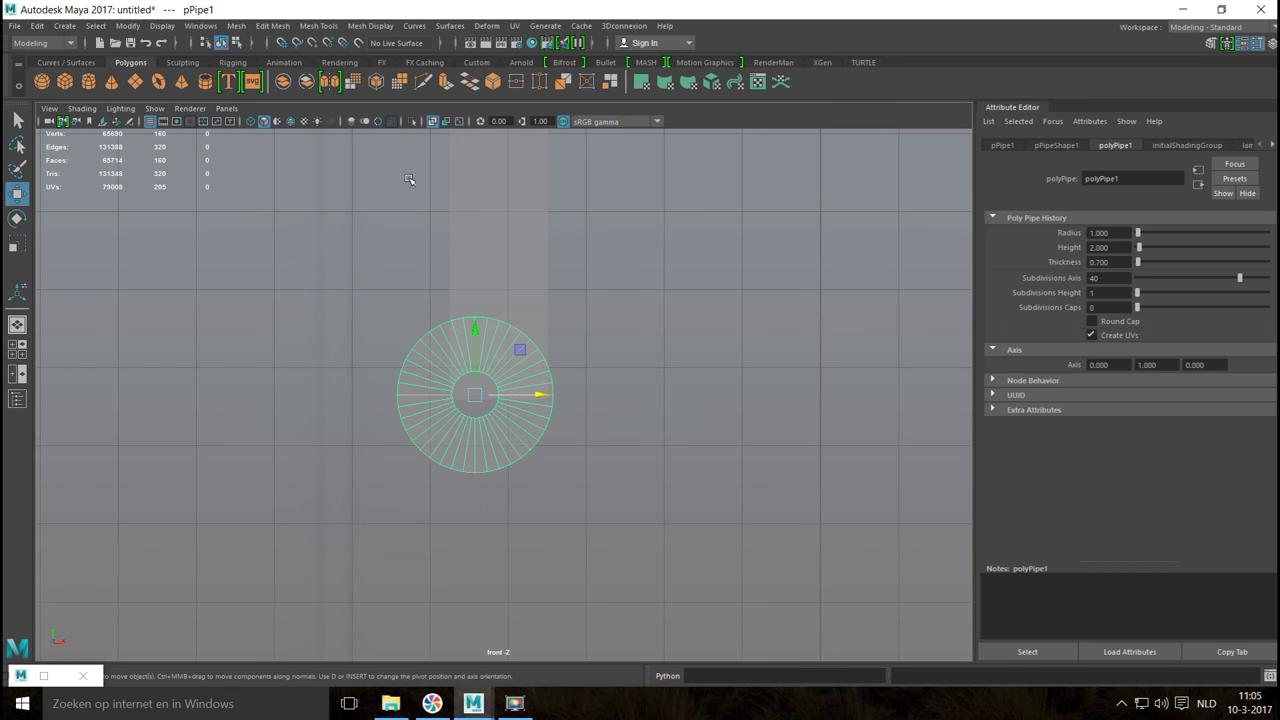
{"action": "left_click_drag", "start_coordinate": [540, 394], "coordinate": [567, 394]}
{"action": "left_click_drag", "start_coordinate": [508, 325], "coordinate": [508, 228]}
{"action": "left_click_drag", "start_coordinate": [563, 297], "coordinate": [563, 309]}
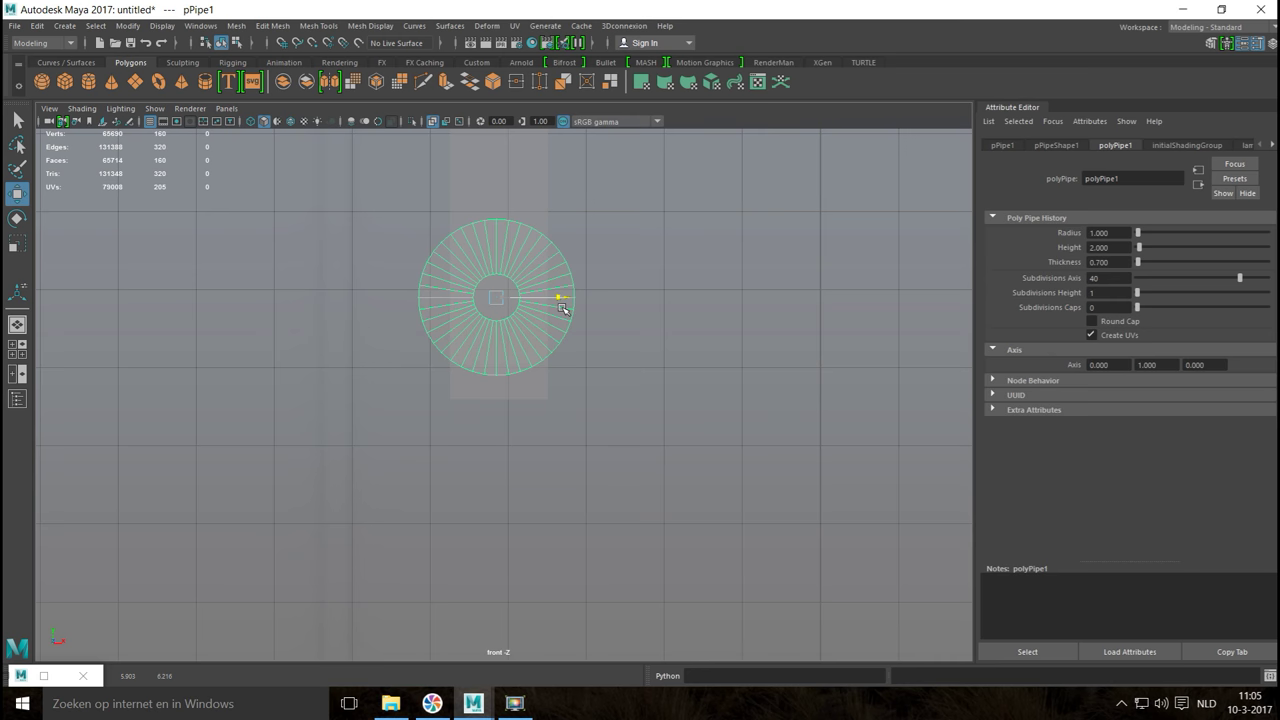
Step: In the perspective view, scale the washer thinner along its axis and set it against the flag's stem
{"action": "left_click", "coordinate": [17, 350]}
{"action": "key", "text": "space"}
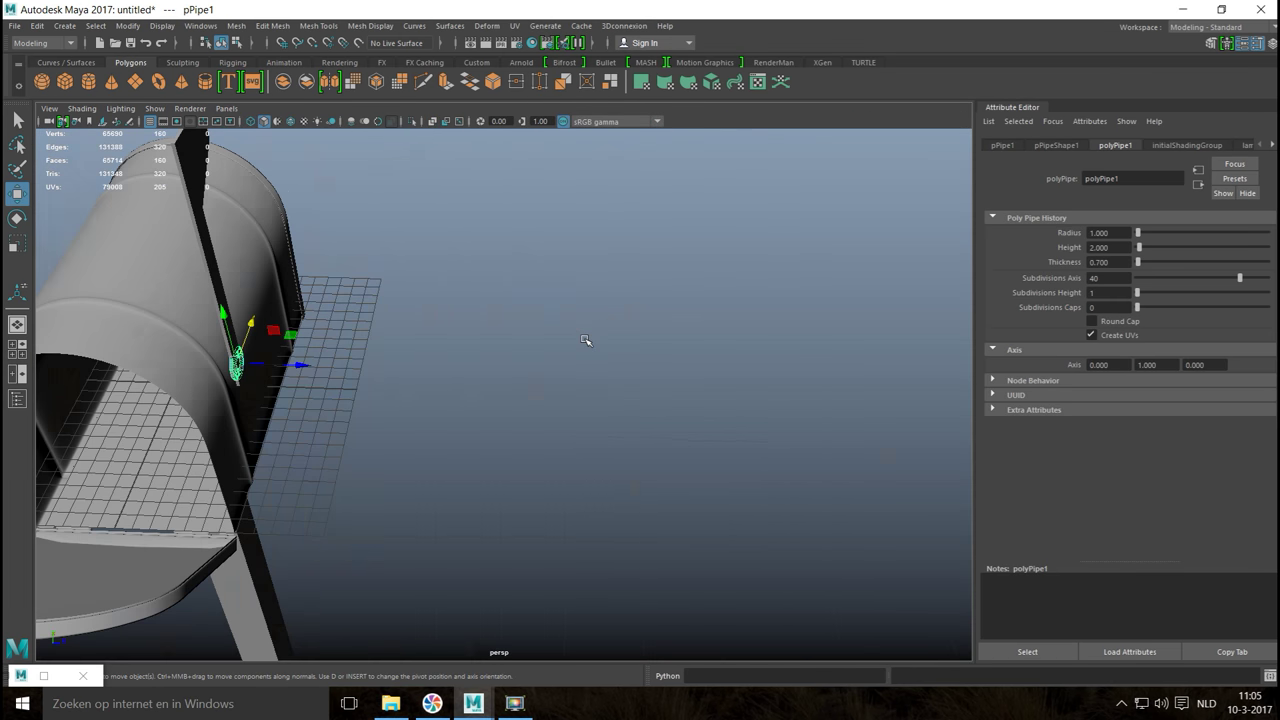
{"action": "key", "text": "f"}
{"action": "left_click_drag", "start_coordinate": [626, 460], "coordinate": [604, 483], "text": "alt"}
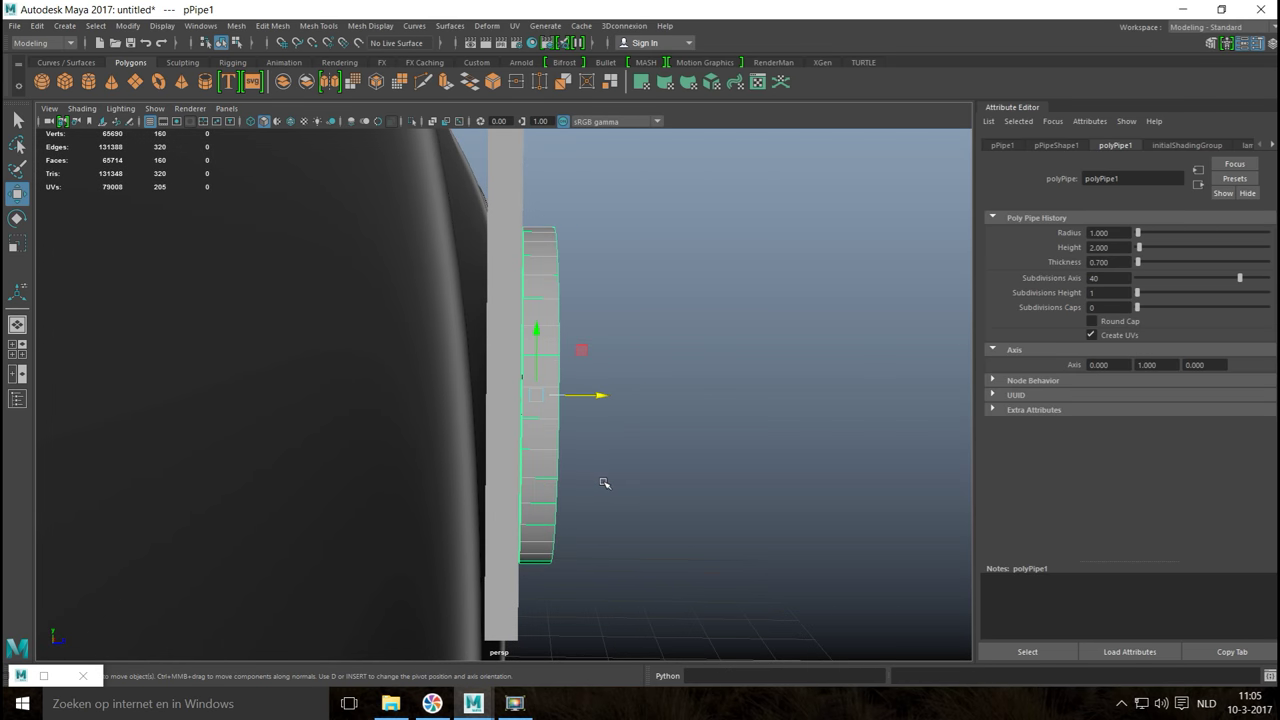
{"action": "key", "text": "r"}
{"action": "left_click_drag", "start_coordinate": [595, 398], "coordinate": [606, 543]}
{"action": "key", "text": "w"}
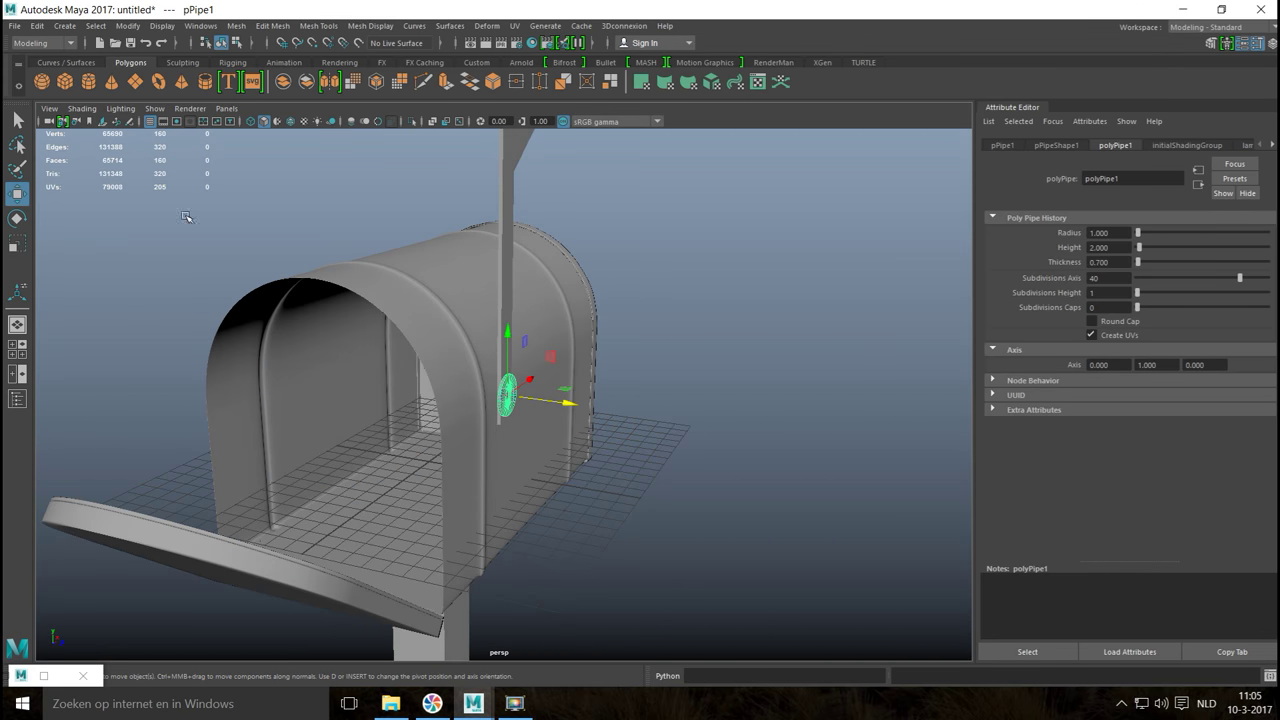
Step: Create a polygon sphere and move it along Z and Y to sit outside the mailbox at the washer's height
{"action": "left_click", "coordinate": [42, 82]}
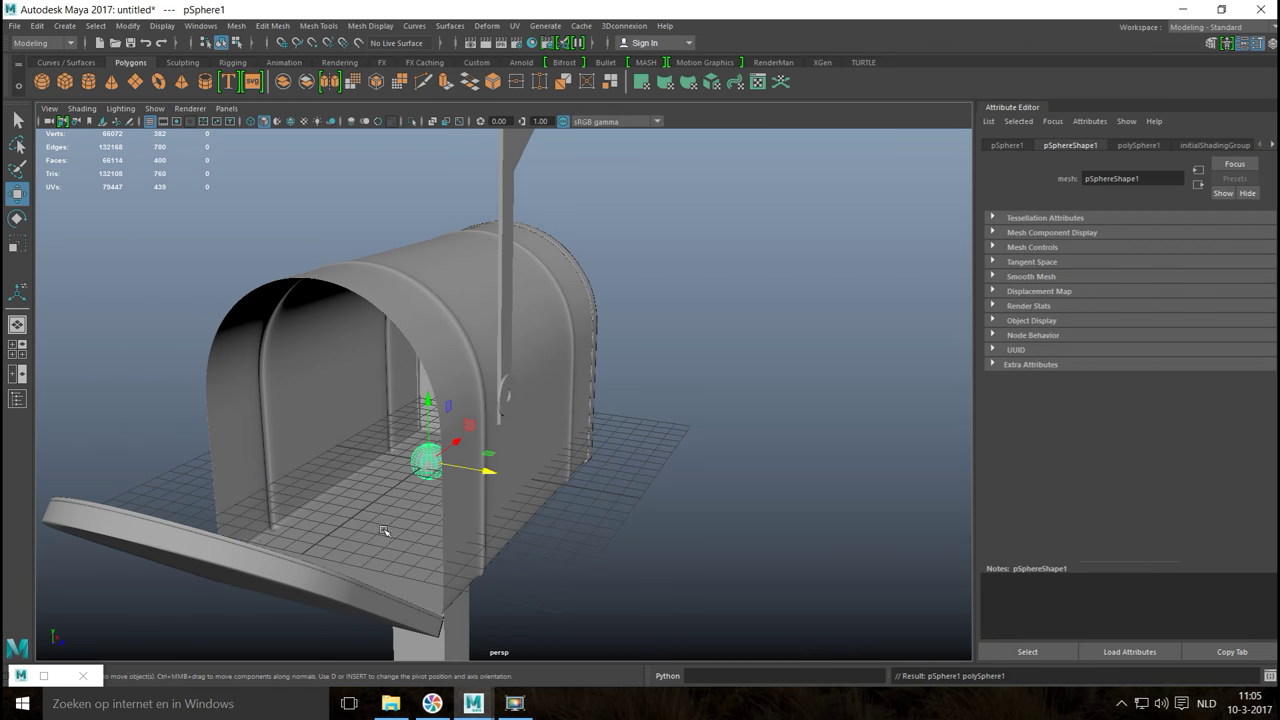
{"action": "left_click_drag", "start_coordinate": [497, 476], "coordinate": [612, 495]}
{"action": "left_click", "coordinate": [556, 397]}
{"action": "left_click_drag", "start_coordinate": [556, 397], "coordinate": [556, 331]}
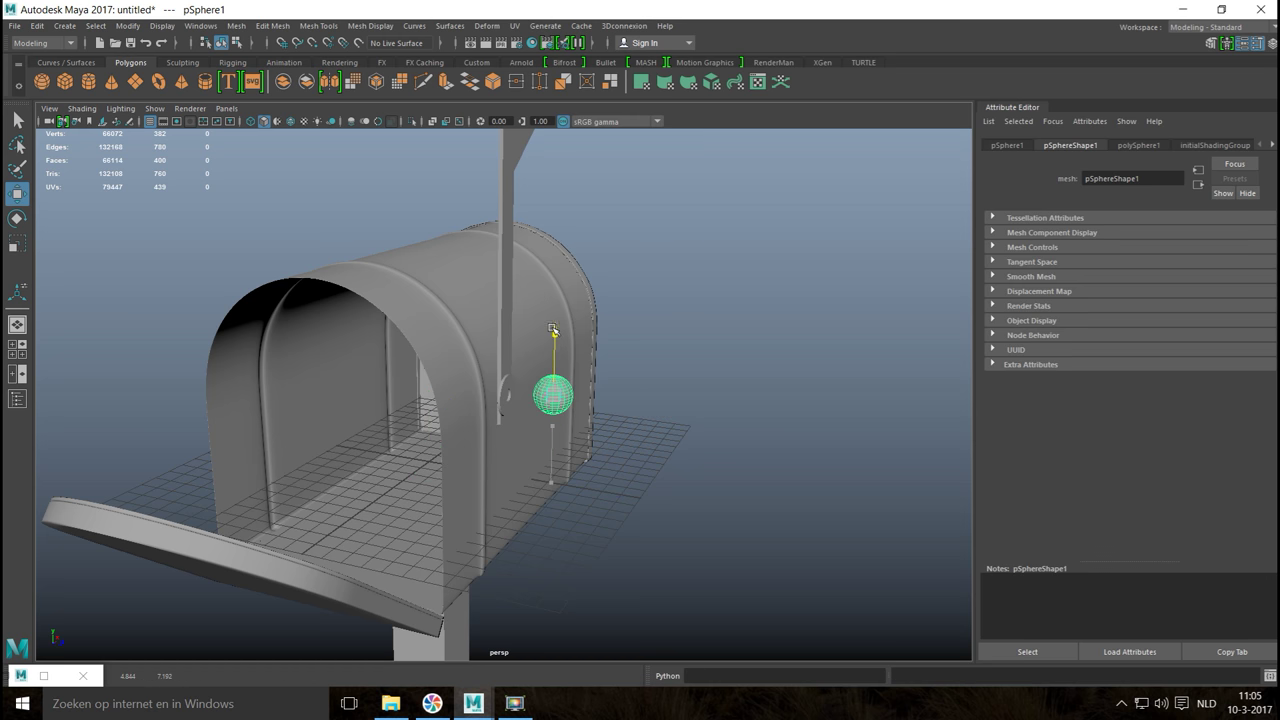
Step: Rotate the sphere about X so its poles point along Z, and frame it in the top view
{"action": "key", "text": "e"}
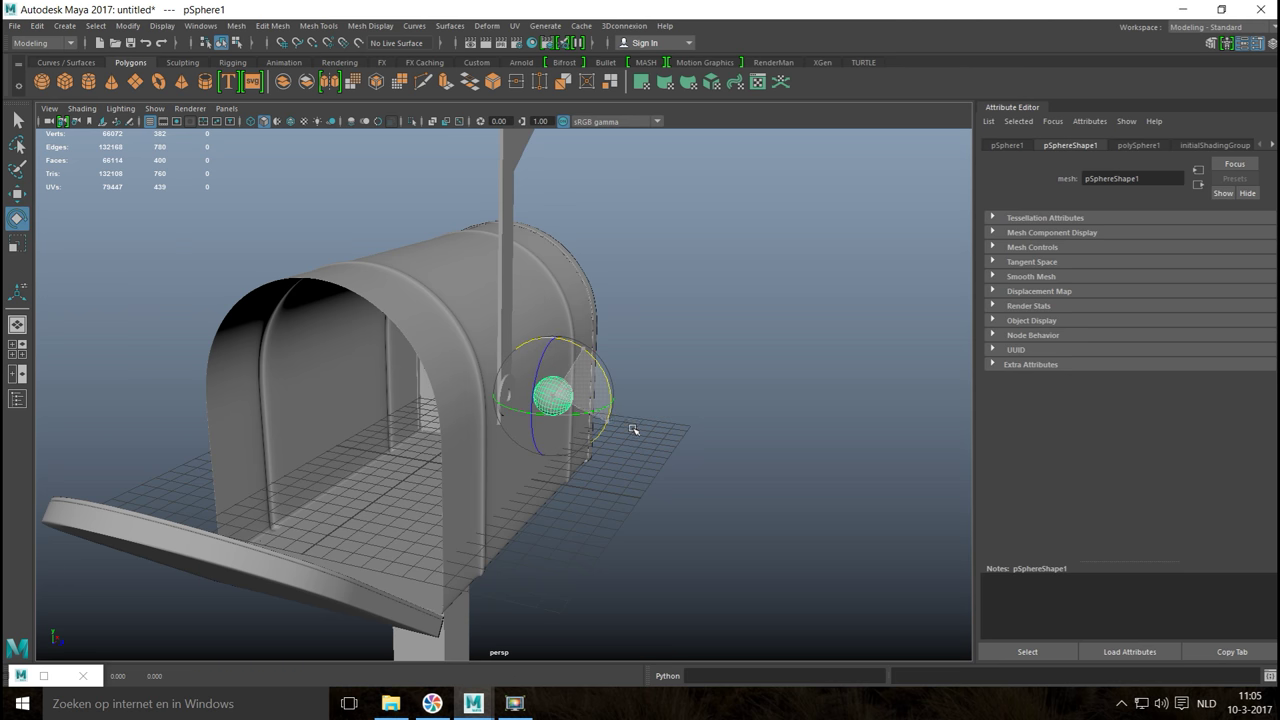
{"action": "left_click", "coordinate": [17, 348]}
{"action": "key", "text": "space"}
{"action": "key", "text": "f"}
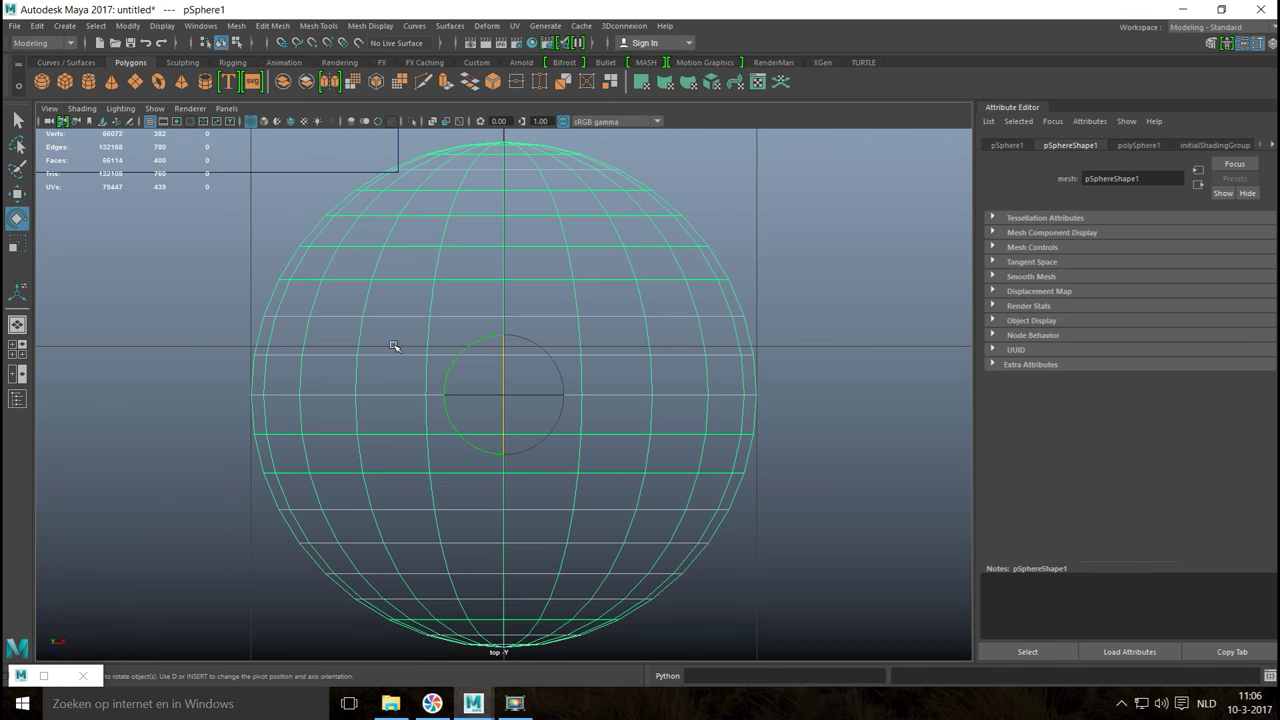
Step: Delete the faces of the sphere's half nearest the mailbox and return the remaining hemisphere to object mode
{"action": "scroll", "coordinate": [408, 335], "scroll_direction": "down", "scroll_amount": 5}
{"action": "right_click", "coordinate": [462, 388]}
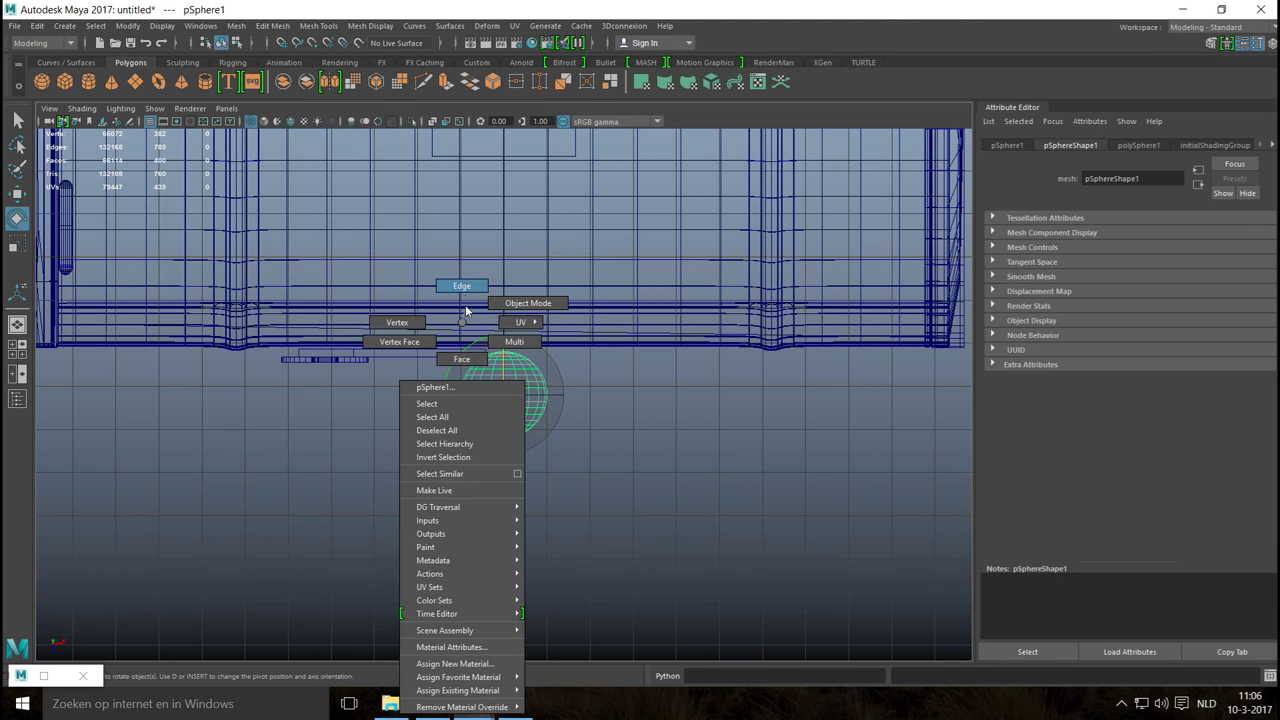
{"action": "left_click", "coordinate": [462, 359]}
{"action": "scroll", "coordinate": [481, 355], "scroll_direction": "up", "scroll_amount": 2}
{"action": "left_click_drag", "start_coordinate": [391, 309], "coordinate": [640, 402]}
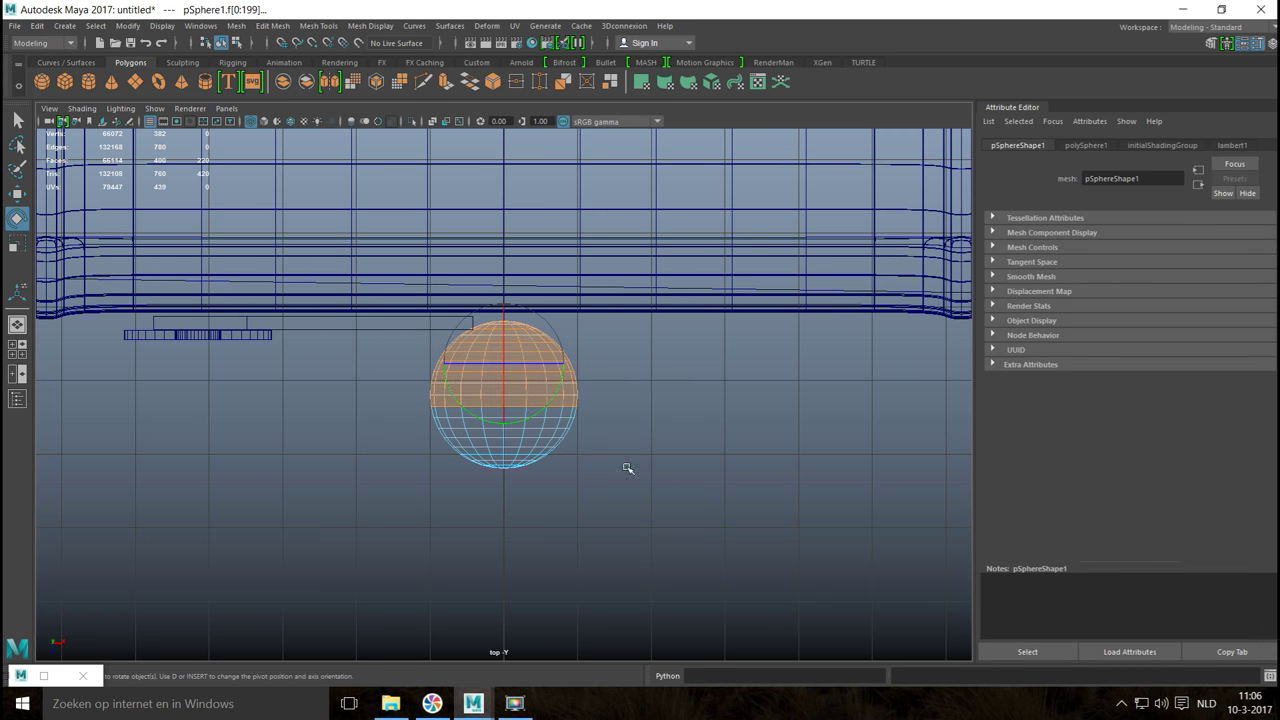
{"action": "key", "text": "Delete"}
{"action": "right_click_drag", "start_coordinate": [531, 323], "coordinate": [620, 328]}
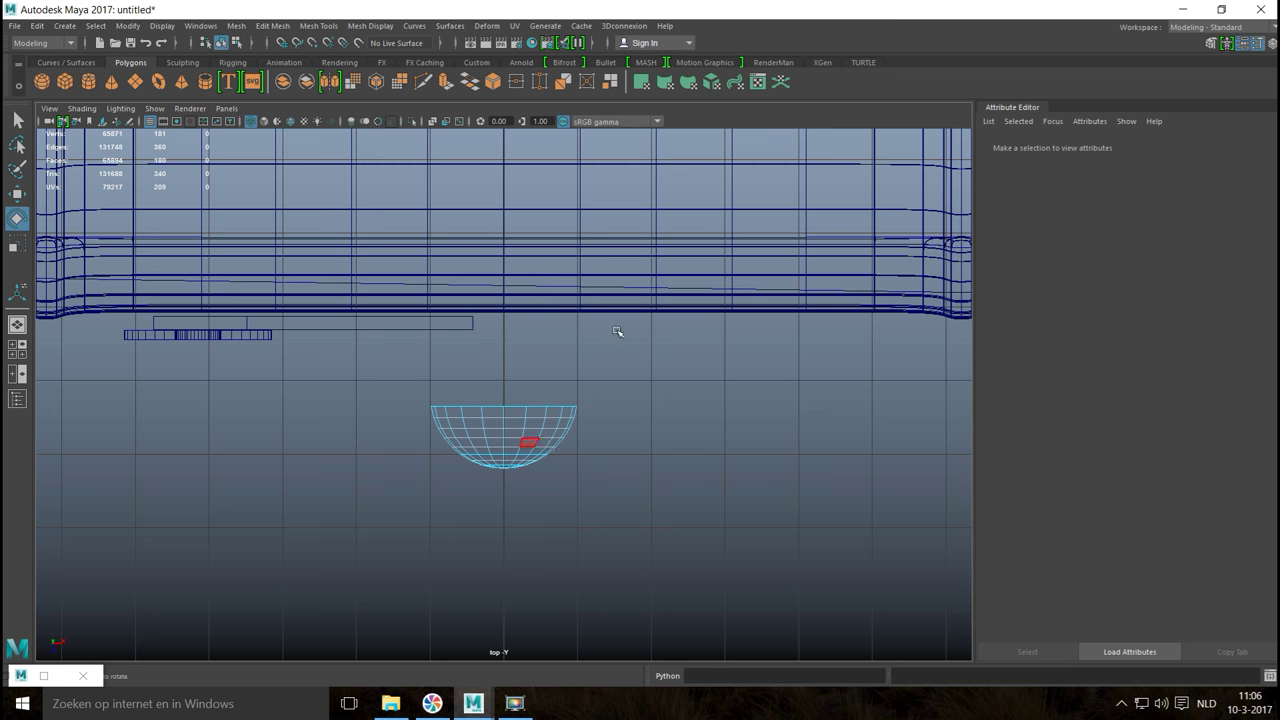
{"action": "left_click", "coordinate": [545, 443]}
{"action": "right_click_drag", "start_coordinate": [530, 323], "coordinate": [503, 471]}
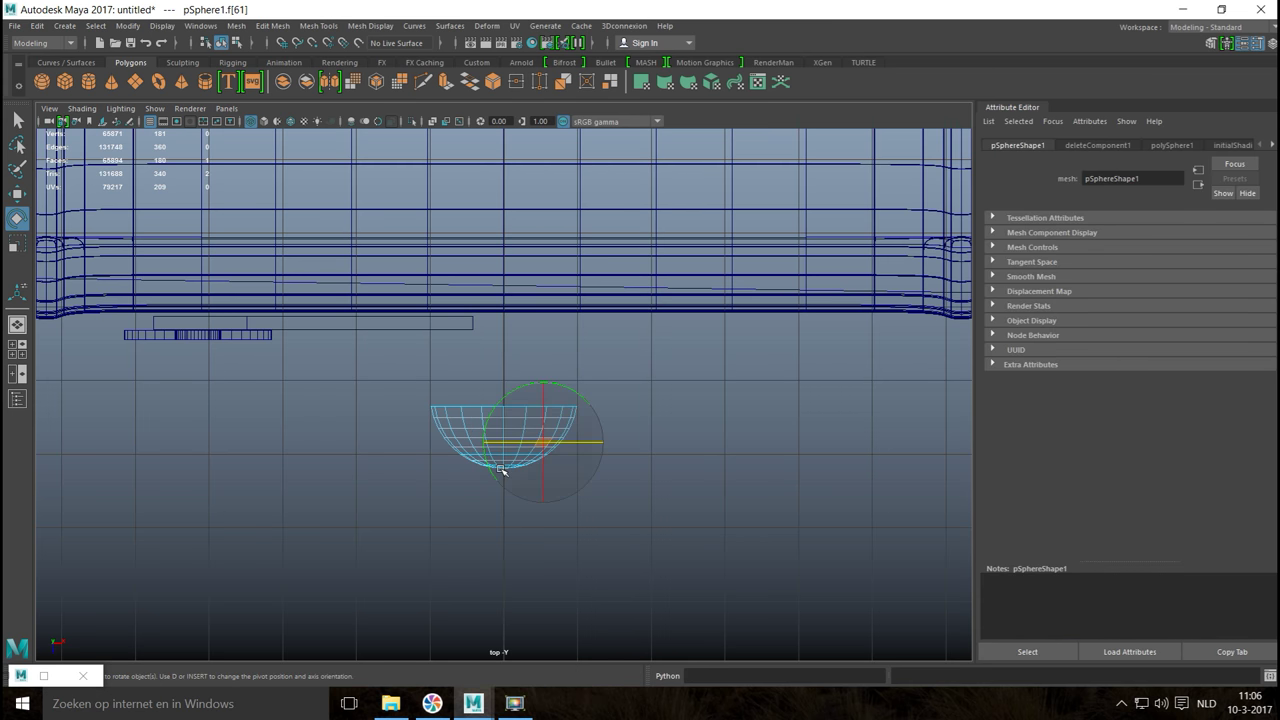
{"action": "double_click", "coordinate": [431, 420]}
{"action": "right_click_drag", "start_coordinate": [520, 320], "coordinate": [585, 307]}
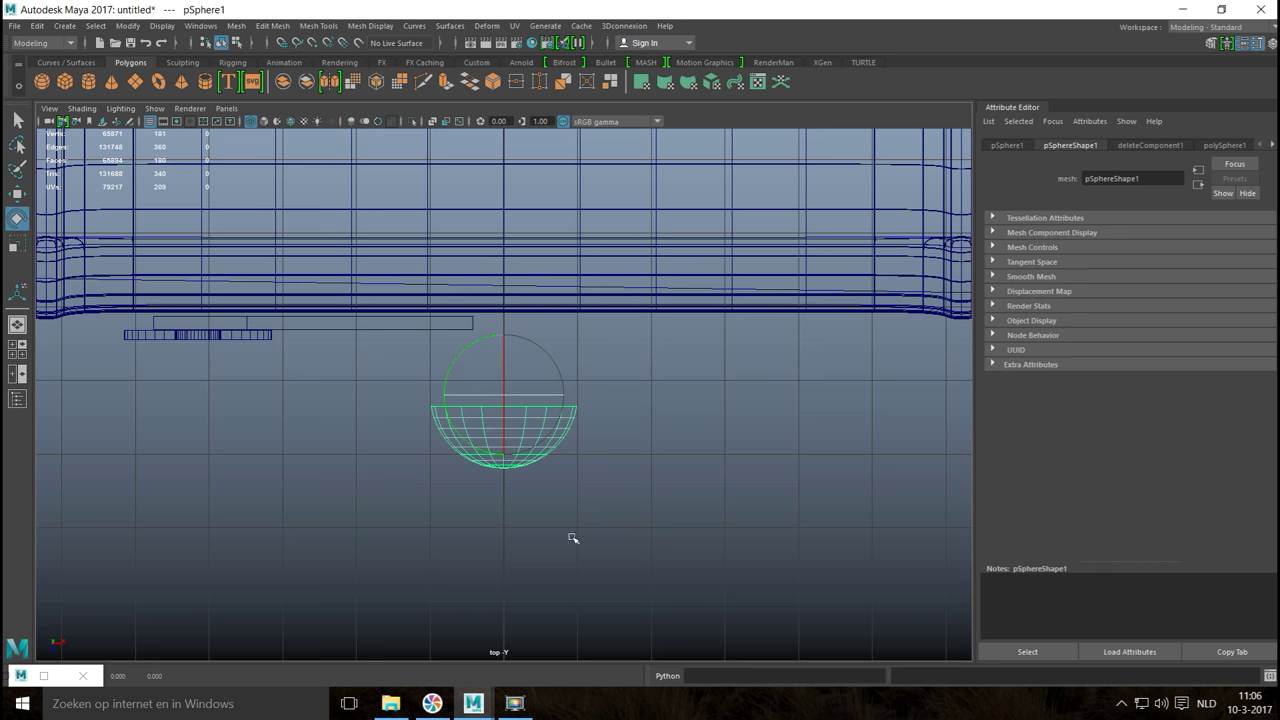
Step: Move the hemisphere along X and Z so it sits just outside the washer
{"action": "key", "text": "w"}
{"action": "left_click_drag", "start_coordinate": [566, 394], "coordinate": [262, 426]}
{"action": "left_click_drag", "start_coordinate": [211, 462], "coordinate": [202, 428]}
Step: Scale the hemisphere down uniformly and align it along X with the centre of the washer's hole
{"action": "key", "text": "f"}
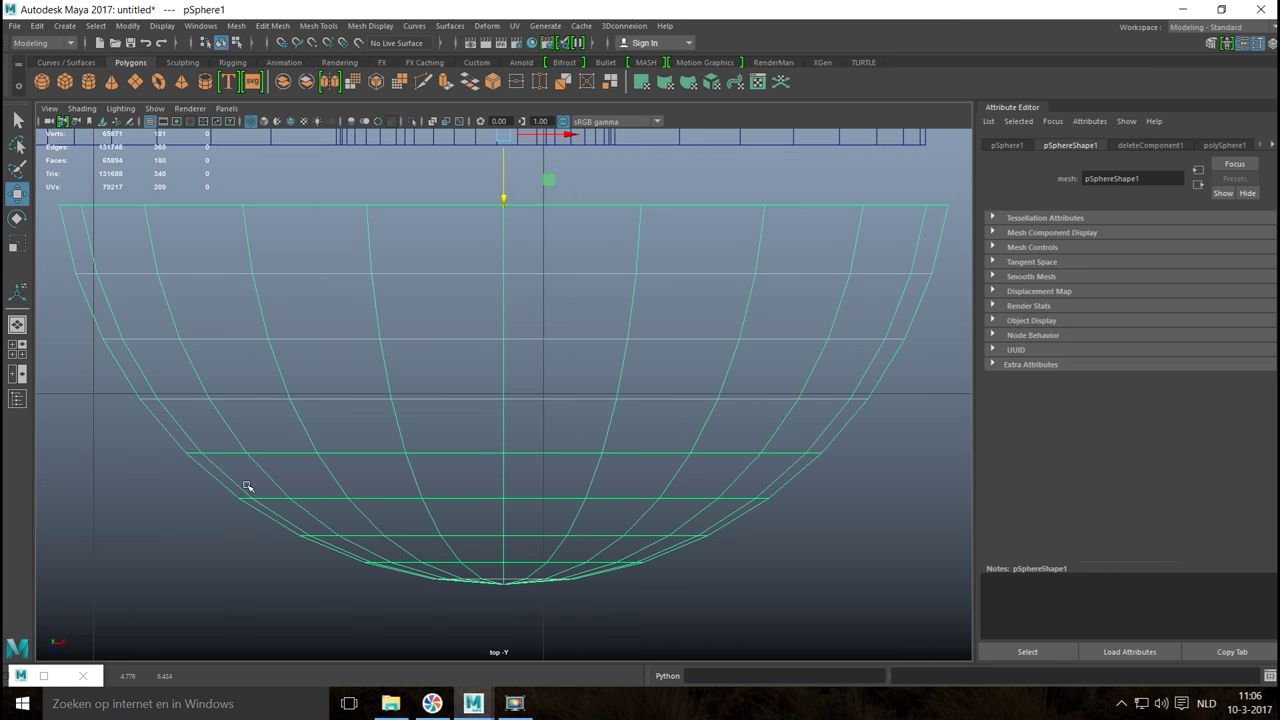
{"action": "key", "text": "r"}
{"action": "scroll", "coordinate": [472, 305], "scroll_direction": "down", "scroll_amount": 10}
{"action": "left_click_drag", "start_coordinate": [512, 383], "coordinate": [465, 385]}
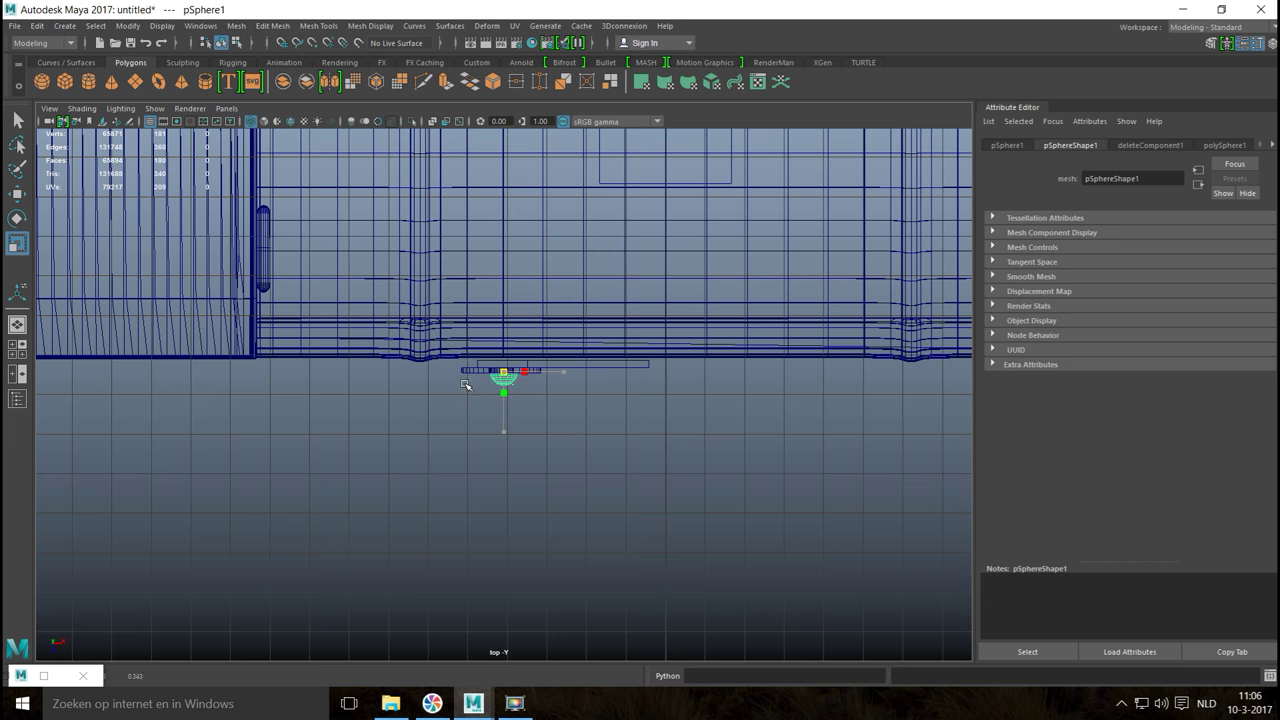
{"action": "key", "text": "f"}
{"action": "scroll", "coordinate": [504, 443], "scroll_direction": "down", "scroll_amount": 5}
{"action": "scroll", "coordinate": [503, 450], "scroll_direction": "up", "scroll_amount": 3}
{"action": "key", "text": "w"}
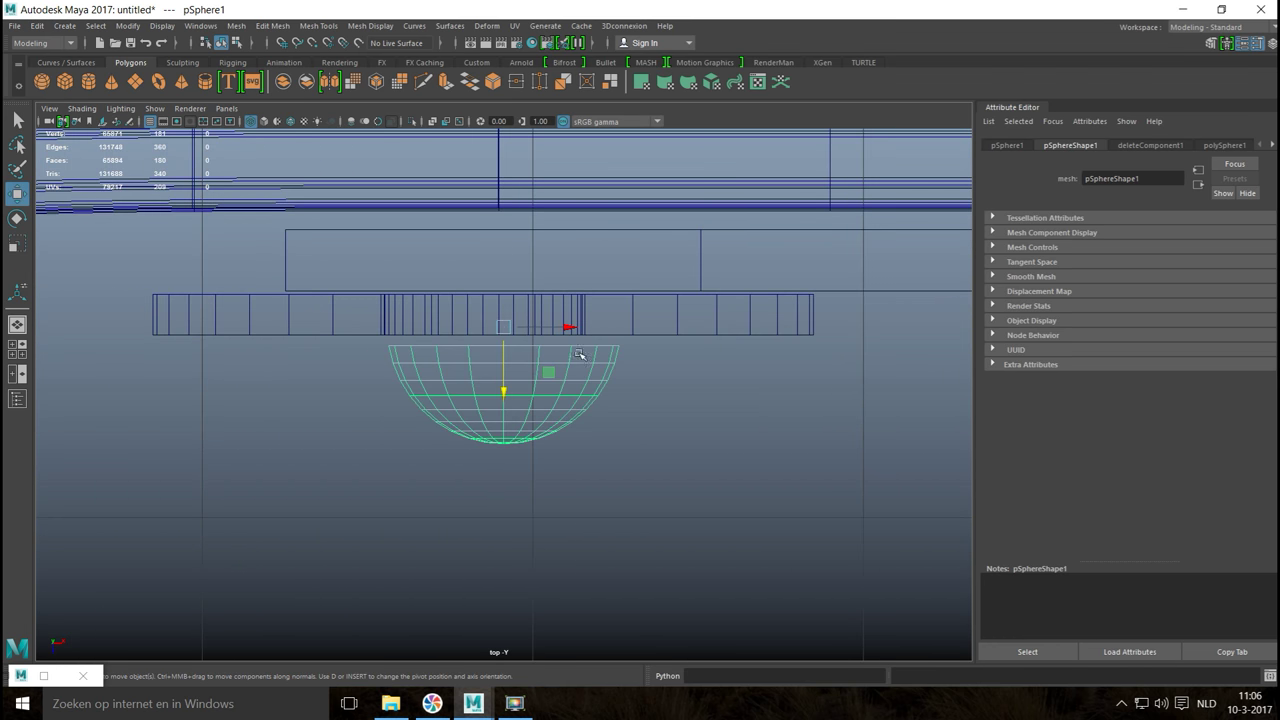
{"action": "left_click_drag", "start_coordinate": [569, 326], "coordinate": [543, 329]}
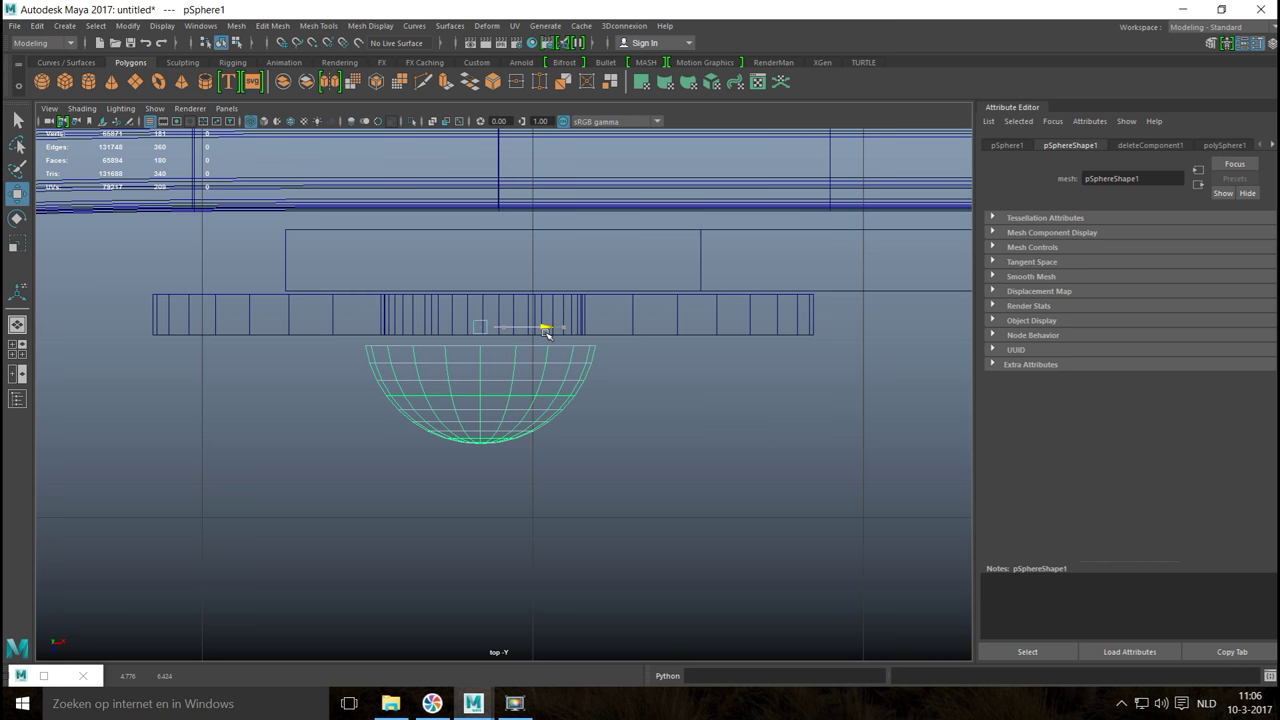
Step: Scale the hemisphere to nearly the width of the washer's hole and sink its open edge into the washer along Z
{"action": "key", "text": "r"}
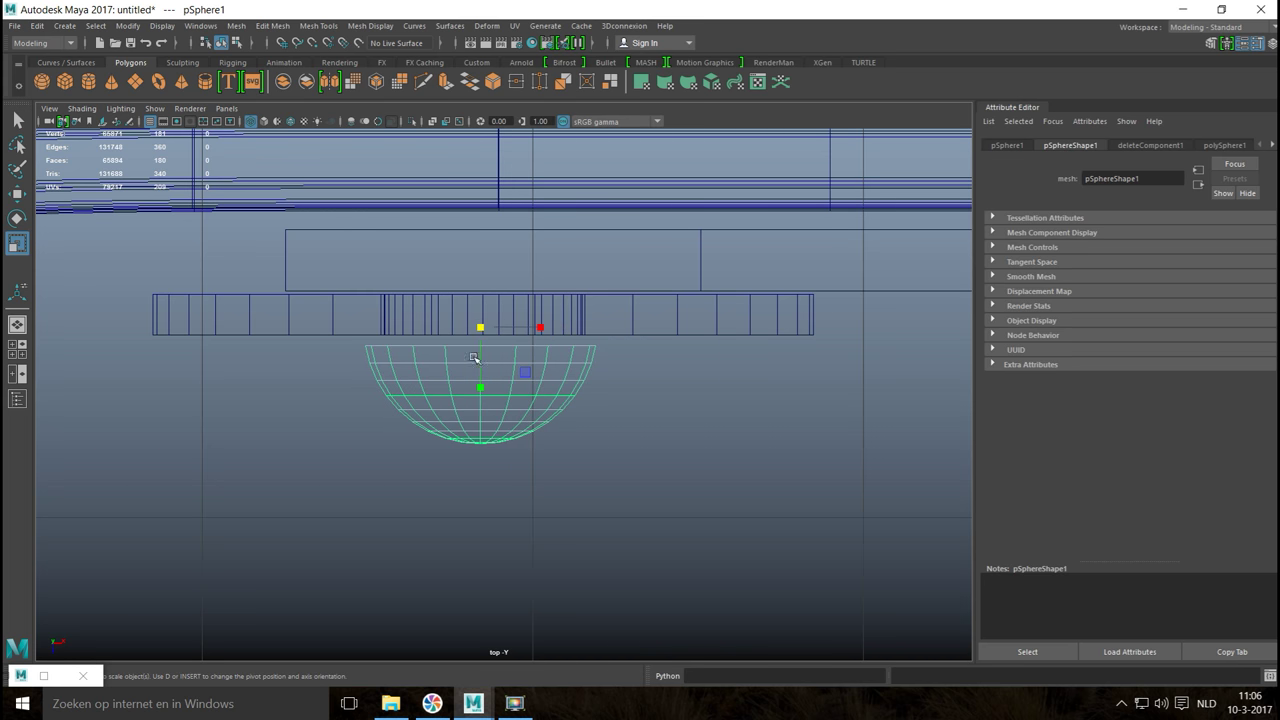
{"action": "left_click_drag", "start_coordinate": [482, 328], "coordinate": [442, 347]}
{"action": "key", "text": "w"}
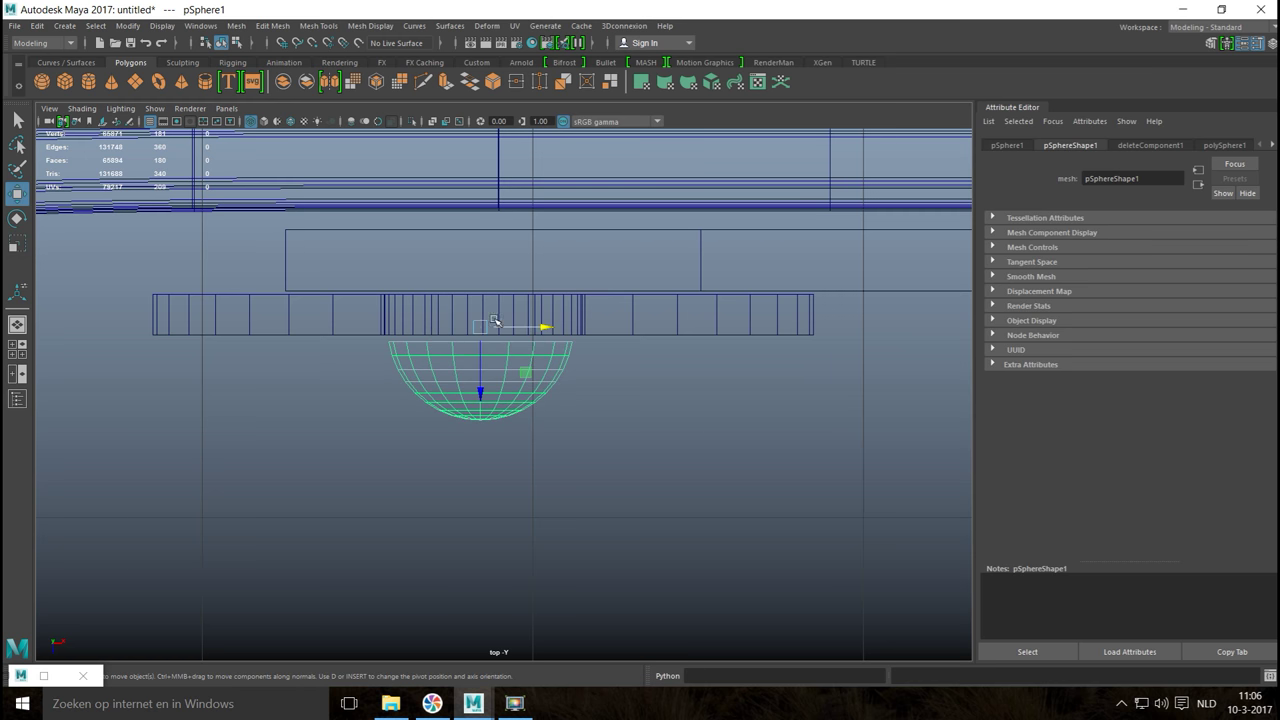
{"action": "middle_click_drag", "start_coordinate": [482, 389], "coordinate": [476, 367]}
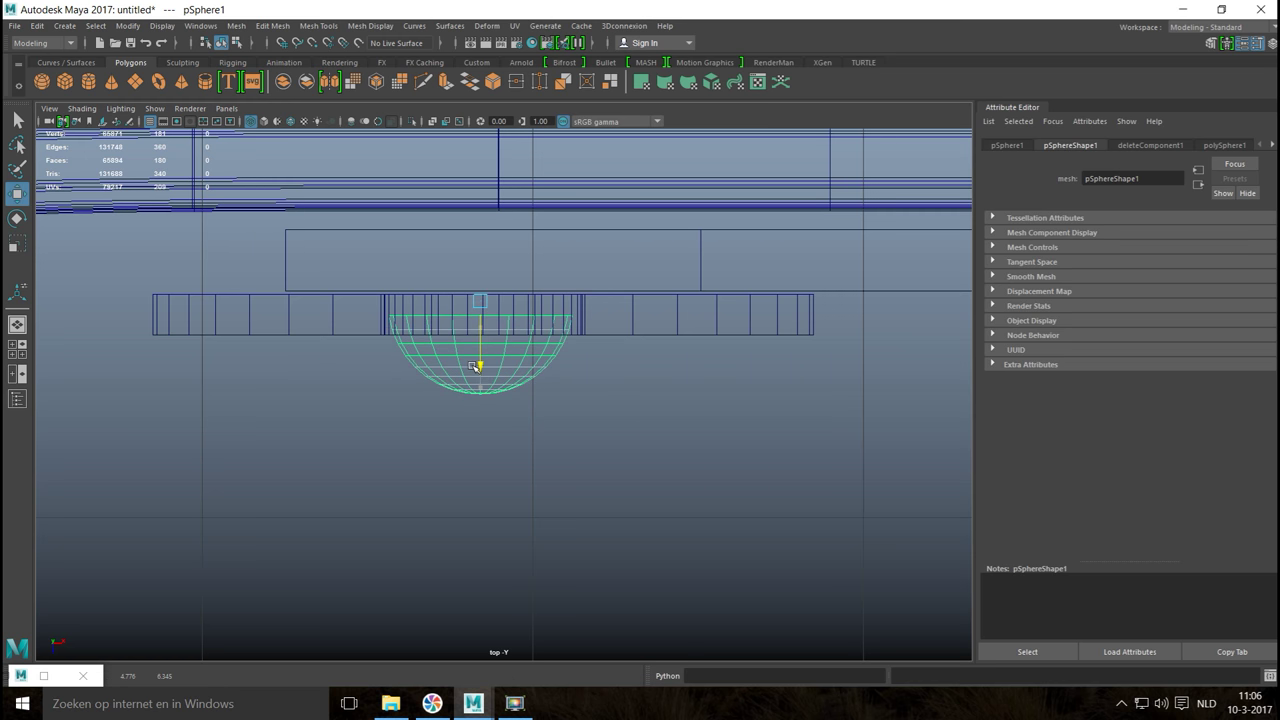
{"action": "key", "text": "r"}
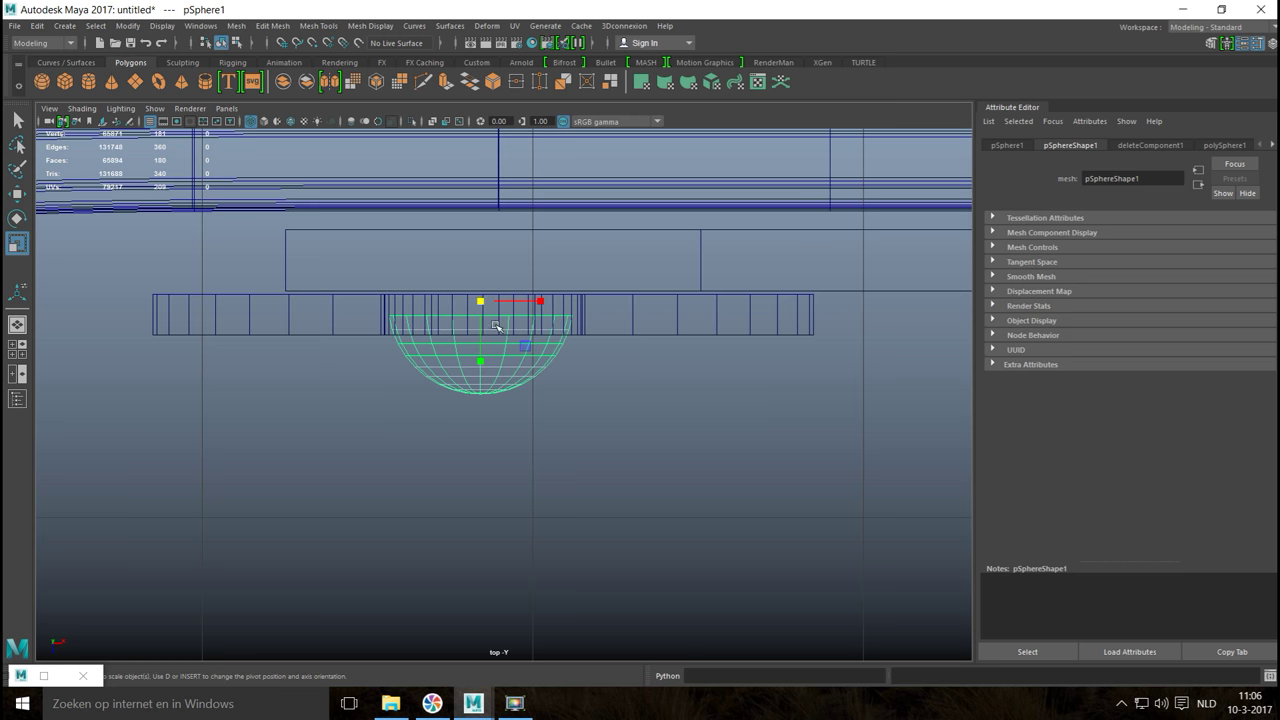
{"action": "left_click_drag", "start_coordinate": [479, 302], "coordinate": [482, 303]}
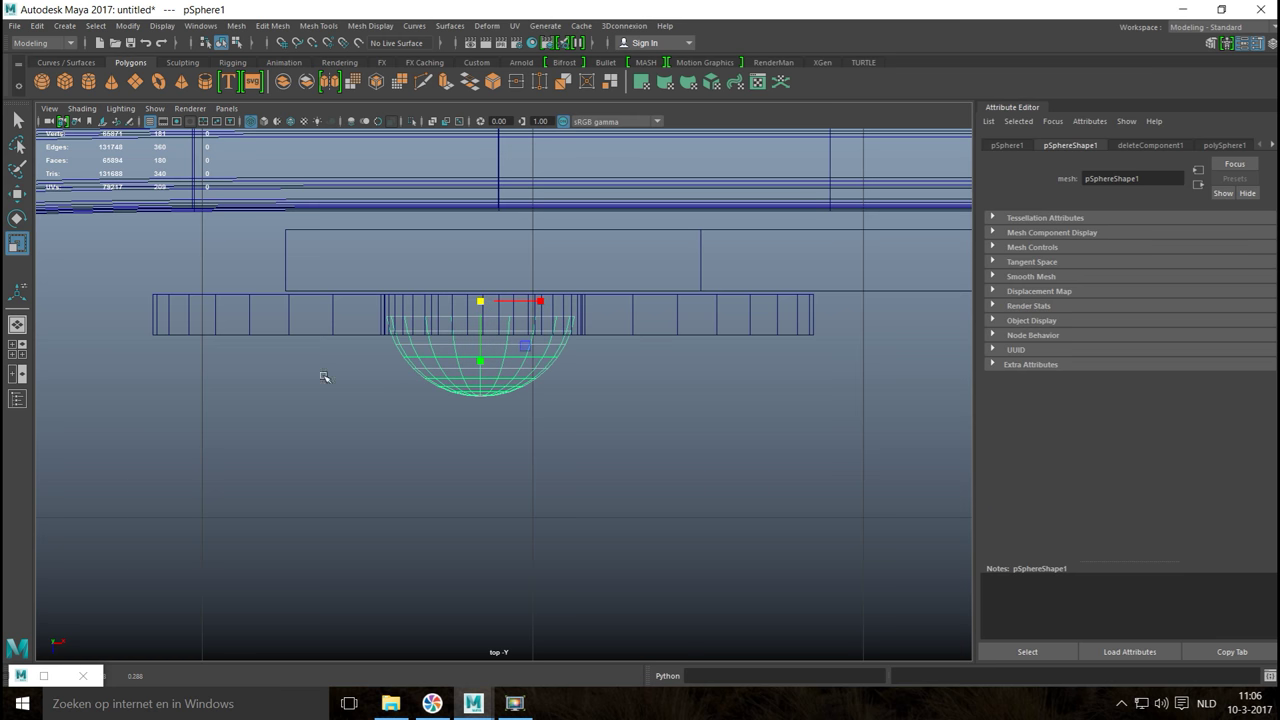
Step: In the perspective view, raise the hemisphere along Y to the height of the washer's hole
{"action": "left_click", "coordinate": [16, 348]}
{"action": "key", "text": "space"}
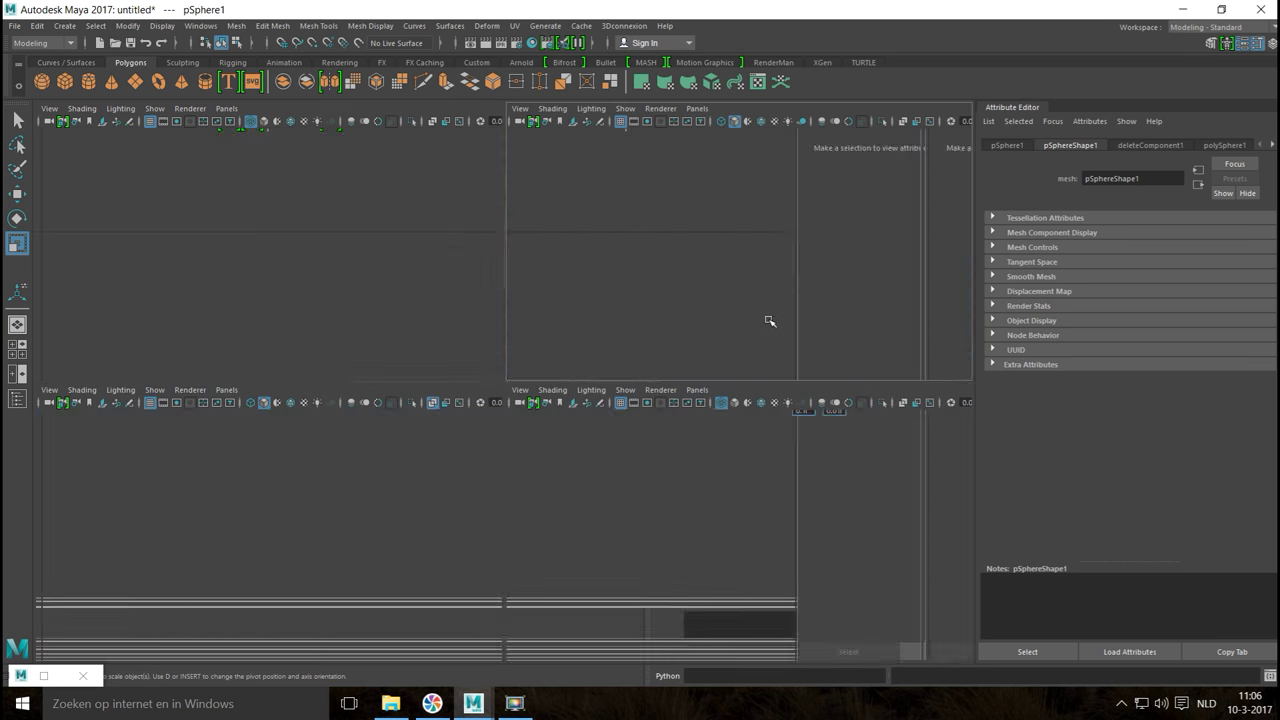
{"action": "left_click", "coordinate": [768, 326]}
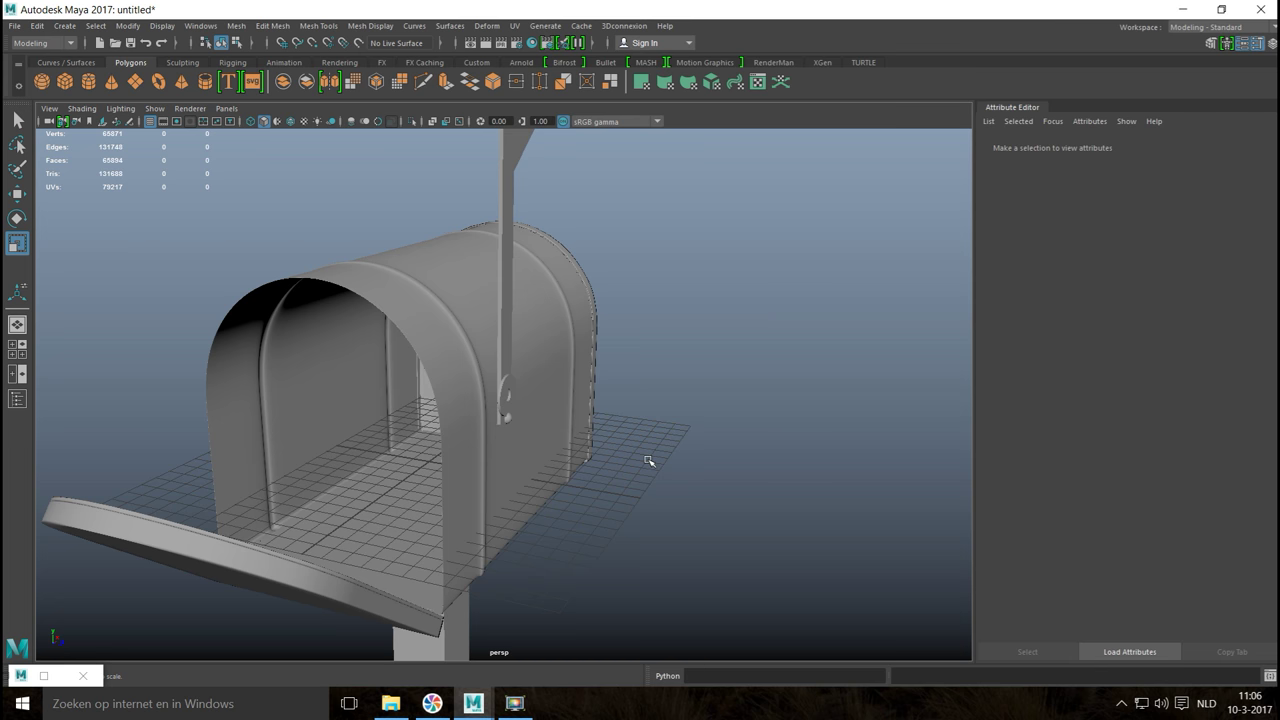
{"action": "scroll", "coordinate": [660, 455], "scroll_direction": "down", "scroll_amount": 3}
{"action": "scroll", "coordinate": [685, 430], "scroll_direction": "up", "scroll_amount": 5}
{"action": "left_click_drag", "start_coordinate": [691, 420], "coordinate": [722, 664], "text": "alt"}
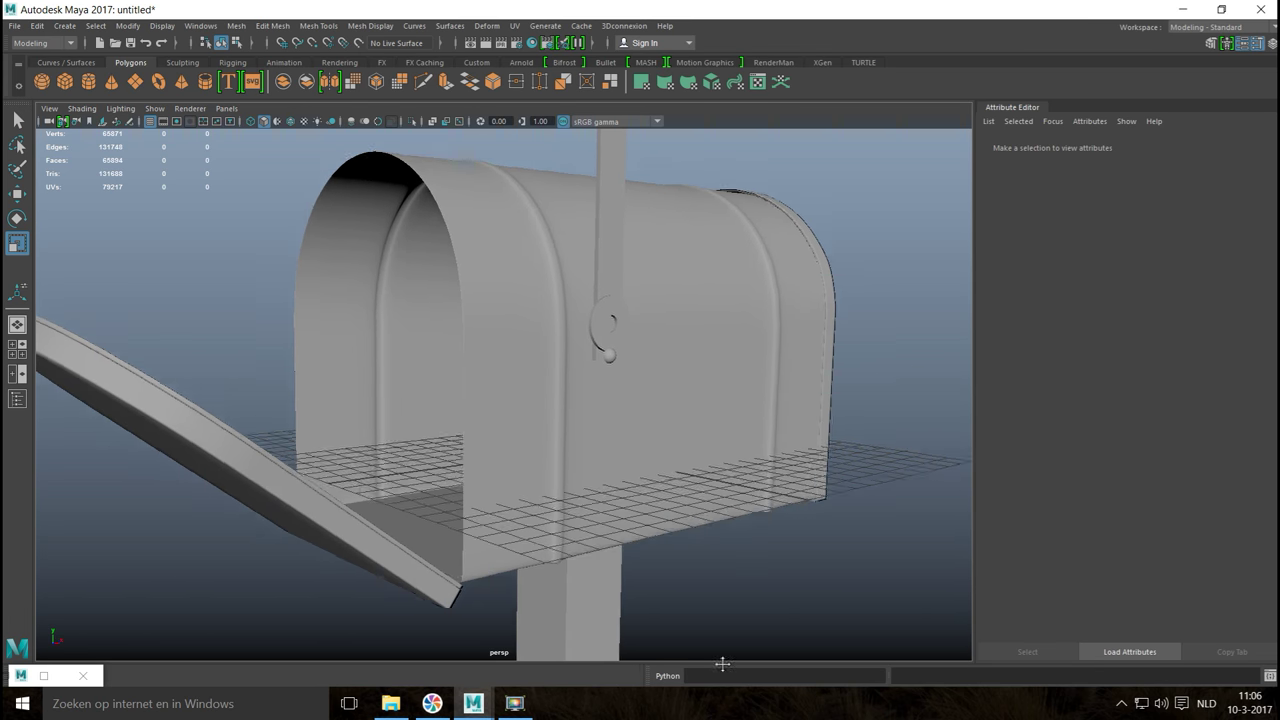
{"action": "scroll", "coordinate": [642, 543], "scroll_direction": "up", "scroll_amount": 1}
{"action": "scroll", "coordinate": [644, 527], "scroll_direction": "up", "scroll_amount": 3}
{"action": "left_click", "coordinate": [651, 396]}
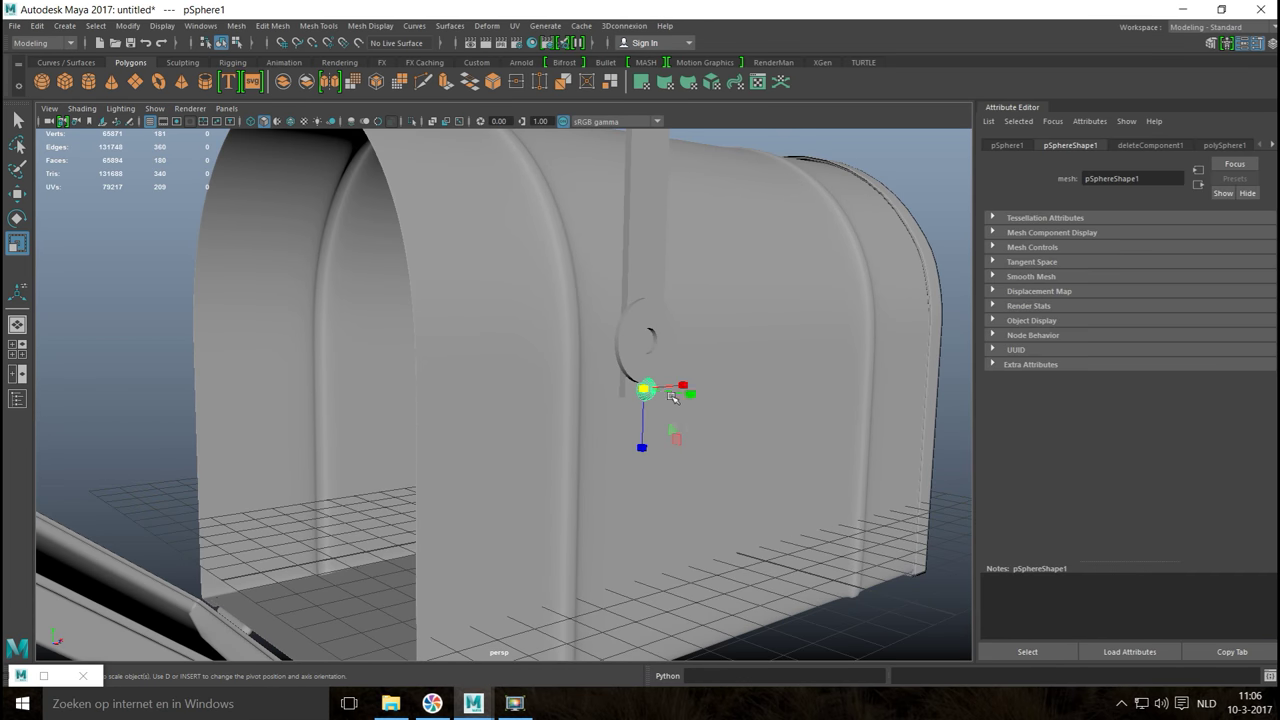
{"action": "key", "text": "w"}
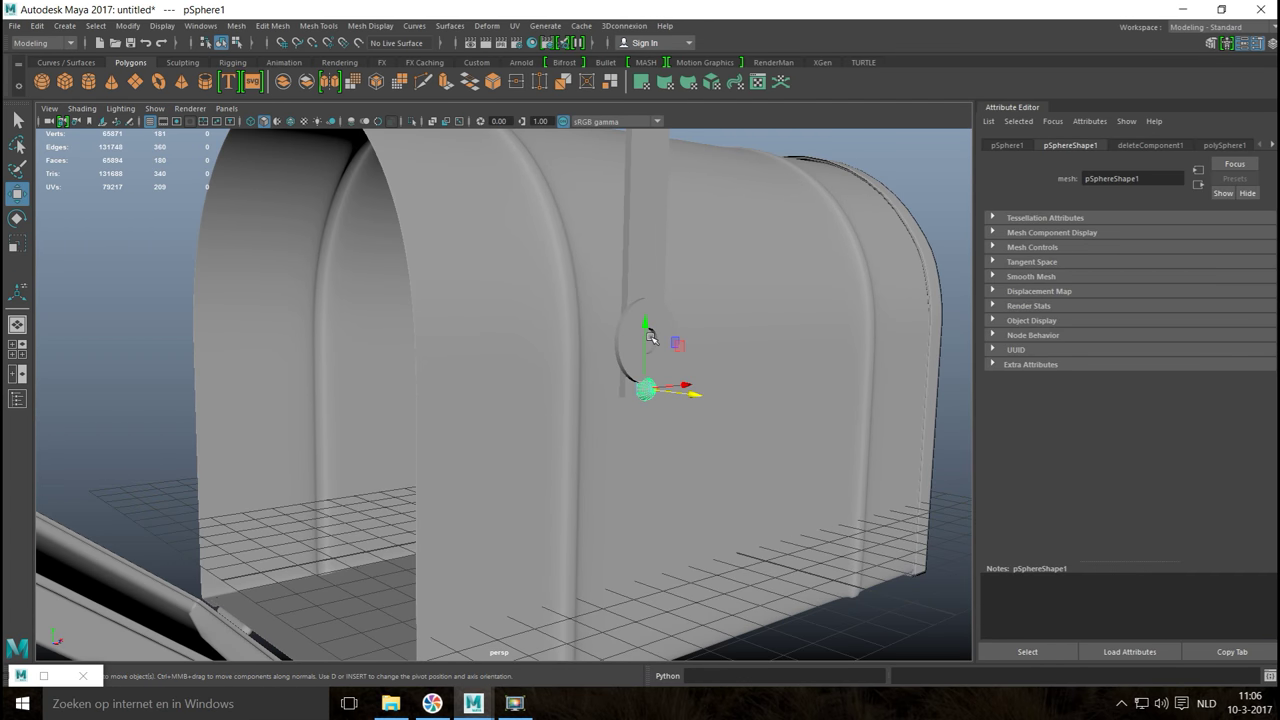
{"action": "left_click_drag", "start_coordinate": [646, 324], "coordinate": [651, 277]}
Step: In the wireframe front view, centre the hemisphere in the washer's hole along X and Y
{"action": "left_click", "coordinate": [17, 348]}
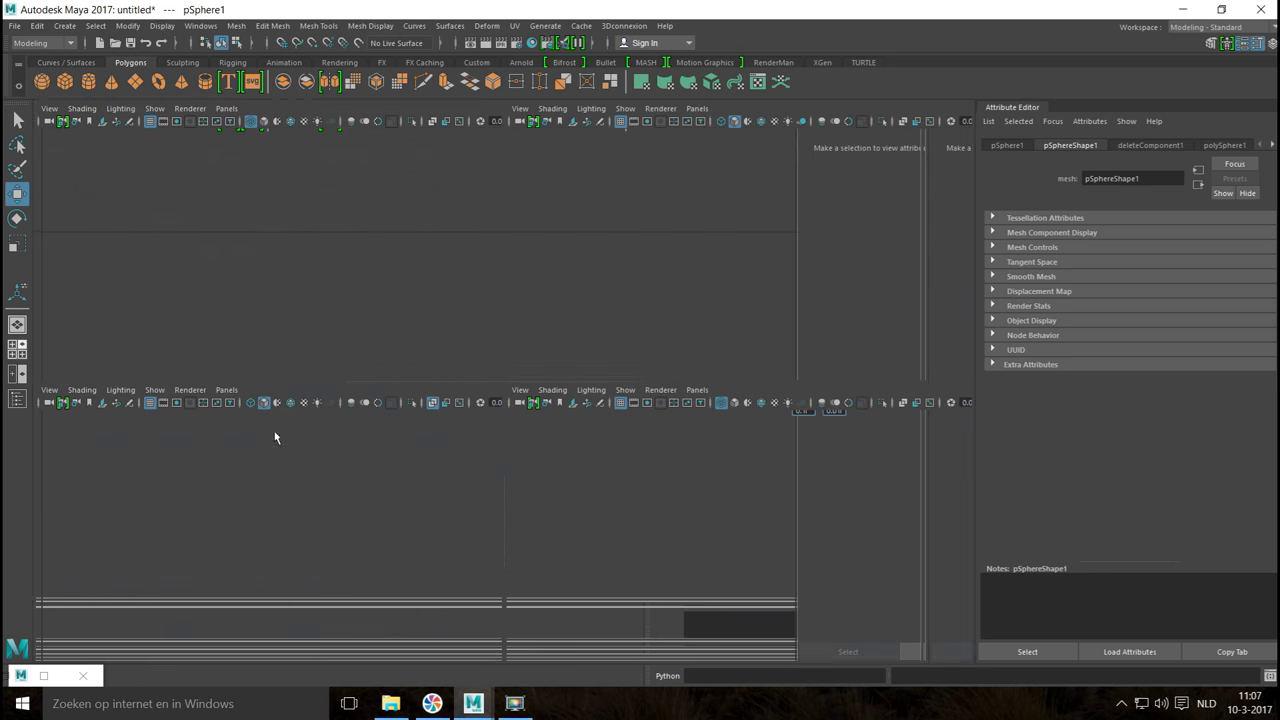
{"action": "key", "text": "space"}
{"action": "key", "text": "f"}
{"action": "key", "text": "4"}
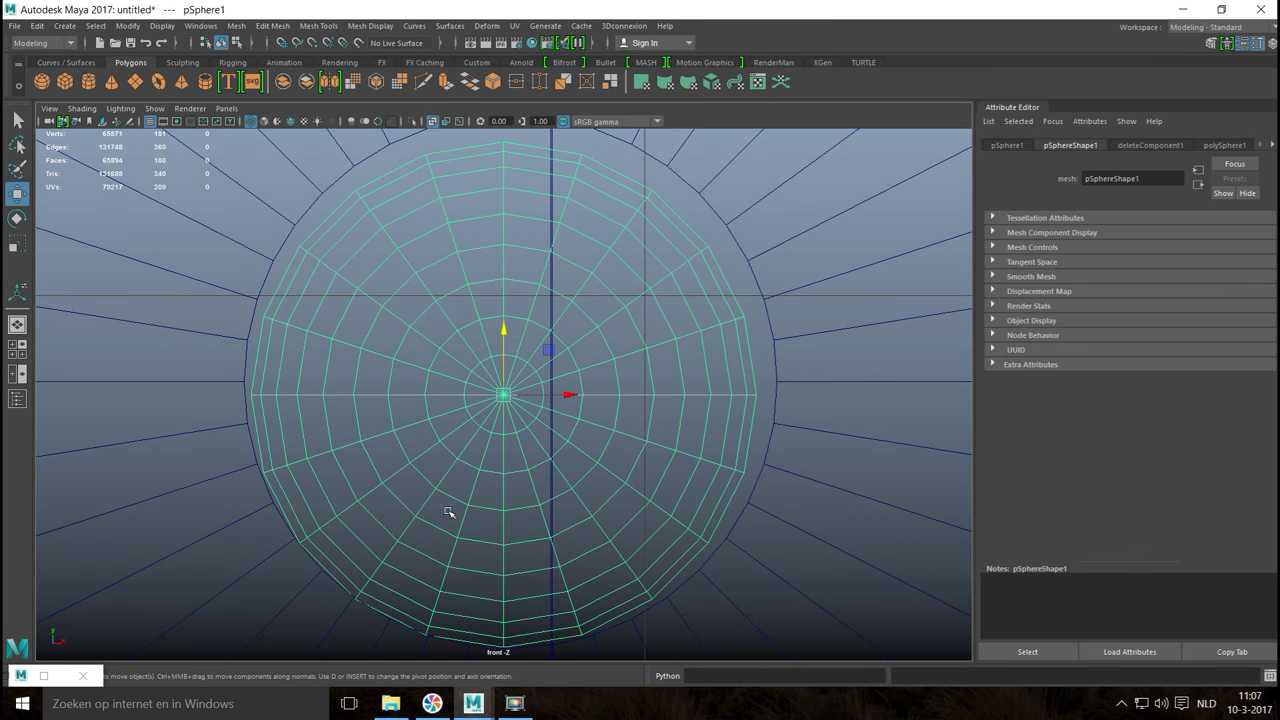
{"action": "left_click_drag", "start_coordinate": [503, 329], "coordinate": [506, 308]}
{"action": "left_click_drag", "start_coordinate": [565, 378], "coordinate": [574, 376]}
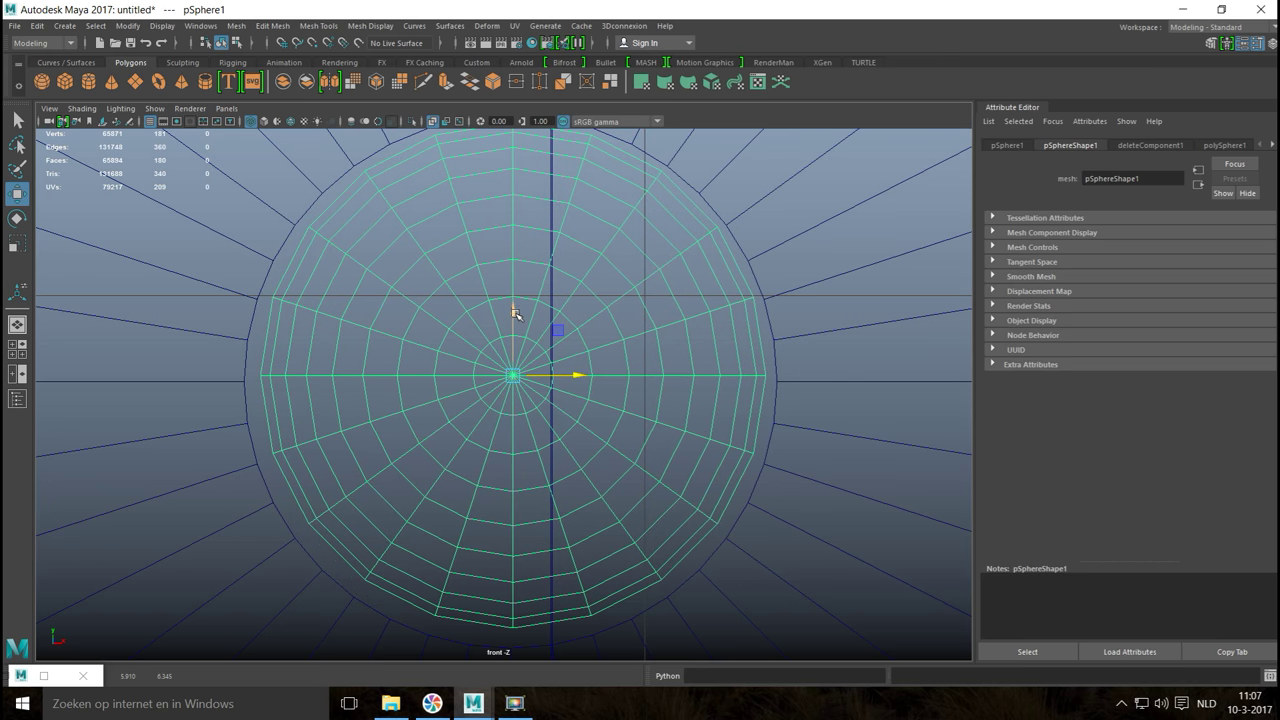
{"action": "left_click_drag", "start_coordinate": [515, 313], "coordinate": [510, 325]}
{"action": "middle_click_drag", "start_coordinate": [593, 426], "coordinate": [586, 520], "text": "alt"}
{"action": "scroll", "coordinate": [586, 514], "scroll_direction": "up", "scroll_amount": 2}
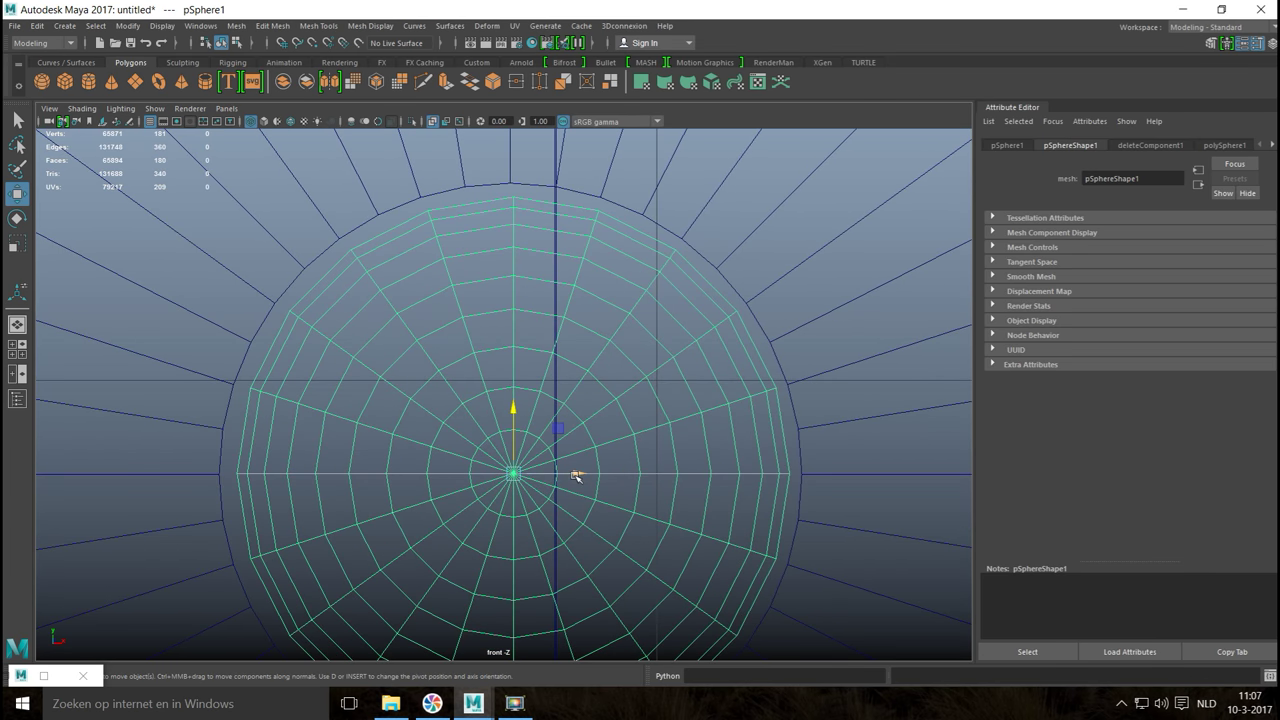
{"action": "middle_click_drag", "start_coordinate": [575, 474], "coordinate": [576, 475]}
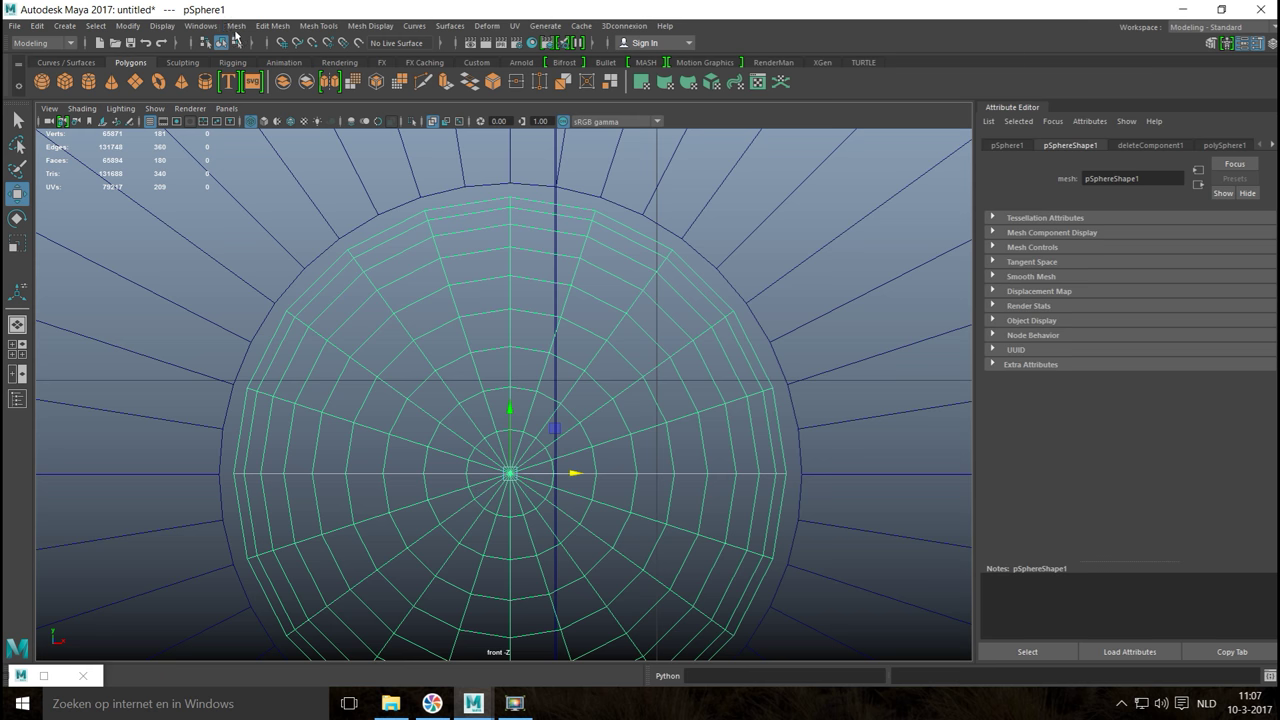
Step: Smooth the hemisphere with 1 division and return to the perspective view with nothing selected
{"action": "left_click", "coordinate": [236, 26]}
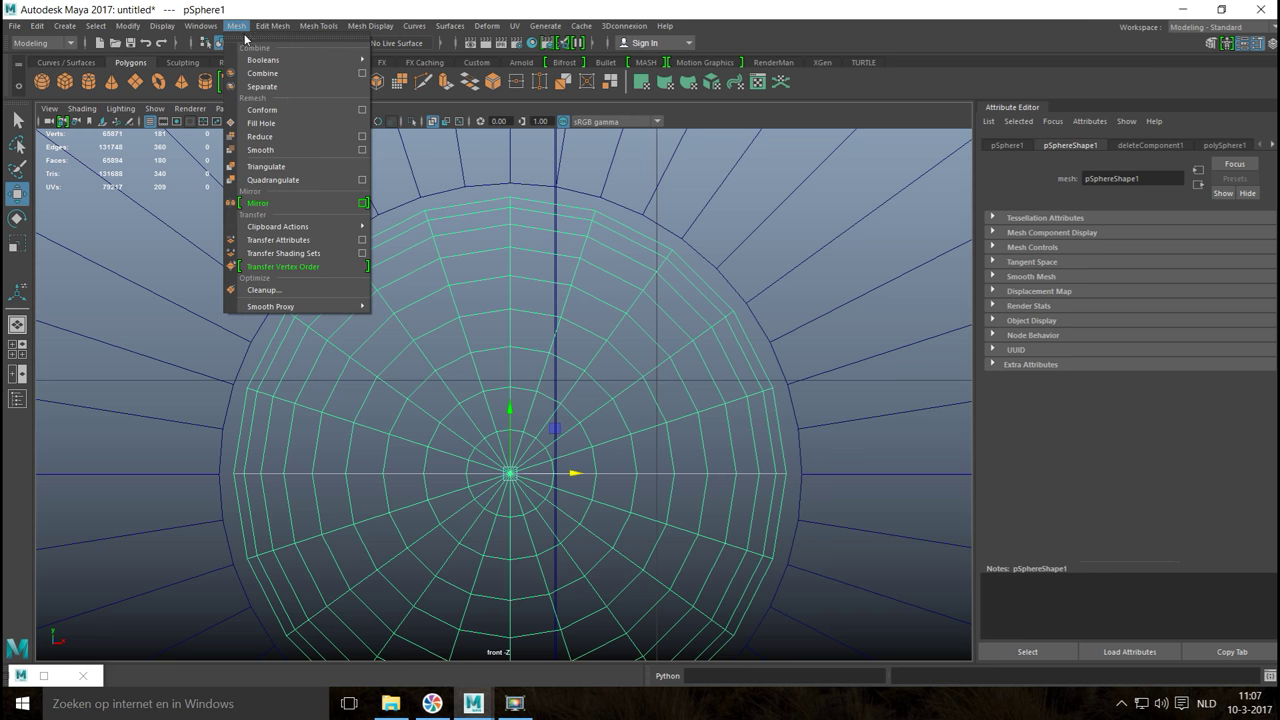
{"action": "left_click", "coordinate": [284, 150]}
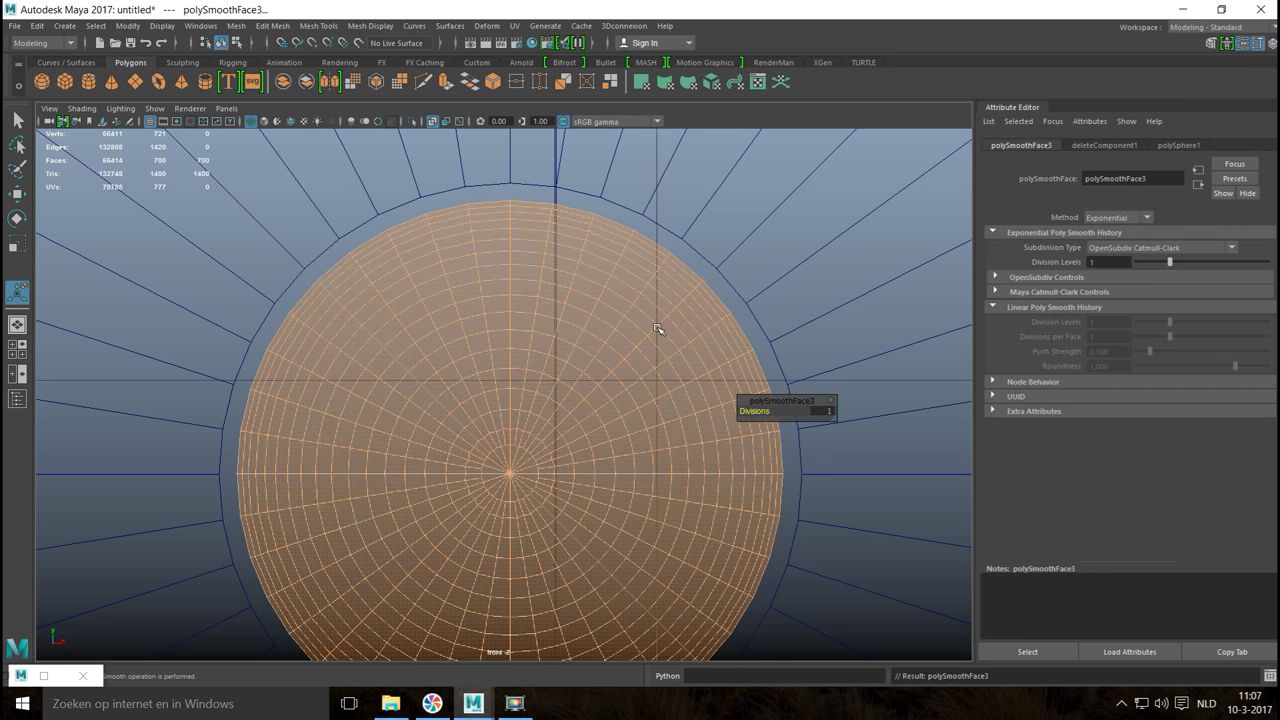
{"action": "left_click", "coordinate": [17, 348]}
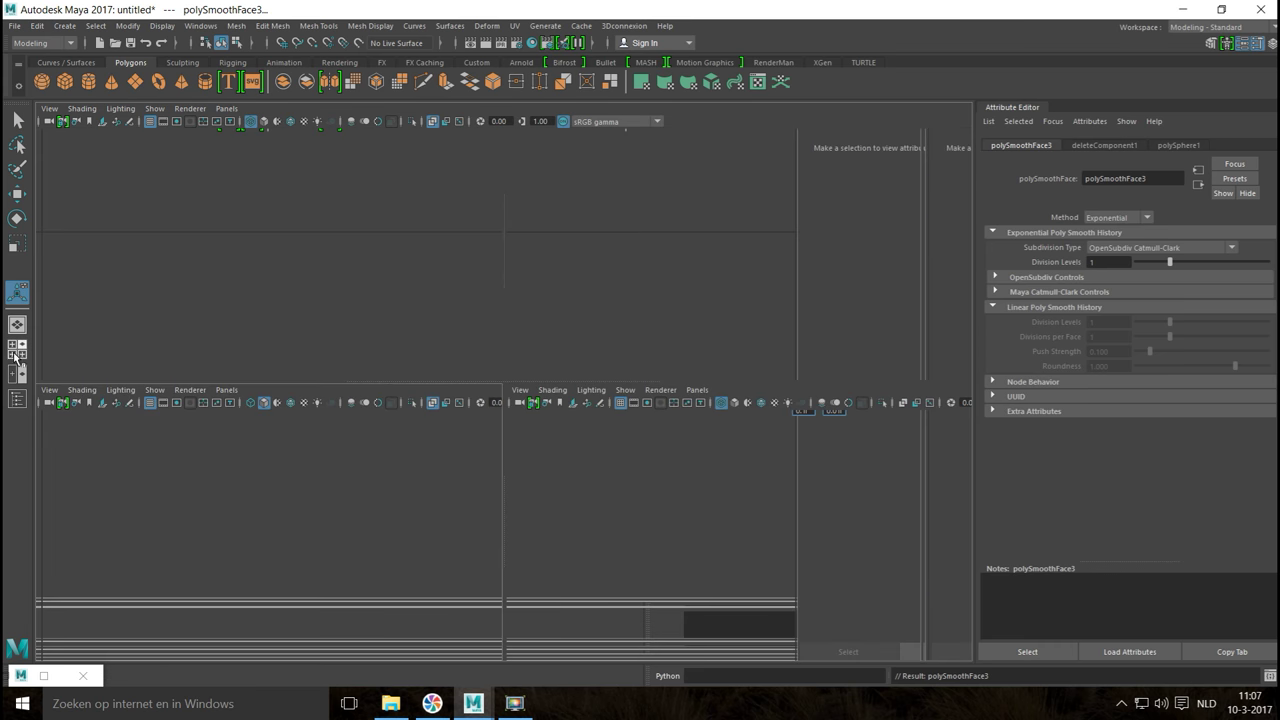
{"action": "key", "text": "space"}
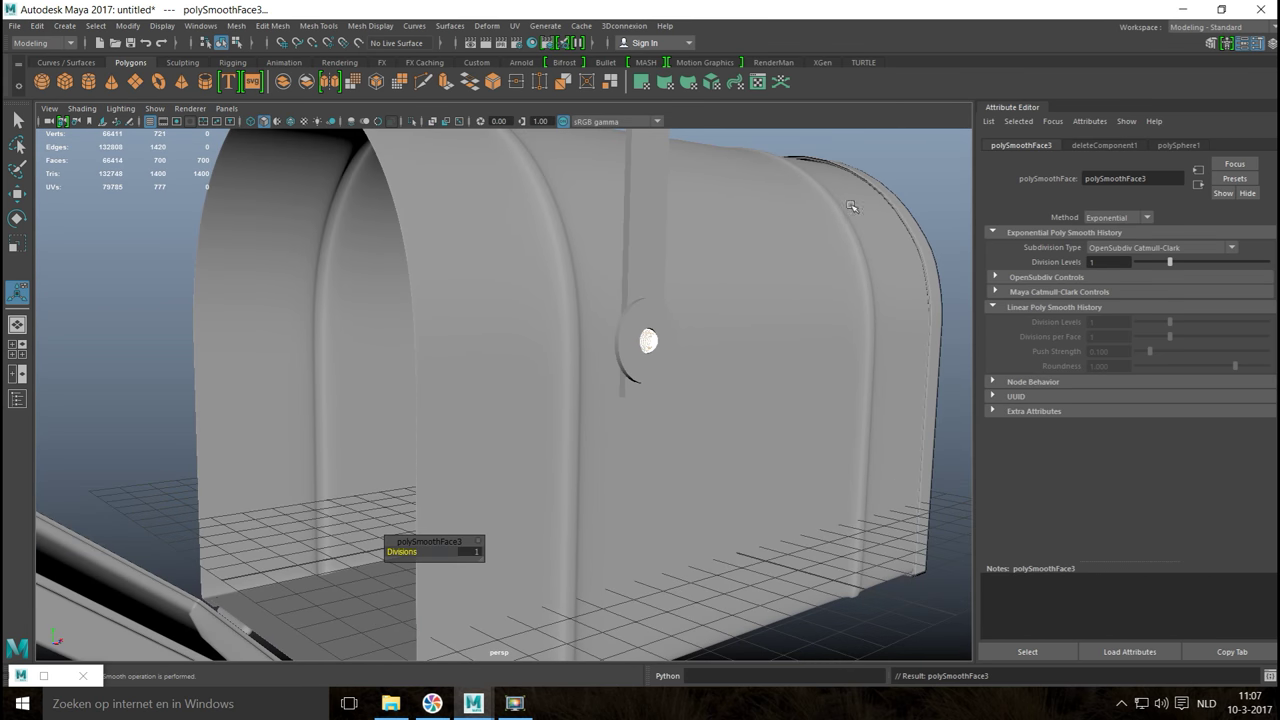
{"action": "left_click", "coordinate": [903, 153]}
Step: Select all parts of the mailbox, including post, hatch and flag, and combine them into one mesh
{"action": "scroll", "coordinate": [863, 223], "scroll_direction": "down", "scroll_amount": 8}
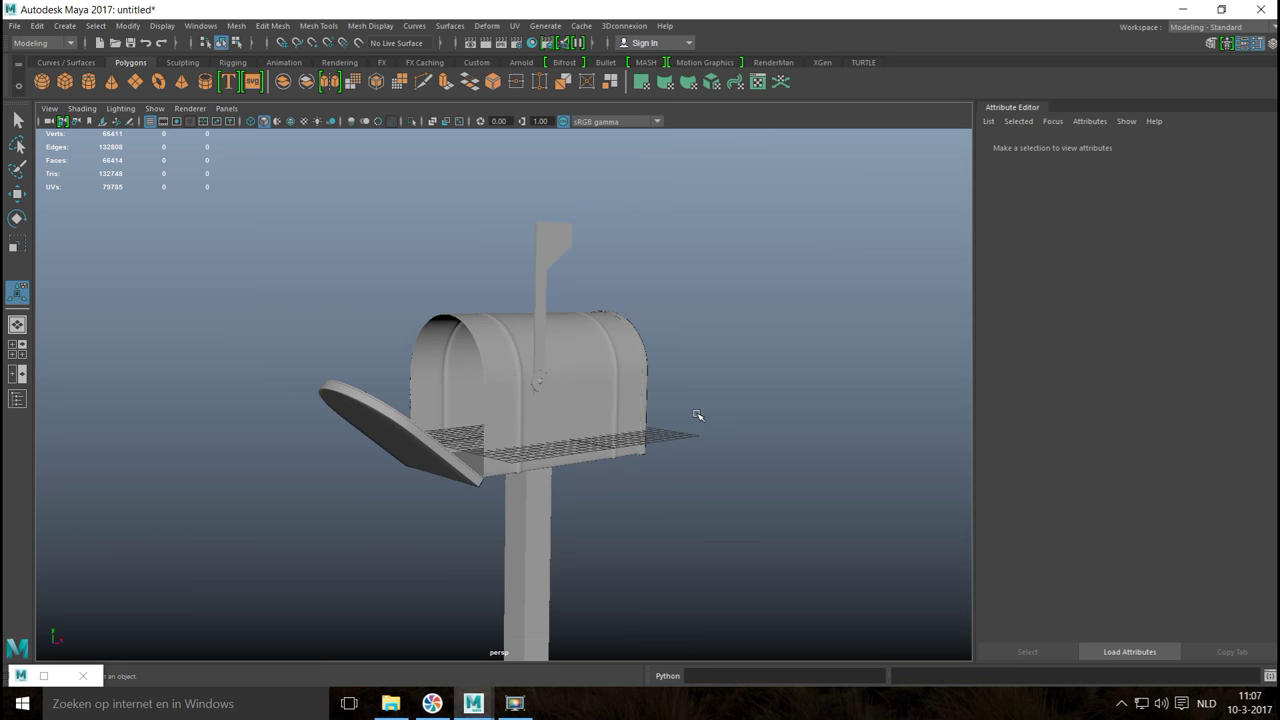
{"action": "scroll", "coordinate": [691, 419], "scroll_direction": "down", "scroll_amount": 3}
{"action": "middle_click_drag", "start_coordinate": [691, 419], "coordinate": [720, 470], "text": "alt"}
{"action": "left_click_drag", "start_coordinate": [281, 195], "coordinate": [652, 606]}
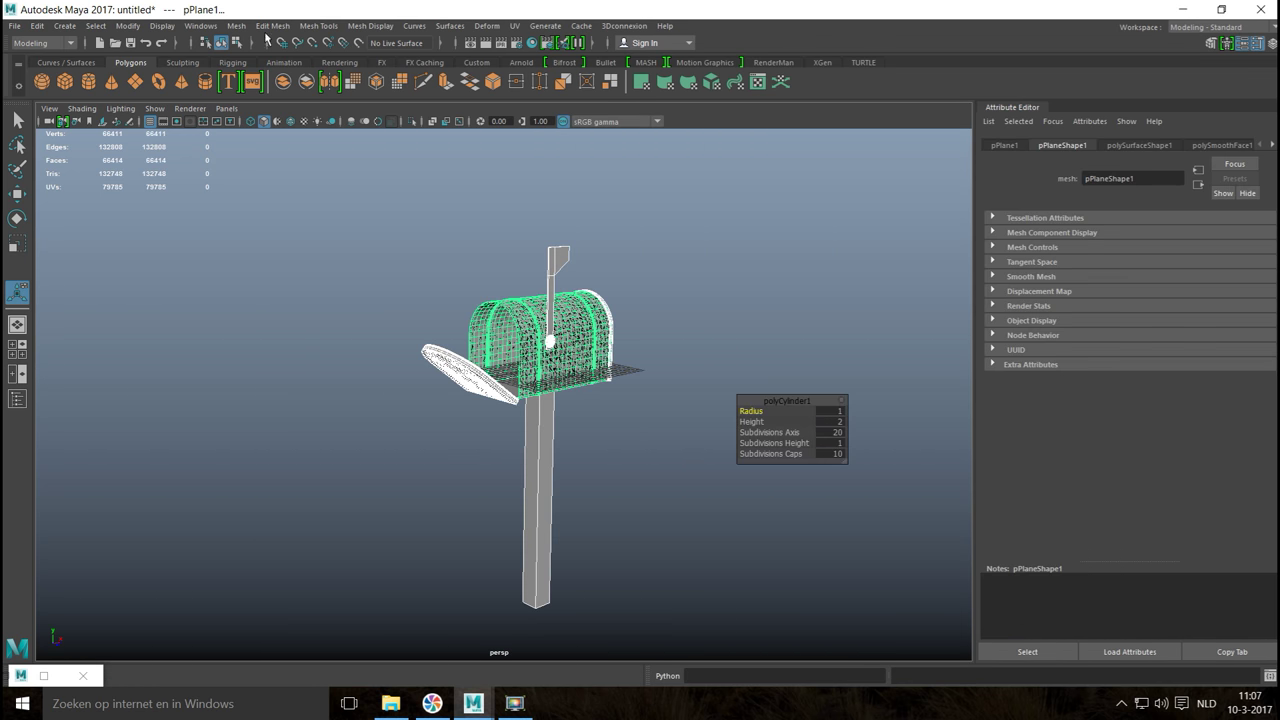
{"action": "left_click", "coordinate": [236, 25]}
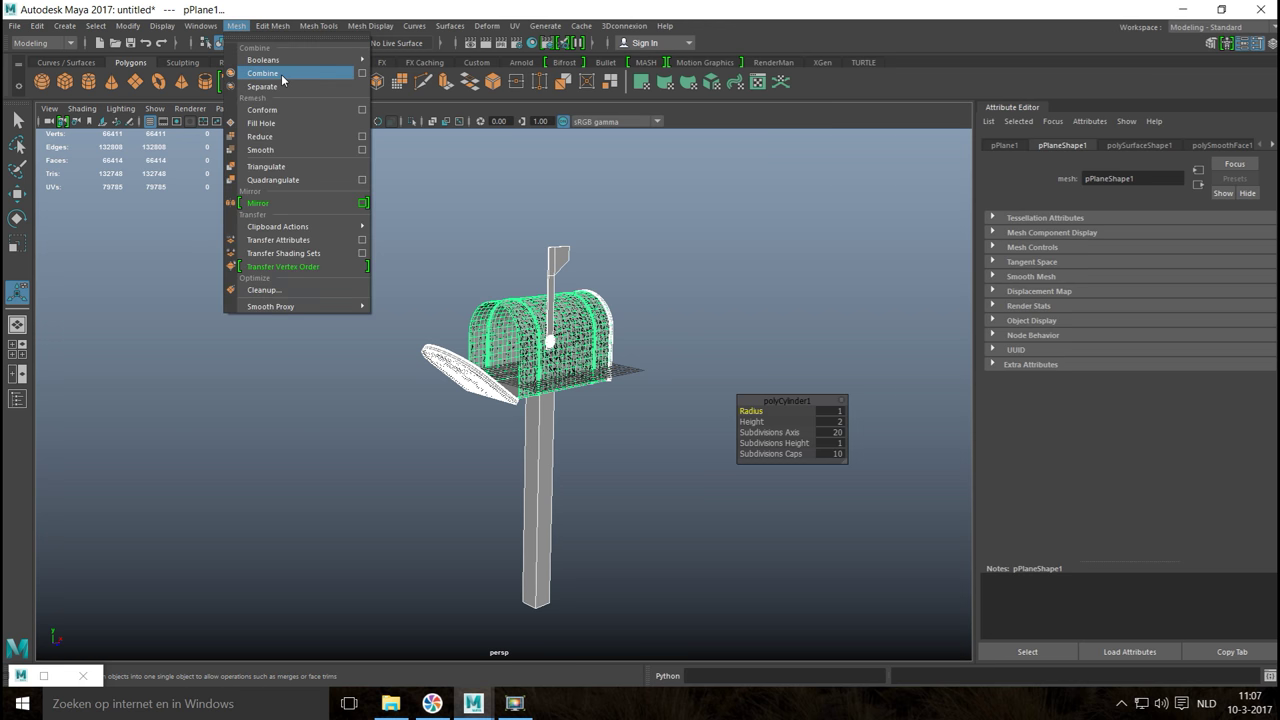
{"action": "left_click", "coordinate": [276, 72]}
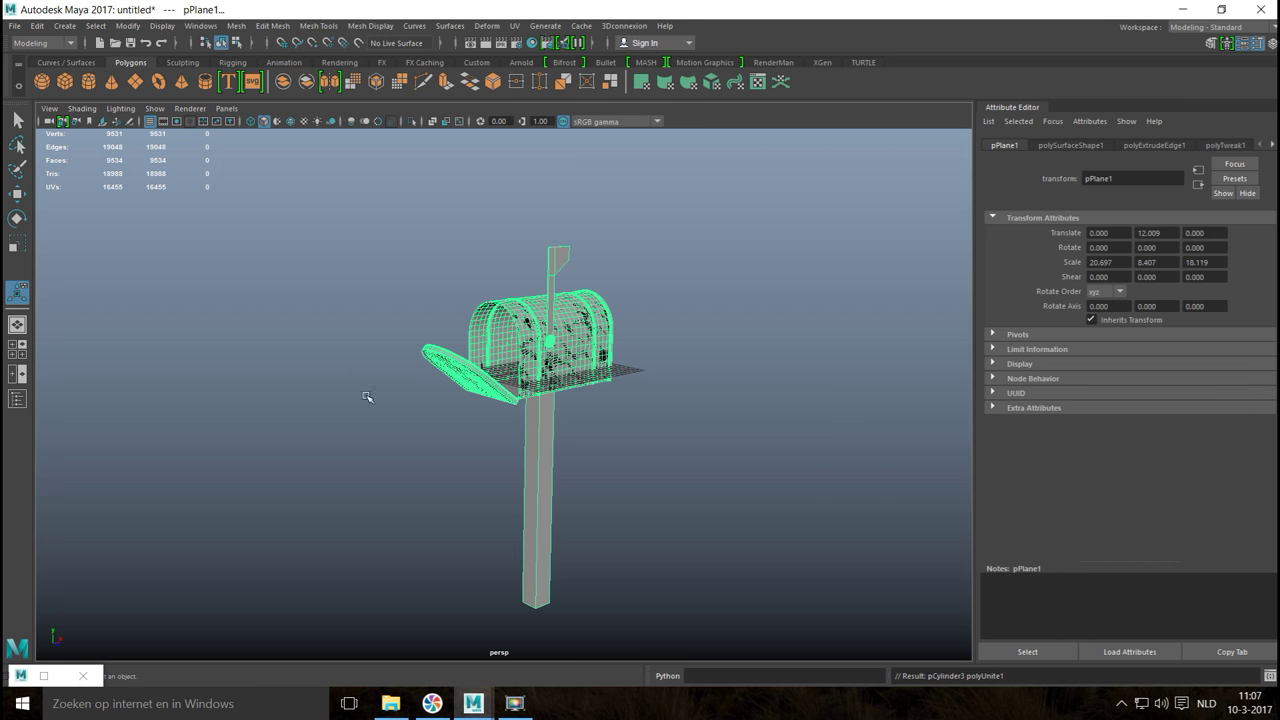
{"action": "left_click", "coordinate": [697, 567]}
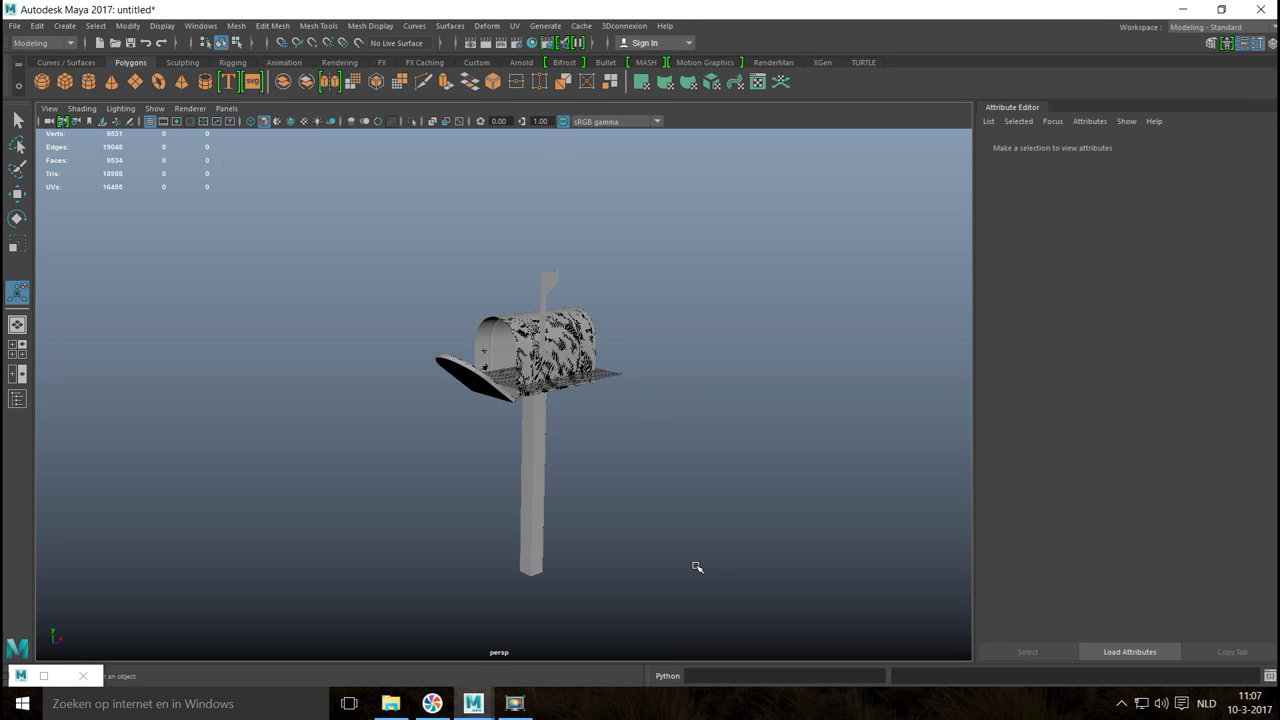
{"action": "left_click_drag", "start_coordinate": [698, 569], "coordinate": [685, 540], "text": "alt"}
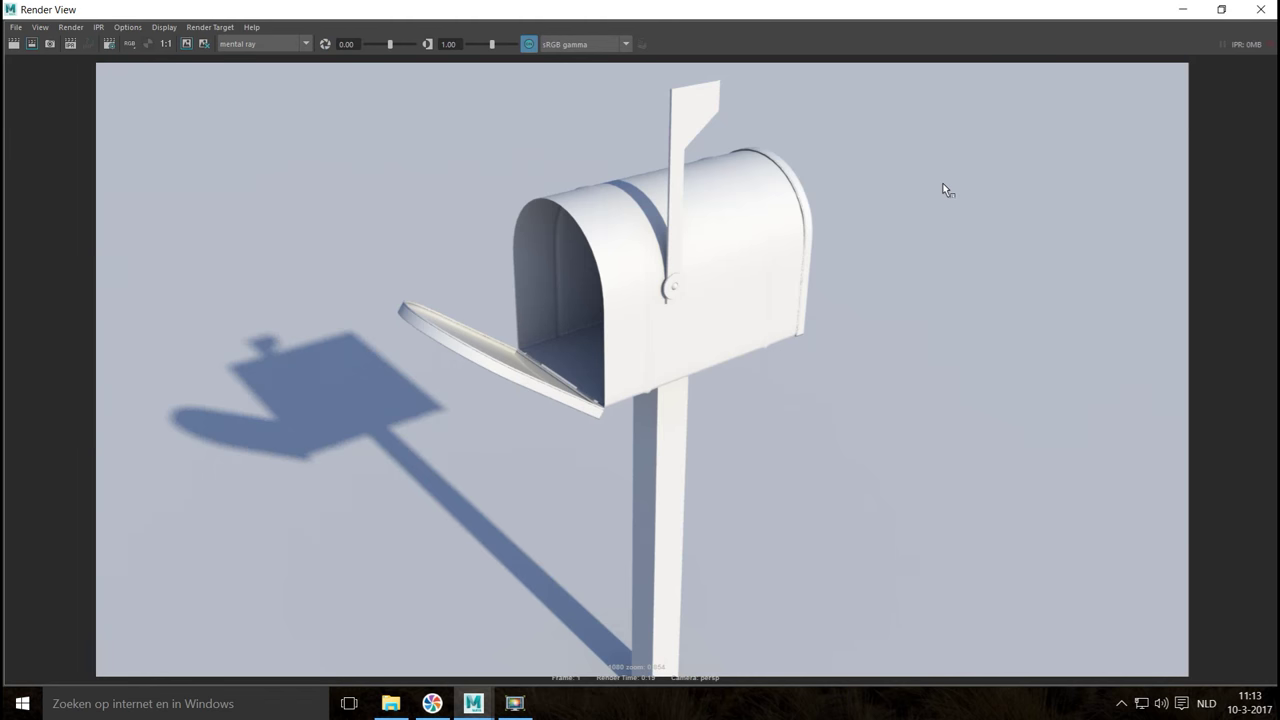